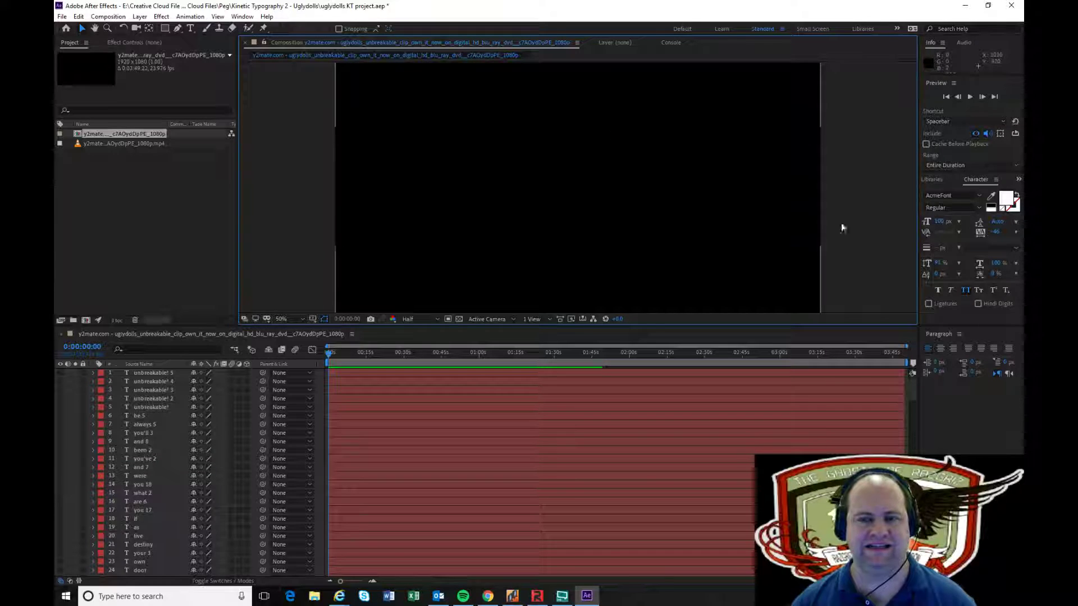
Preview the opening of the composition briefly and return to its first frame
click(969, 97)
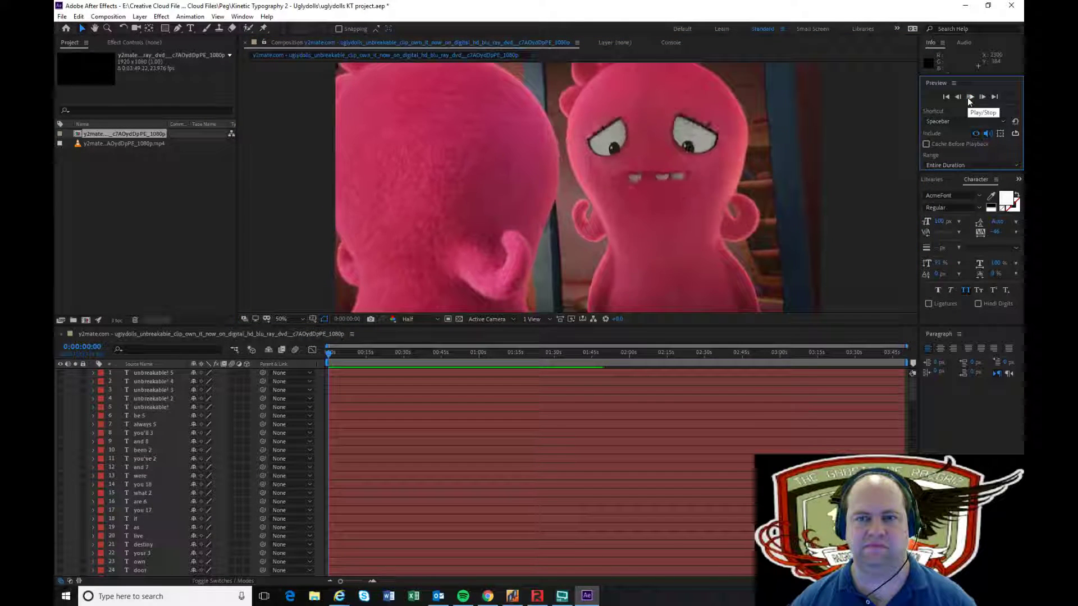
click(969, 98)
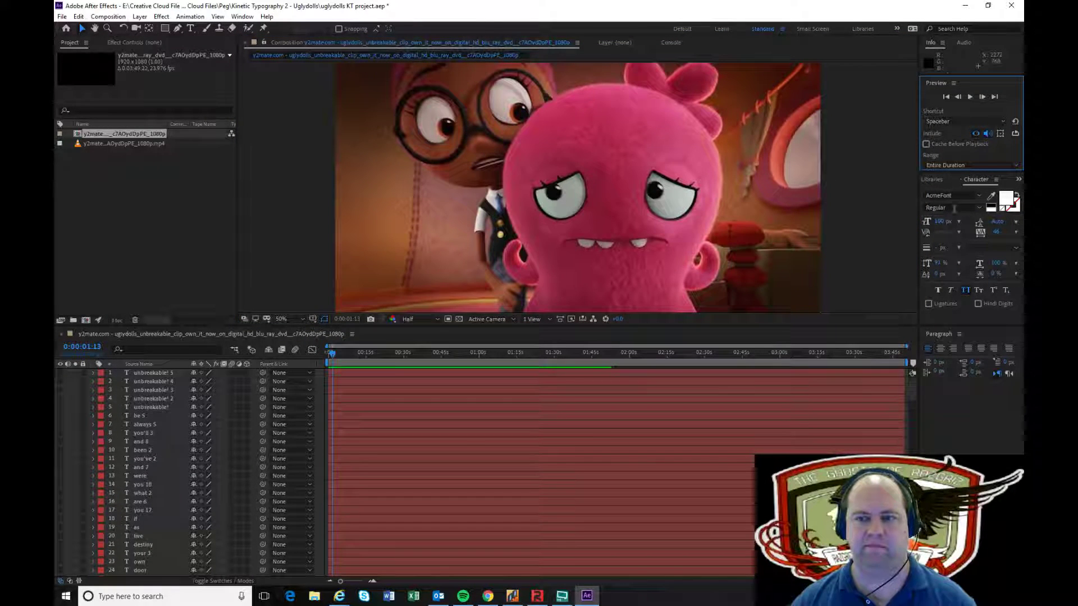
click(946, 95)
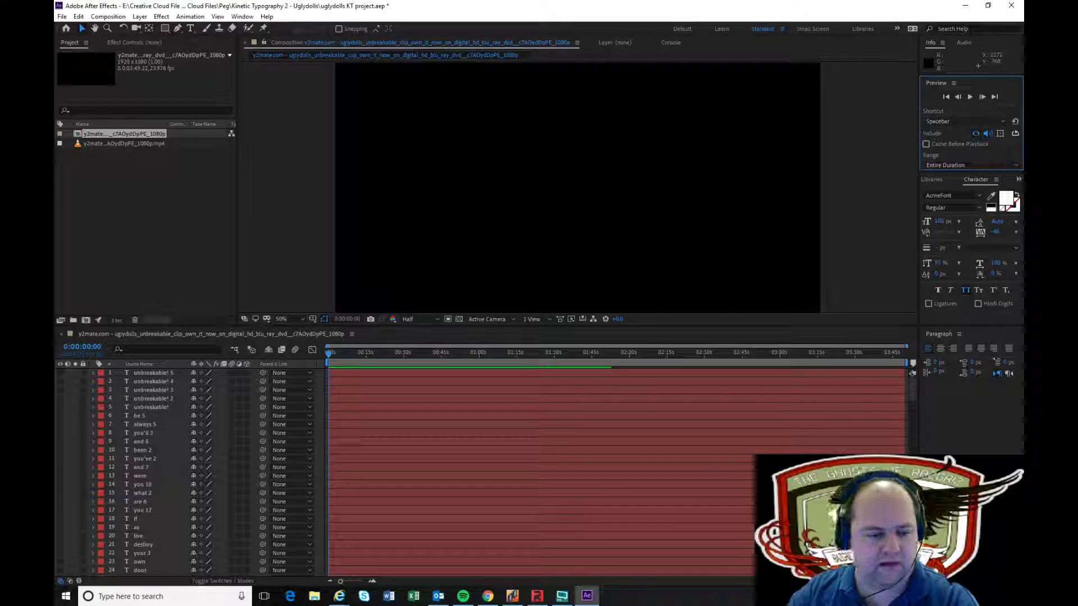
Put the Skype for Business window away and install the offered SplitmediaLabs device software
click(363, 596)
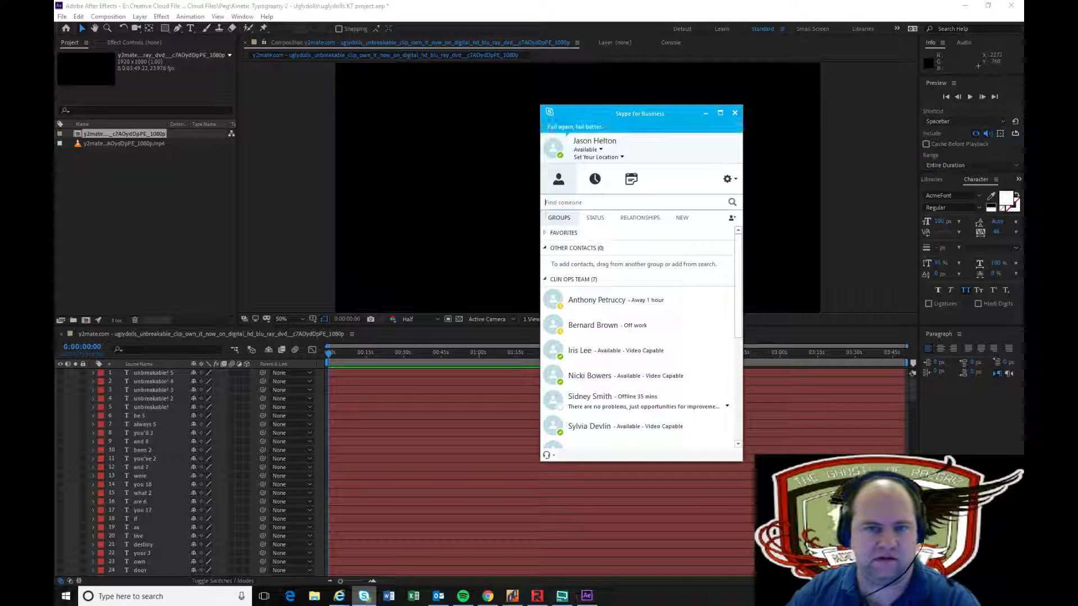
click(364, 597)
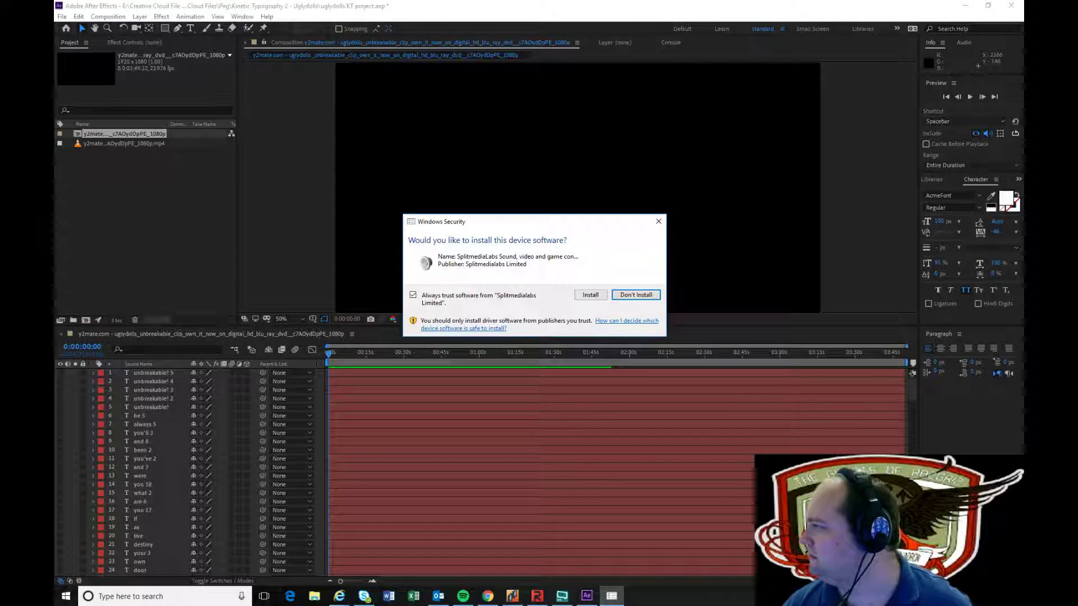
click(589, 296)
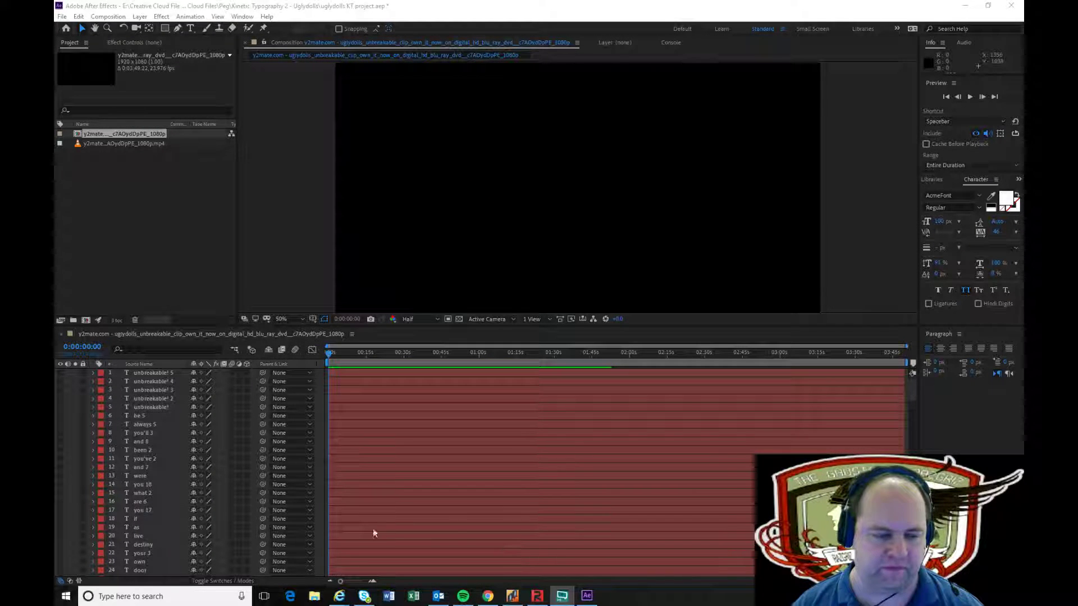
Look through the whole layer stack, from the "unbreakable!" text layers down to the source video layer
scroll(258, 503, down, 20)
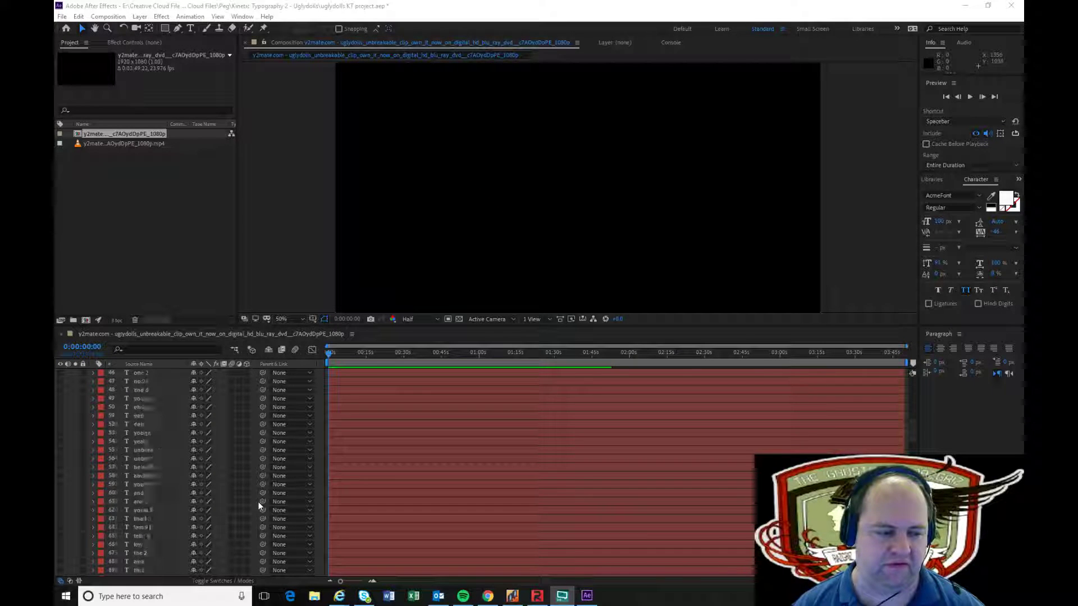
scroll(258, 502, down, 15)
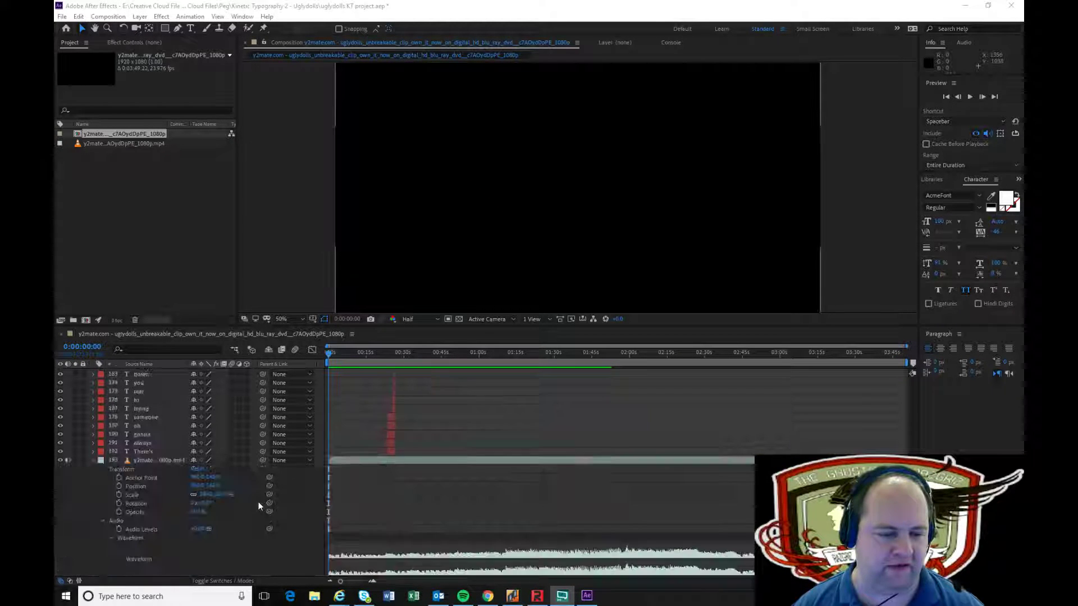
scroll(256, 510, up, 2)
scroll(256, 509, down, 2)
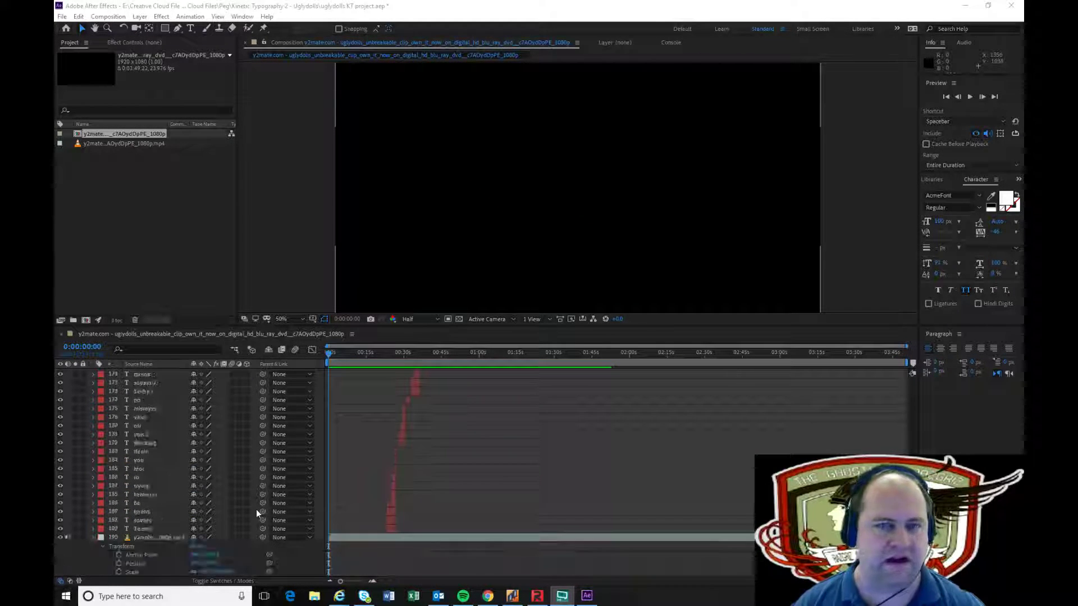
scroll(256, 510, up, 18)
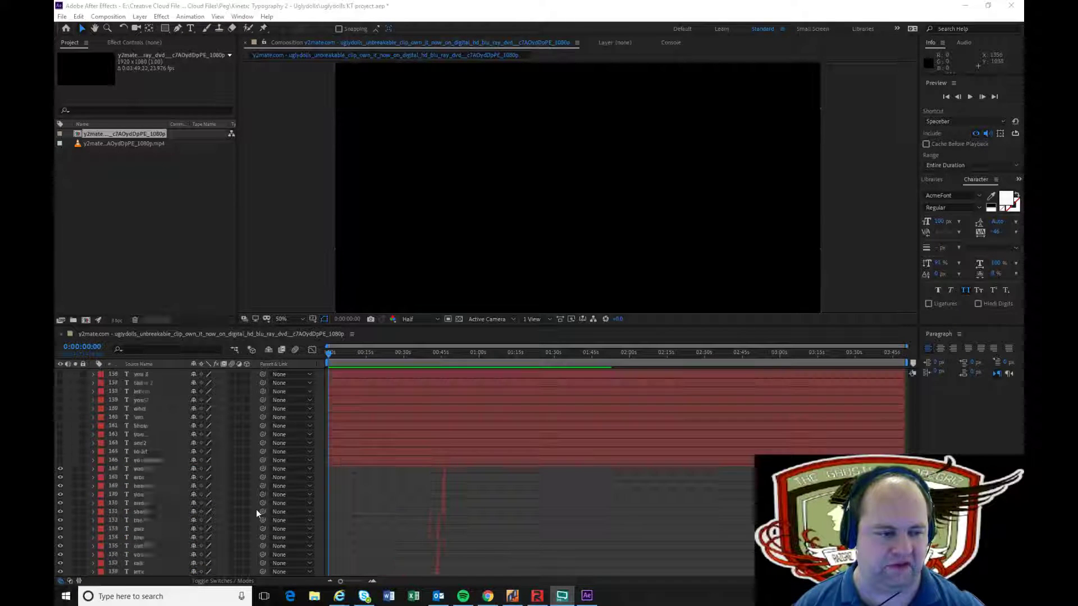
scroll(256, 509, up, 20)
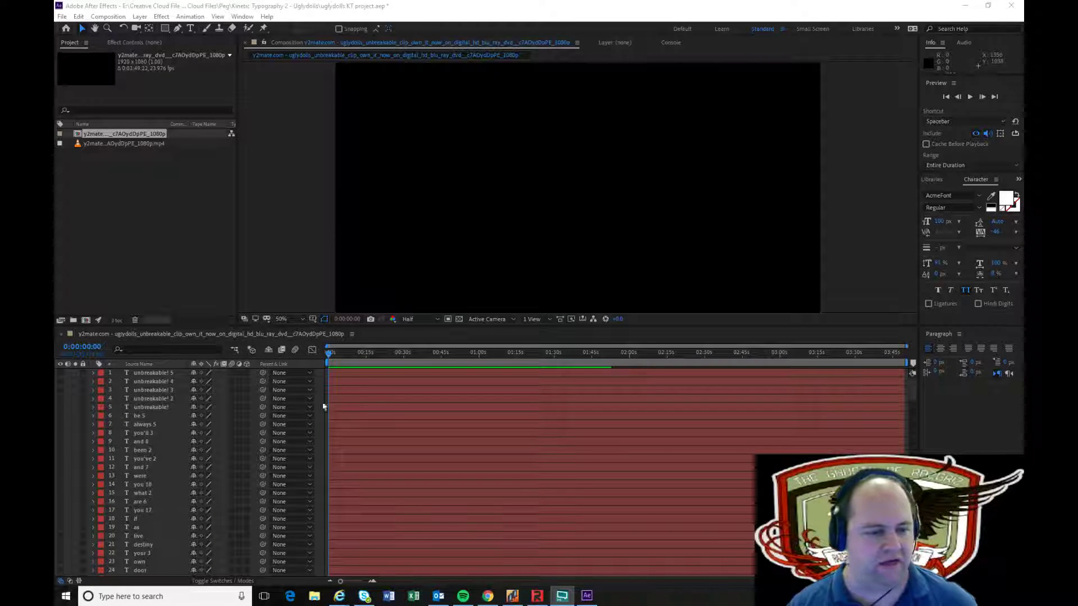
scroll(327, 408, down, 9)
scroll(255, 446, down, 18)
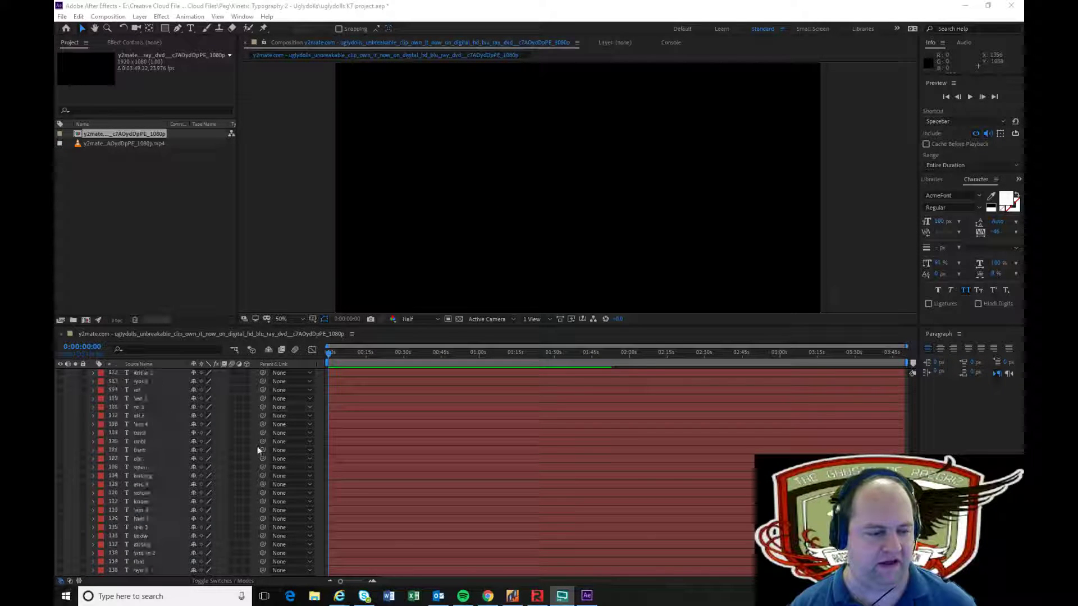
scroll(255, 446, down, 8)
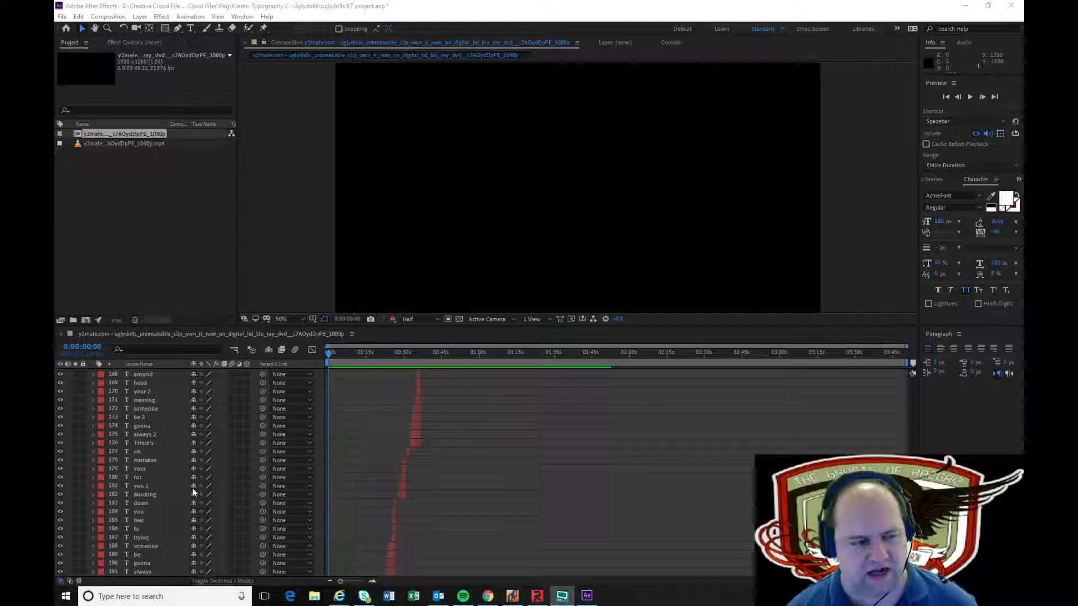
scroll(192, 492, down, 8)
scroll(192, 487, down, 8)
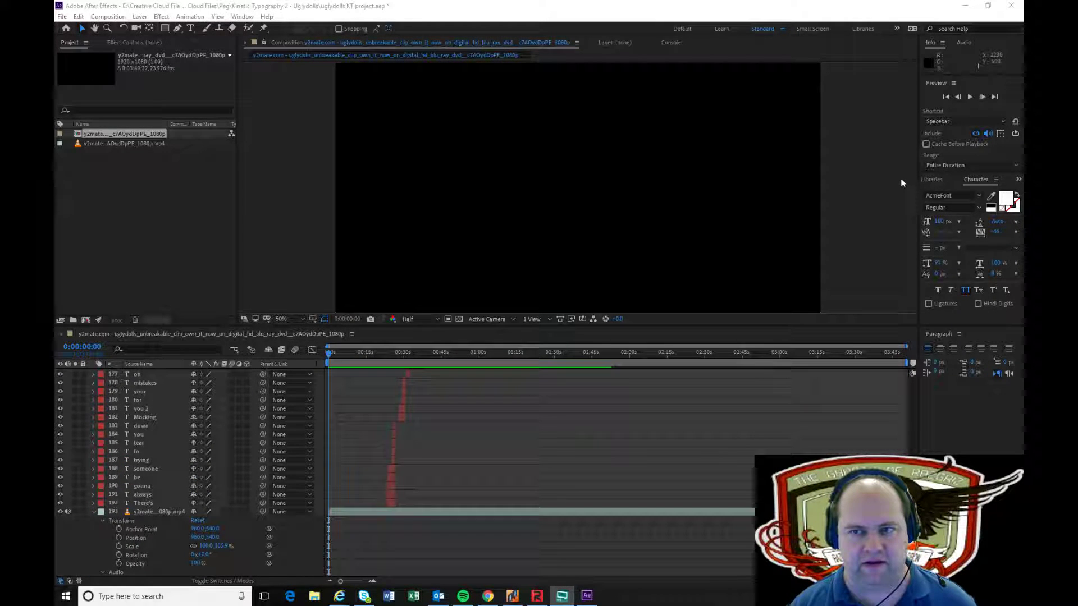
Play the composition from the start through the finished lyric lines and stop at 0:00:48:22
click(879, 168)
key(space)
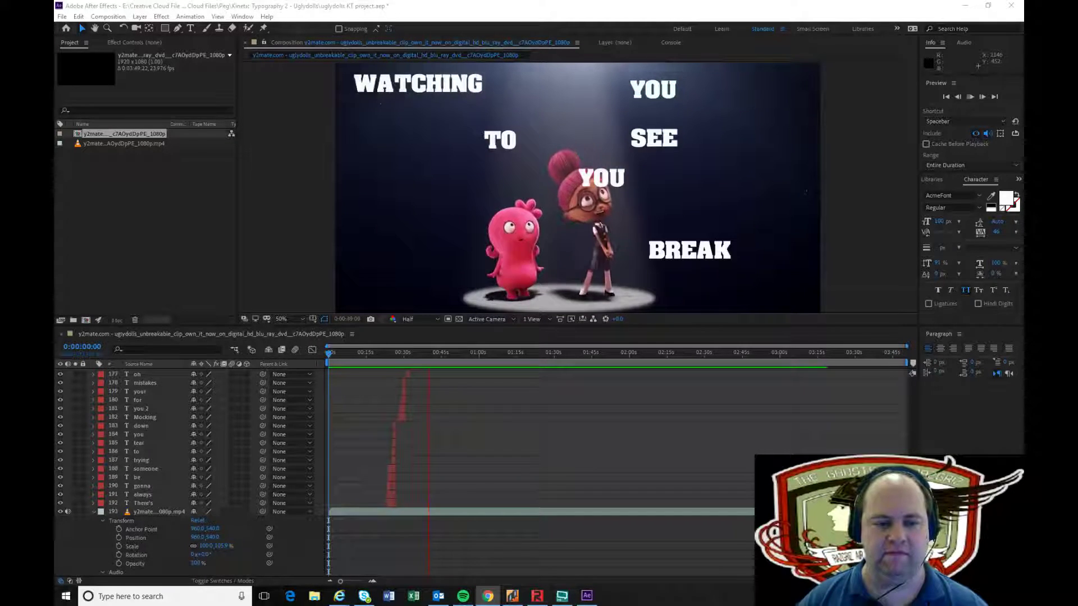
scroll(725, 472, up, 5)
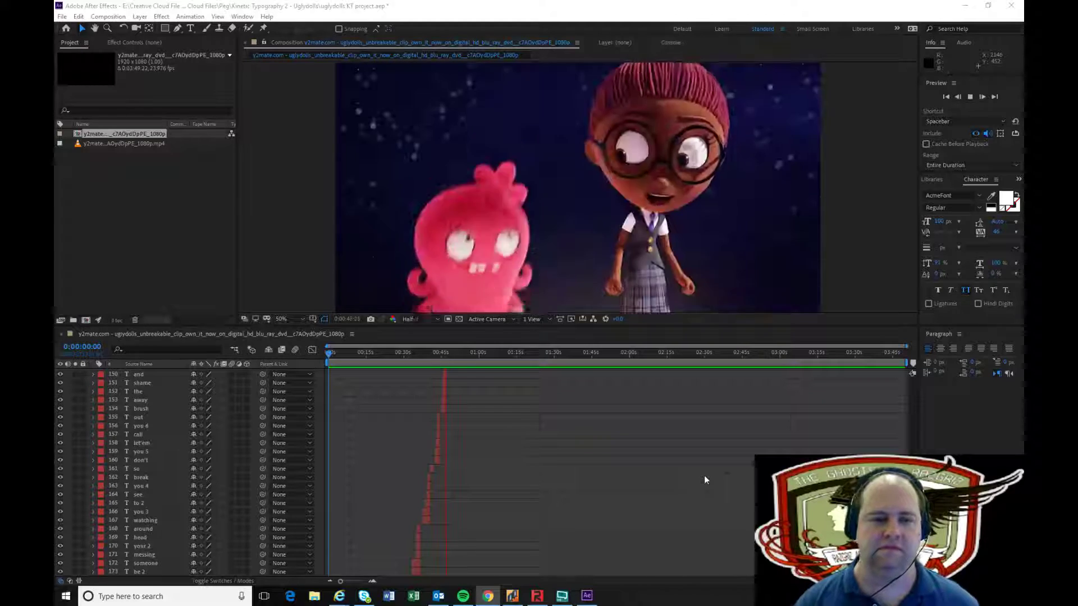
click(969, 97)
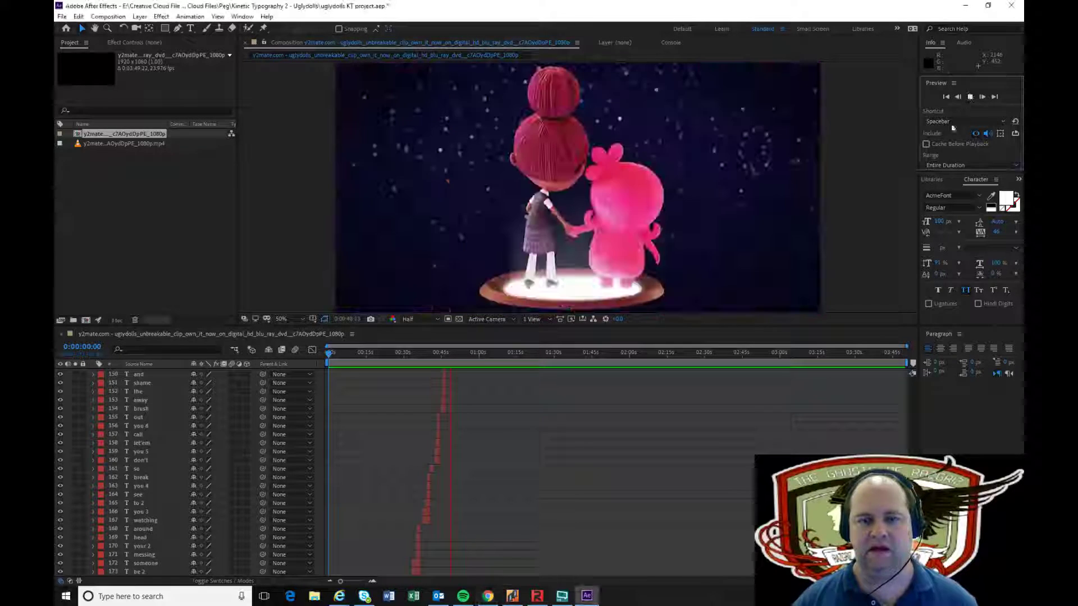
Replay the end of the "Brush away the shame and doubt" line and leave the playhead at 0:00:47:01
scroll(540, 456, up, 6)
scroll(540, 458, down, 4)
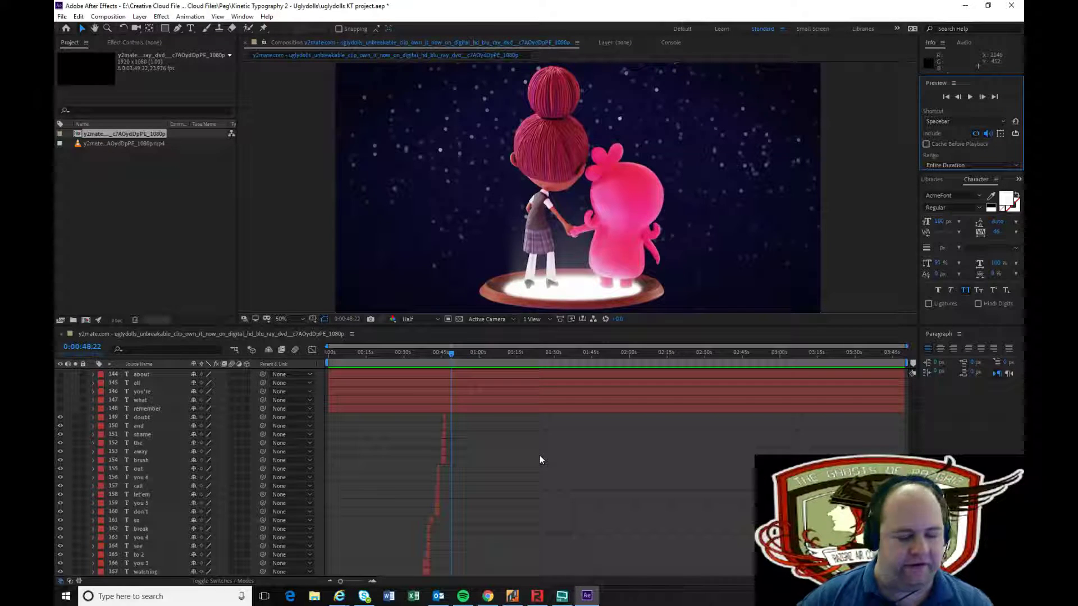
drag(451, 358, 445, 355)
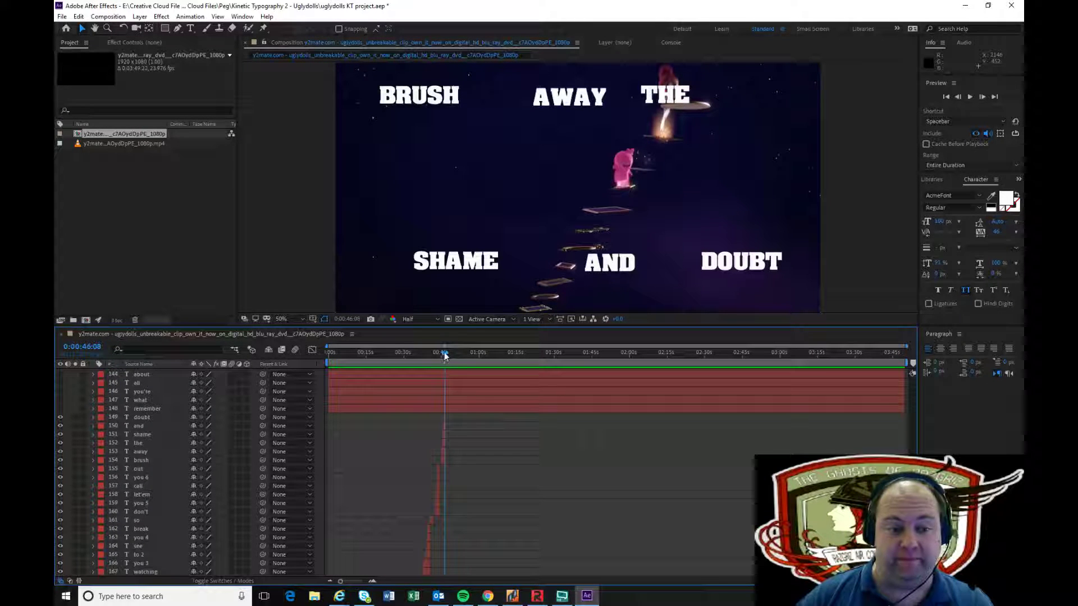
drag(444, 352, 446, 355)
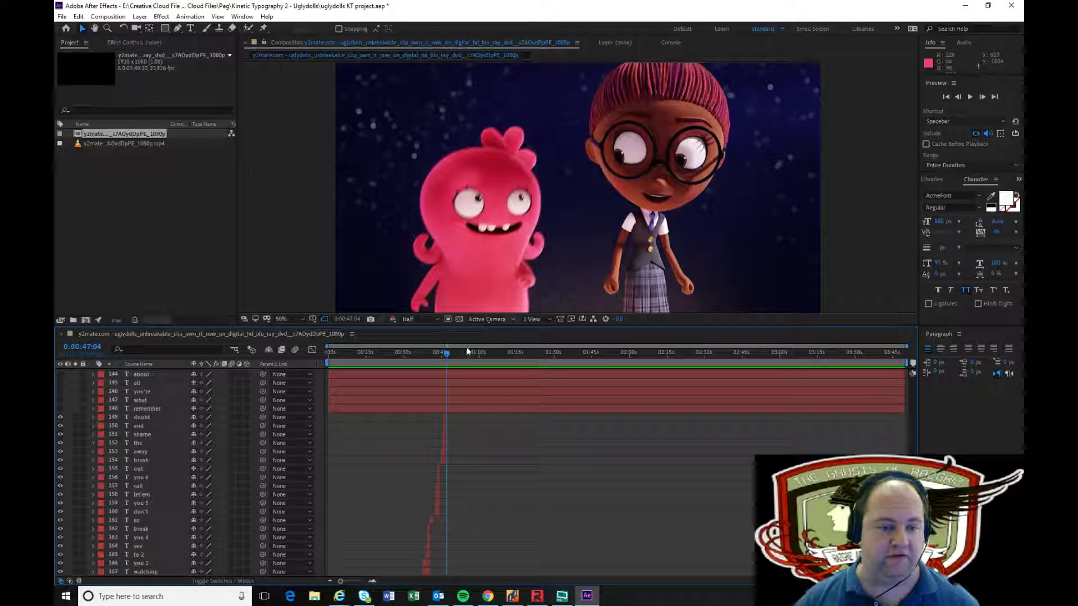
click(442, 354)
key(space)
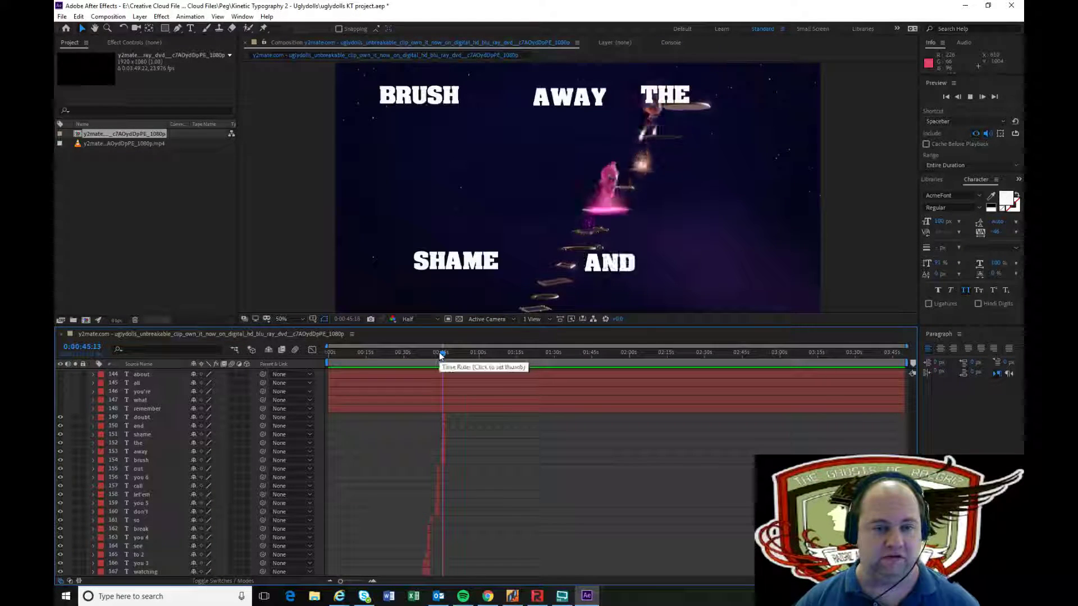
key(space)
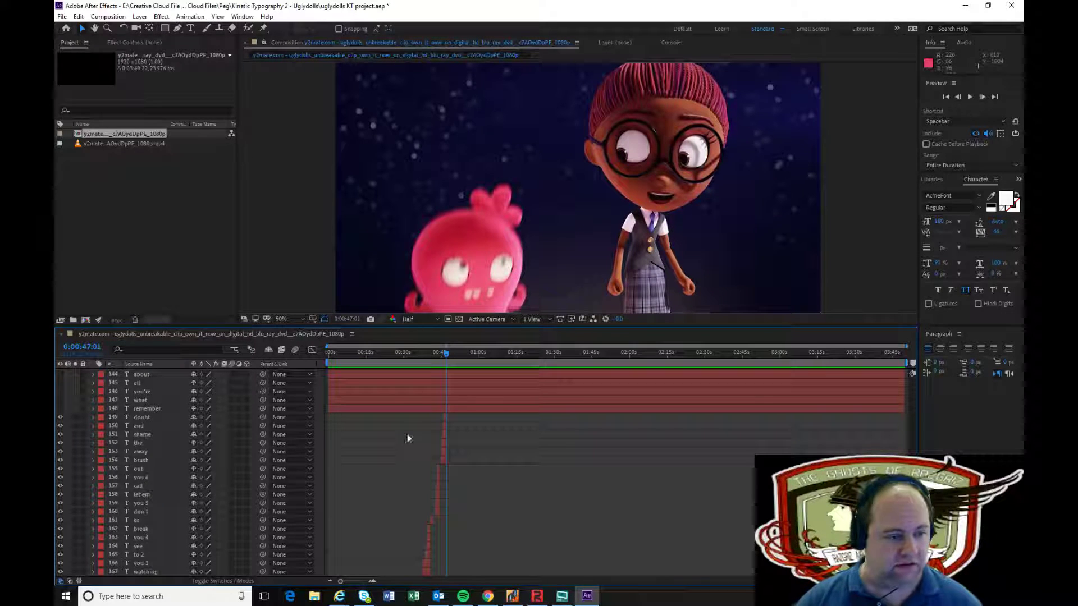
Make the seven text layers from "remember" up to "then..." visible
scroll(113, 411, up, 1)
scroll(113, 412, up, 1)
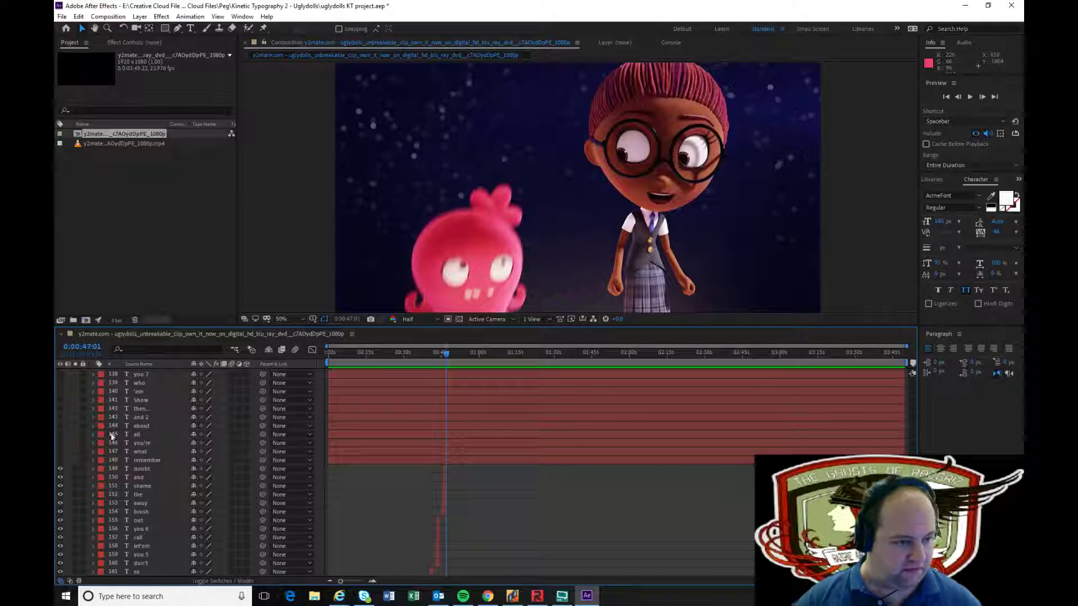
drag(60, 462, 62, 428)
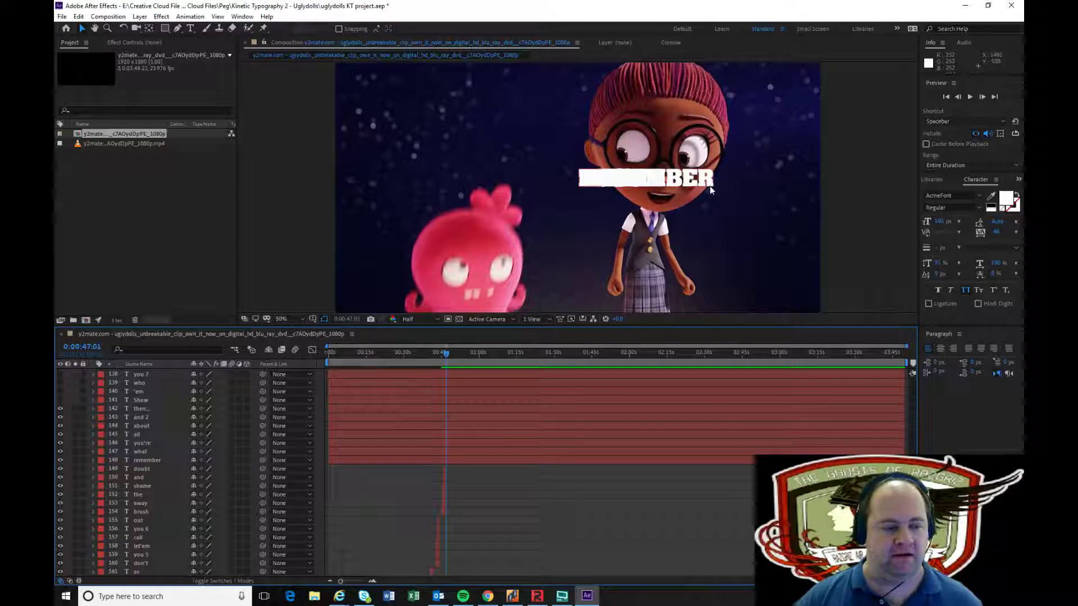
Place REMEMBER in the frame's upper-left corner with WHAT below it, and move THEN... down over the girl's body
click(510, 462)
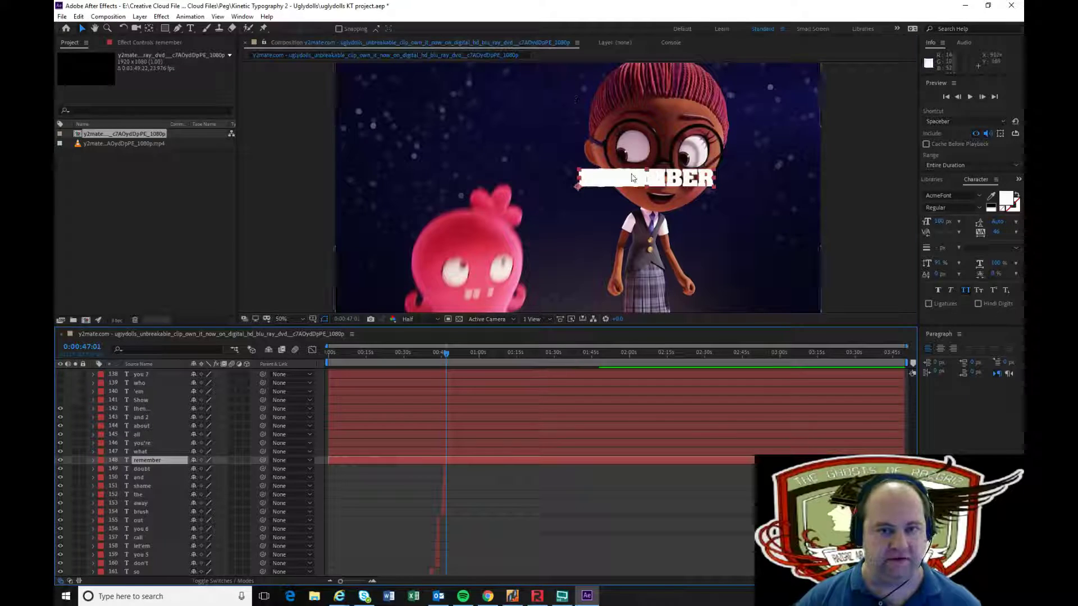
drag(650, 177, 388, 77)
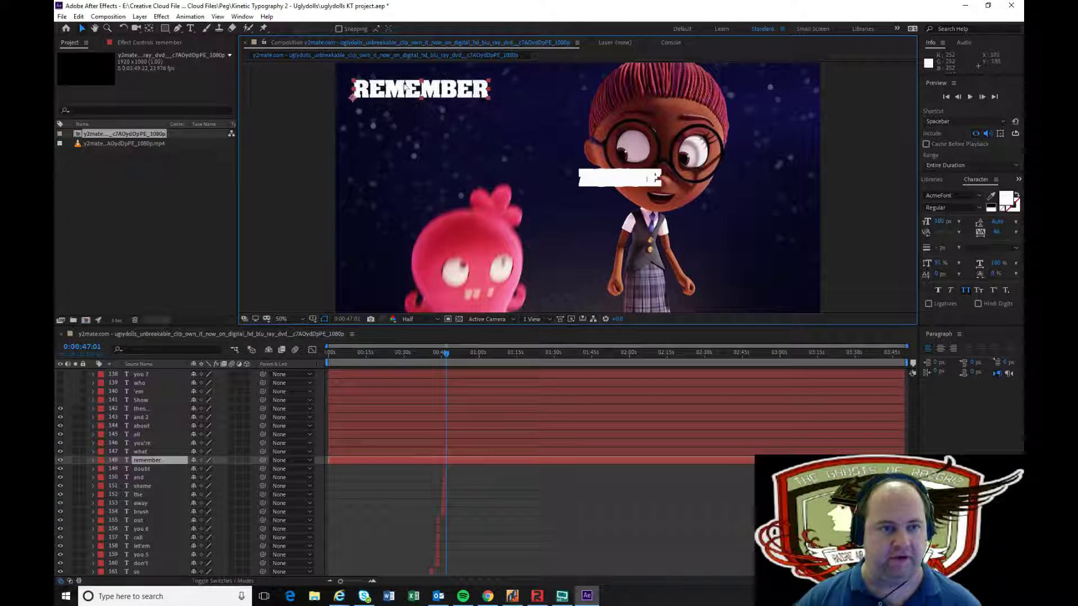
click(609, 181)
drag(499, 144, 661, 242)
click(463, 451)
drag(617, 178, 428, 119)
Continue the diagonal staircase of words by placing YOU'RE below WHAT and ALL below YOU'RE
click(466, 443)
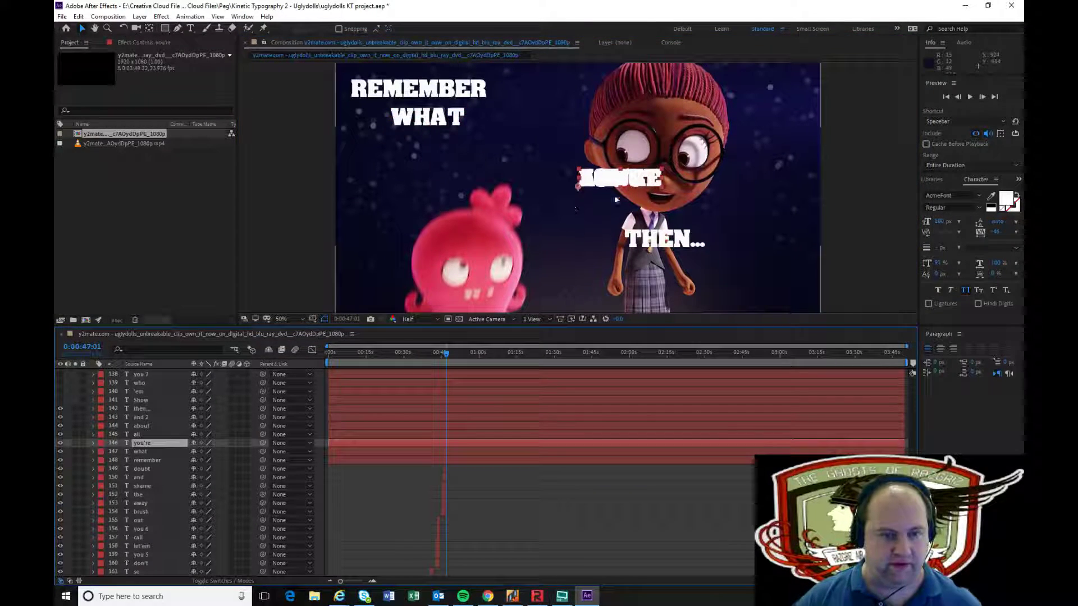
drag(527, 168, 472, 153)
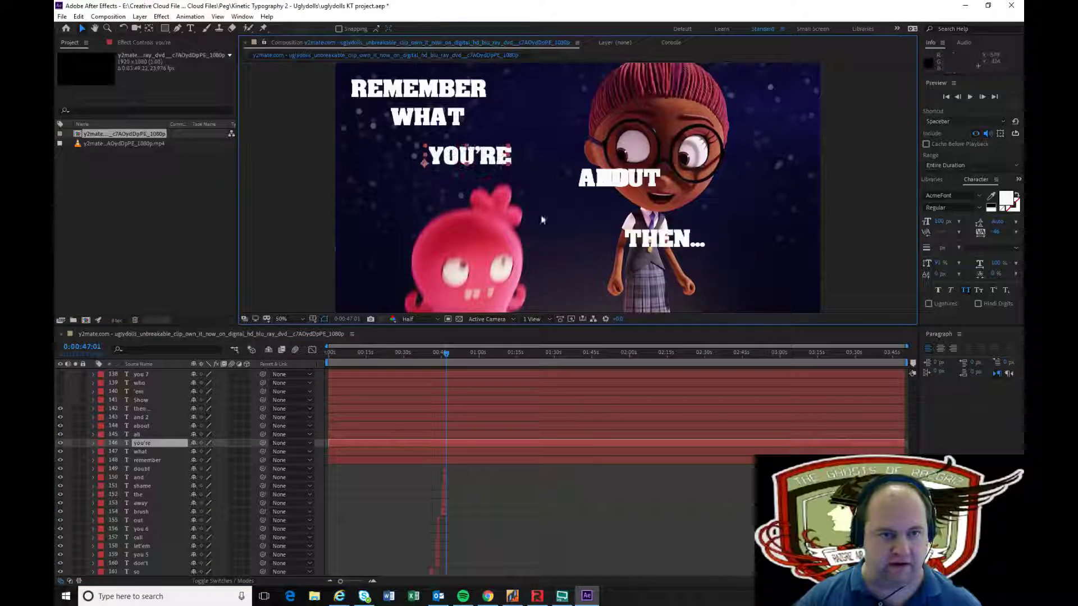
click(483, 435)
drag(618, 181, 486, 185)
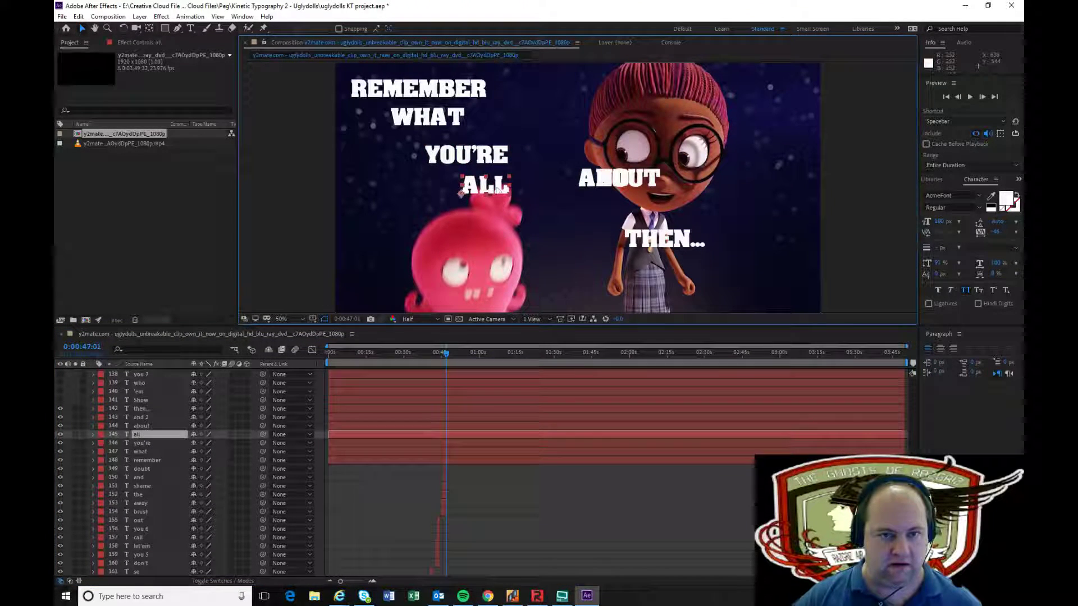
Finish the diagonal staircase by placing ABOUT, AND and THEN... one below another toward the frame's lower right
click(485, 426)
drag(610, 183, 529, 223)
drag(604, 177, 577, 245)
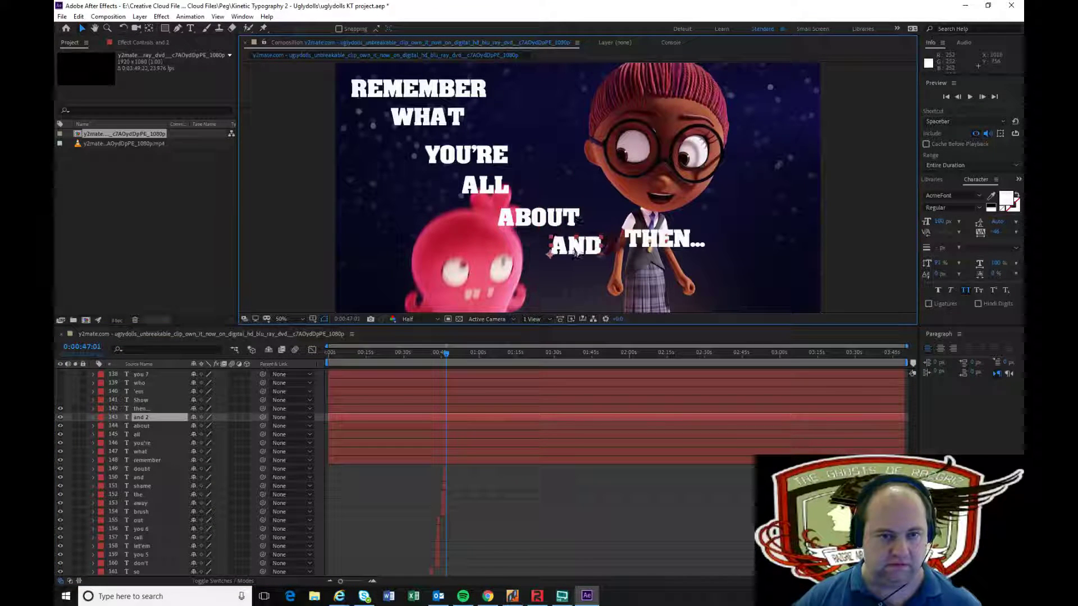
drag(653, 242, 626, 279)
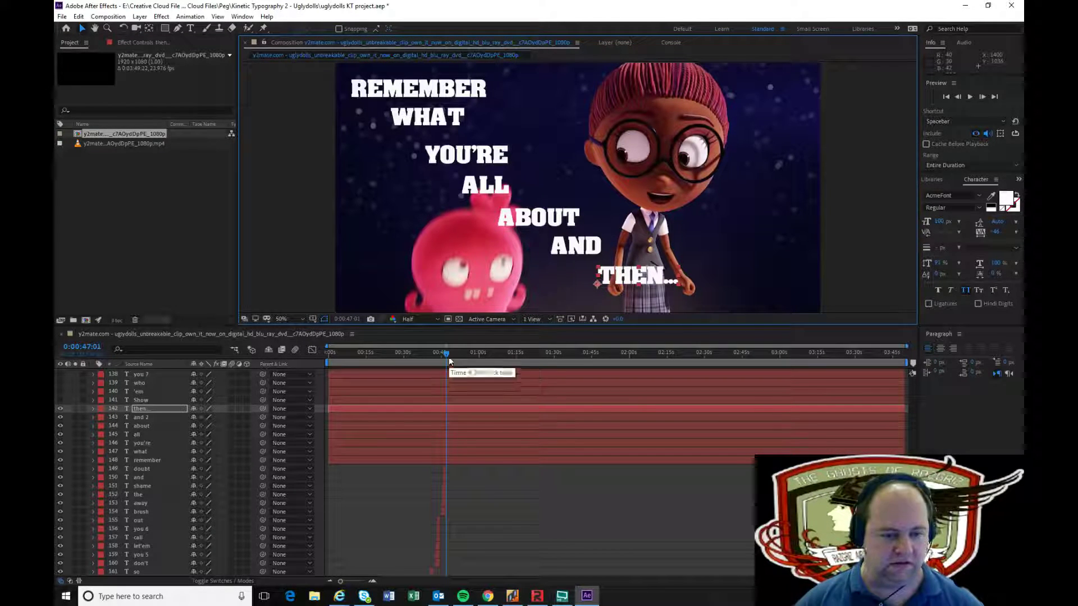
Trim the start of the "remember" layer to 0:00:47:01 and play ahead to 0:00:47:18 for the next word
click(477, 461)
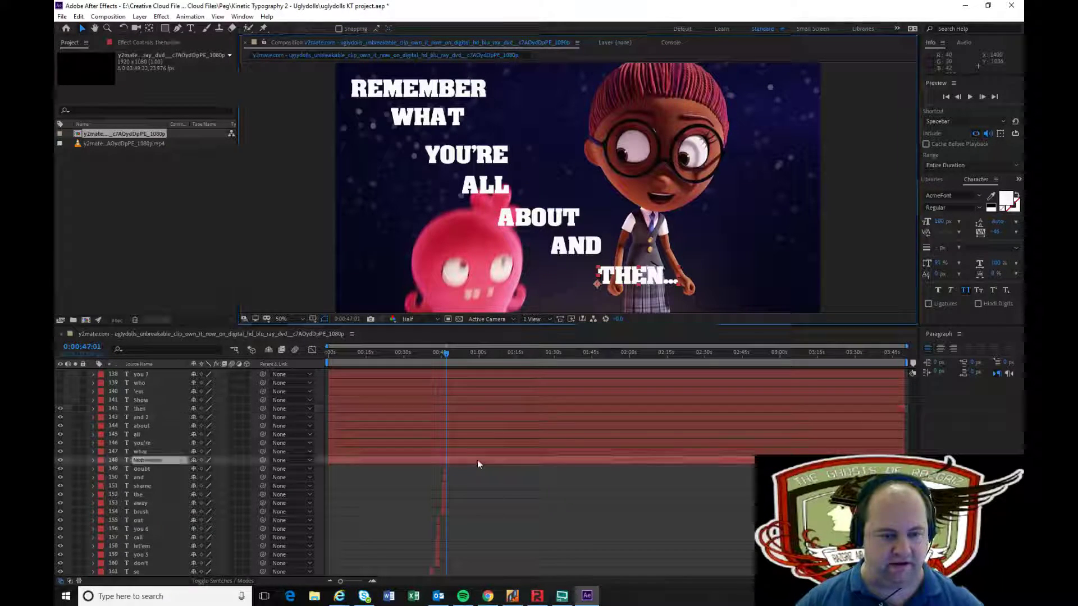
key(alt+bracketleft)
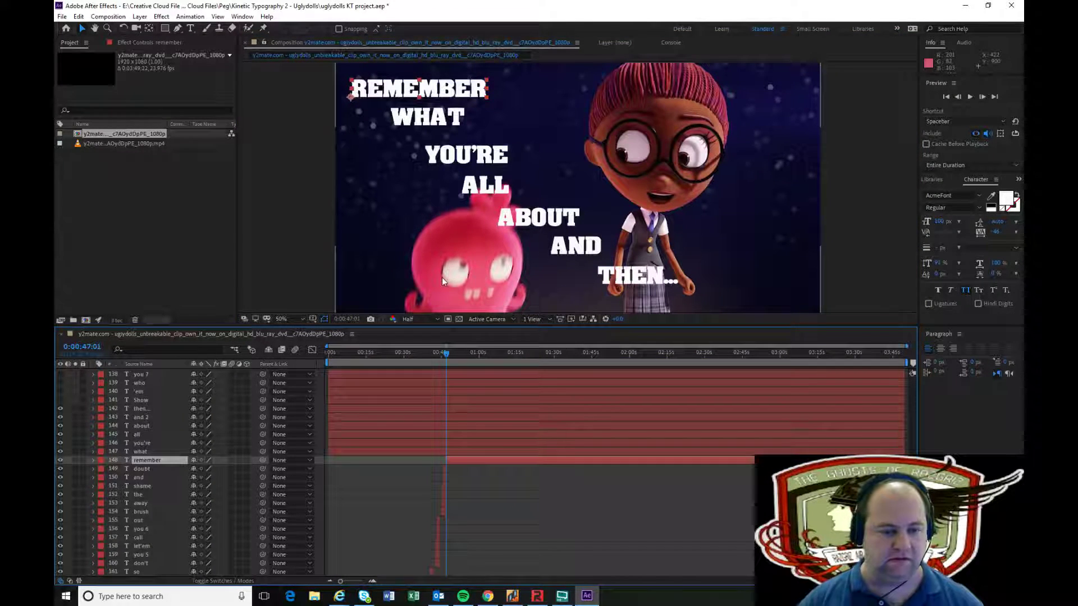
key(space)
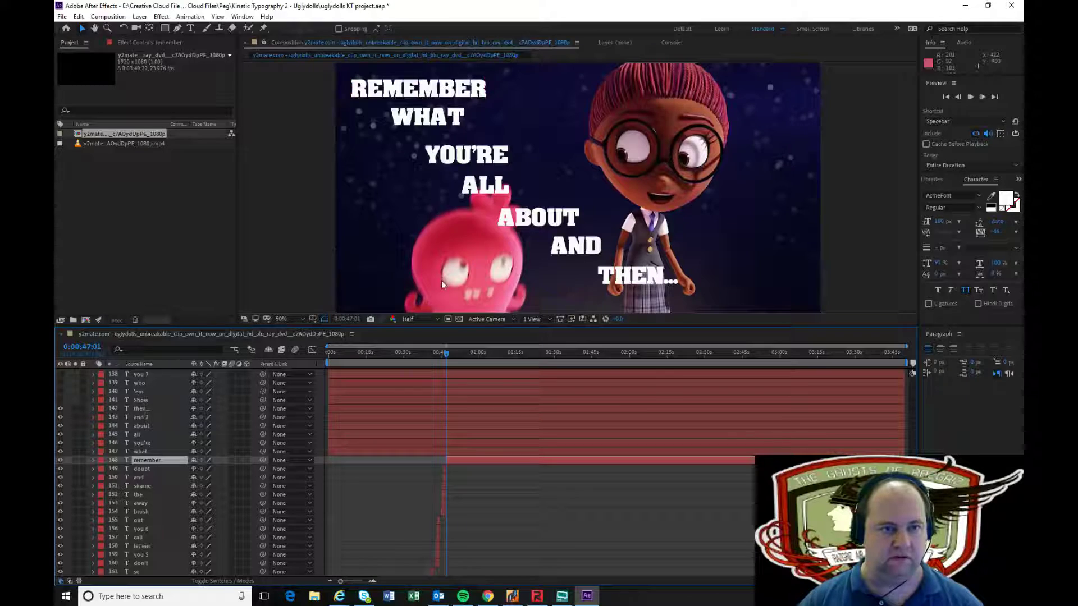
key(space)
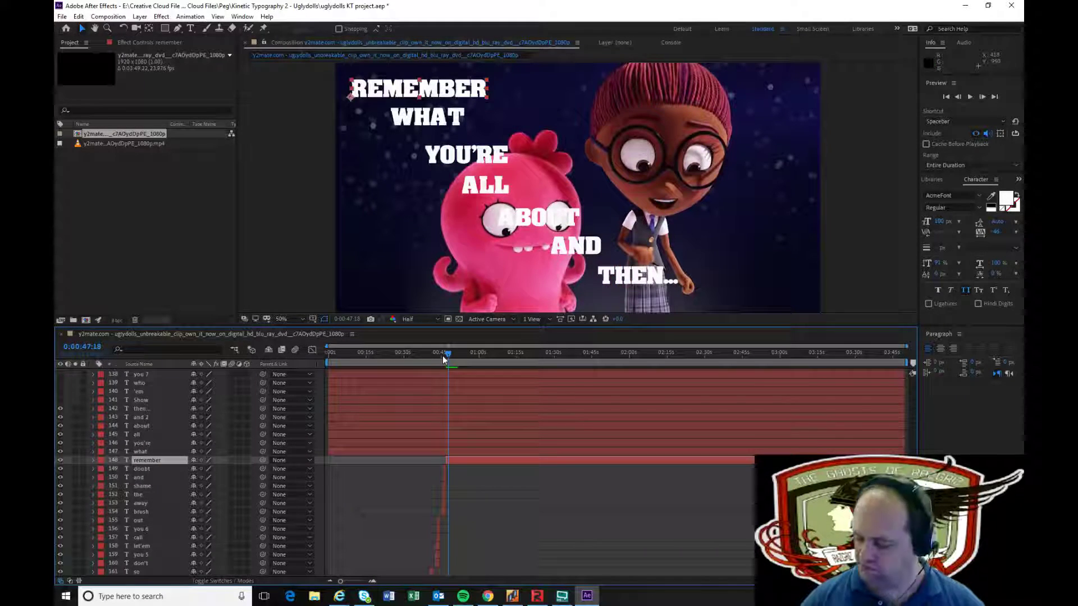
Trim the start of the "what" layer to 0:00:47:16 and the start of the "you're" layer to 0:00:47:18
key(Page_Up)
key(Page_Up)
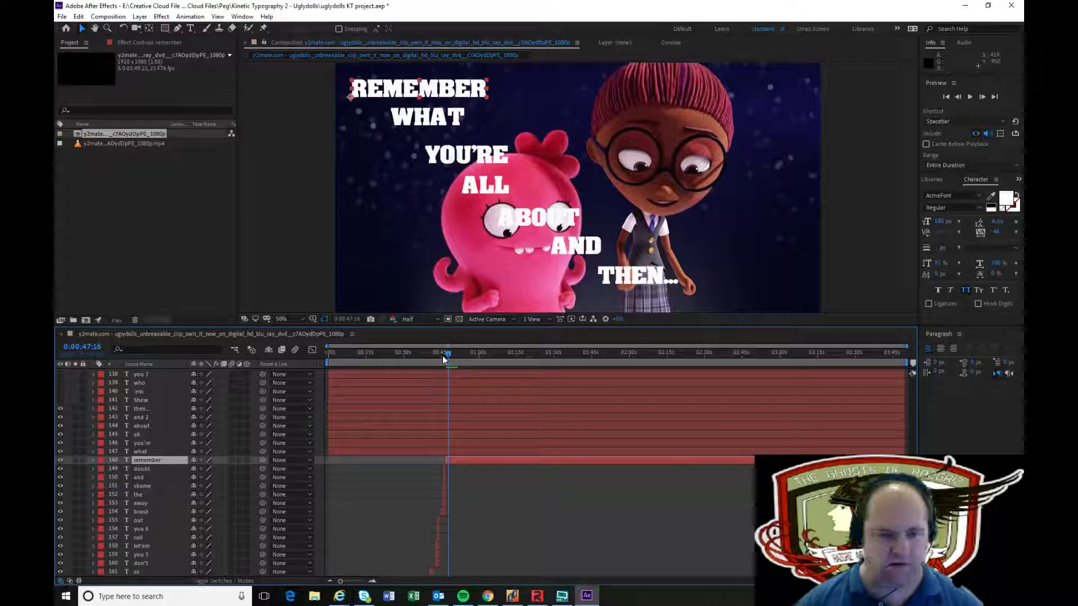
click(512, 452)
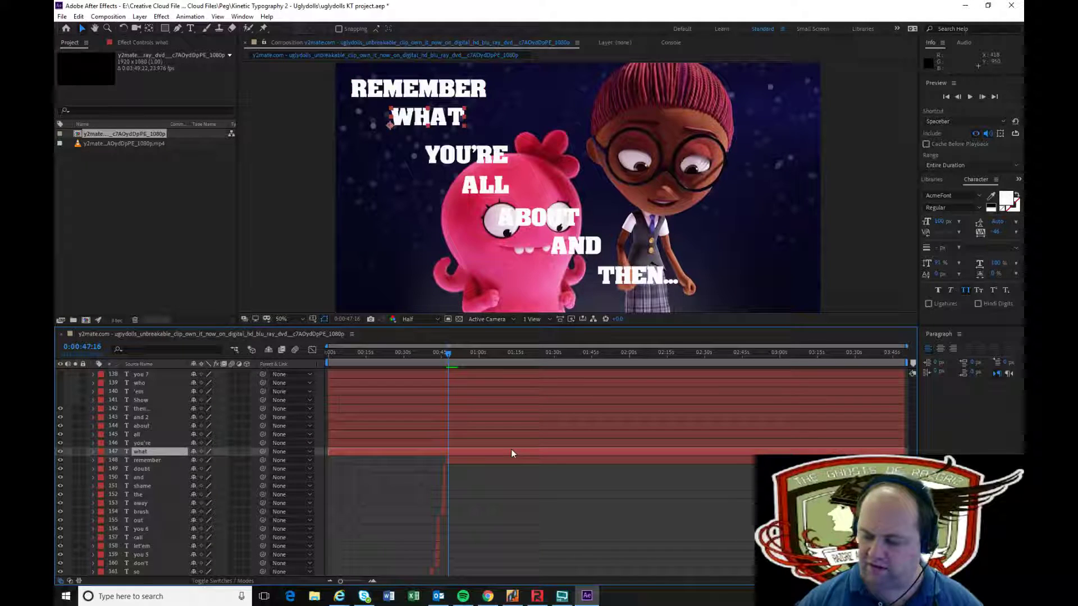
key(alt+bracketleft)
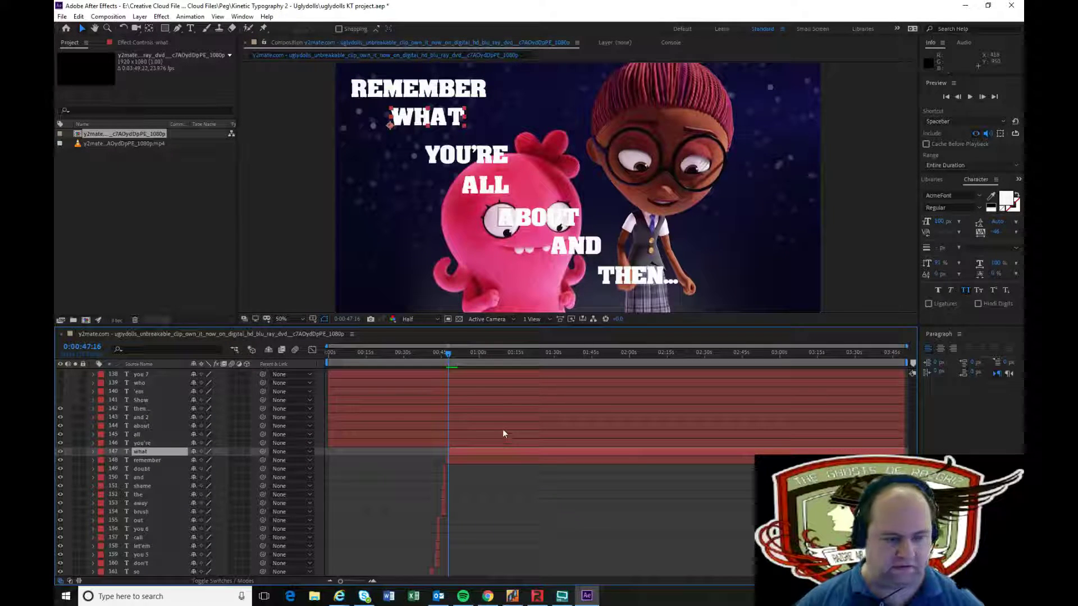
key(Page_Down)
key(Page_Down)
click(476, 443)
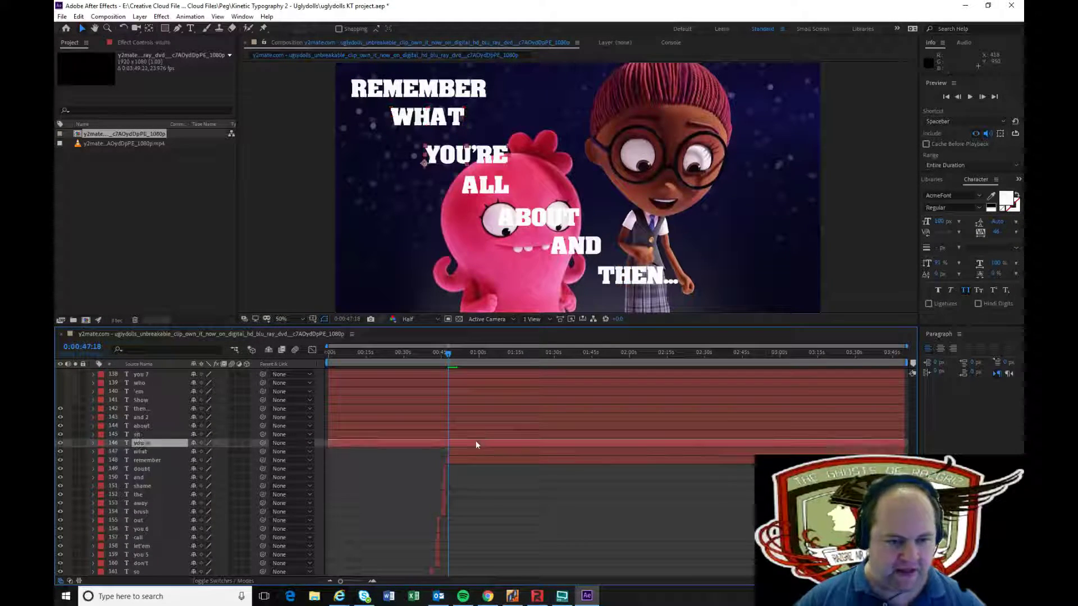
key(alt+bracketleft)
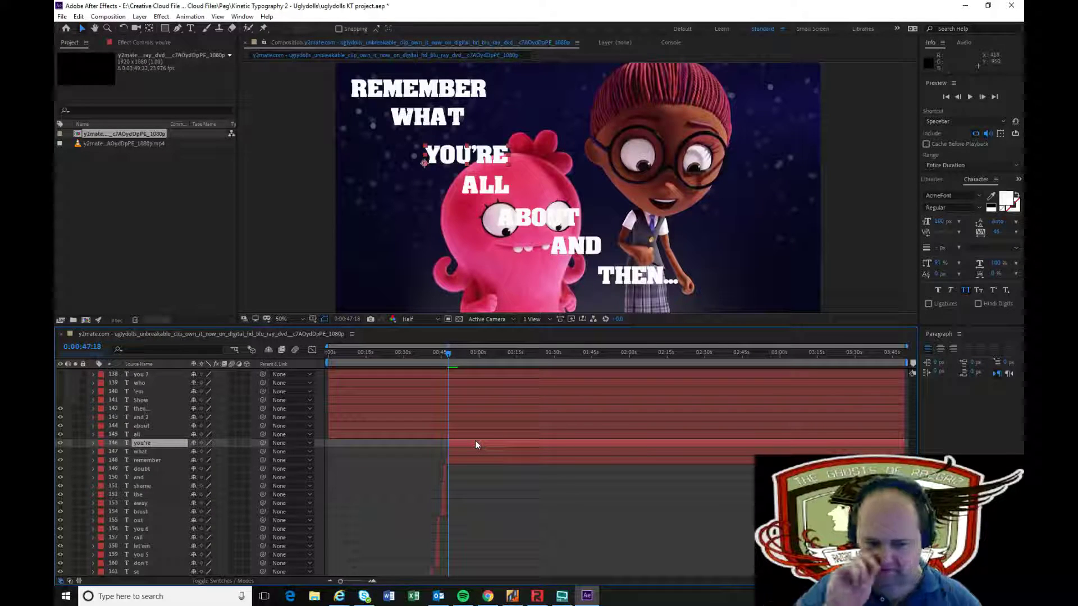
Trim the start of the "all" layer to 0:00:48:00 and the start of the "about" layer to 0:00:48:07
scroll(483, 461, up, 5)
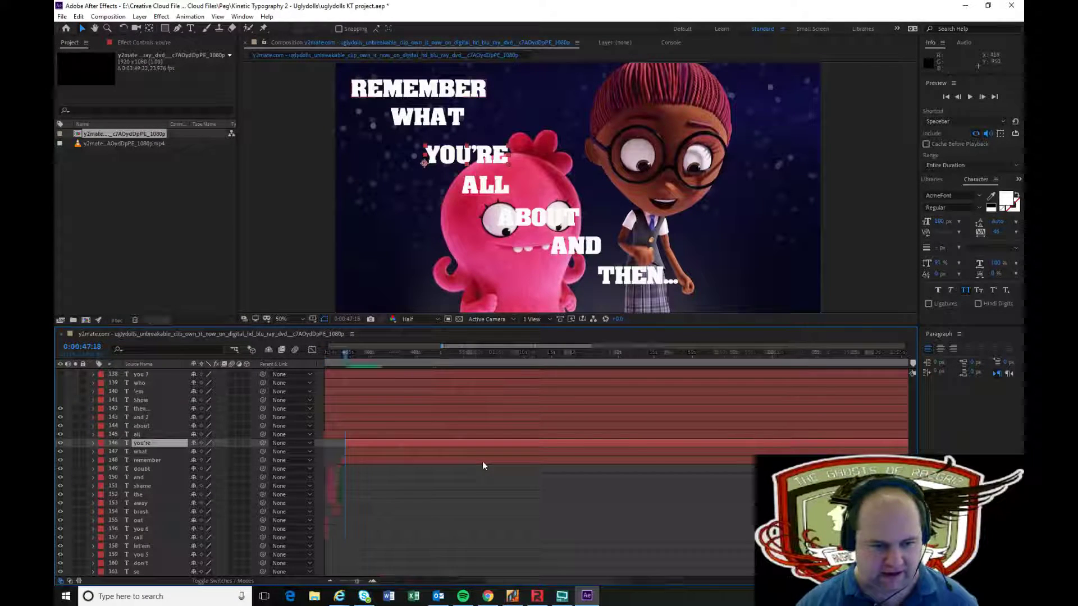
scroll(483, 466, up, 2)
scroll(482, 467, right, 2)
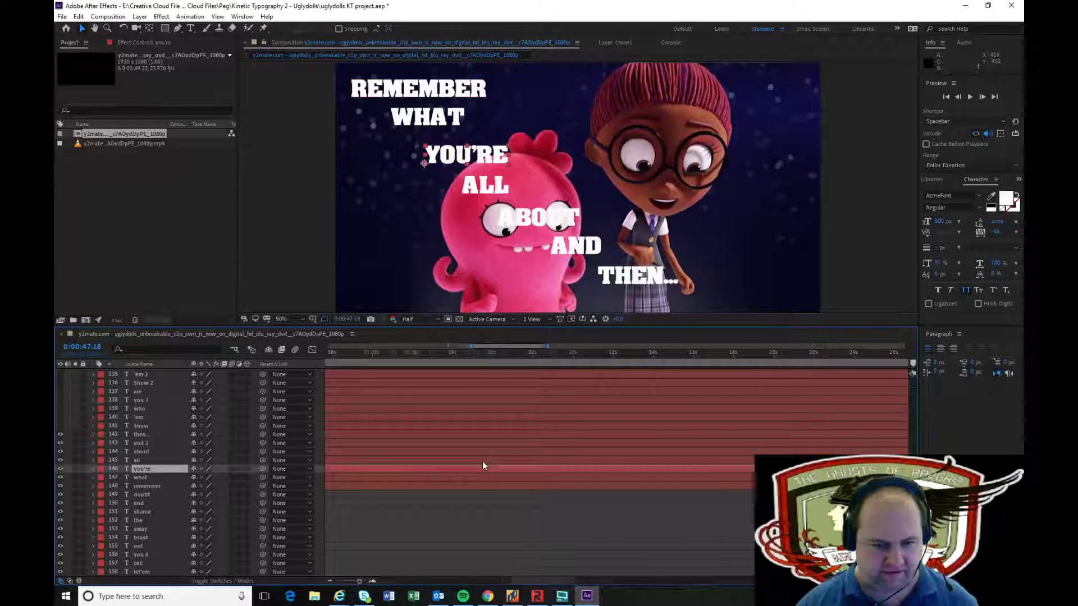
scroll(483, 466, left, 5)
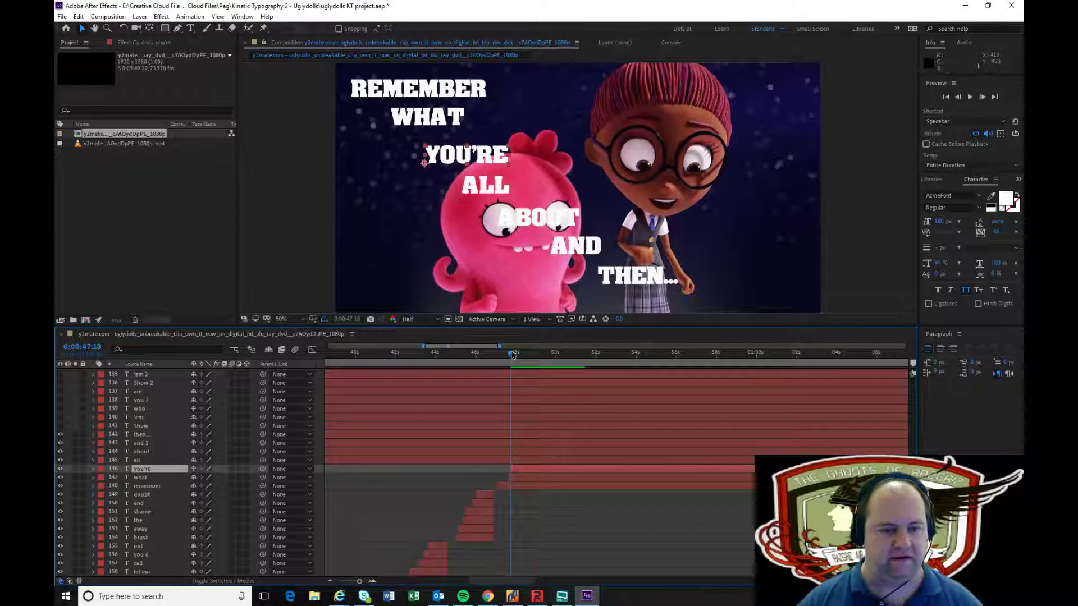
mouse_move(511, 352)
mouse_down()
mouse_move(493, 351)
mouse_move(516, 355)
mouse_up()
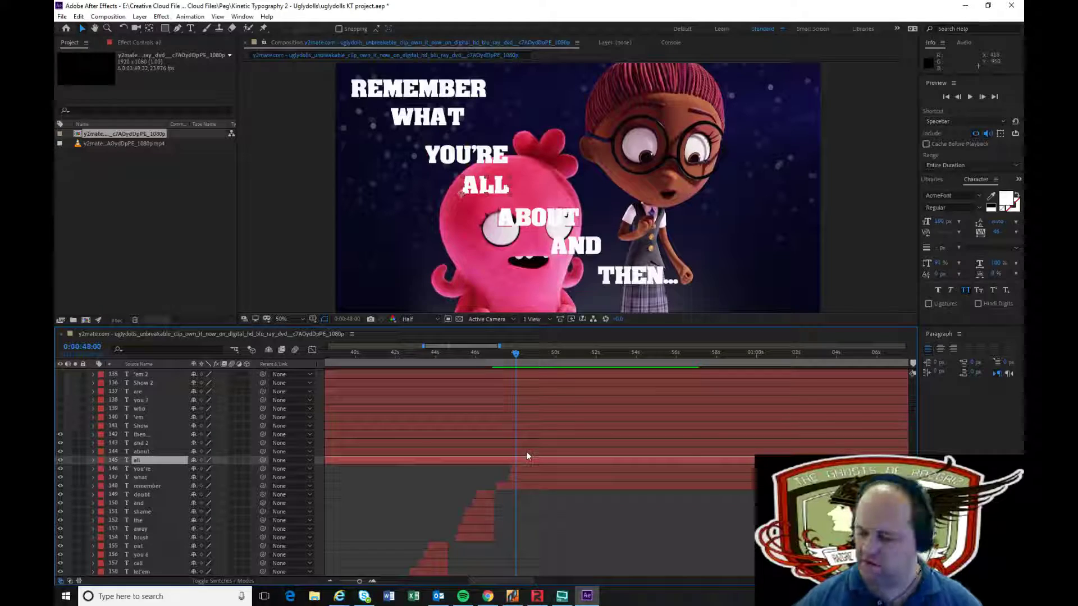
key(alt+bracketleft)
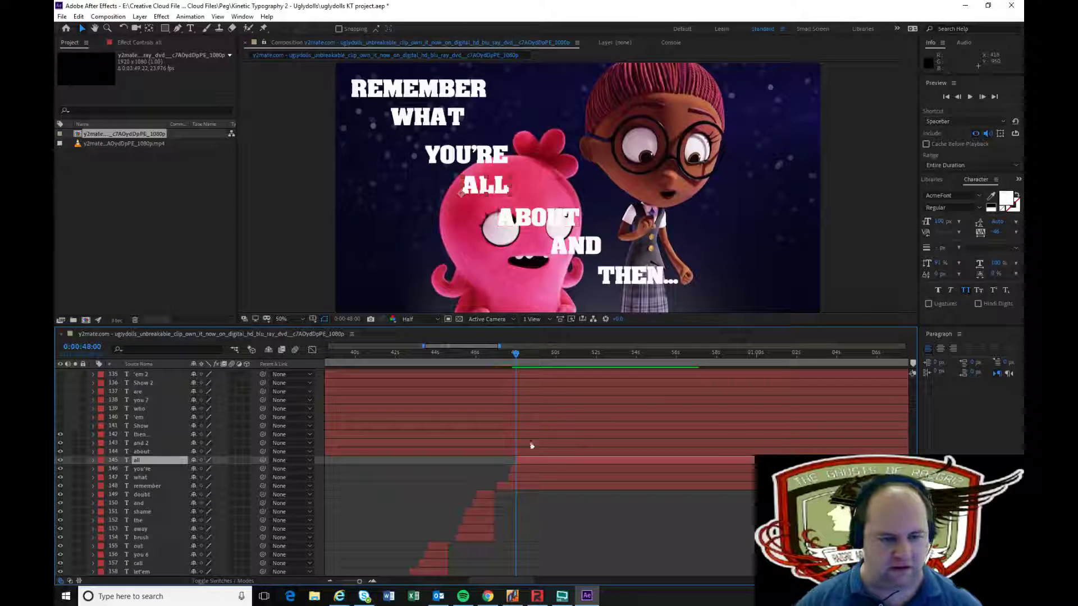
click(521, 354)
click(557, 451)
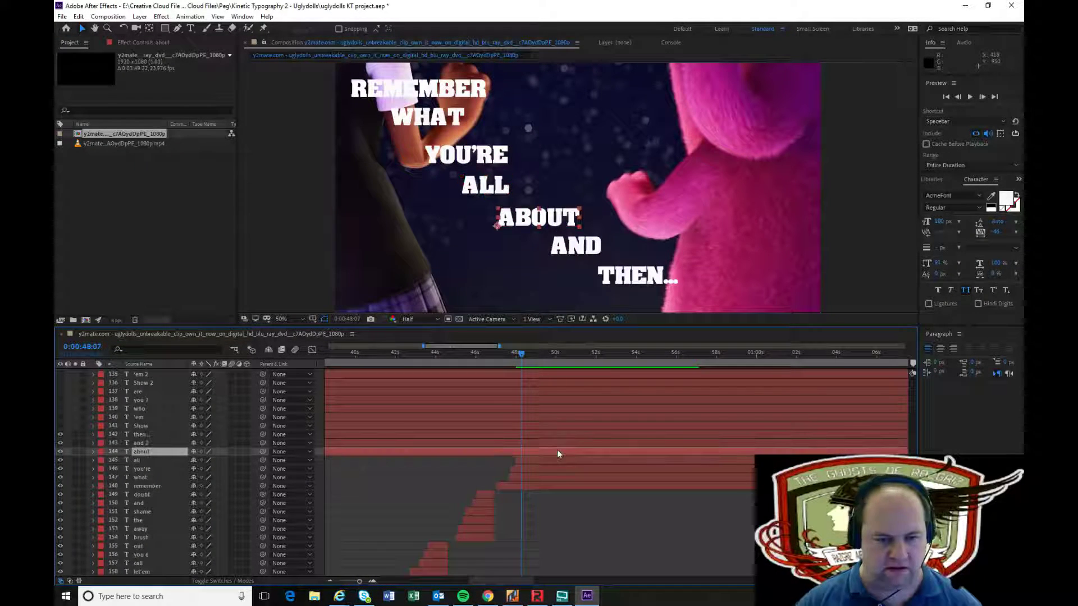
key(alt+bracketleft)
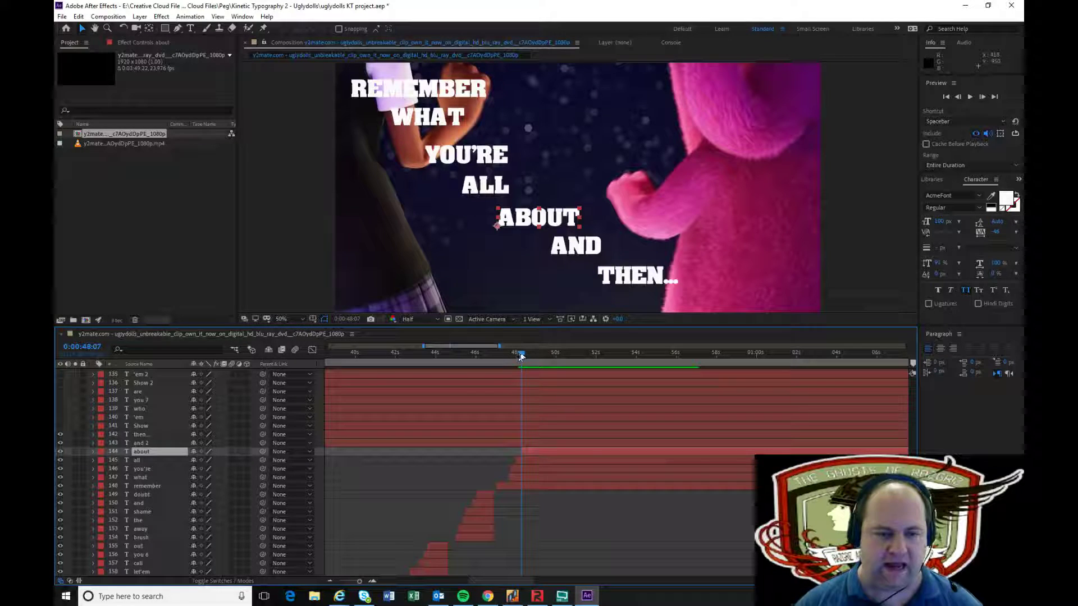
Trim the start of the "and 2" layer to 0:00:49:03 and the start of the "then..." layer to 0:00:49:09
drag(521, 354, 494, 355)
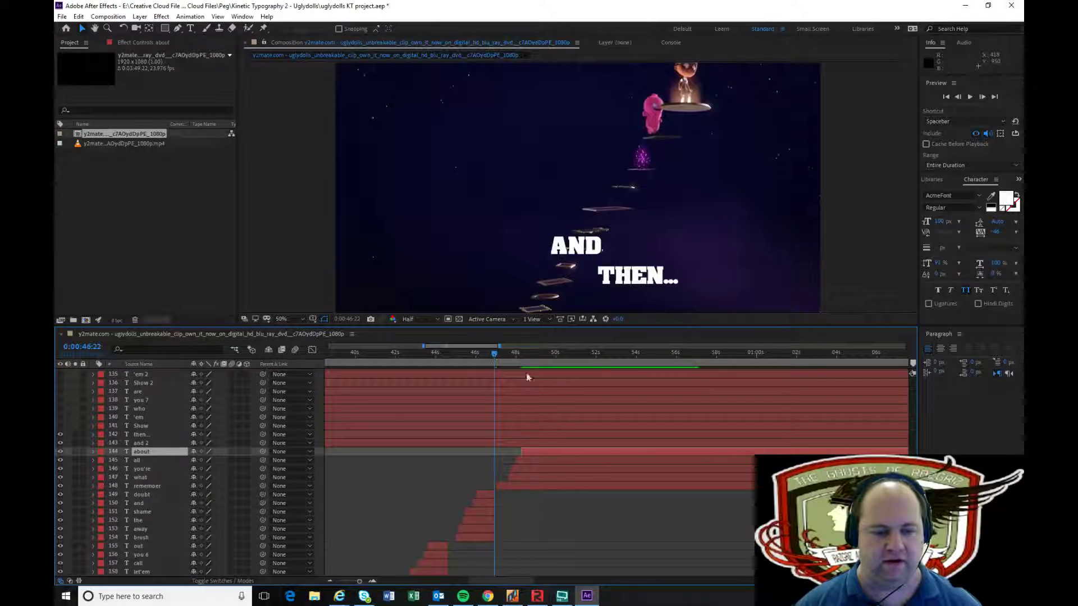
click(553, 444)
click(544, 355)
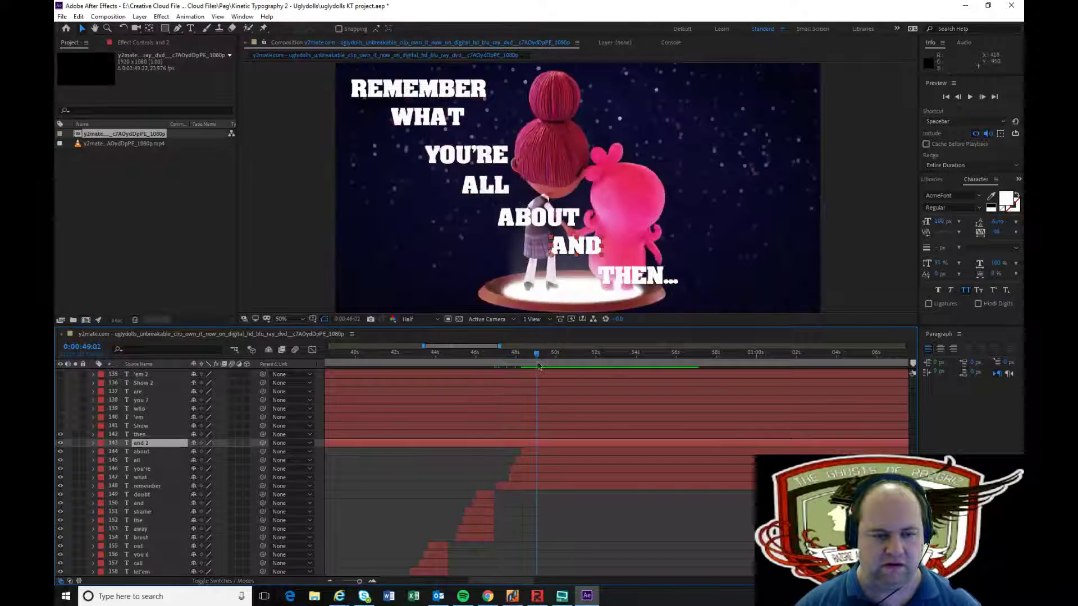
drag(544, 366, 540, 369)
key(alt+bracketleft)
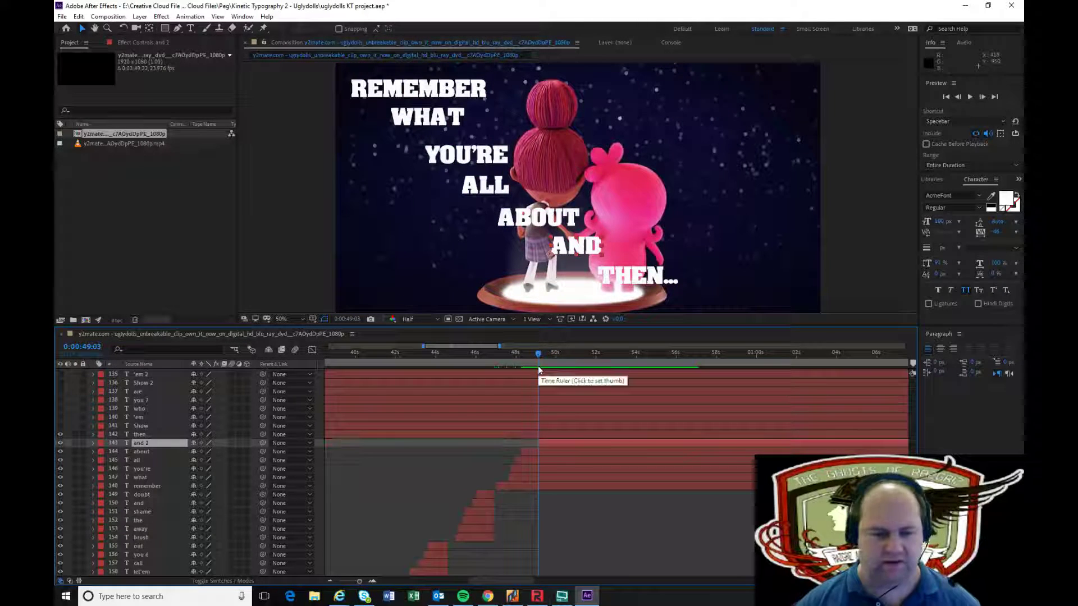
click(574, 436)
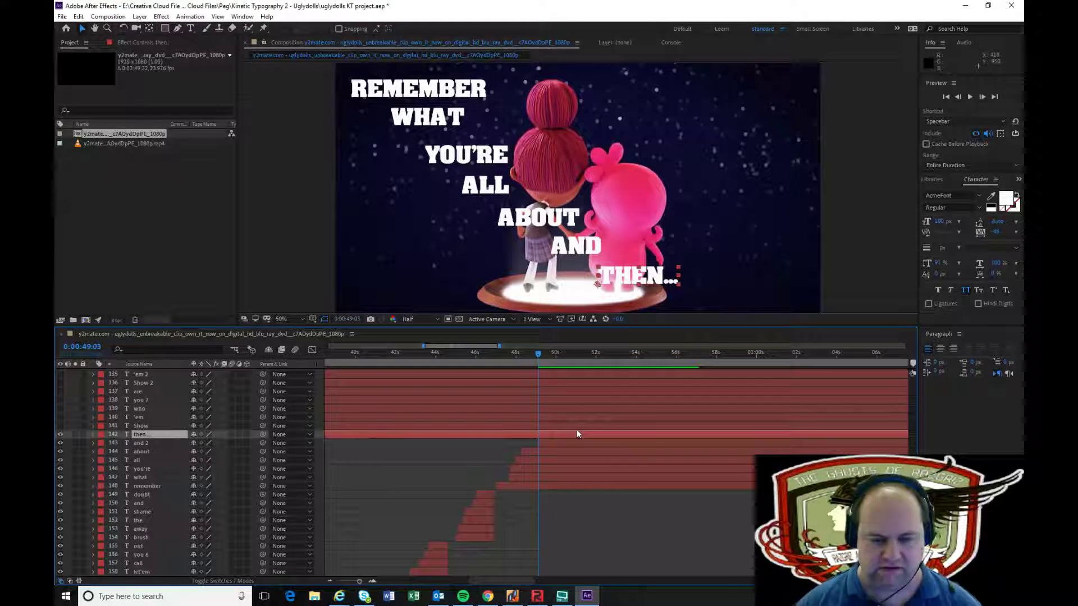
click(542, 354)
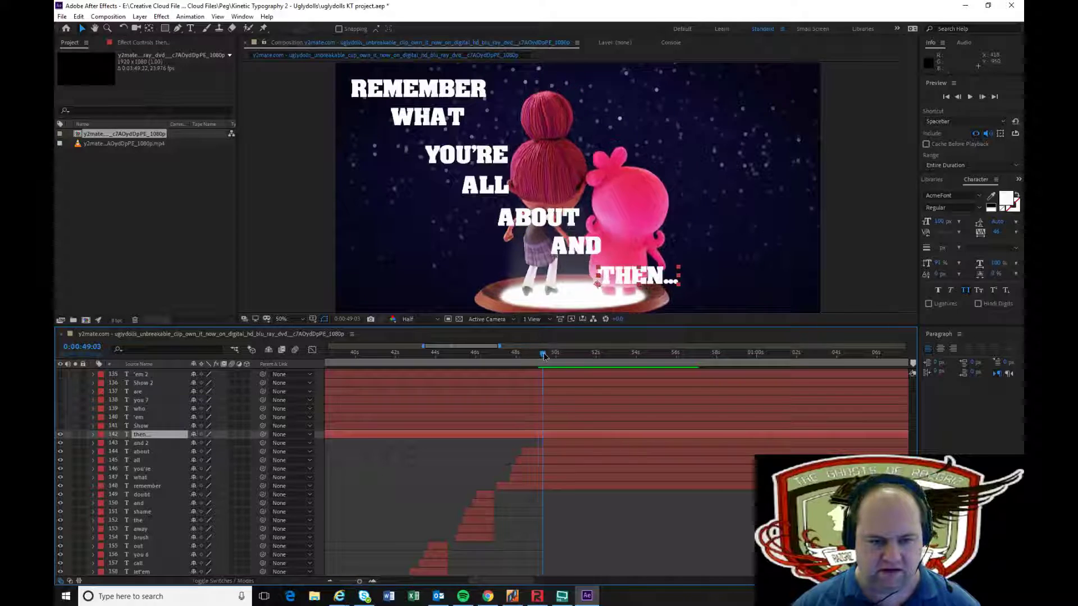
click(571, 423)
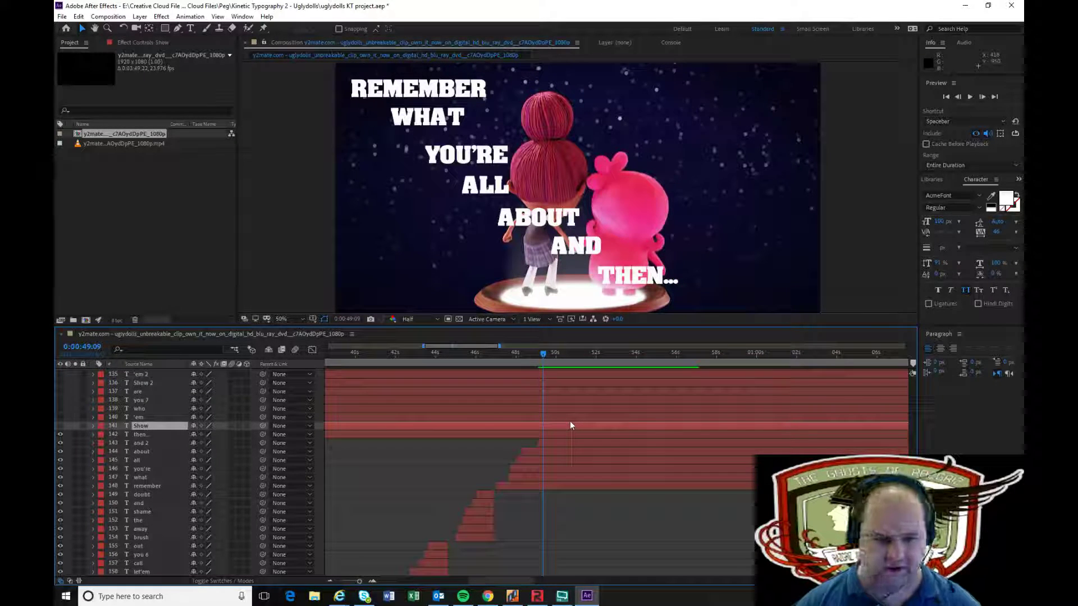
click(584, 432)
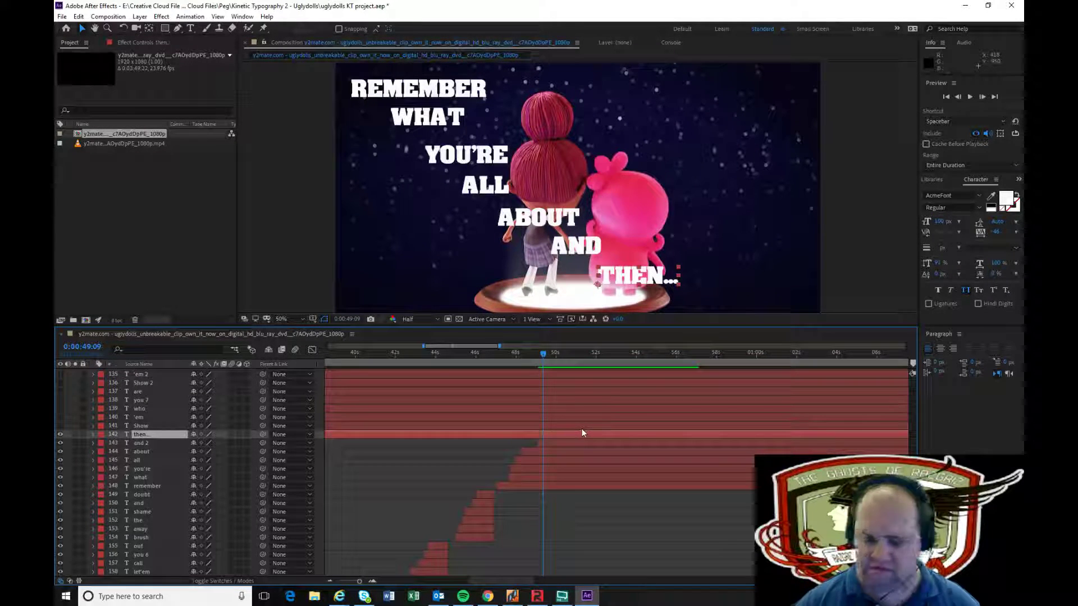
Play the line back from 0:00:46:17 and trim the start of the "remember" layer to 0:00:47:04
click(491, 353)
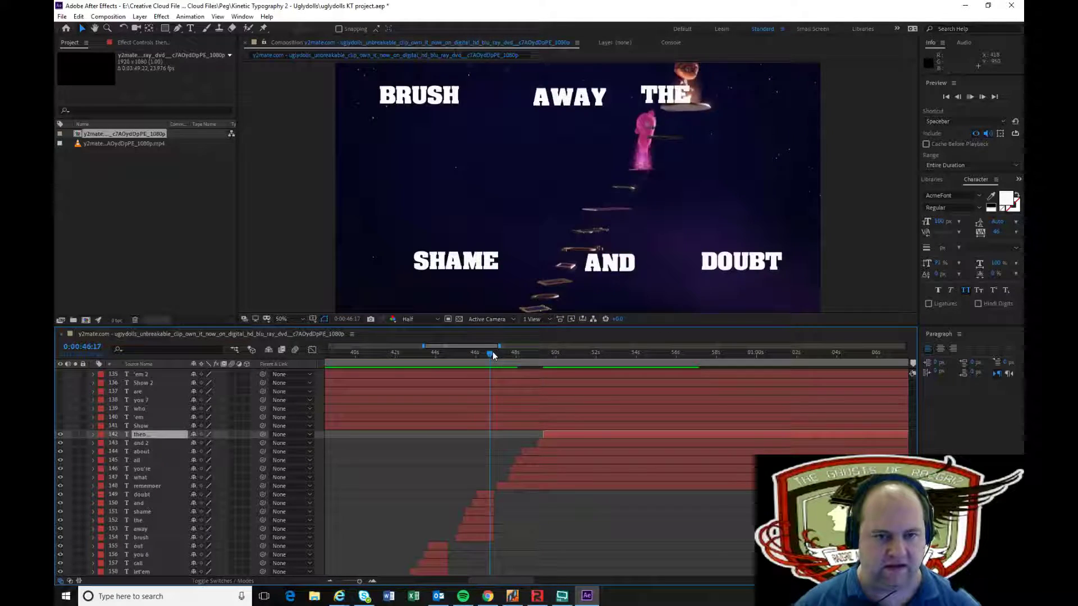
key(space)
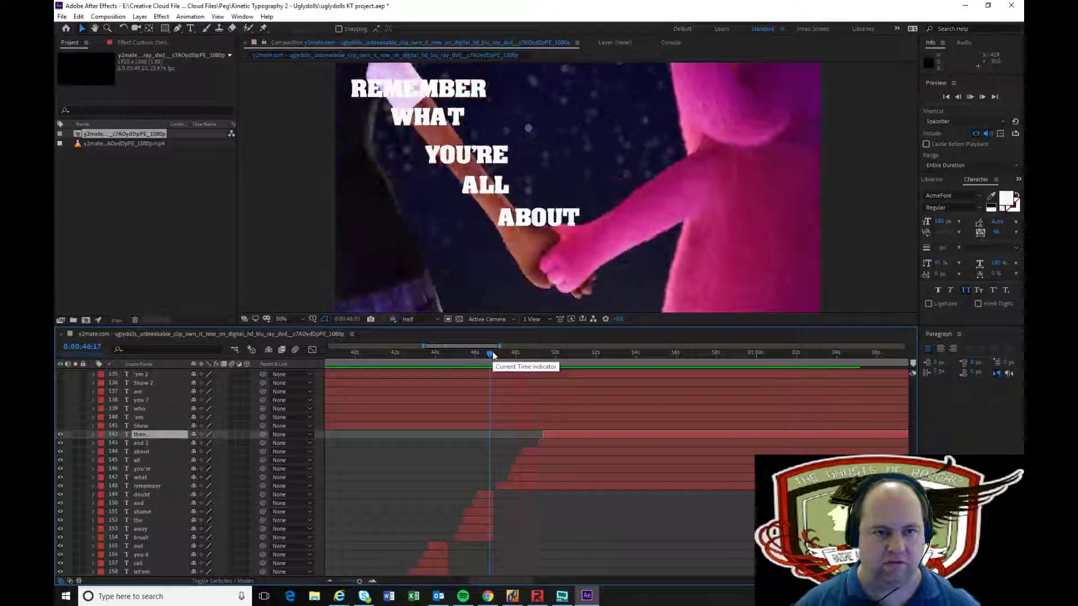
drag(543, 352, 501, 355)
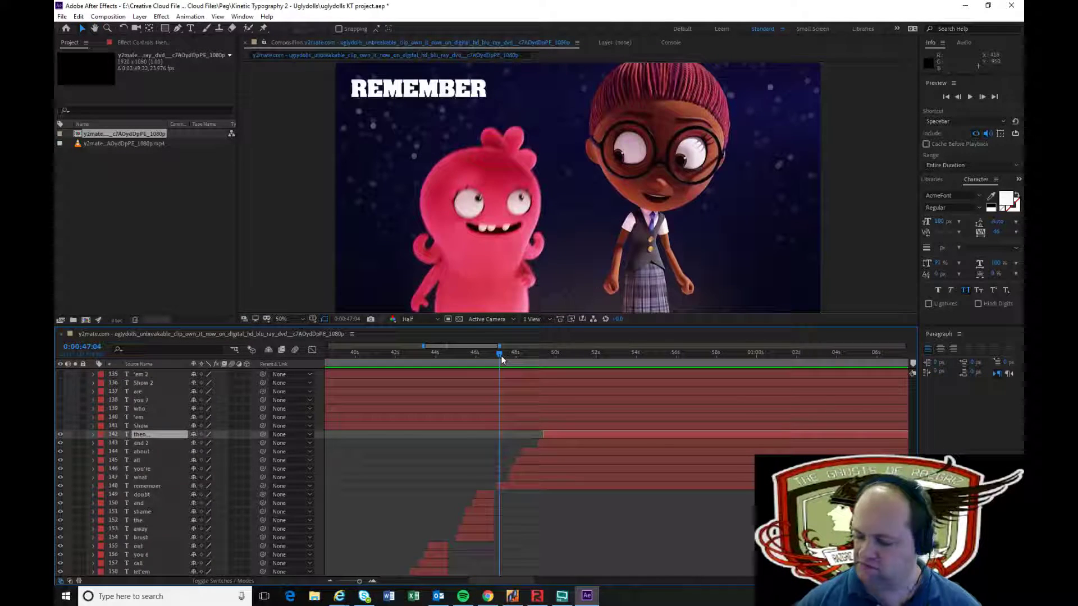
key(alt+bracketleft)
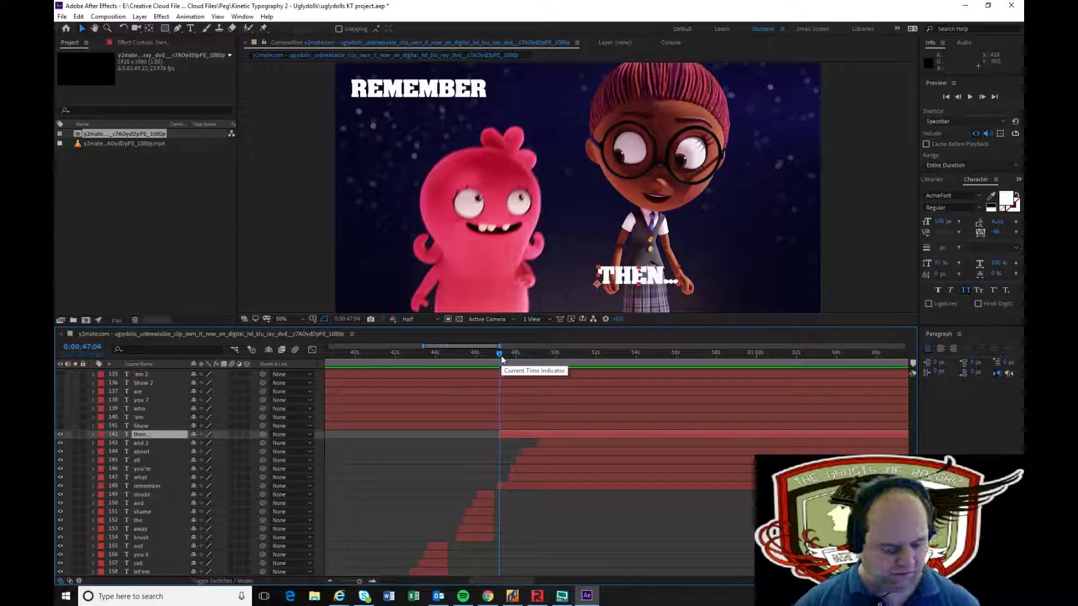
key(ctrl+z)
click(535, 486)
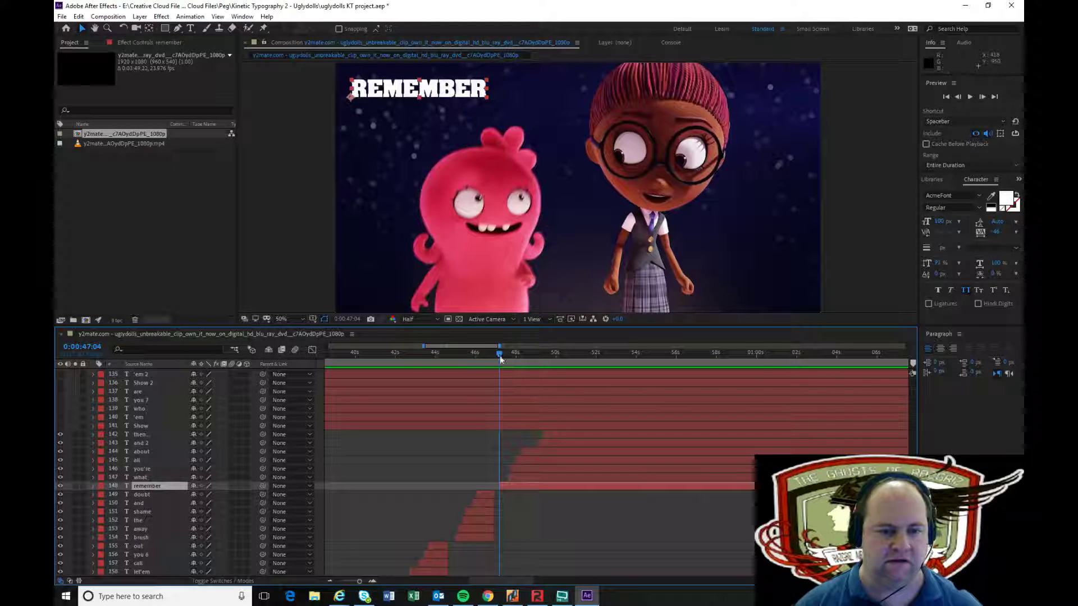
Replay the line against the song and retrim the start of the "about" layer to 0:00:48:09
drag(501, 355, 497, 356)
key(space)
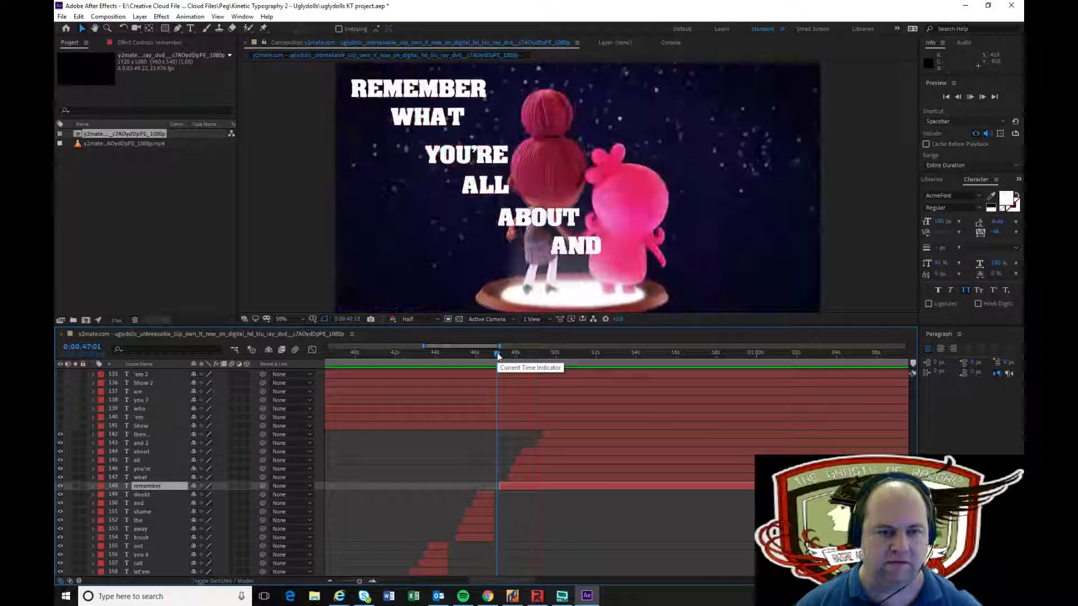
drag(545, 354, 493, 359)
key(space)
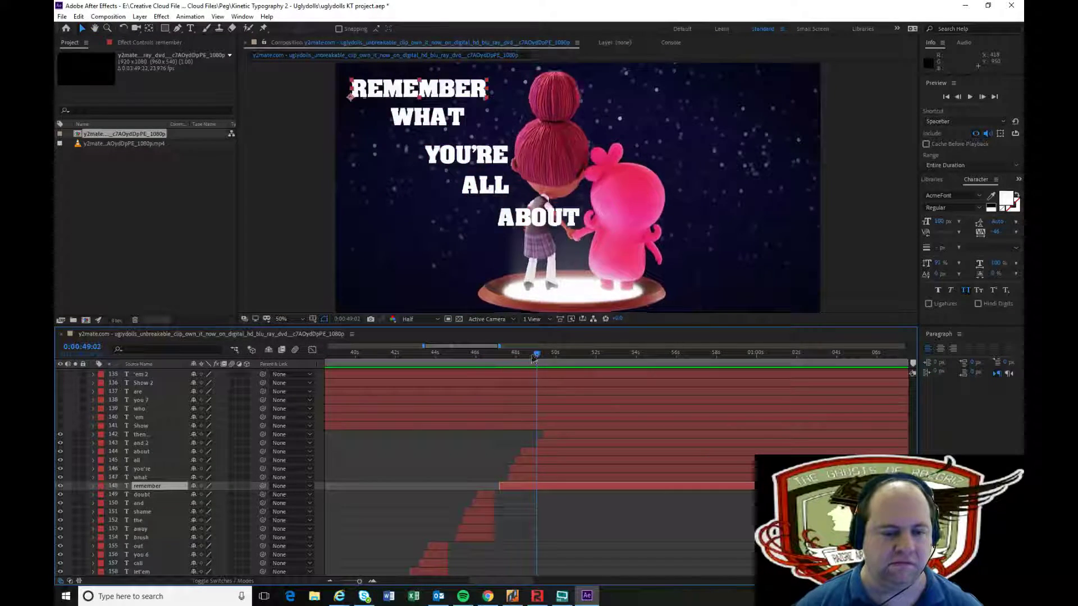
click(526, 356)
drag(526, 360, 524, 359)
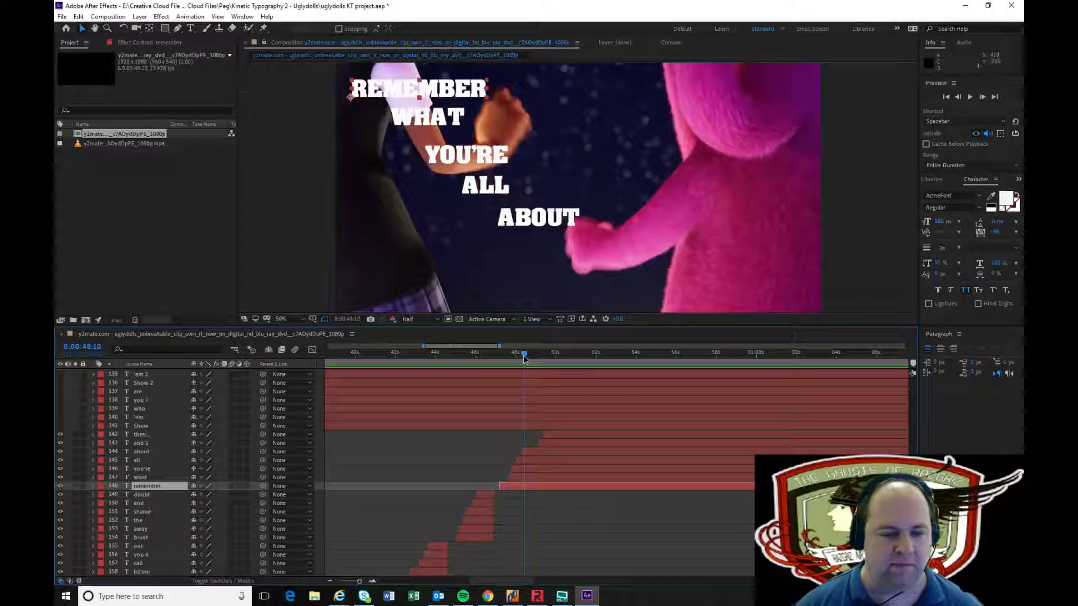
click(548, 450)
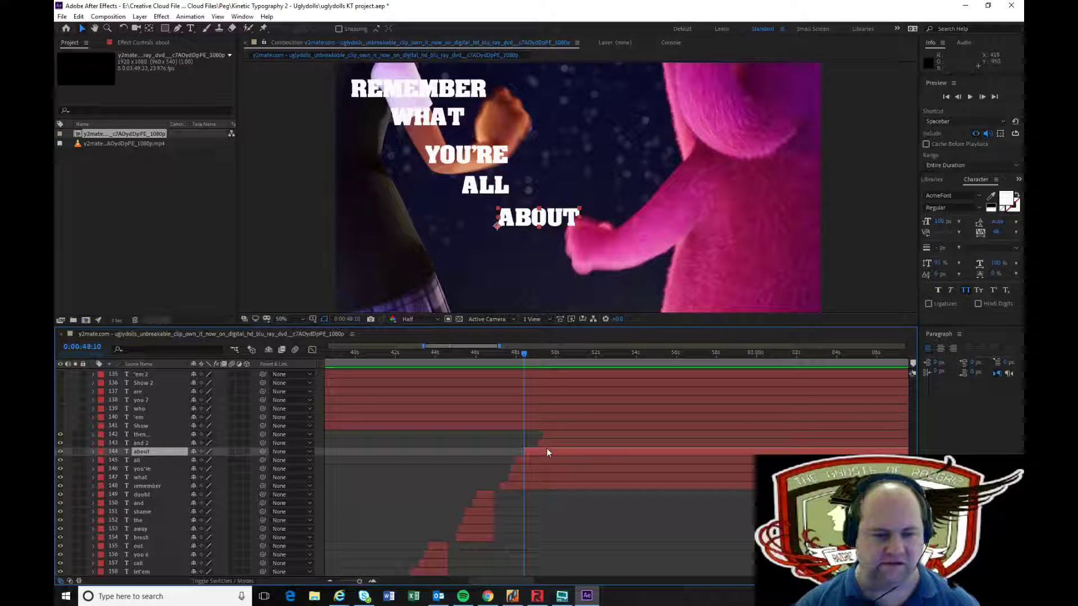
click(498, 358)
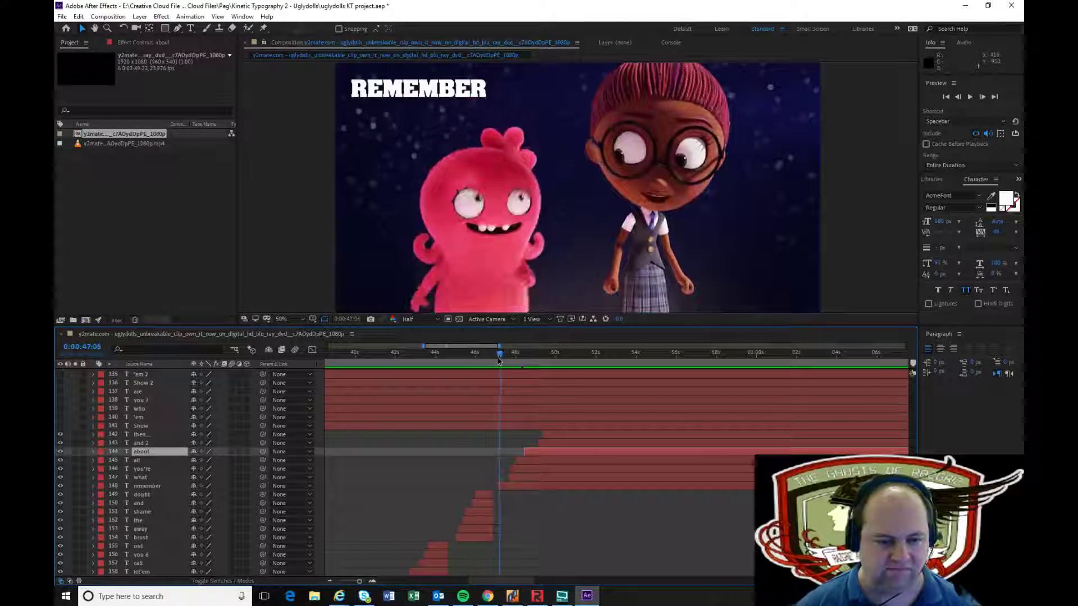
key(space)
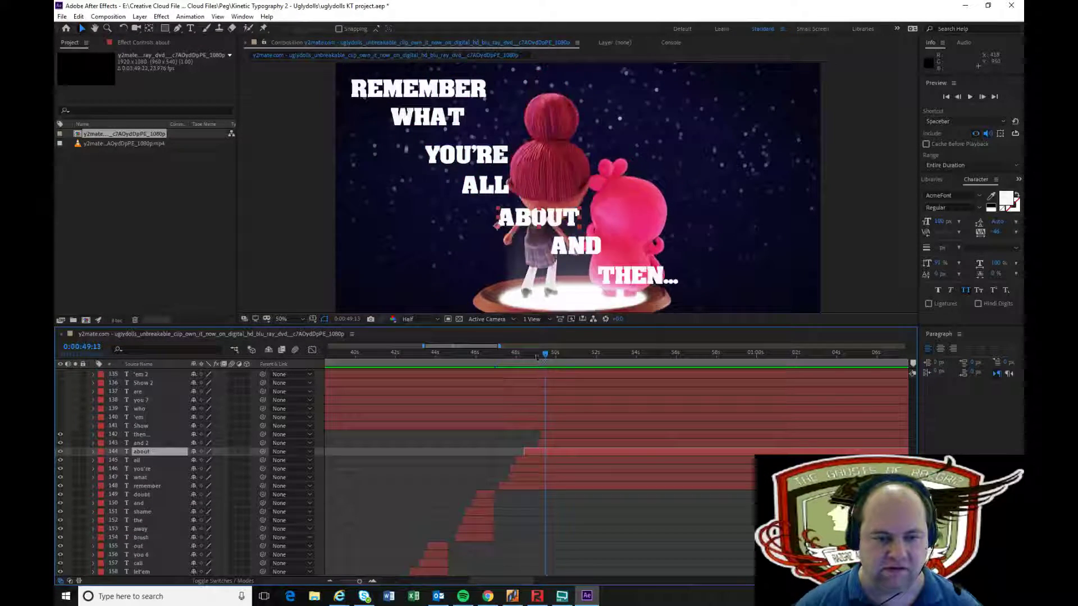
click(522, 361)
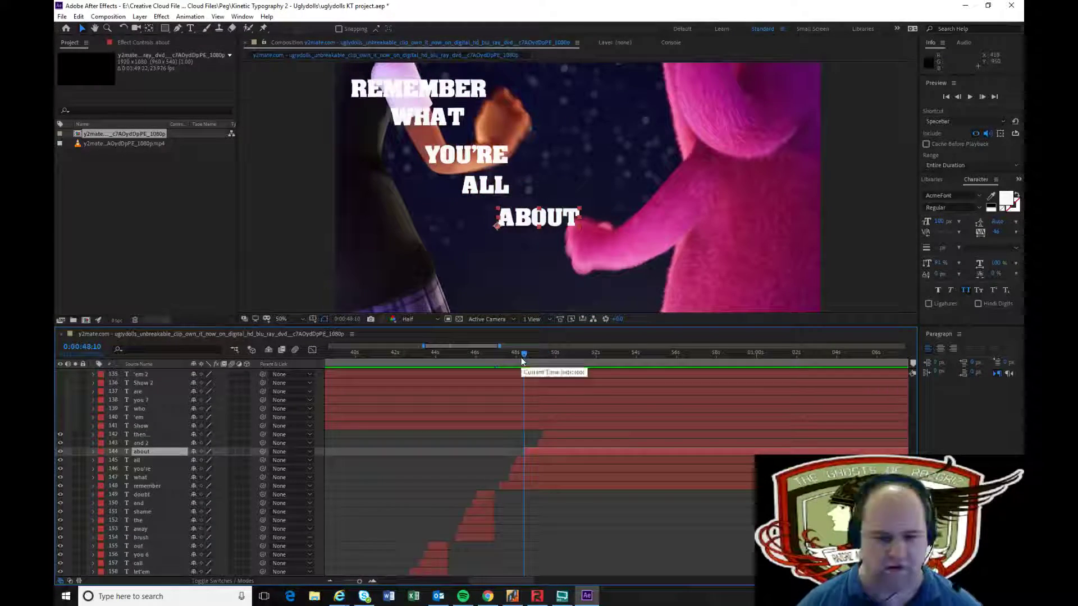
key(Page_Up)
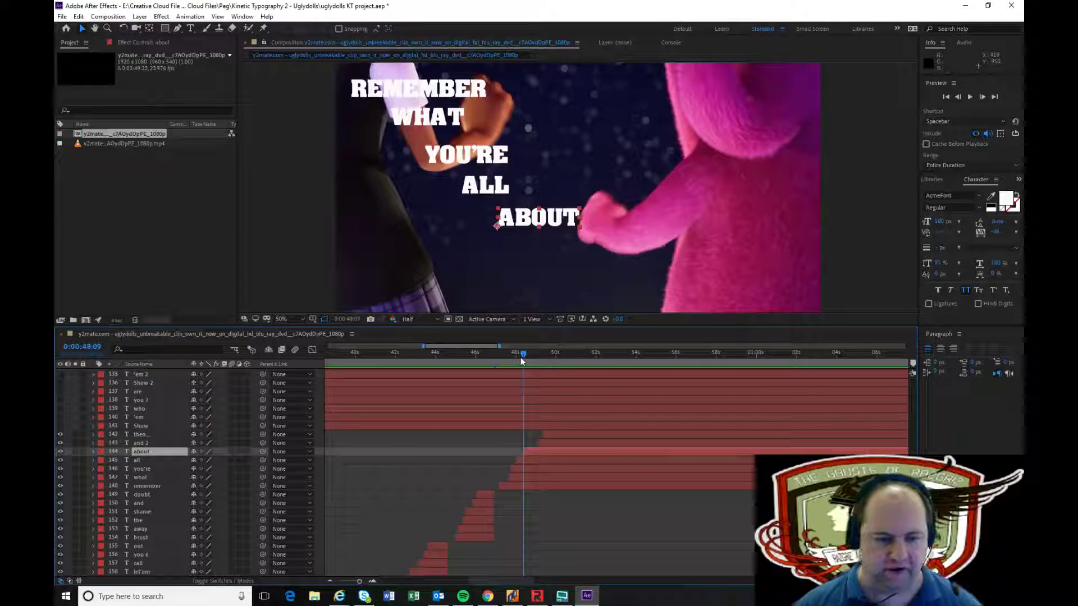
Check the line's timing once more and move the start of the "and 2" layer earlier, to 0:00:48:17
drag(523, 356, 494, 357)
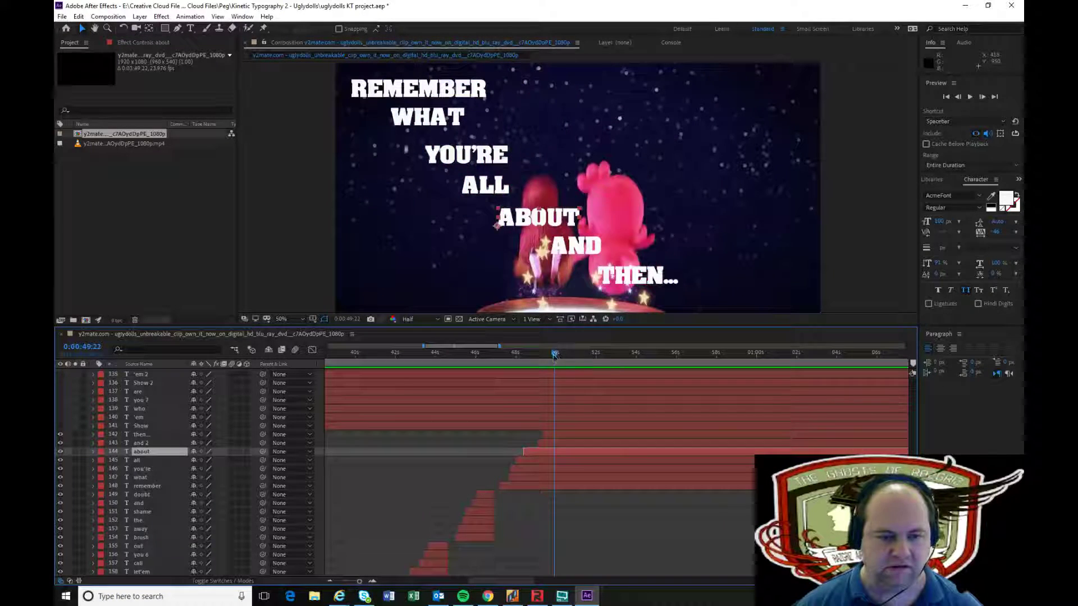
click(531, 356)
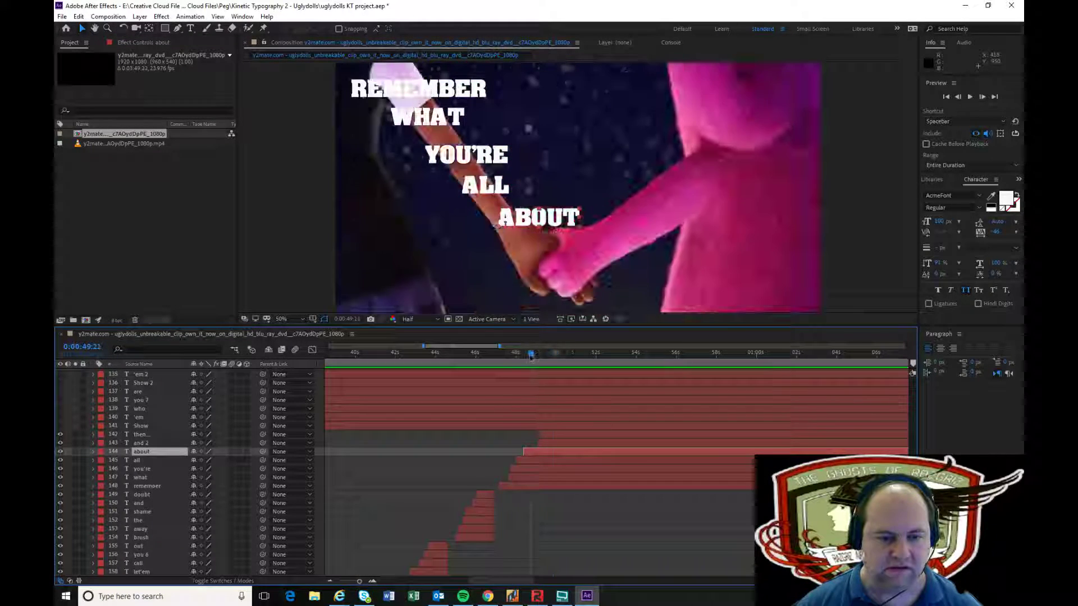
click(549, 441)
key(bracketleft)
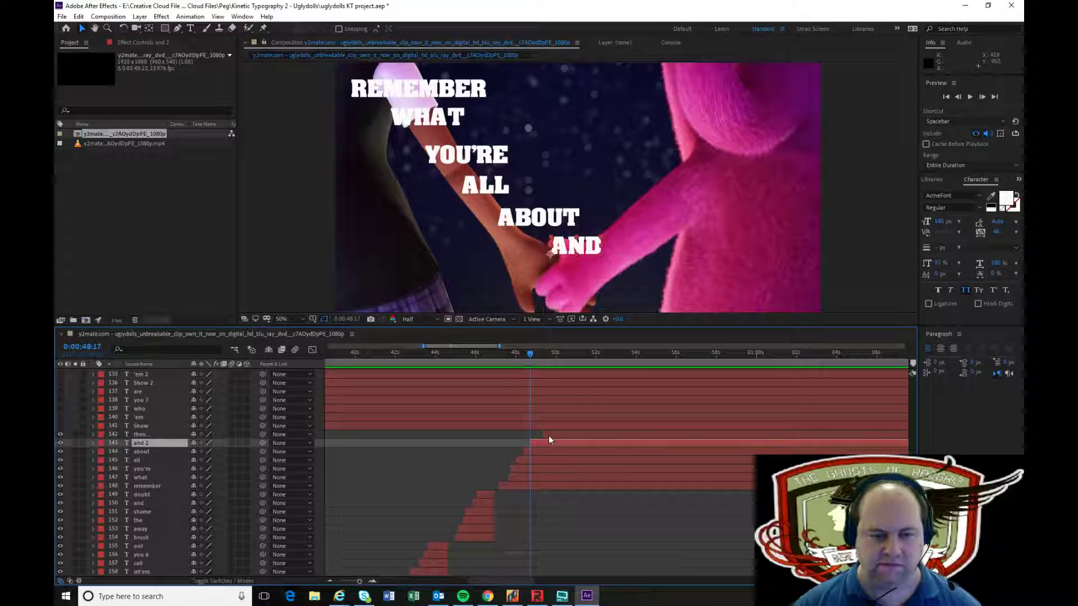
Trim the start of the "then..." layer to 0:00:48:20 and play the line back from 0:00:47:03
key(Page_Down)
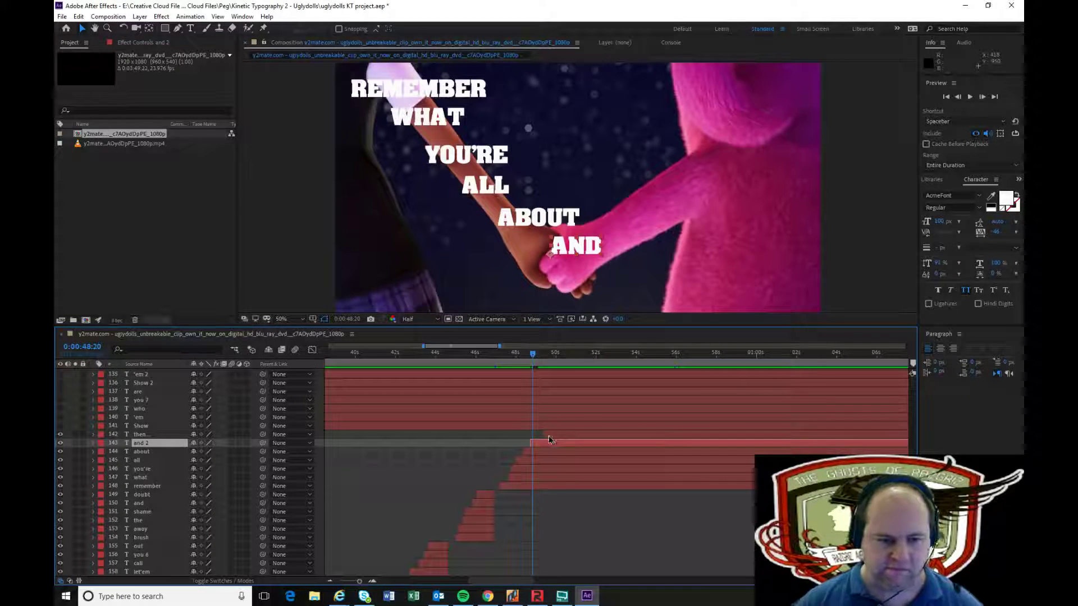
click(548, 436)
key(bracketleft)
key(Page_Down)
key(Page_Down)
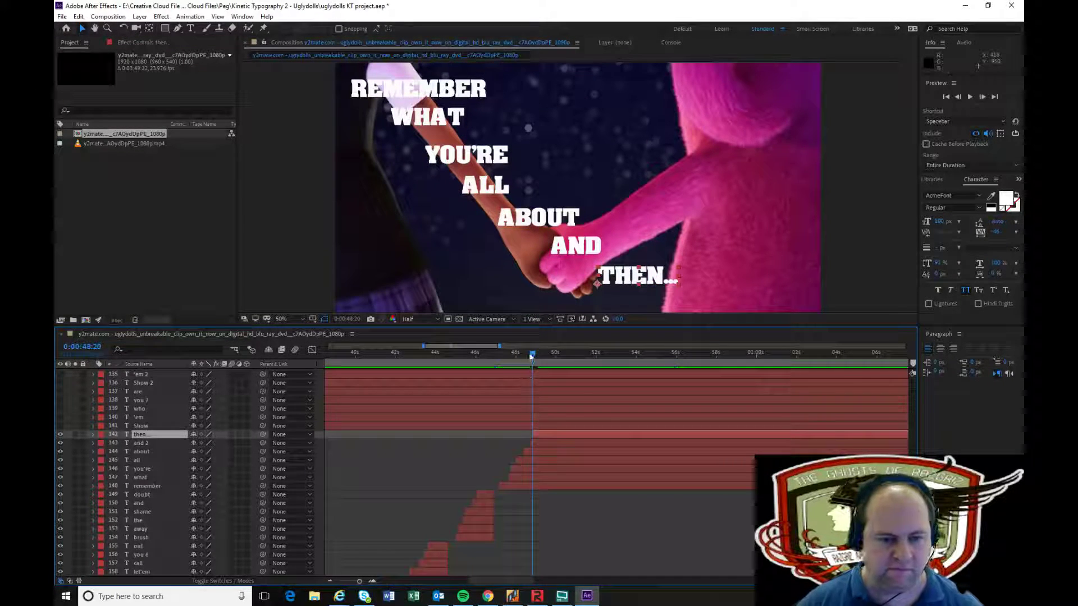
drag(532, 354, 498, 361)
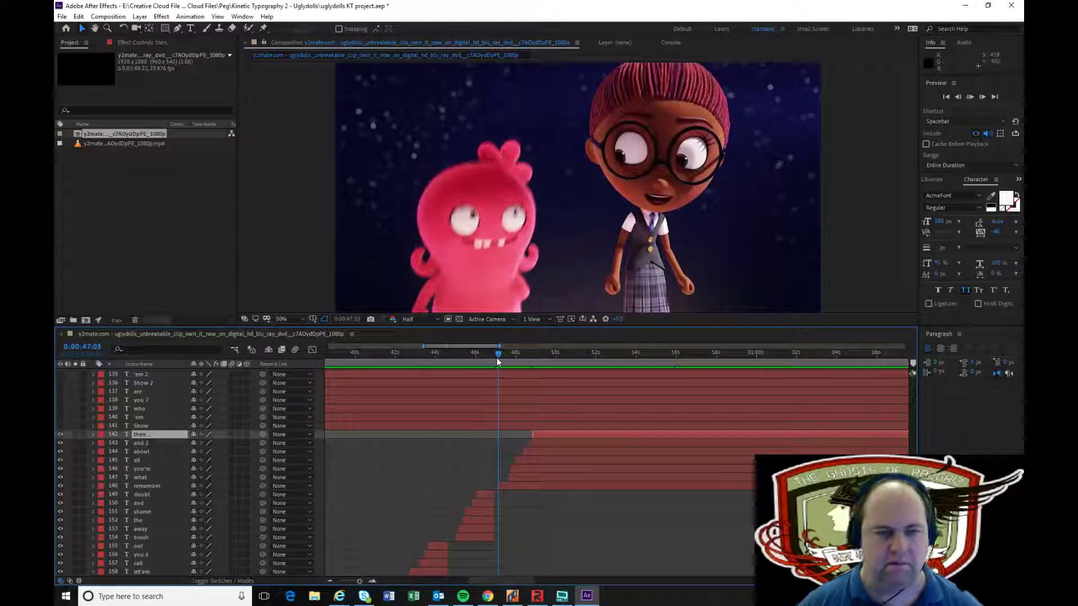
key(space)
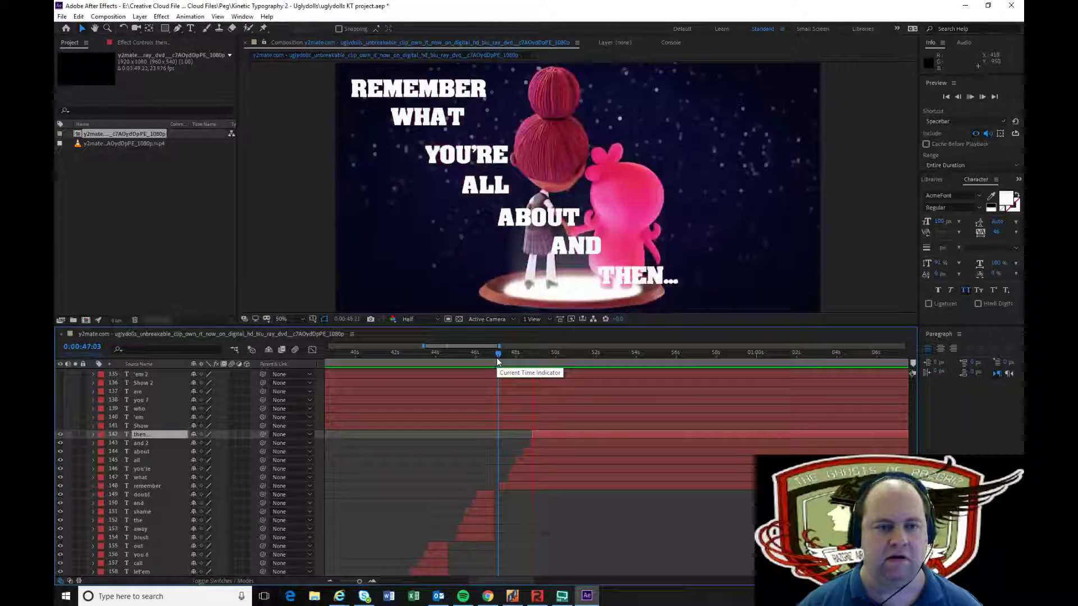
key(space)
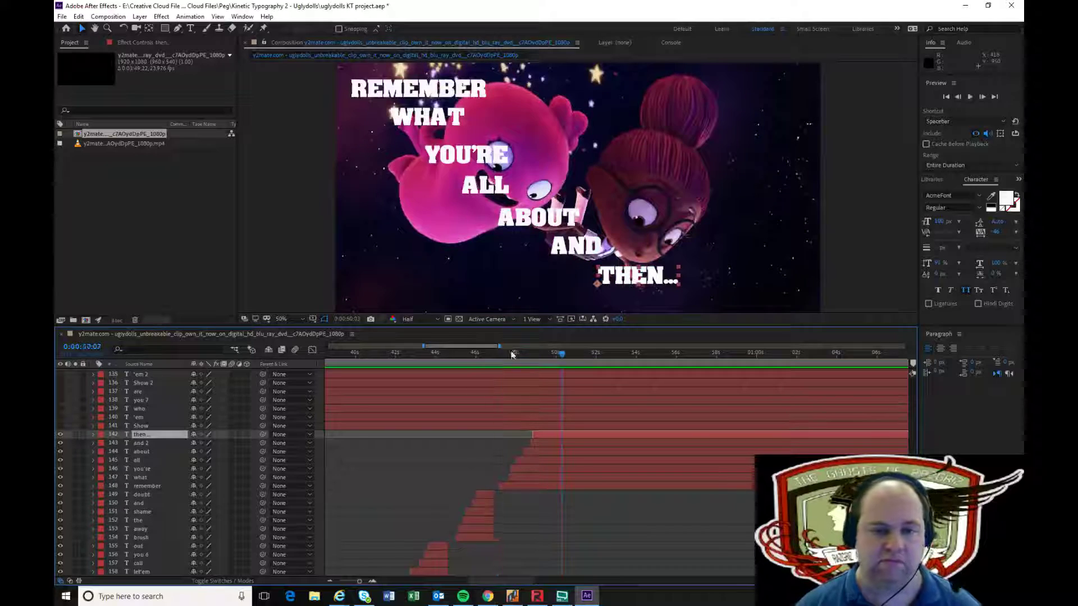
Find where the line ends in the song and trim the ends of the "remember" through "then..." layers to 0:00:50:05
drag(559, 354, 549, 354)
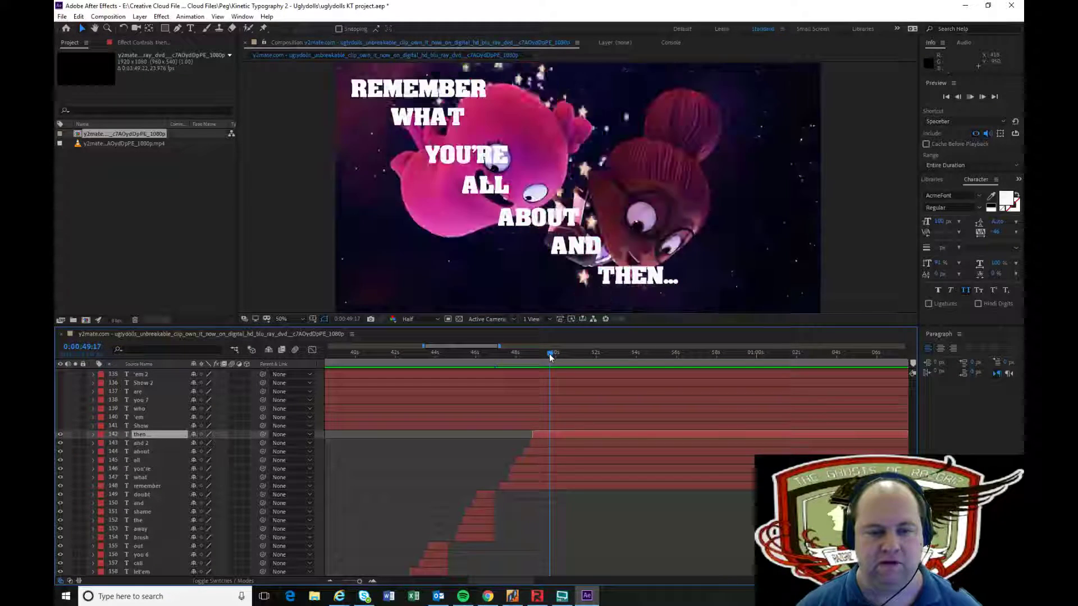
key(space)
key(space)
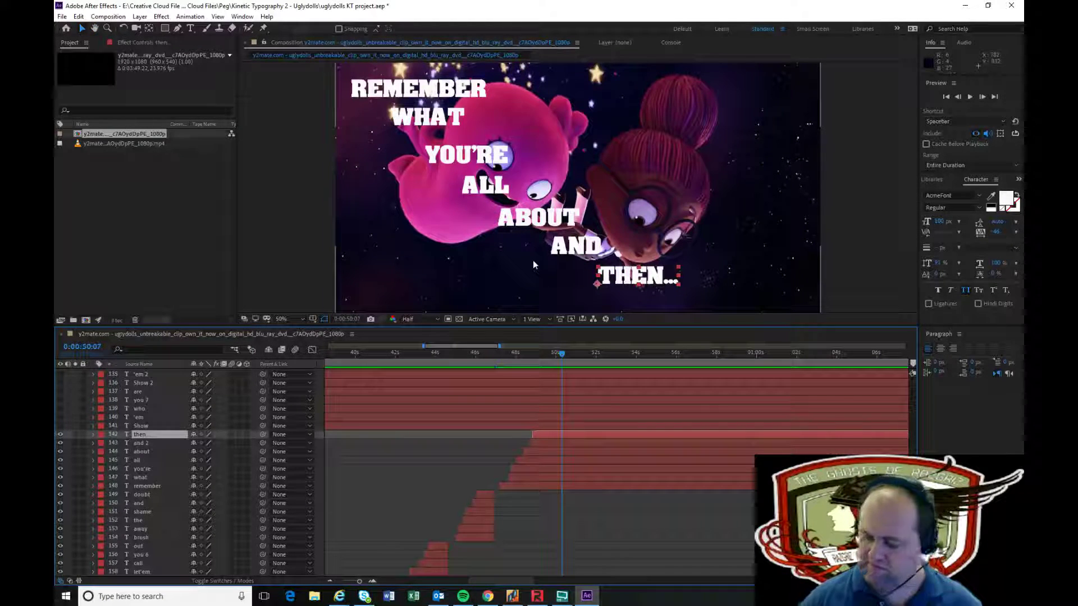
shift+click(597, 485)
key(alt+bracketright)
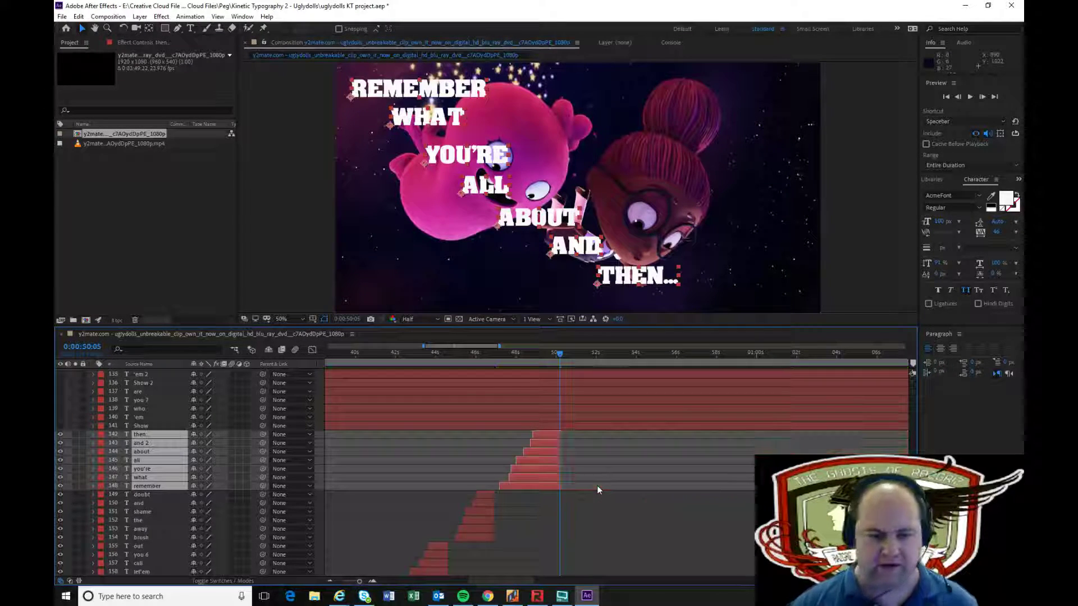
Replay the line from 0:00:46:16 and retrim the start of the "about" layer to 0:00:48:11
mouse_move(556, 354)
mouse_down()
mouse_move(471, 359)
mouse_move(489, 364)
mouse_up()
key(space)
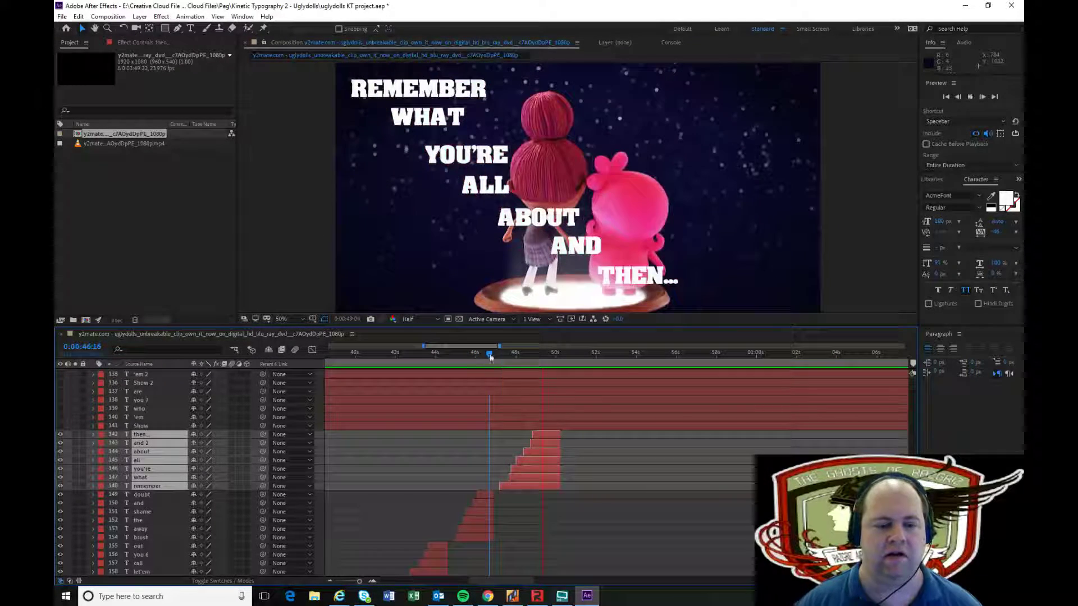
click(531, 353)
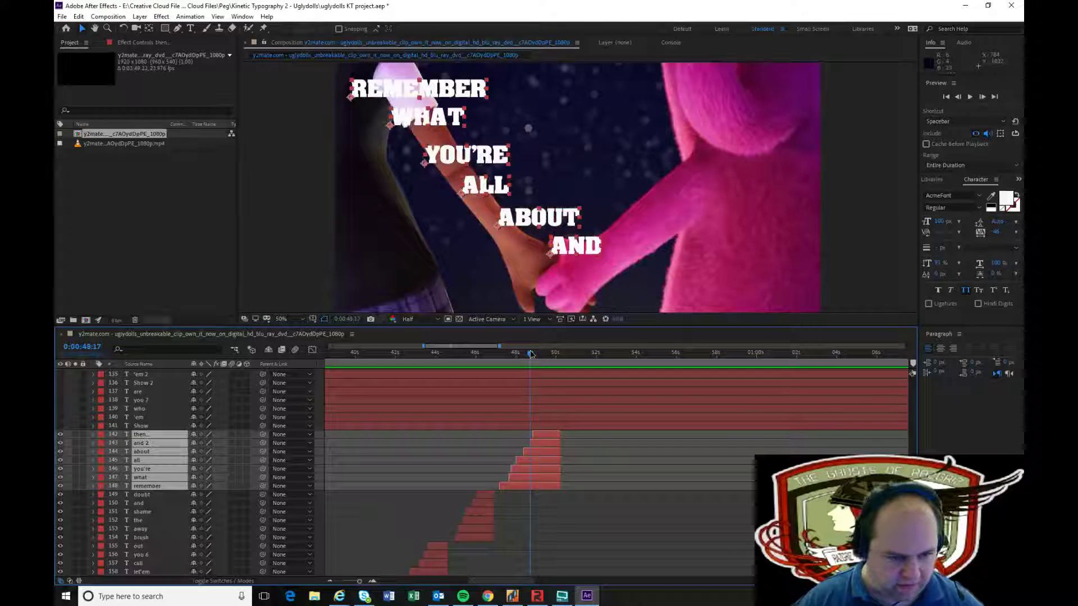
drag(531, 354, 523, 354)
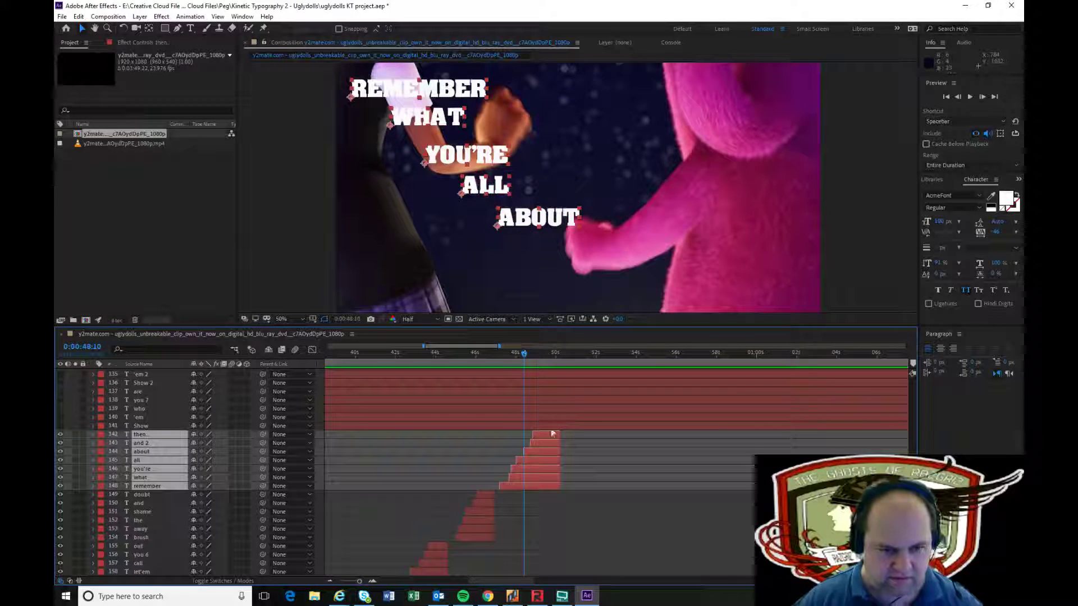
click(606, 419)
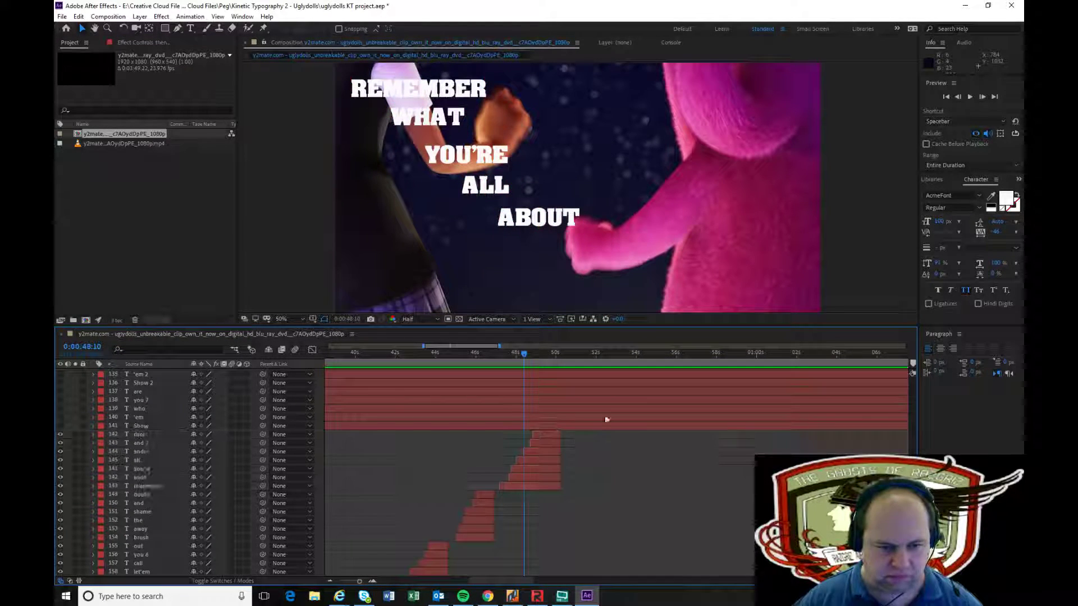
click(539, 451)
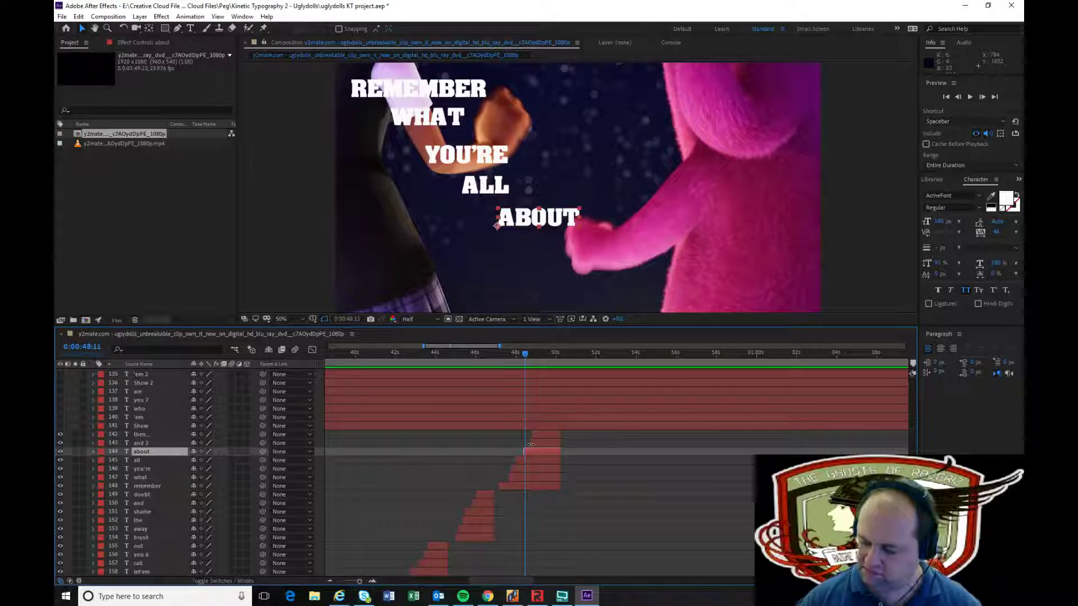
Replay the line from 0:00:46:22 and set the start of the "about" layer to 0:00:48:10
drag(529, 358, 494, 362)
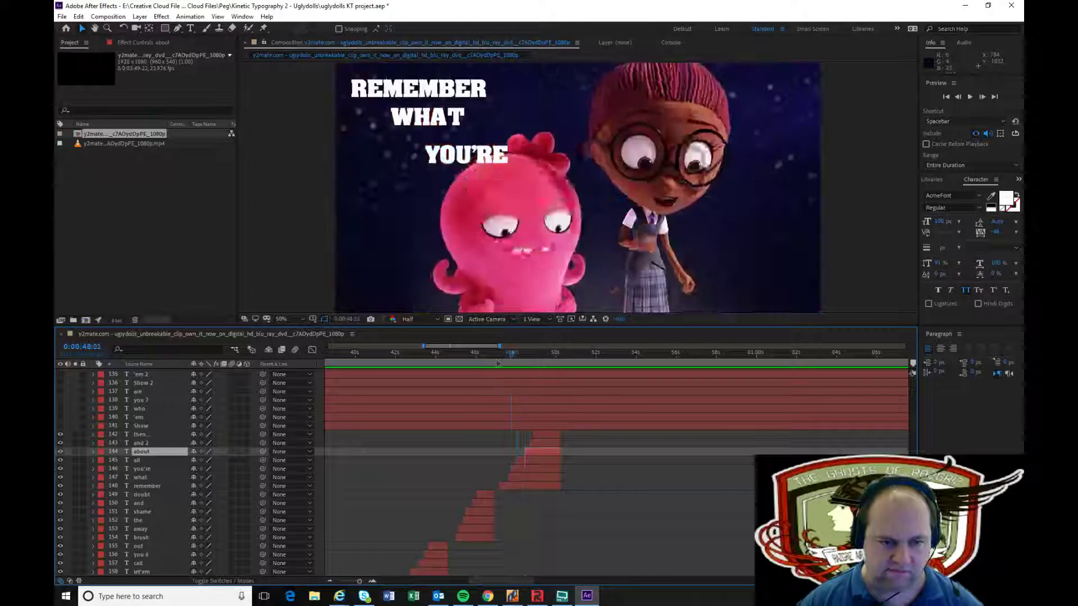
key(space)
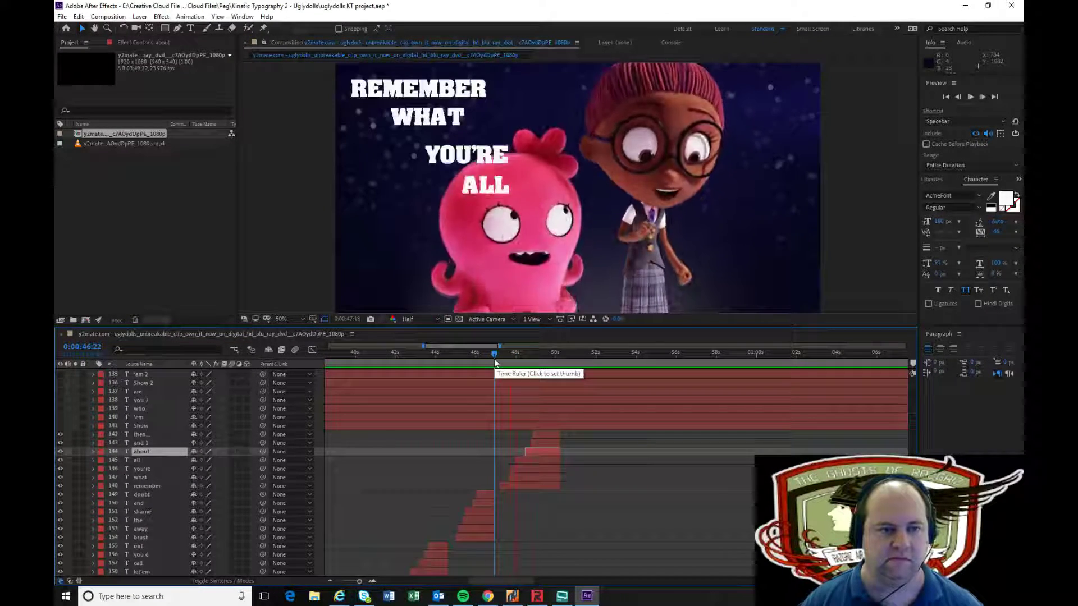
key(space)
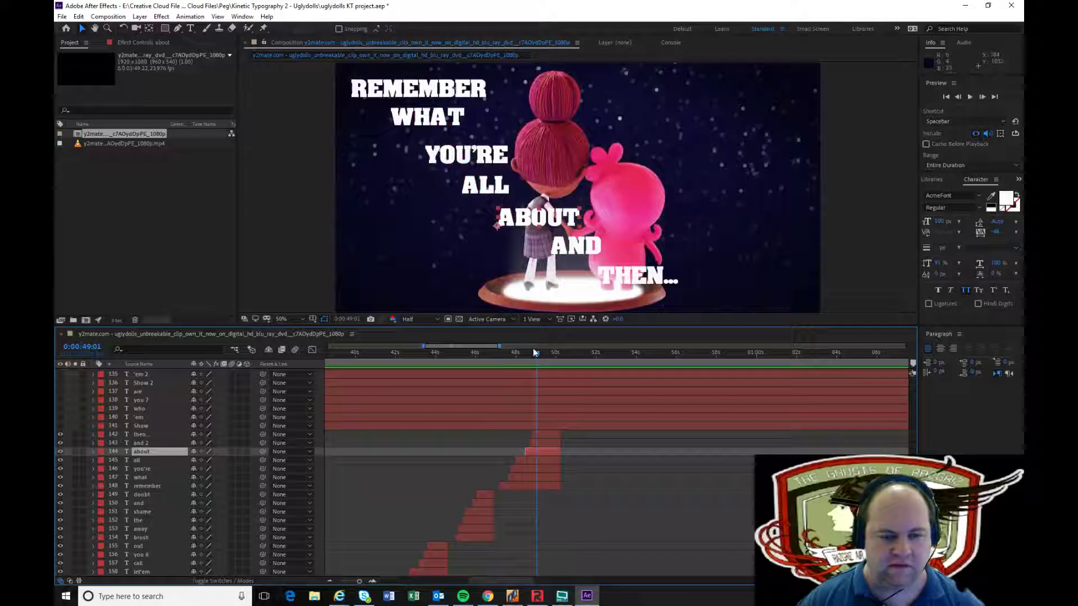
drag(533, 352, 523, 354)
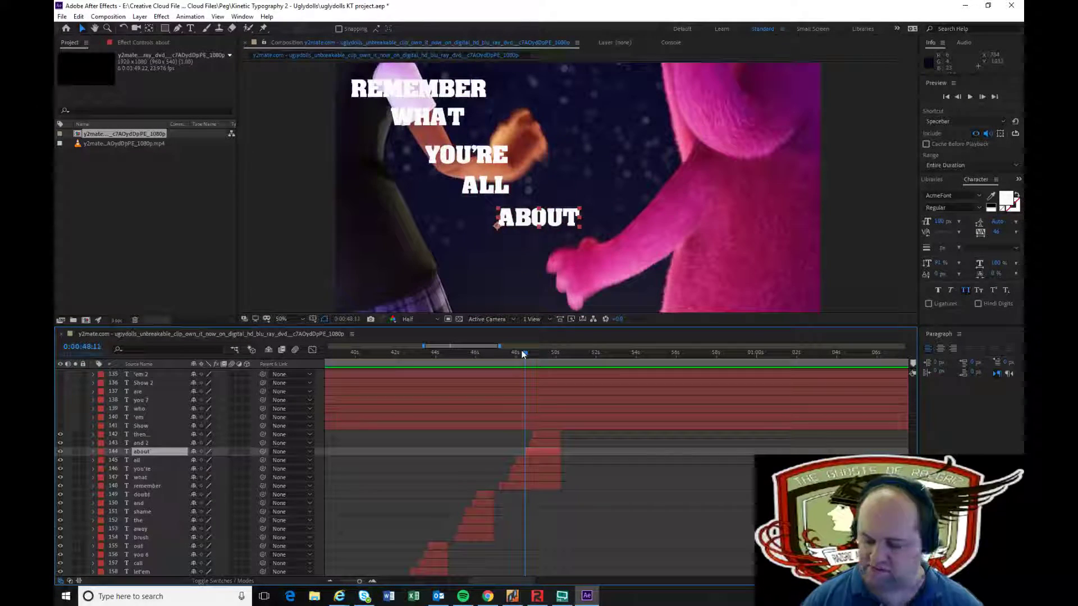
key(Page_Up)
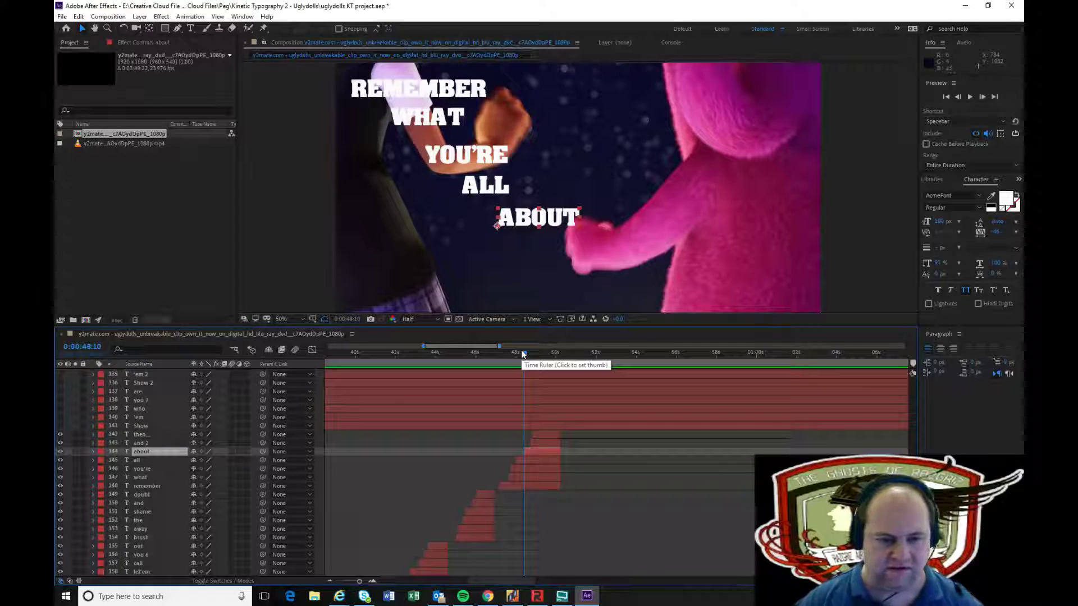
Play the section back from 0:00:47:21, 0:00:44:23 and 0:00:48:06 to check the word timing against the song
drag(523, 354, 514, 351)
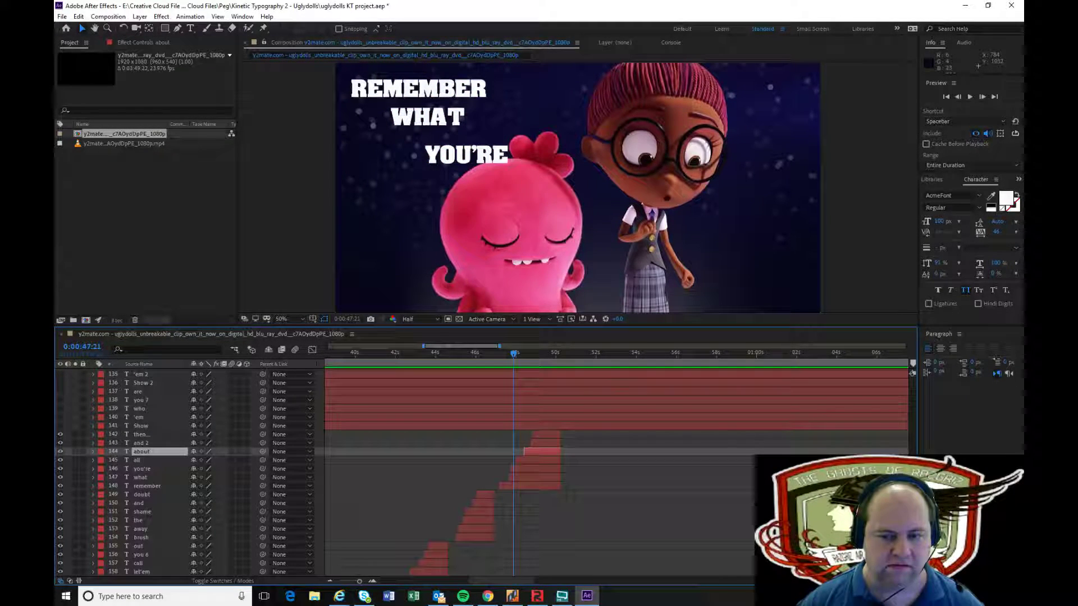
key(space)
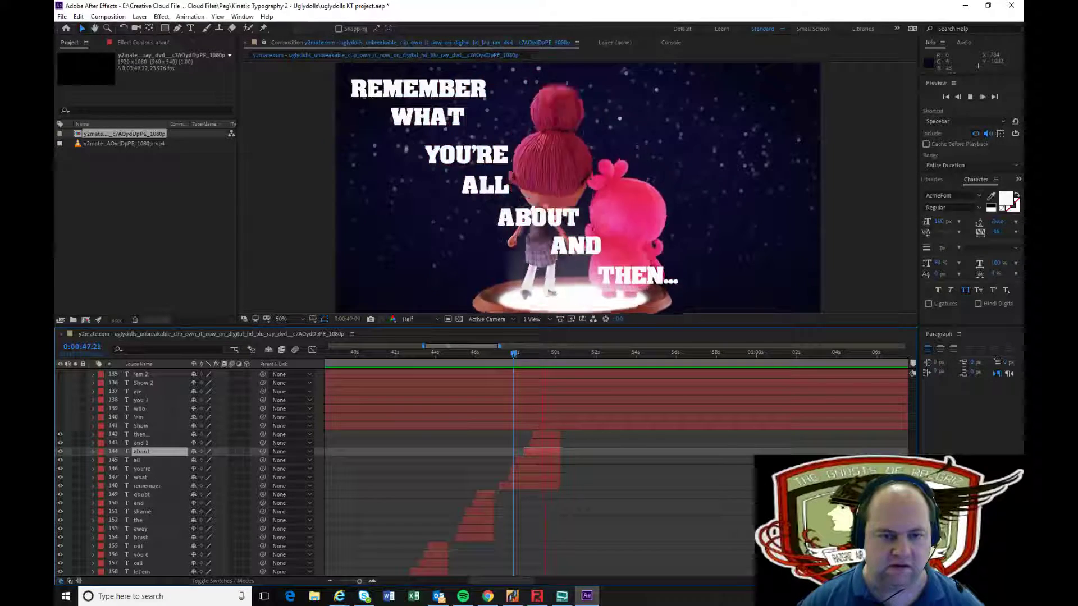
key(space)
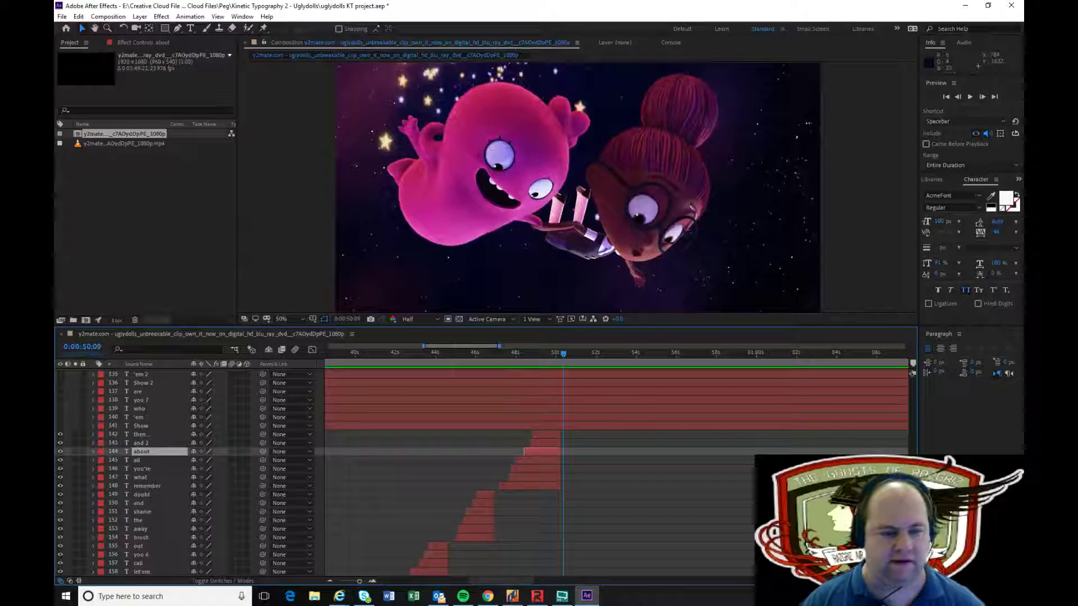
mouse_move(564, 355)
mouse_down()
mouse_move(463, 355)
mouse_move(455, 366)
mouse_up()
key(space)
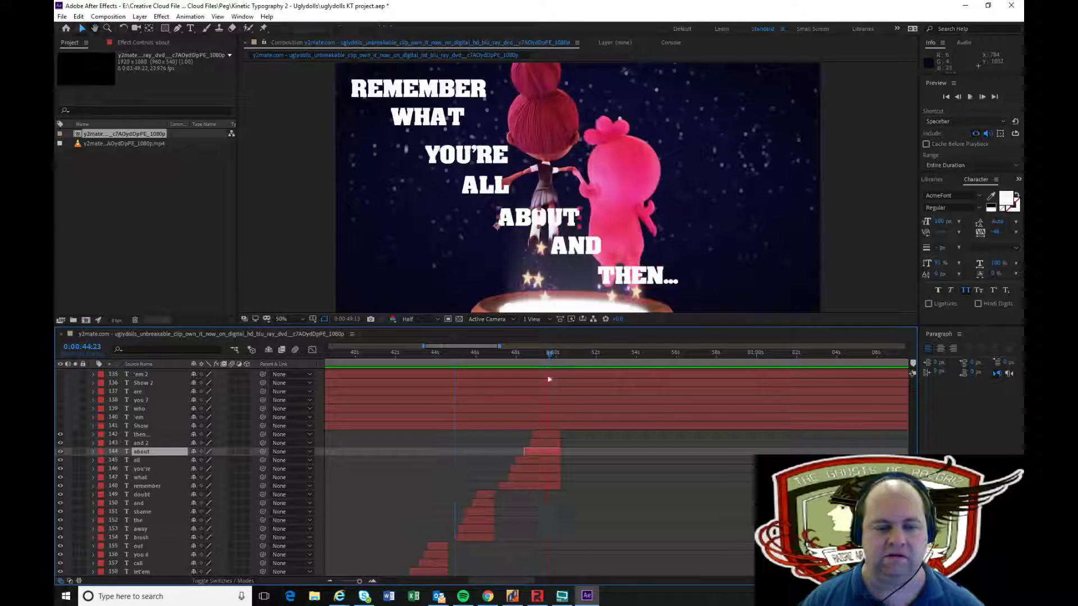
click(522, 360)
key(space)
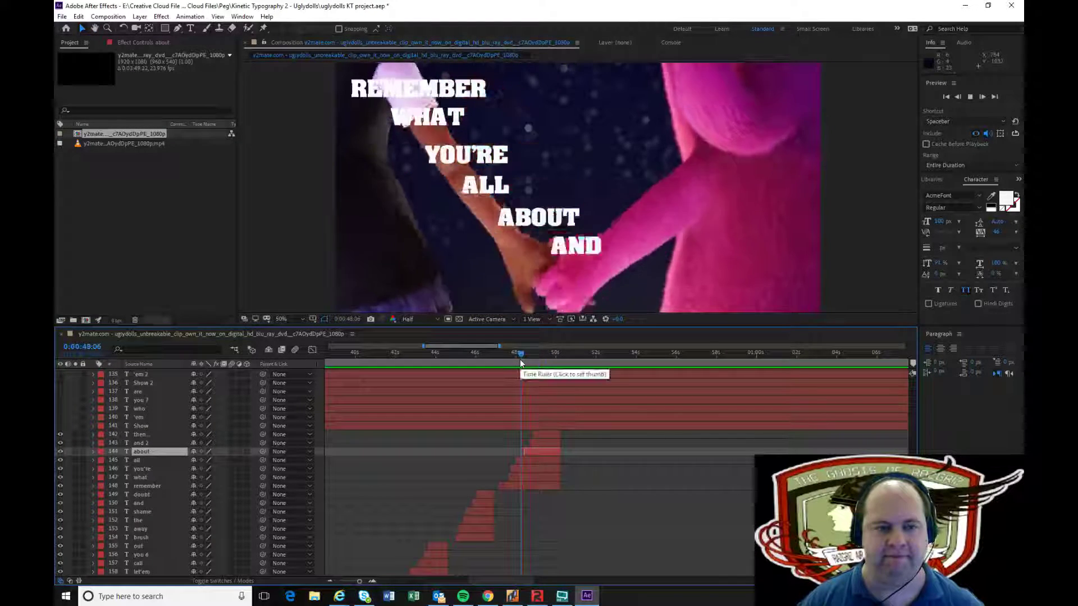
Retrim the start of the "and 2" layer to 0:00:48:20 and the start of the "then..." layer to 0:00:48:23
drag(526, 359, 535, 359)
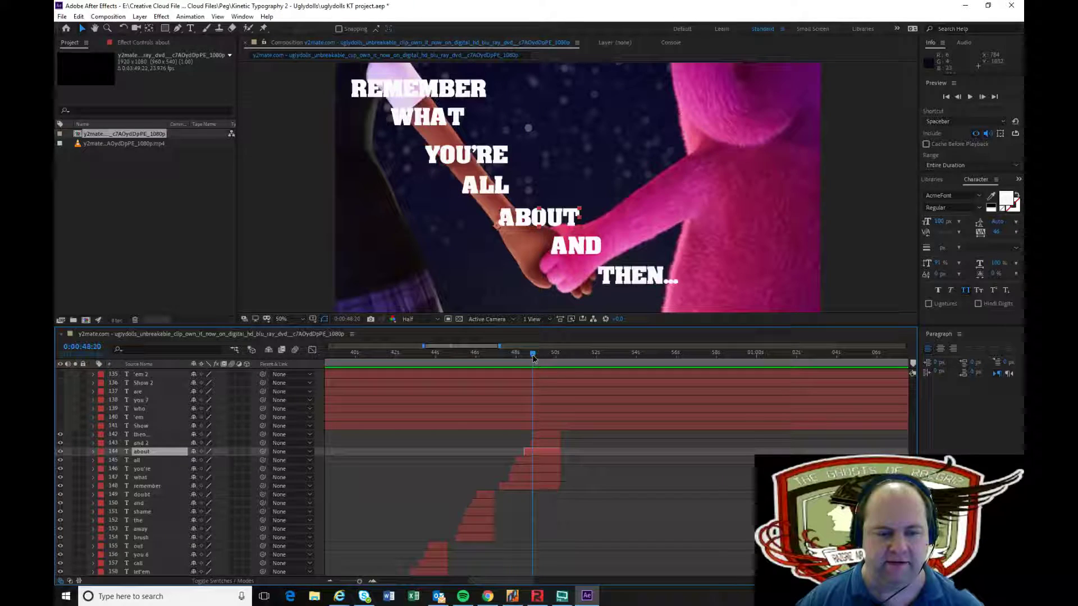
click(542, 444)
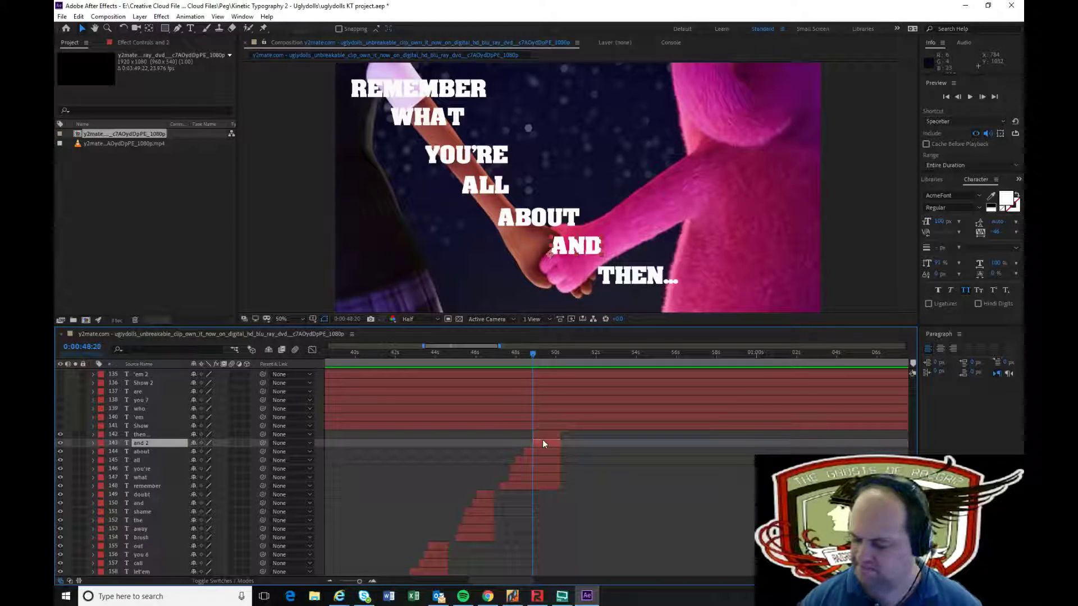
key(Page_Down)
key(Page_Down)
key(Page_Down)
click(556, 434)
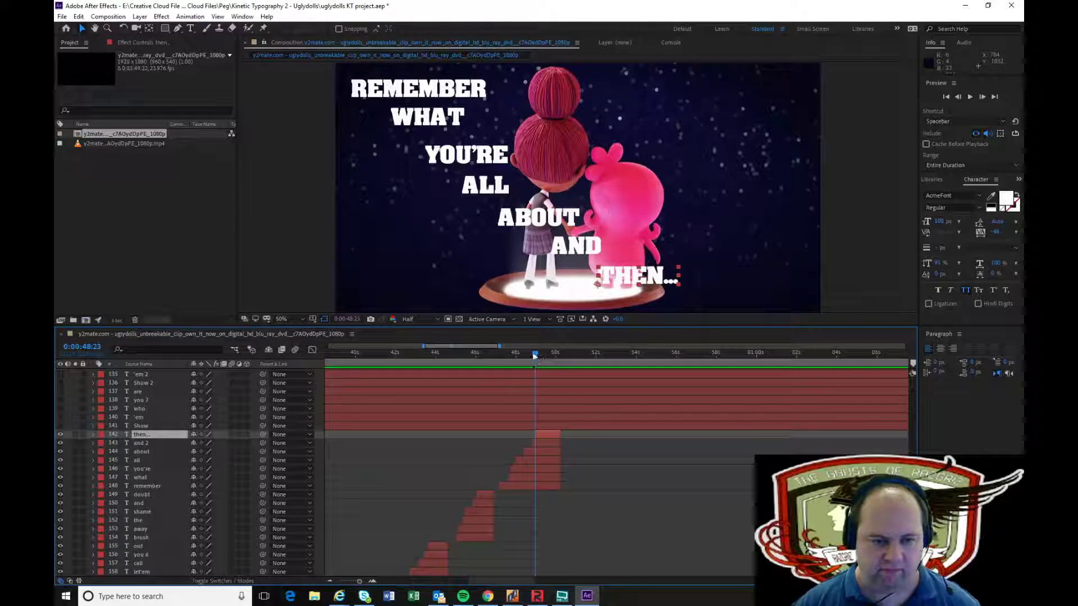
Replay the end of the line from 0:00:48:04 to check the timing of "and then..."
drag(535, 359, 517, 360)
key(space)
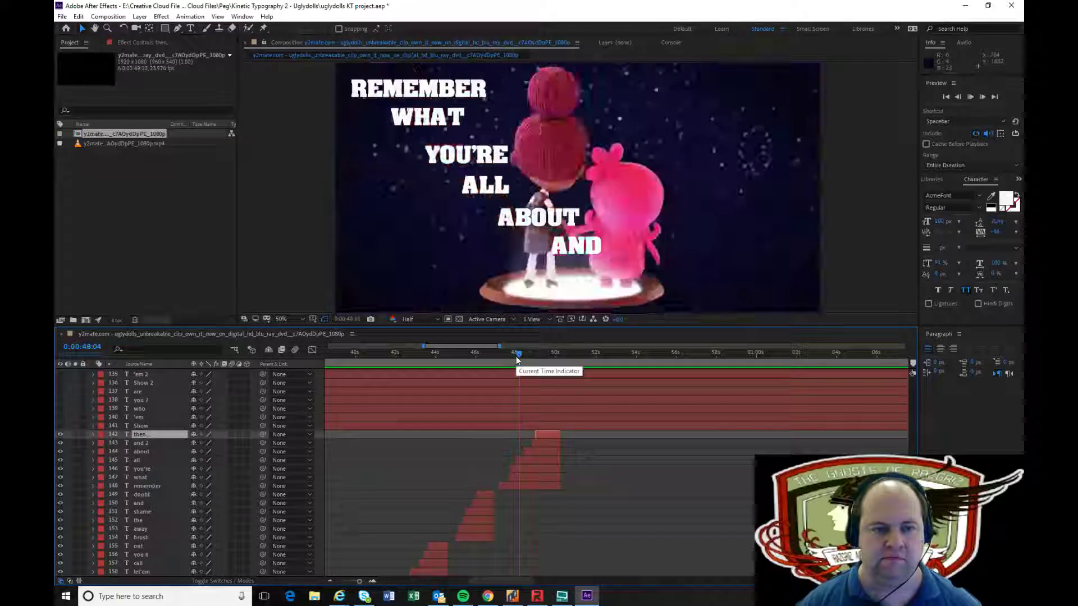
click(563, 356)
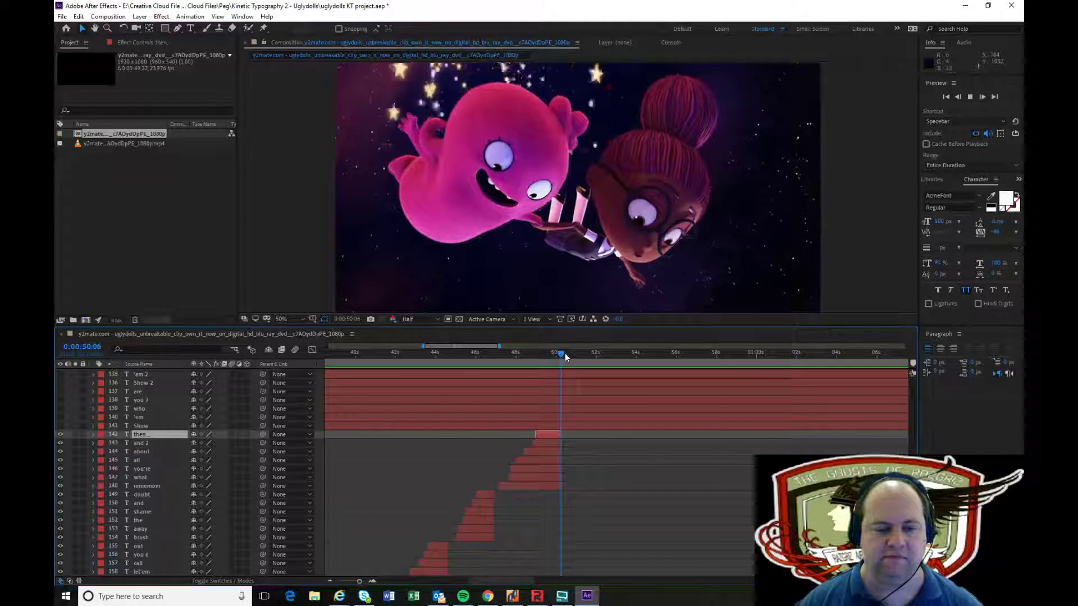
Make the "Show", "'em", "who", "you 7" and "are" layers visible and trim their starts to 0:00:50:06
click(563, 355)
click(559, 356)
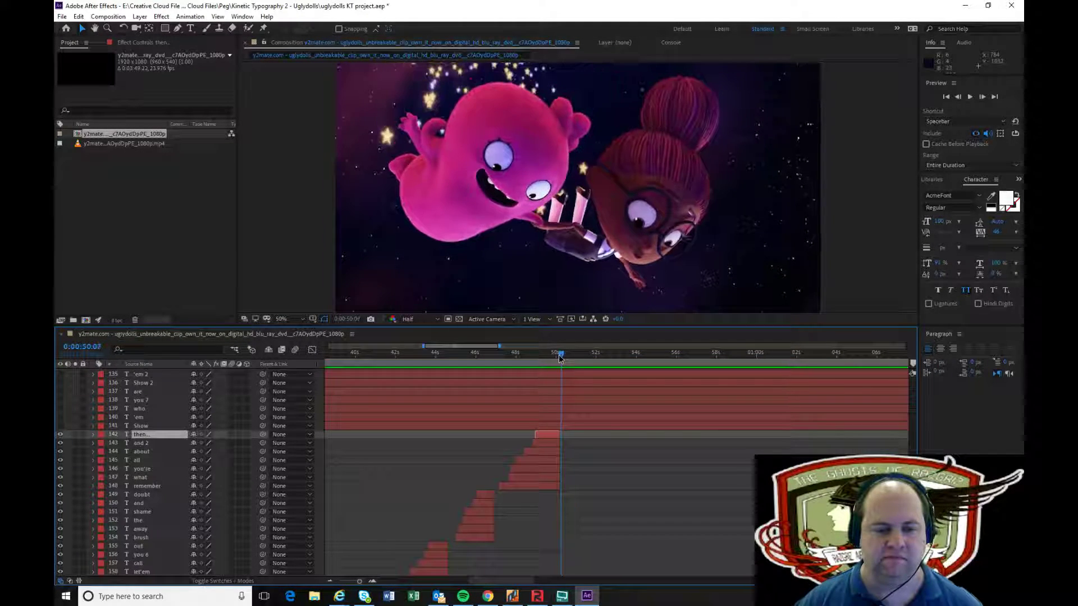
scroll(590, 399, up, 3)
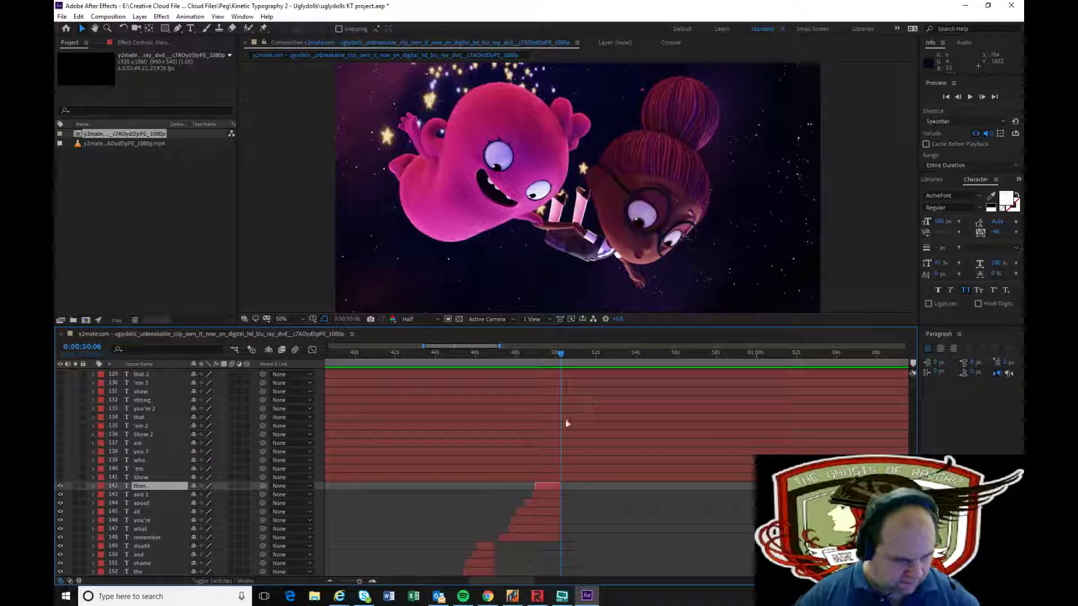
click(60, 477)
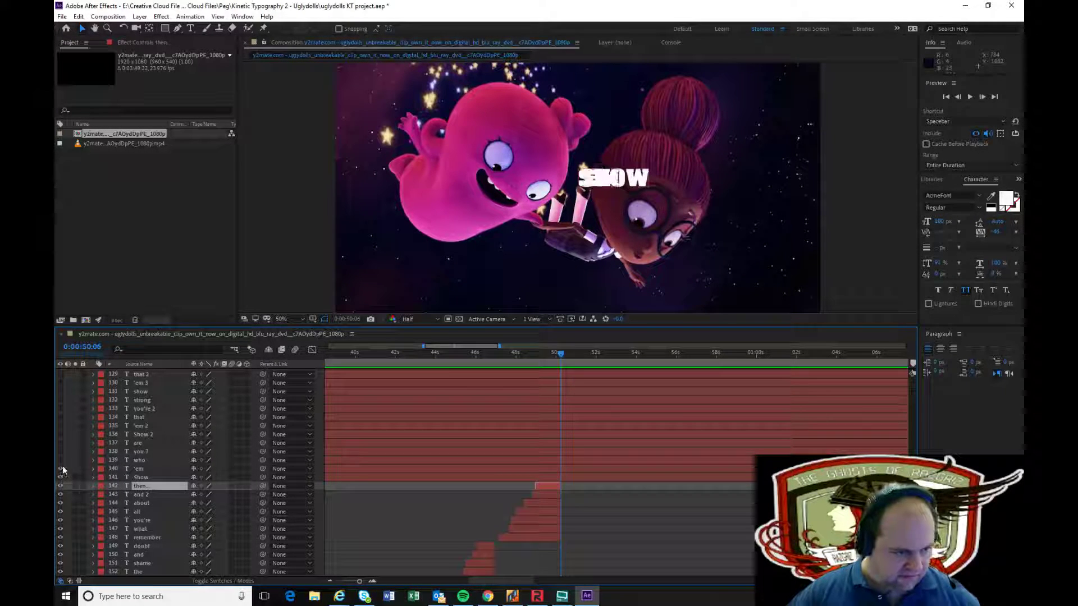
click(60, 451)
click(61, 443)
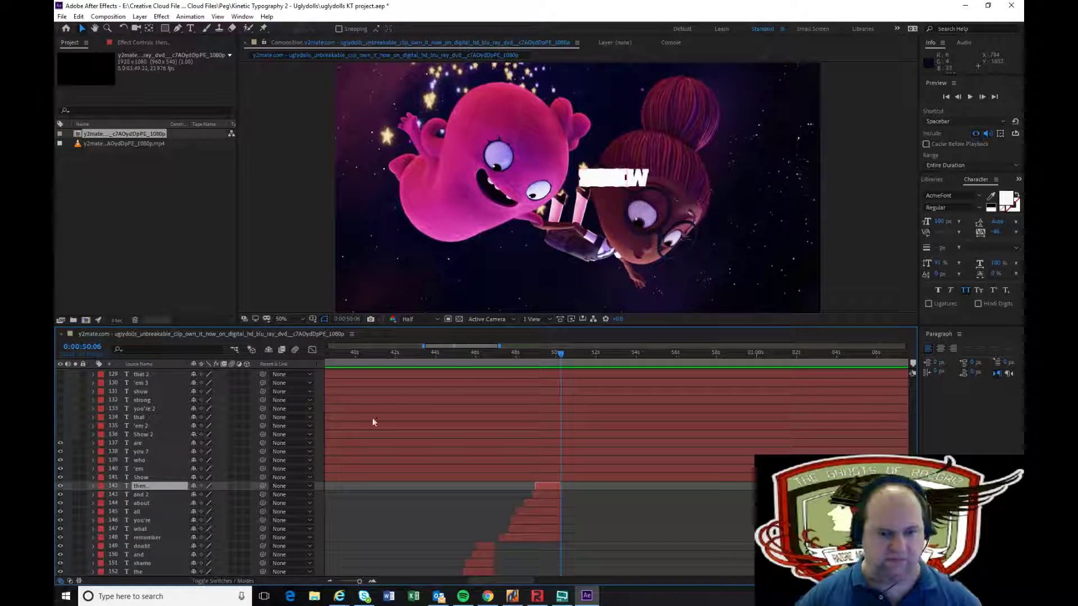
click(591, 476)
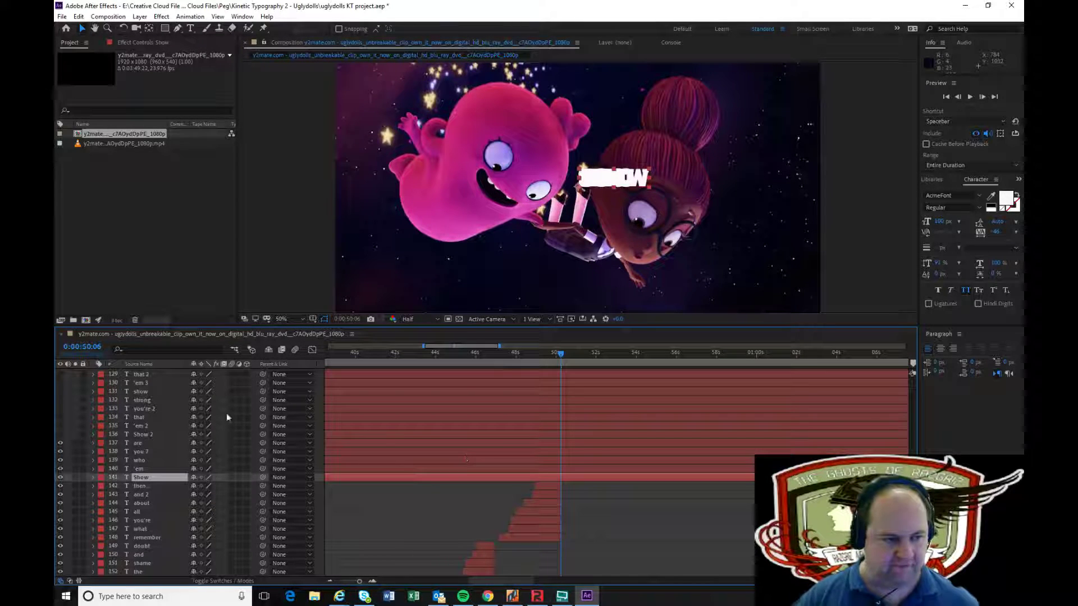
shift+click(588, 443)
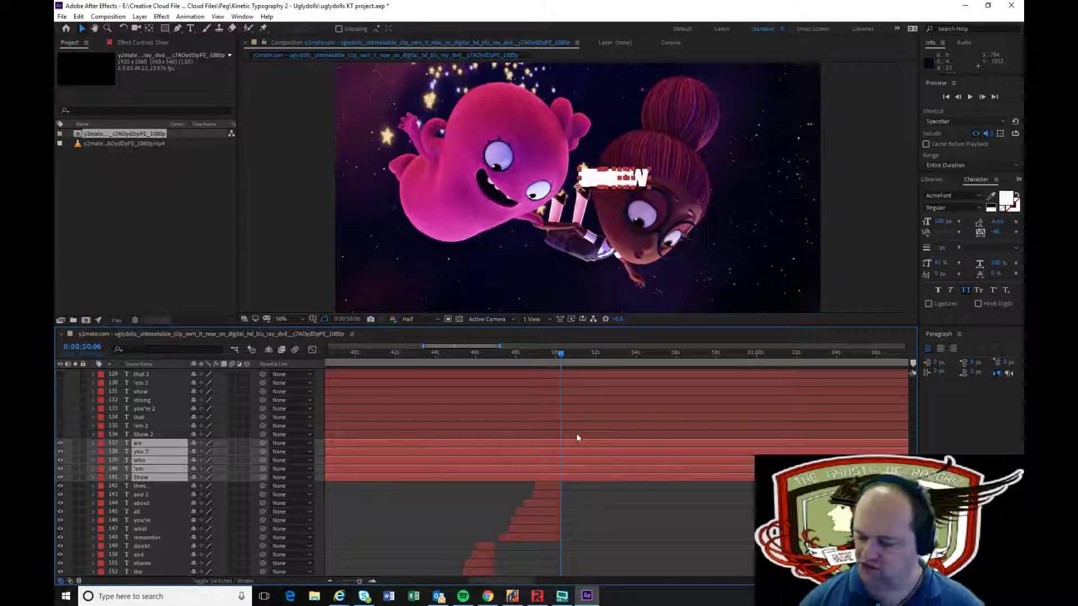
key(alt+bracketleft)
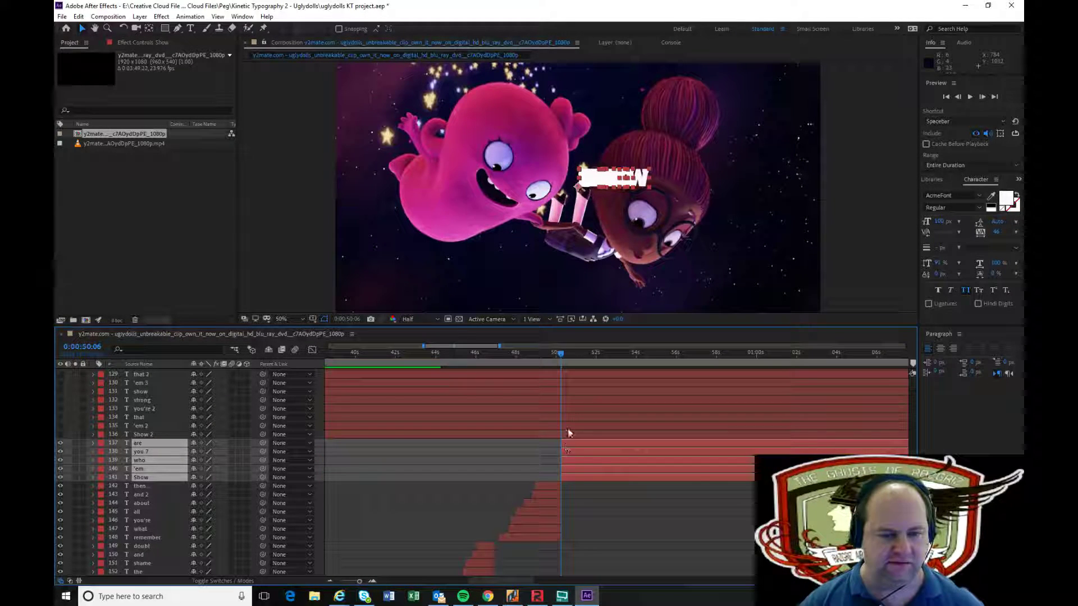
Trim the start of the "'em" layer to 0:00:50:14 and the start of the "who" layer to 0:00:50:17
drag(562, 356, 567, 355)
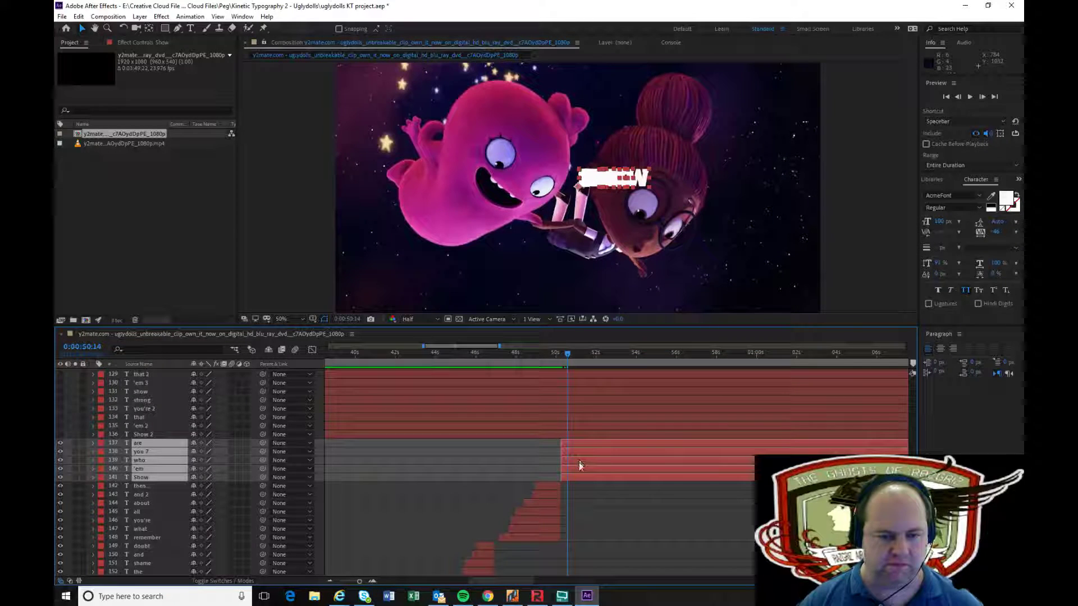
click(609, 502)
click(604, 470)
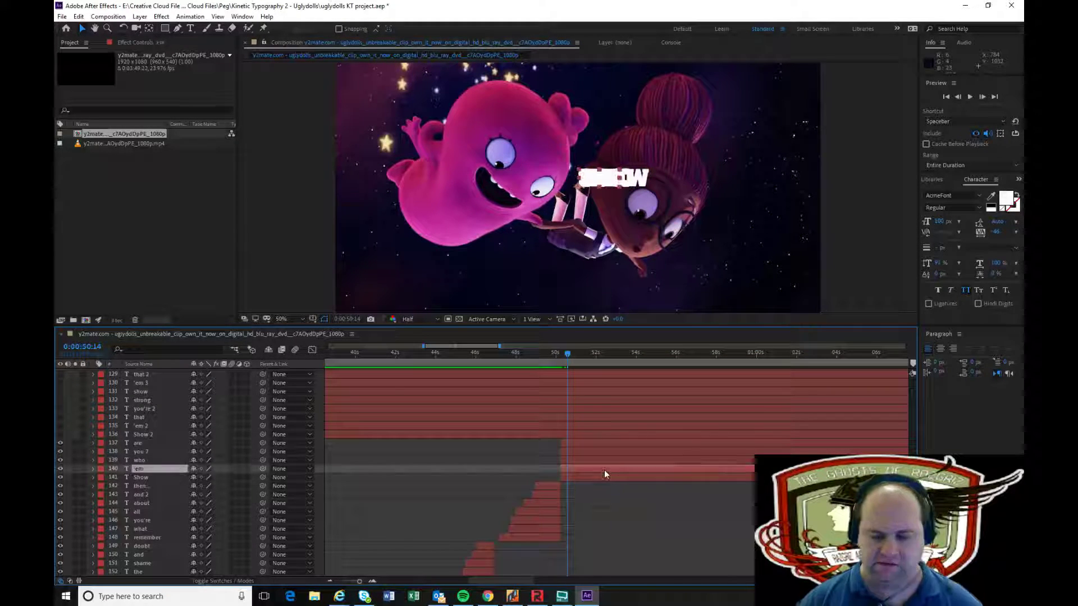
key(alt+bracketleft)
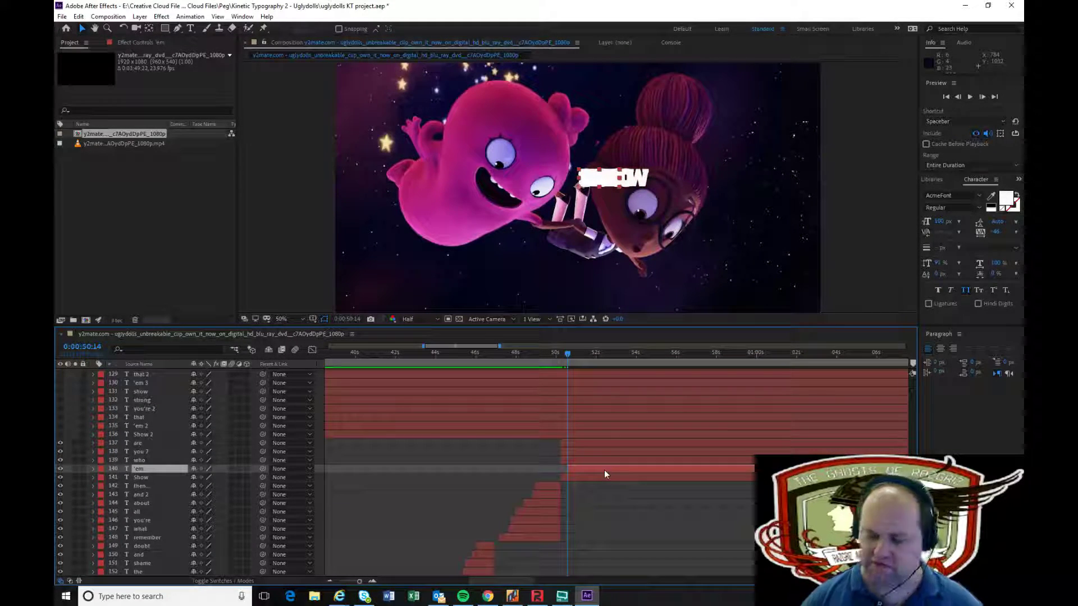
key(Page_Down)
key(Page_Down)
key(Page_Down)
click(614, 459)
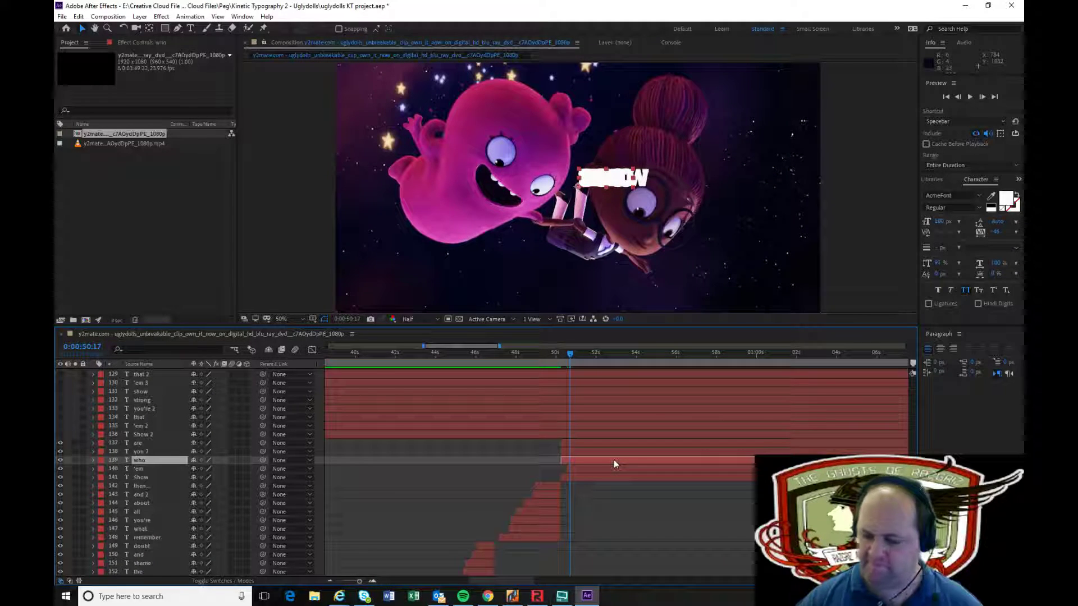
key(alt+bracketleft)
Trim the start of the "you 7" layer to 0:00:50:20 and the start of the "are" layer to 0:00:50:23
key(Page_Down)
key(Page_Down)
key(Page_Down)
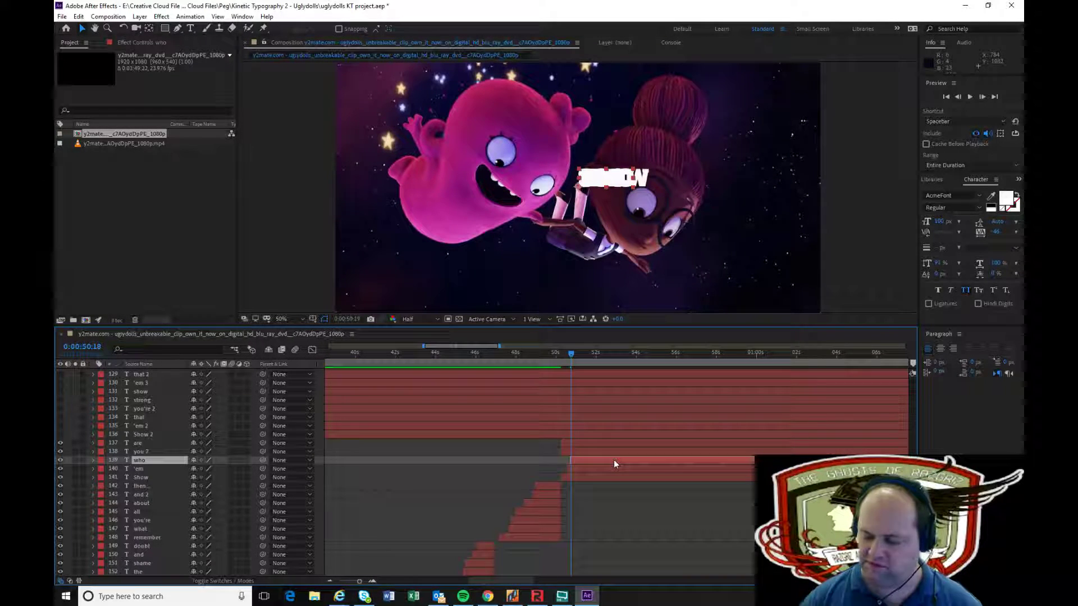
click(621, 451)
key(alt+bracketleft)
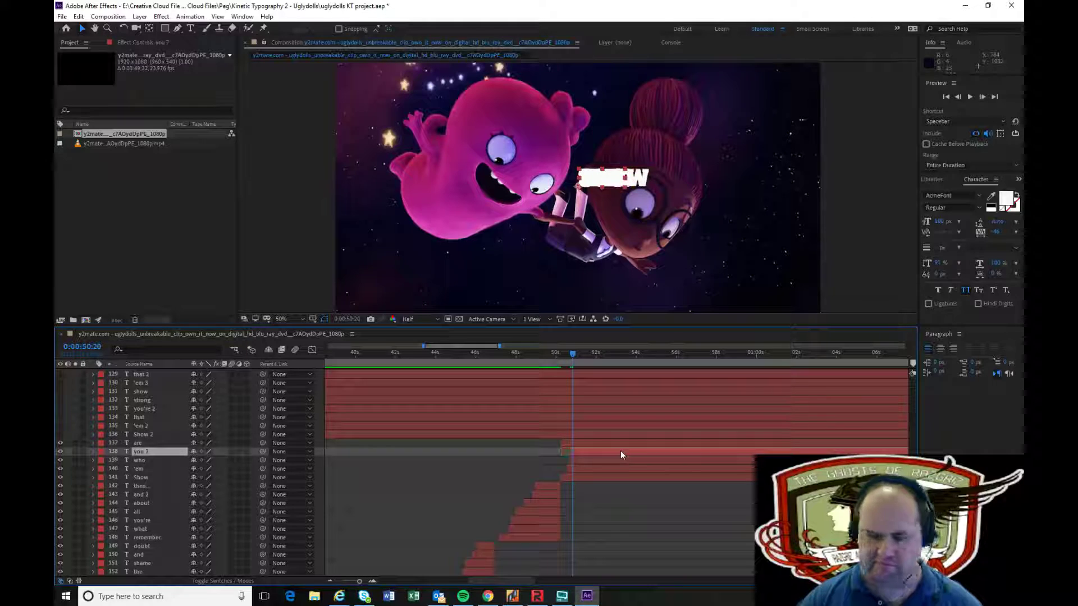
key(Page_Down)
key(Page_Down)
key(Page_Down)
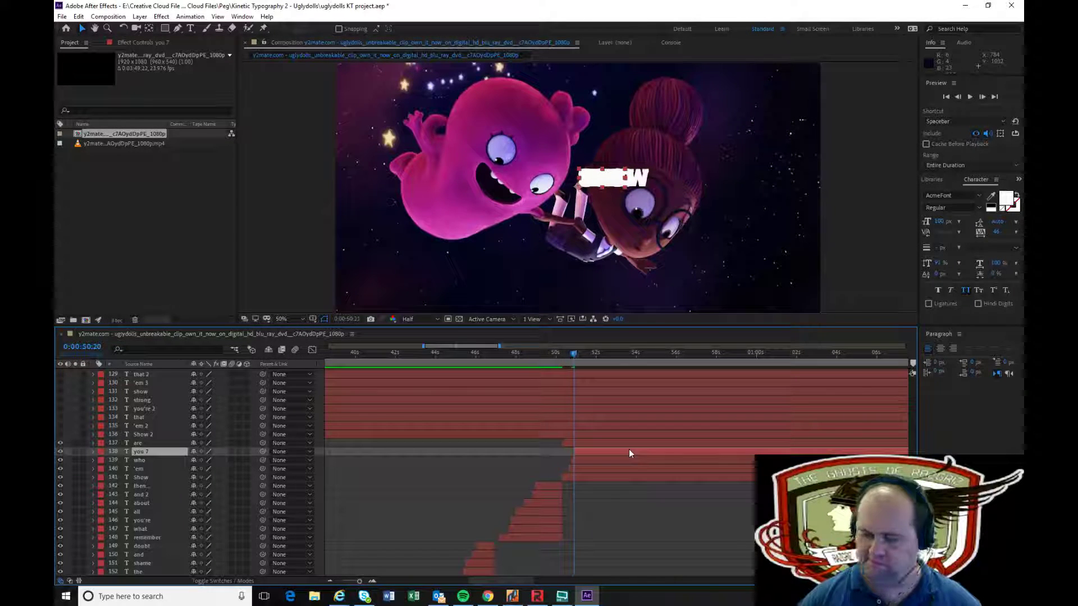
click(633, 443)
key(alt+bracketleft)
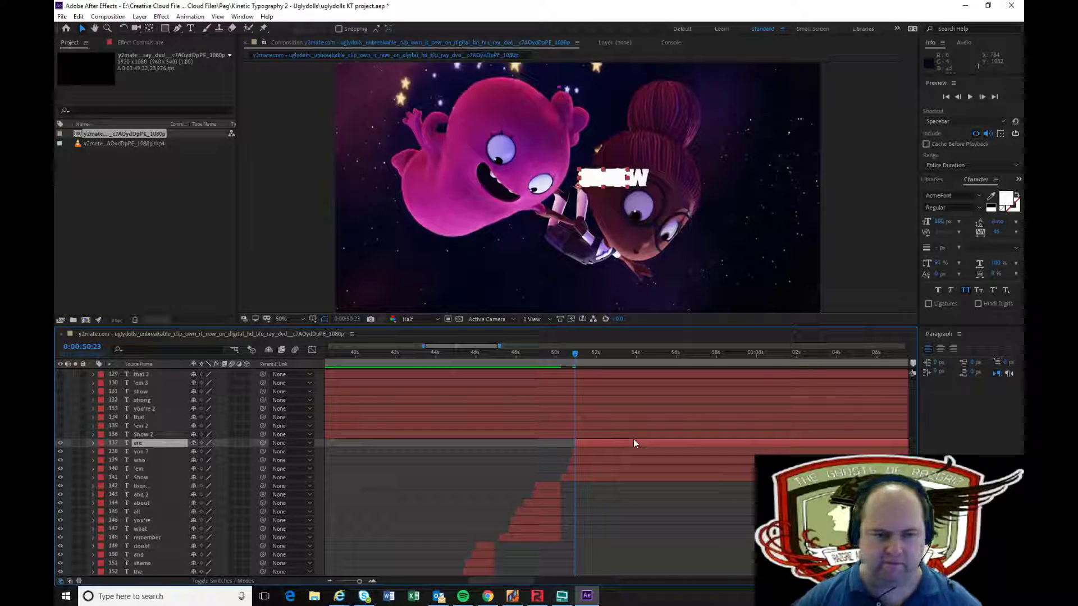
Place "SHOW" in the upper-left corner of the video frame and "'EM" diagonally below it to the right
scroll(640, 505, right, 2)
click(651, 478)
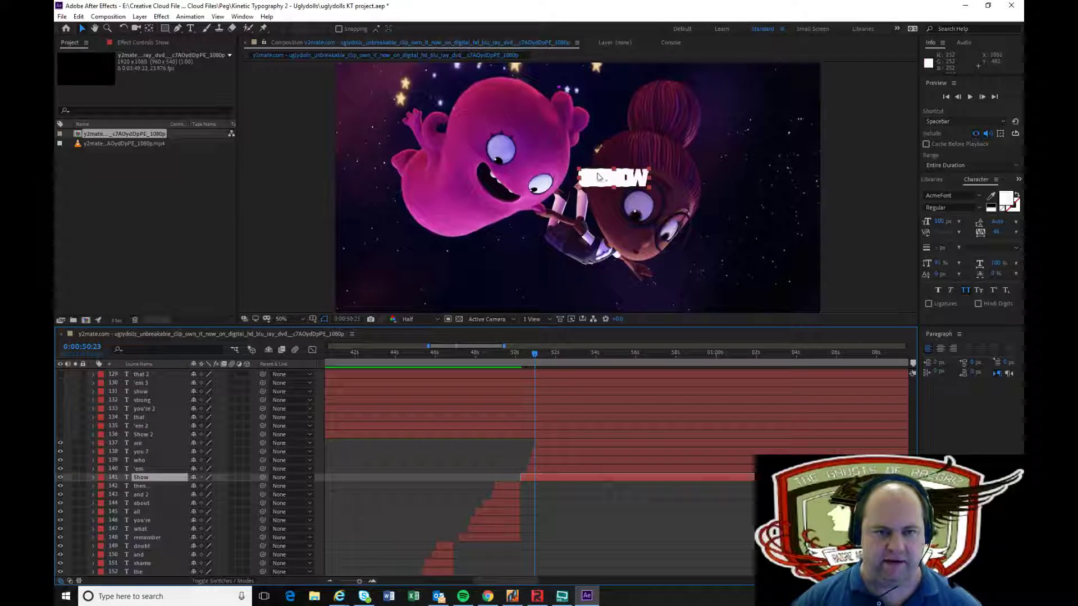
drag(614, 178, 393, 88)
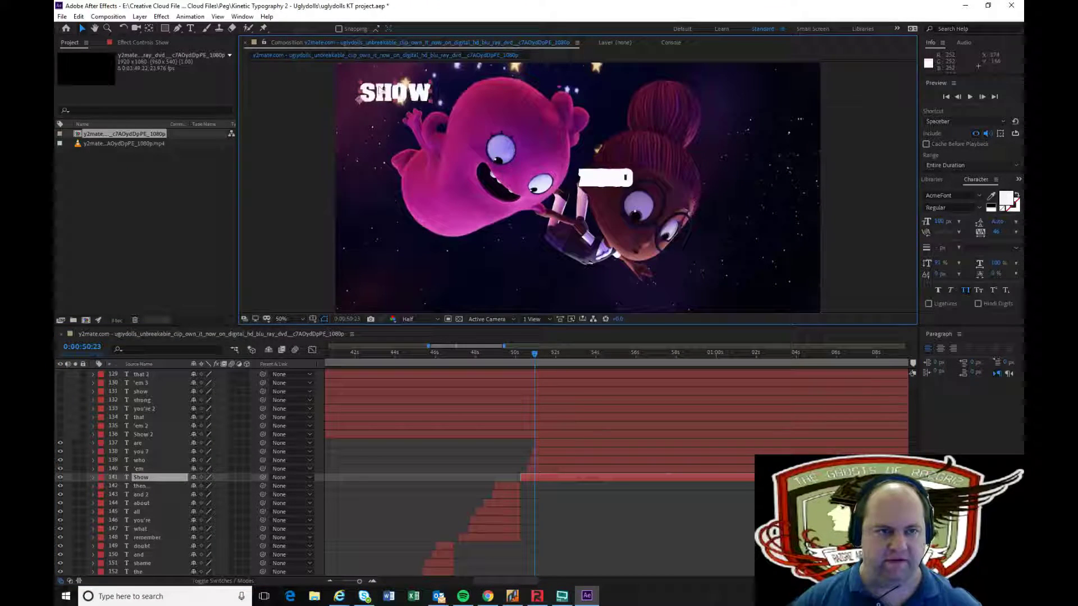
click(572, 470)
drag(605, 177, 434, 119)
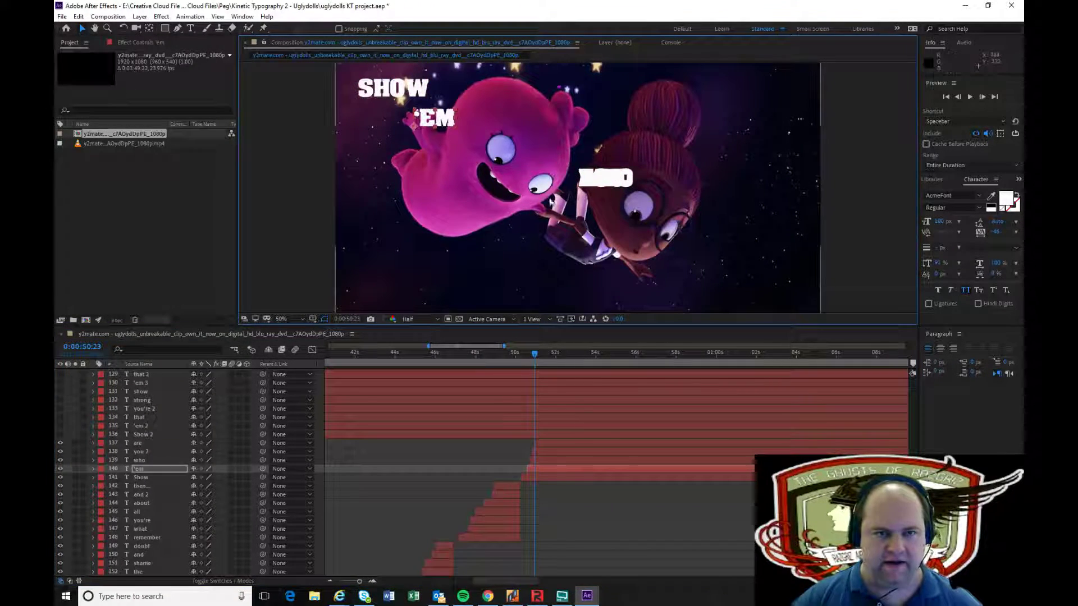
Continue the descending diagonal below "'EM" by placing "WHO", "YOU" and "ARE" each lower and further right
click(556, 461)
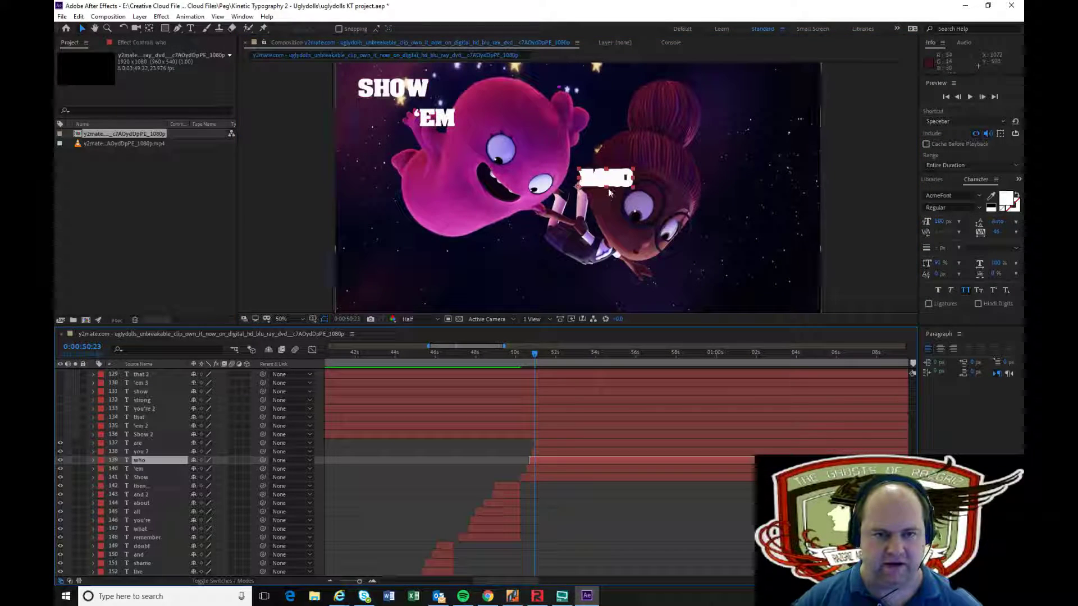
drag(594, 184, 474, 151)
click(548, 451)
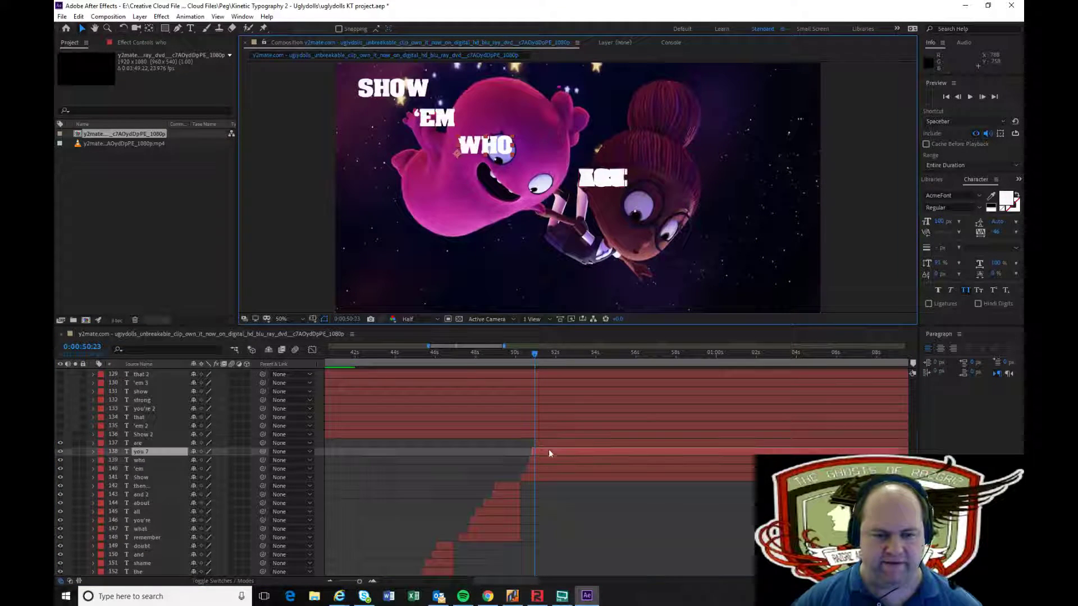
drag(599, 196, 521, 196)
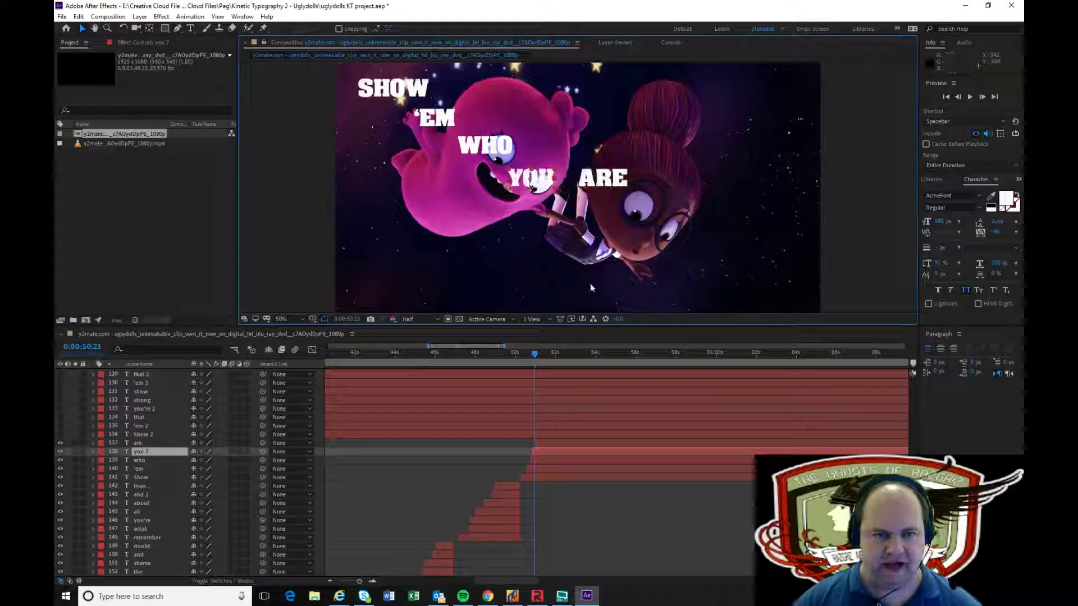
click(559, 444)
drag(604, 178, 579, 218)
Play the new line from 0:00:49:20 to check its timing and retrim the start of the "'em" layer to 0:00:50:13
click(514, 358)
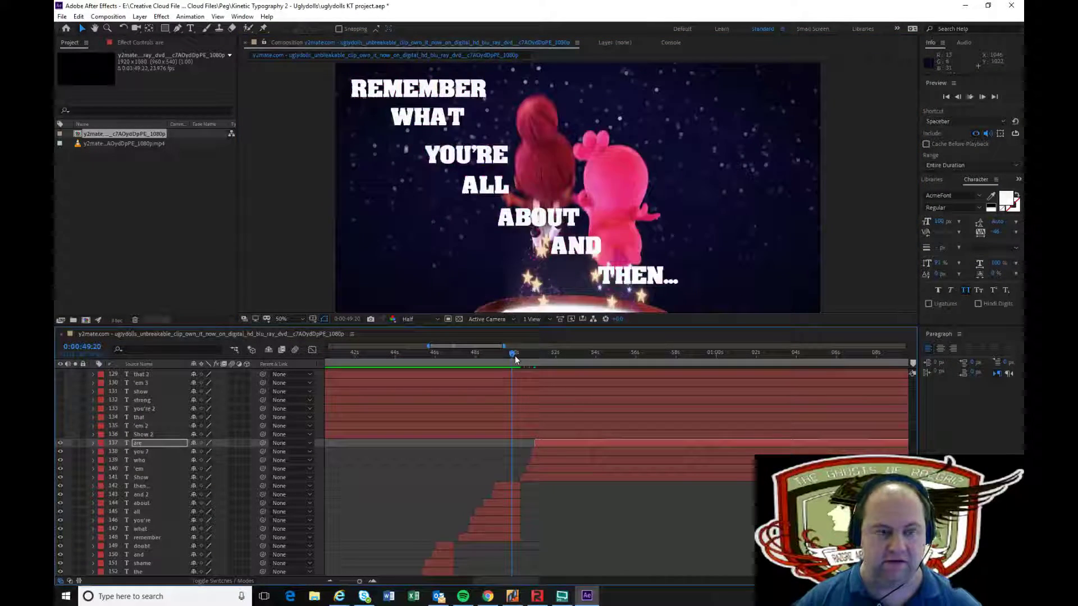
key(space)
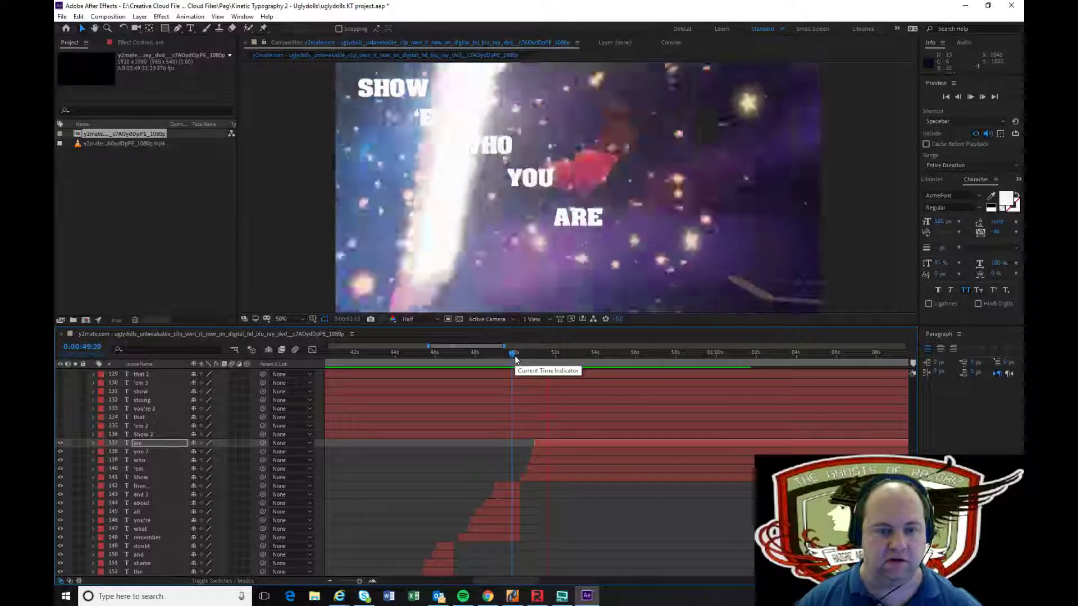
click(549, 362)
key(space)
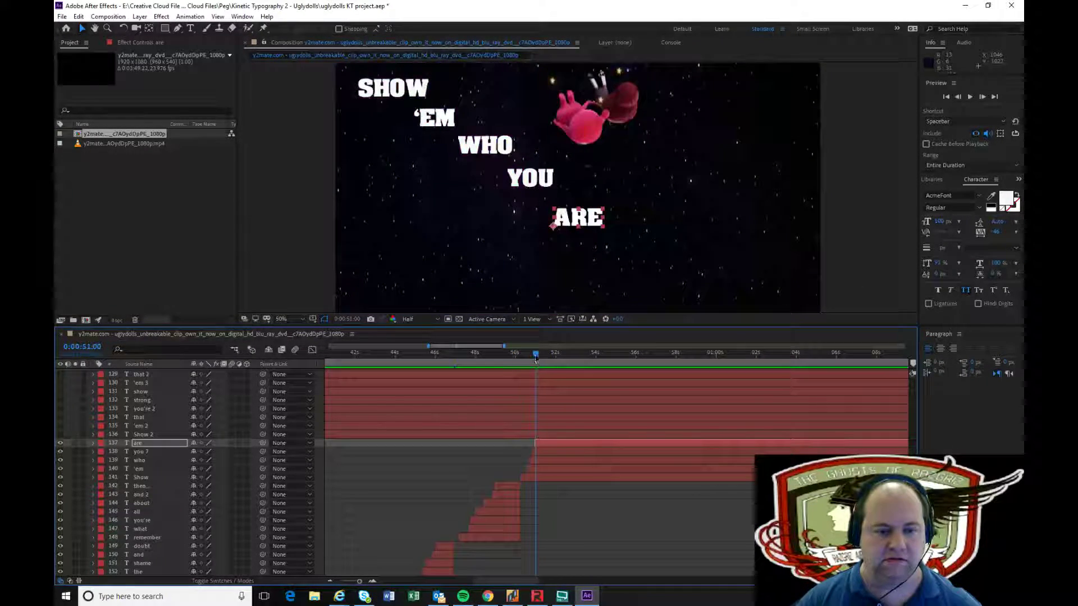
click(527, 359)
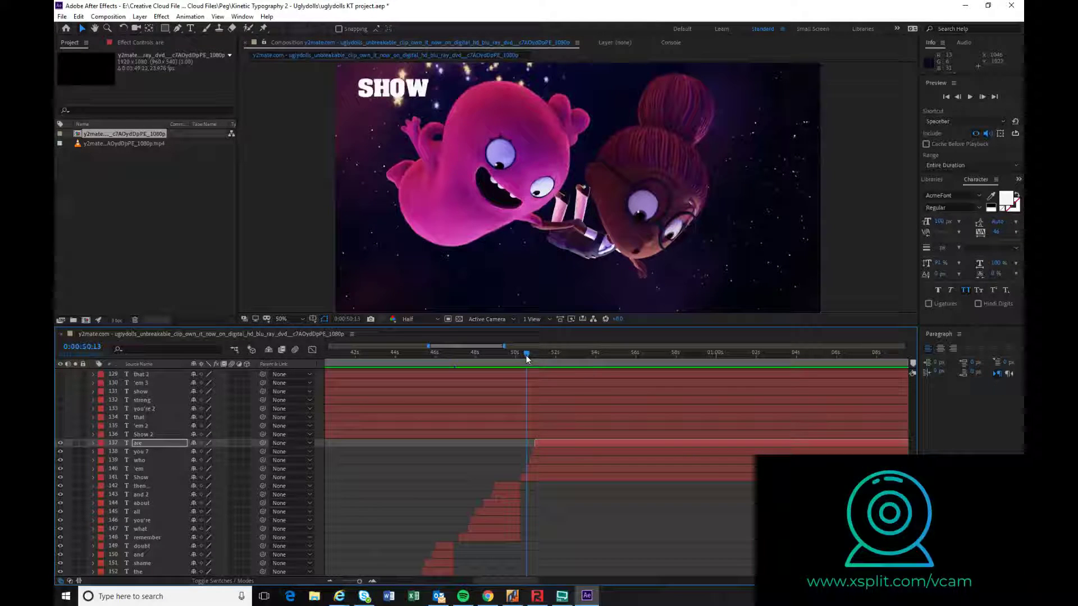
click(566, 468)
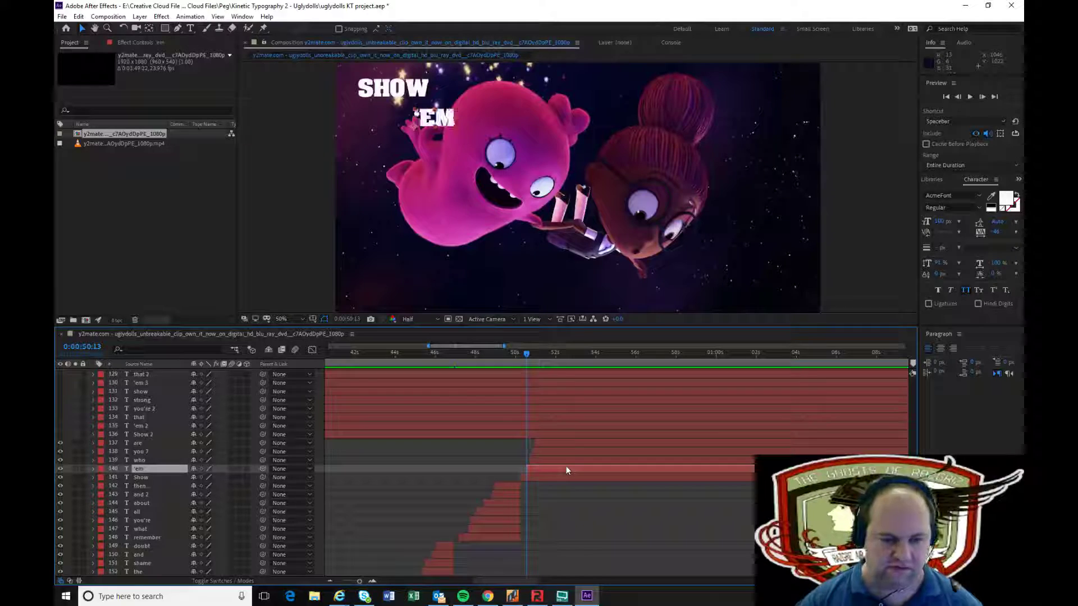
Replay the line from 0:00:50:02 and retrim the start of the "you 7" layer to 0:00:50:21
click(518, 357)
key(Page_Up)
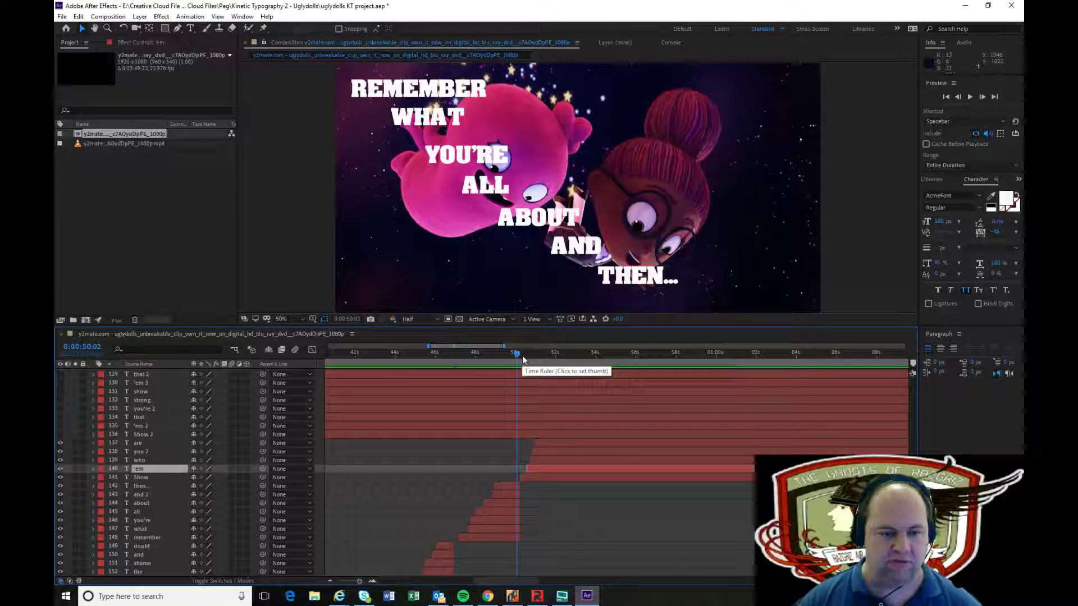
key(space)
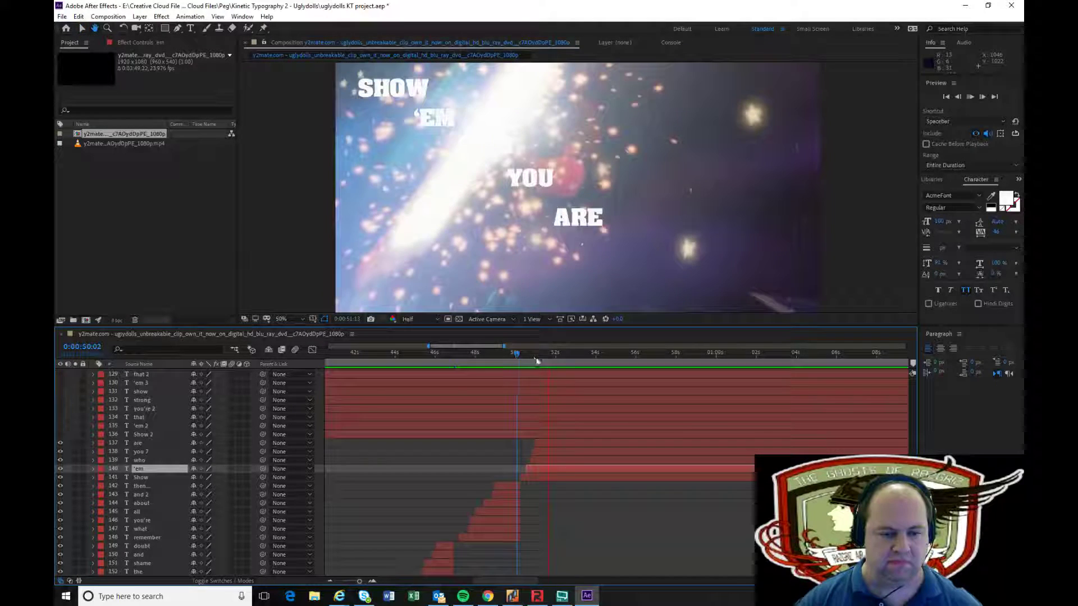
click(536, 356)
drag(536, 355, 533, 356)
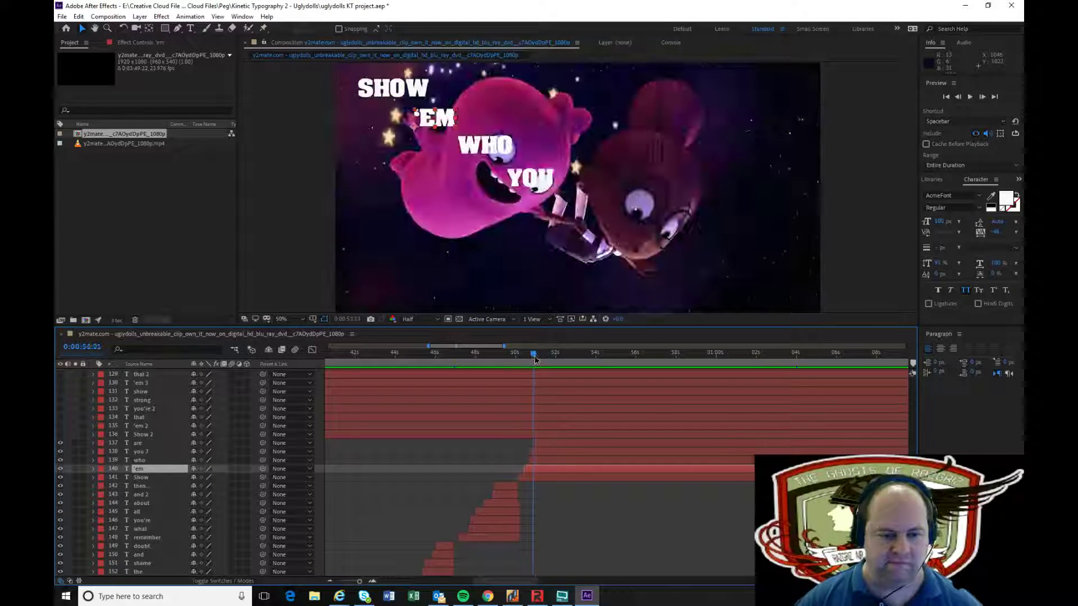
click(571, 452)
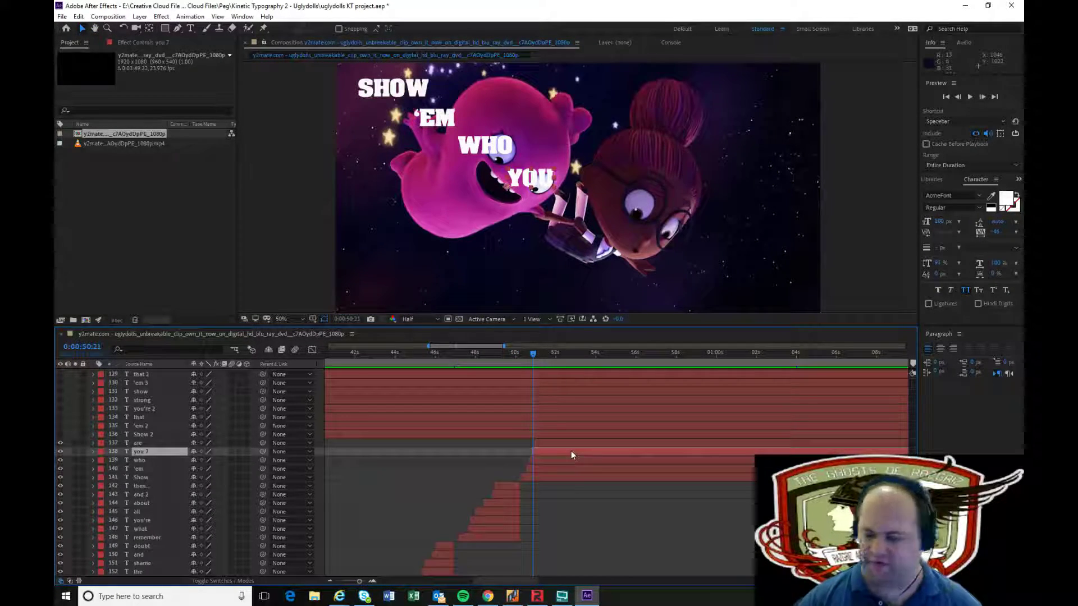
Replay the line from 0:00:50:03 and retrim the start of the "are" layer to 0:00:51:04
drag(532, 356, 516, 355)
key(space)
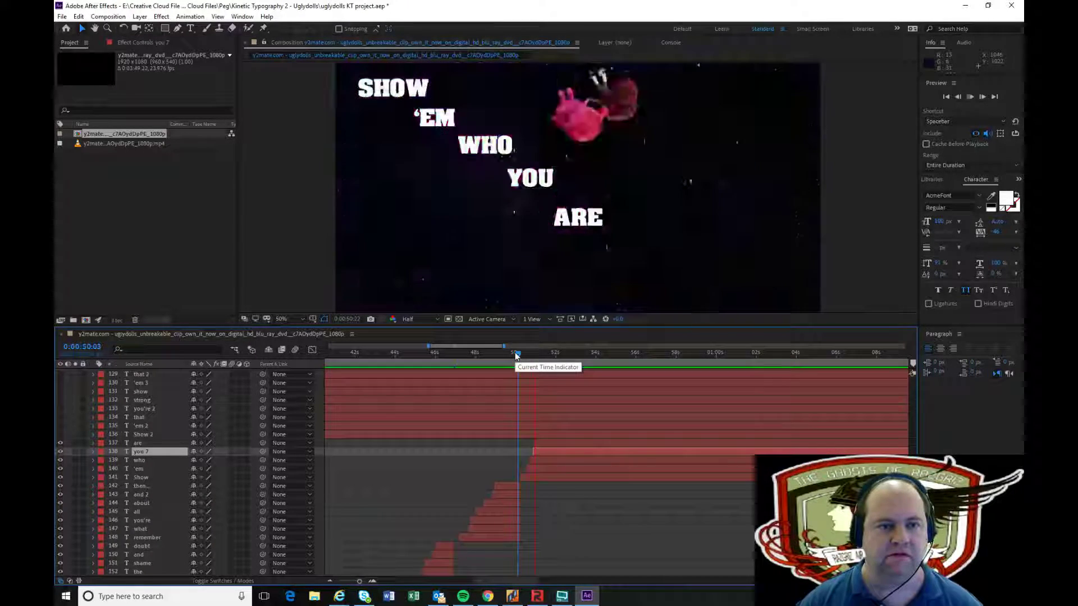
click(540, 355)
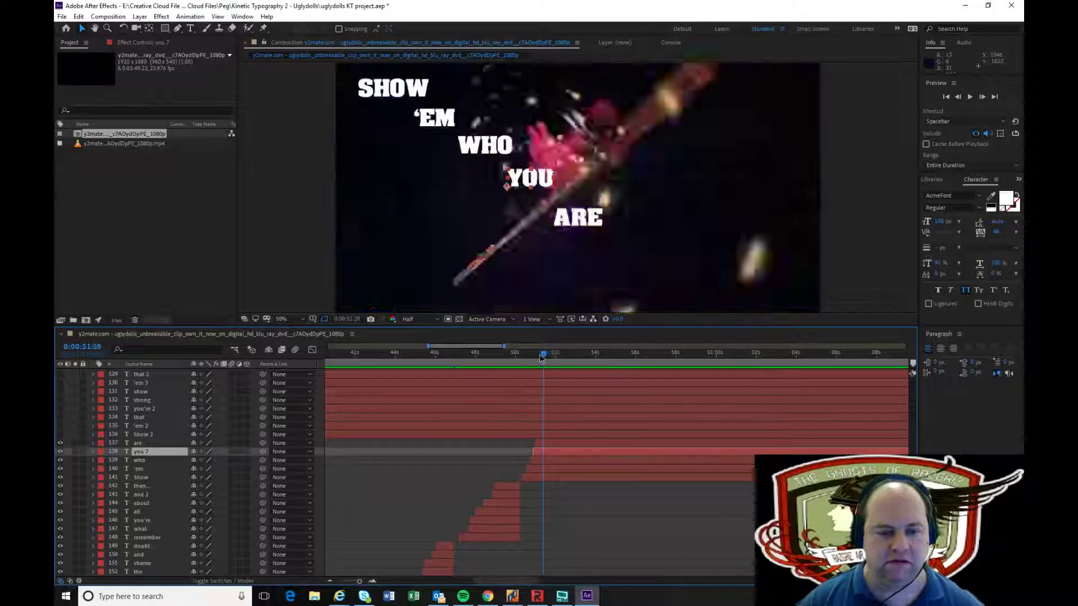
click(559, 446)
key(bracketleft)
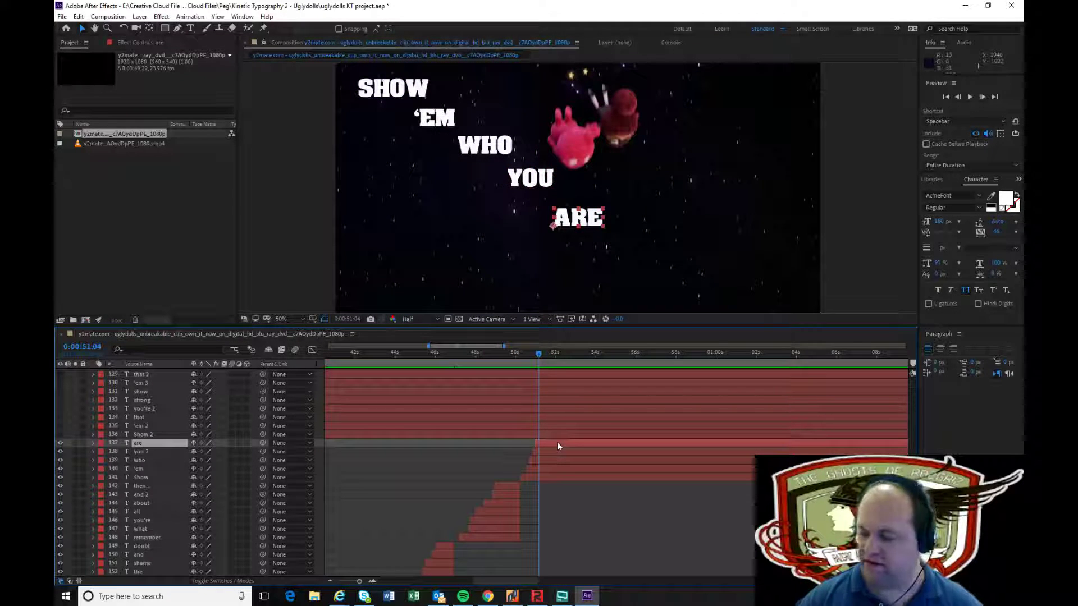
Play the line again to check the last words and retrim the start of the "you 7" layer to 0:00:51:00
mouse_move(525, 363)
mouse_down()
mouse_move(504, 359)
mouse_move(517, 357)
mouse_up()
key(space)
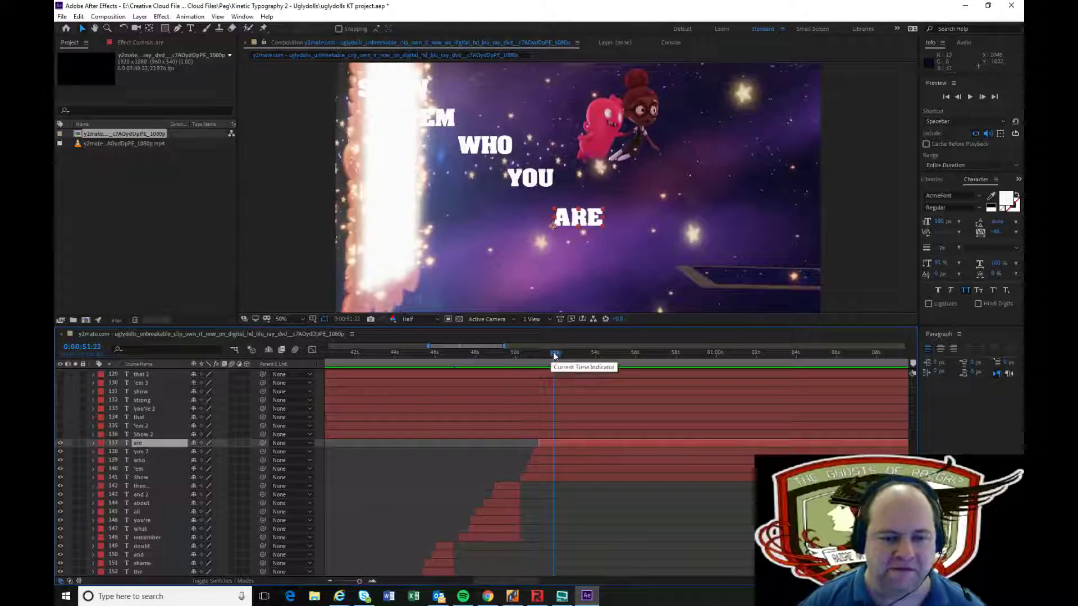
mouse_move(554, 354)
mouse_down()
mouse_move(517, 352)
mouse_move(535, 356)
mouse_up()
key(space)
click(544, 358)
click(550, 451)
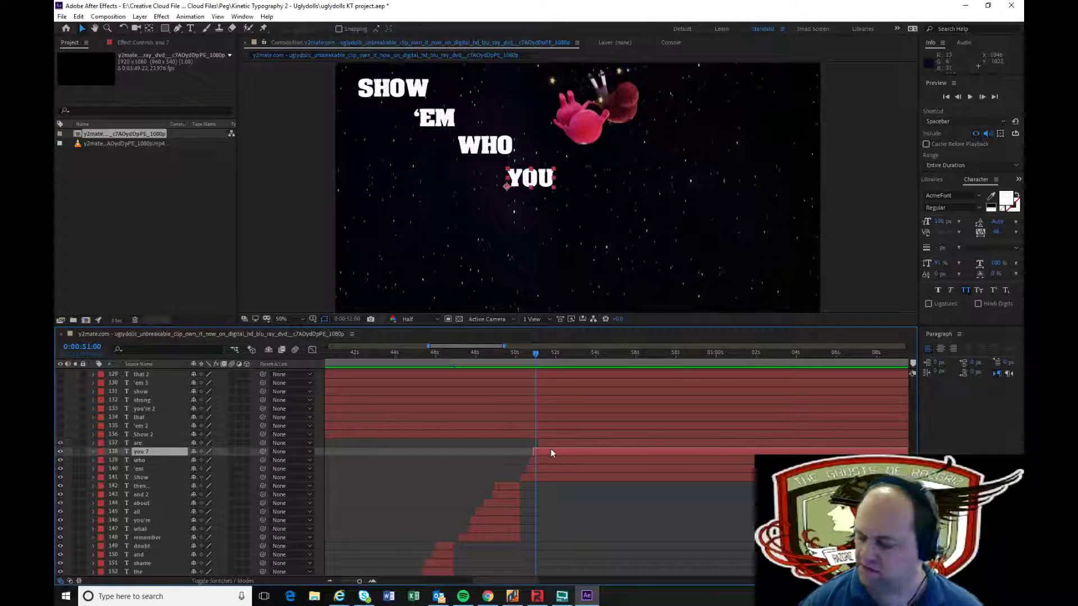
Play the line once more and retrim the start of the "are" layer to 0:00:51:07
drag(521, 353, 516, 359)
key(space)
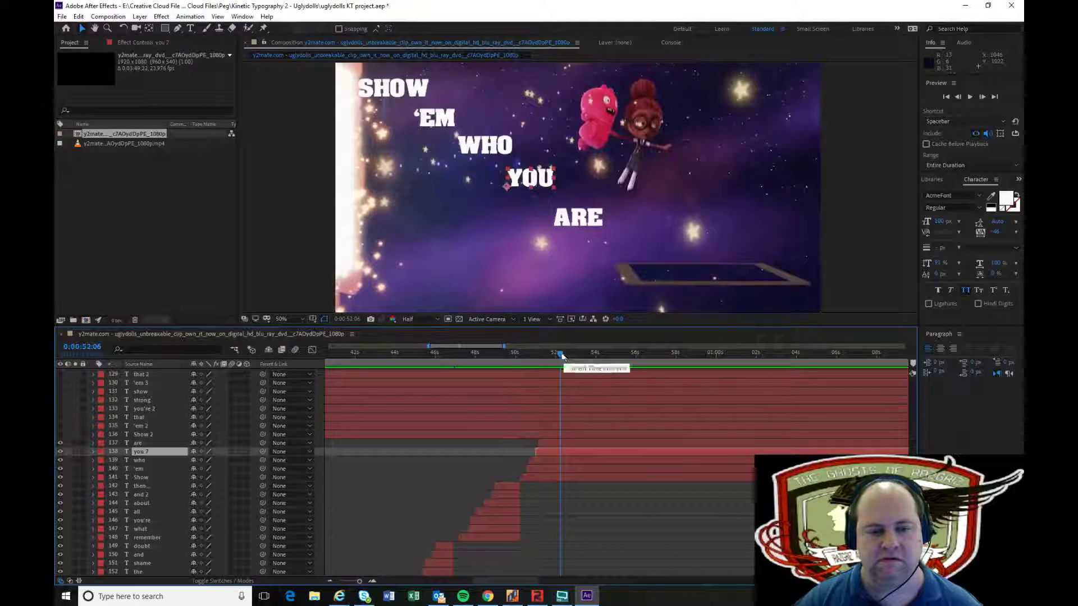
drag(560, 359, 542, 357)
click(558, 443)
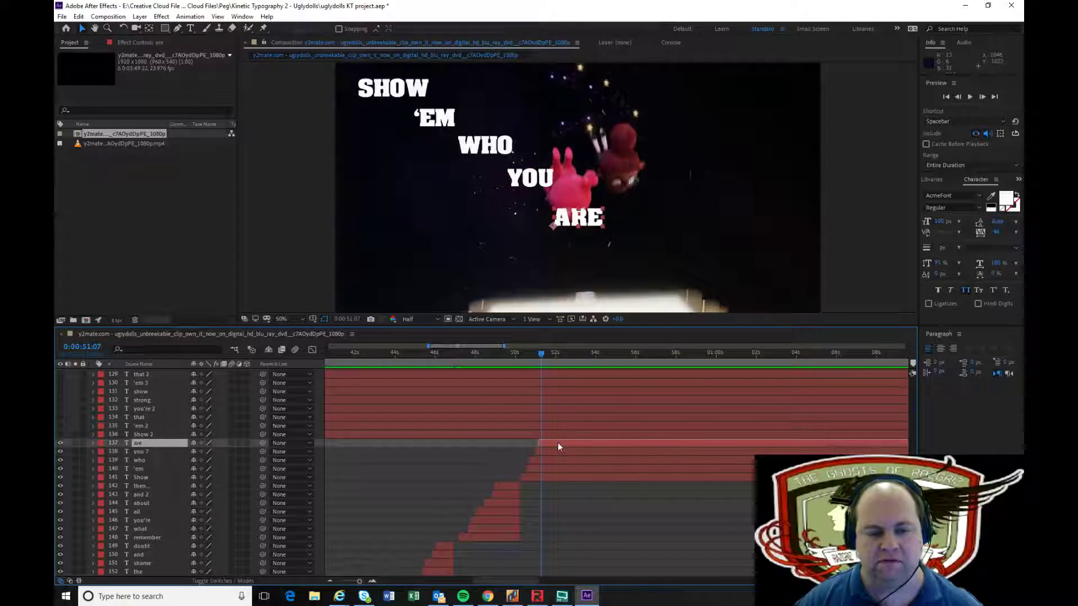
Replay "Show 'em who you are" from 0:00:50:03 to check the word timing against the song
drag(539, 355, 517, 358)
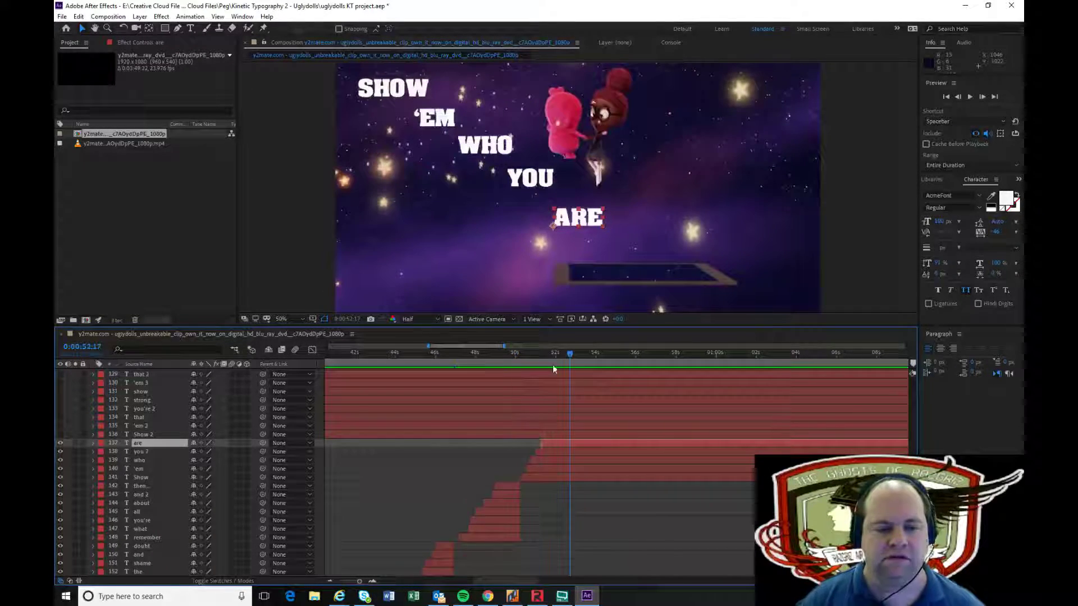
click(504, 363)
click(497, 363)
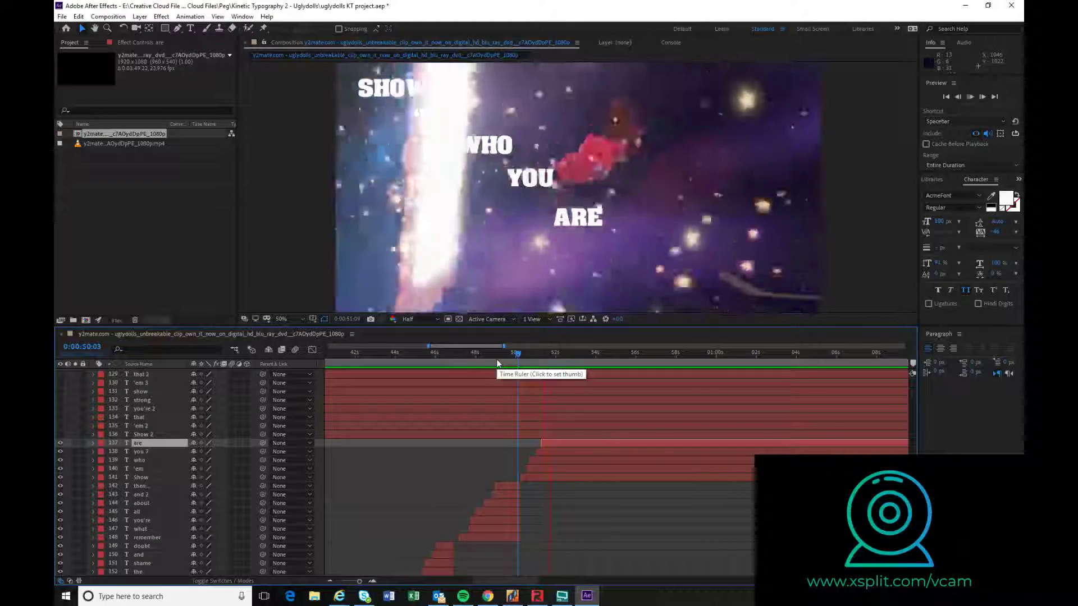
Trim the ends of the "Show", "'em", "who", "you 7" and "are" layers to 0:00:52:06 and play on from there
key(space)
key(ctrl+shift+Down)
key(ctrl+shift+Down)
key(ctrl+shift+Down)
key(ctrl+shift+Down)
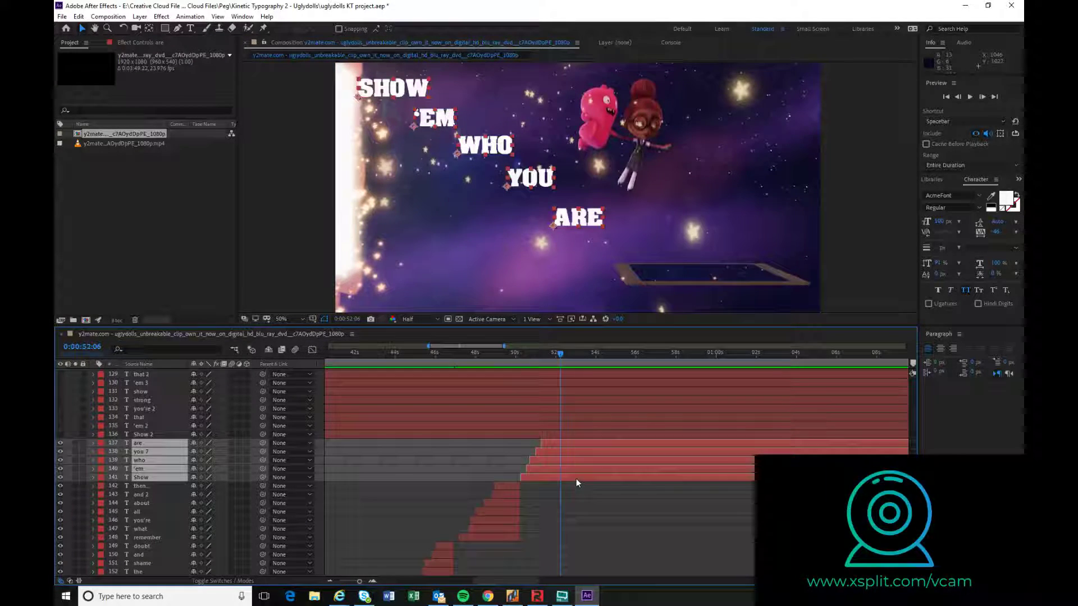
key(alt+])
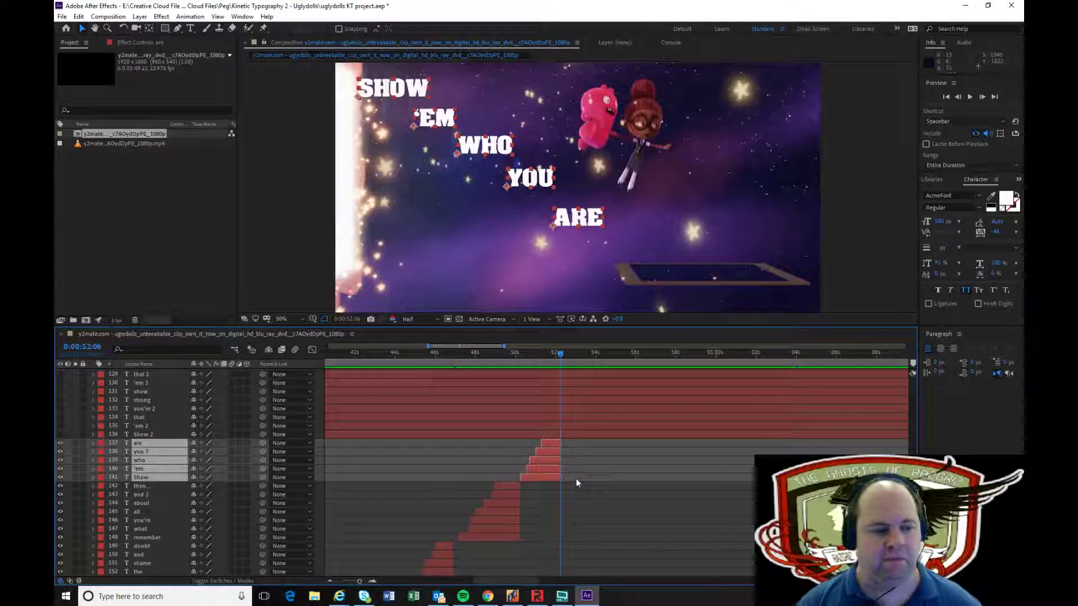
key(space)
key(space)
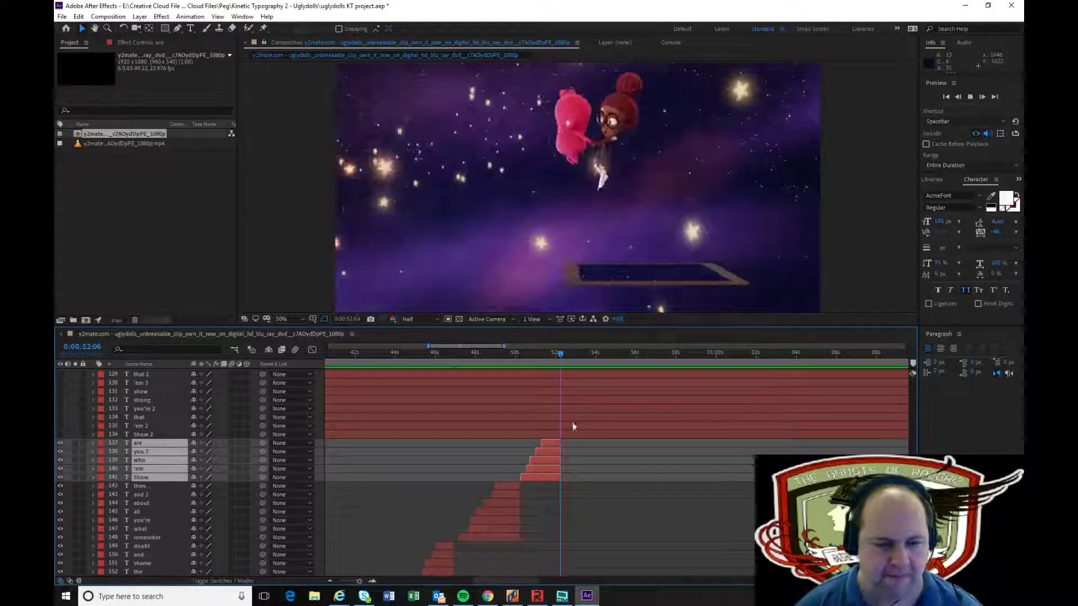
Make the "Show 2", "'em 2", "that", "you're 2" and "strong" text layers visible at 0:00:52:14
key(Page_Up)
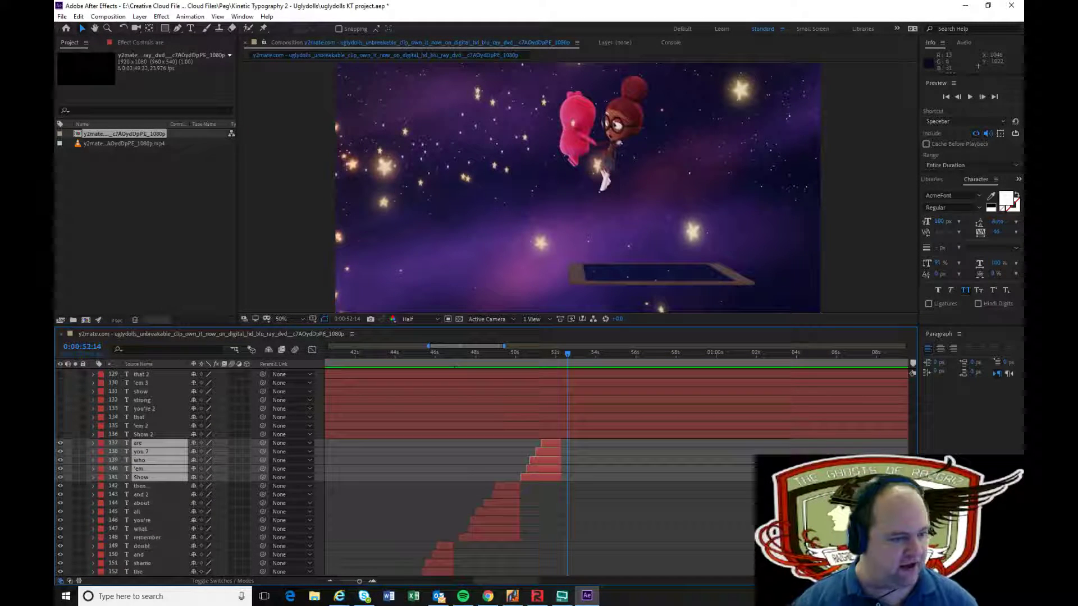
scroll(112, 428, up, 1)
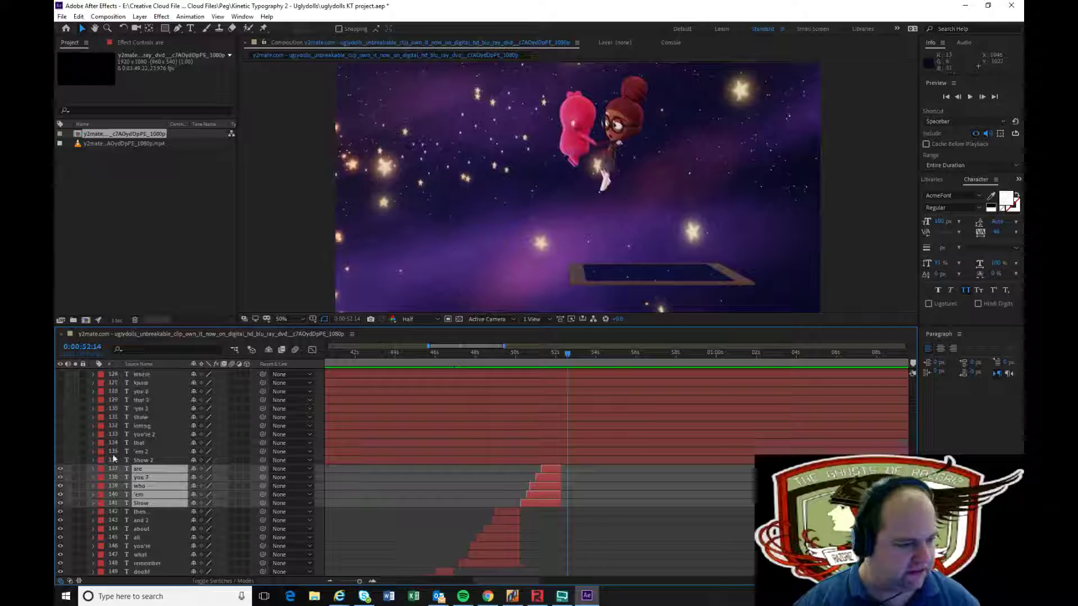
click(60, 460)
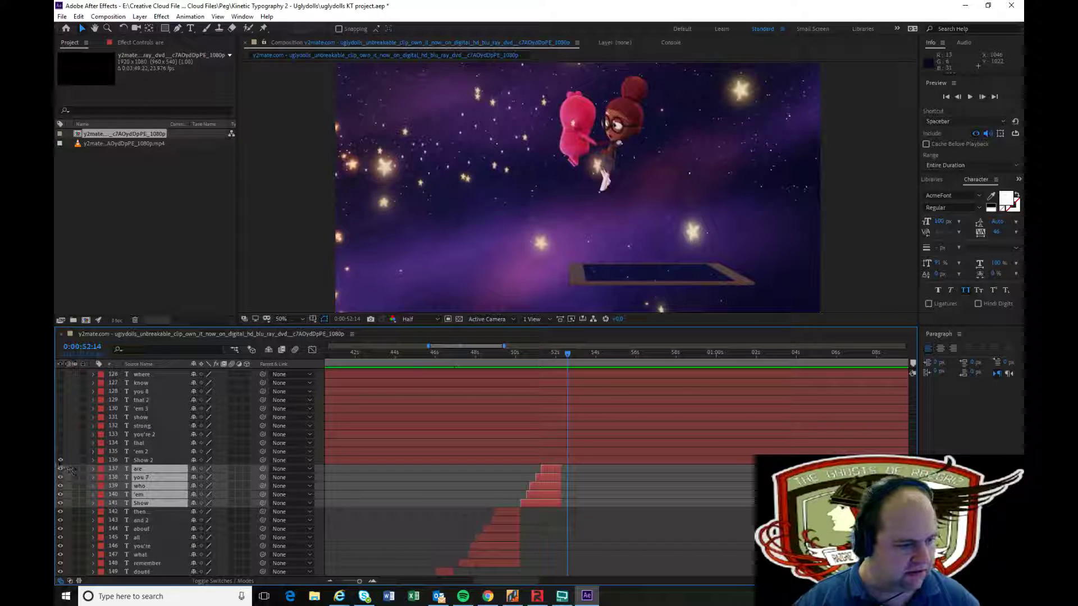
click(60, 436)
click(59, 424)
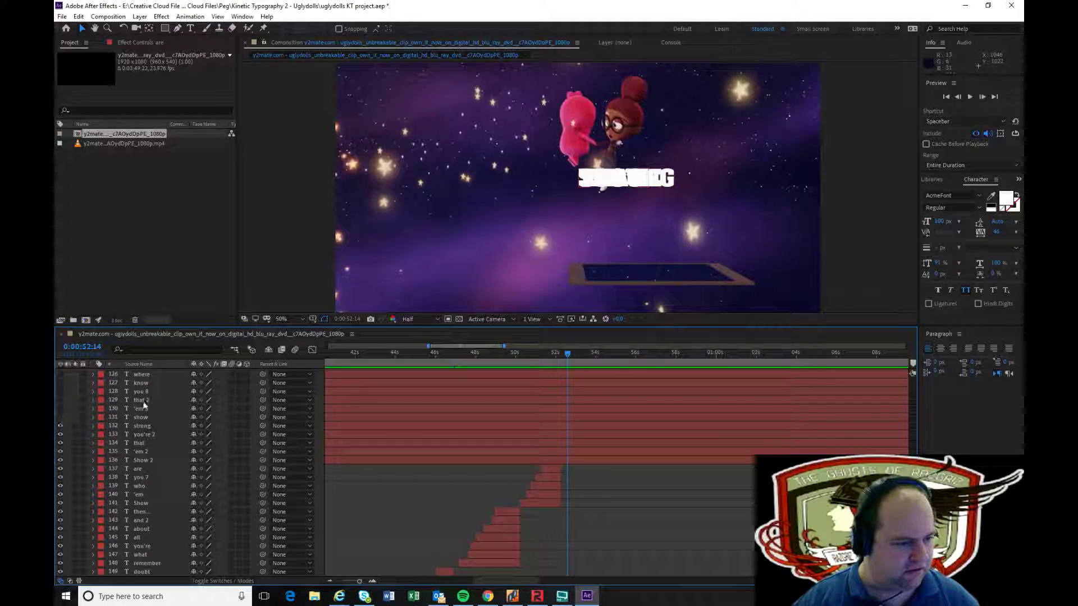
Trim the starts of the "Show 2", "'em 2", "that", "you're 2" and "strong" layers to 0:00:52:14
click(580, 462)
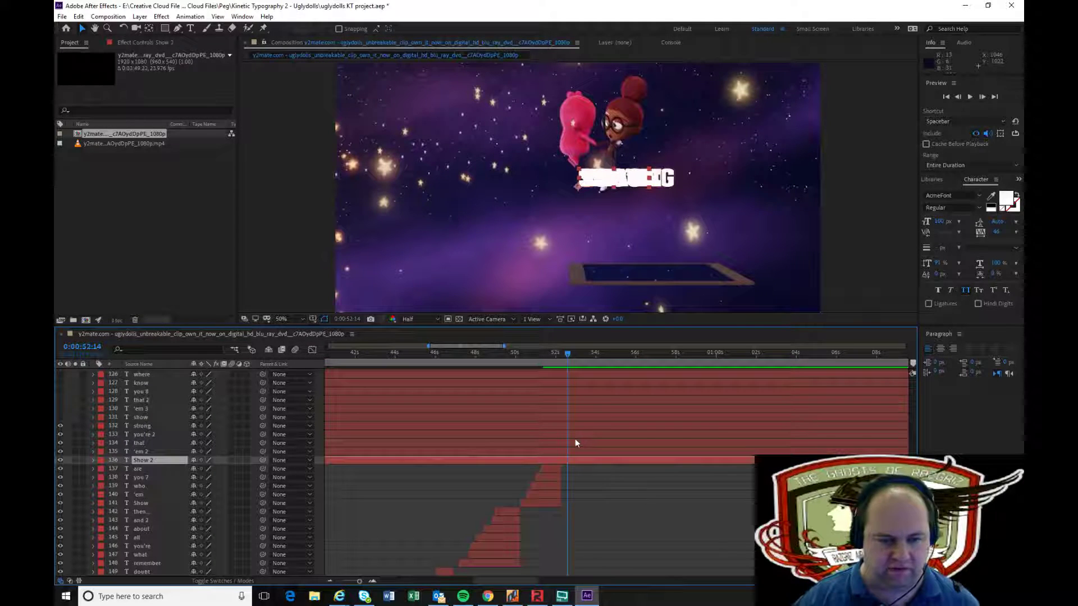
shift+click(575, 423)
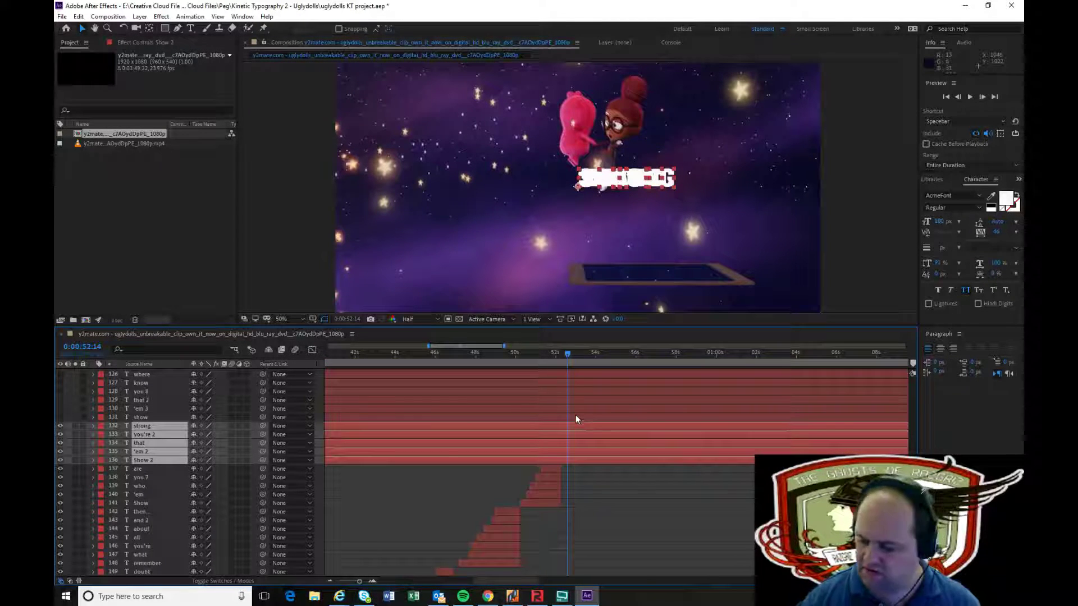
key(alt+bracketleft)
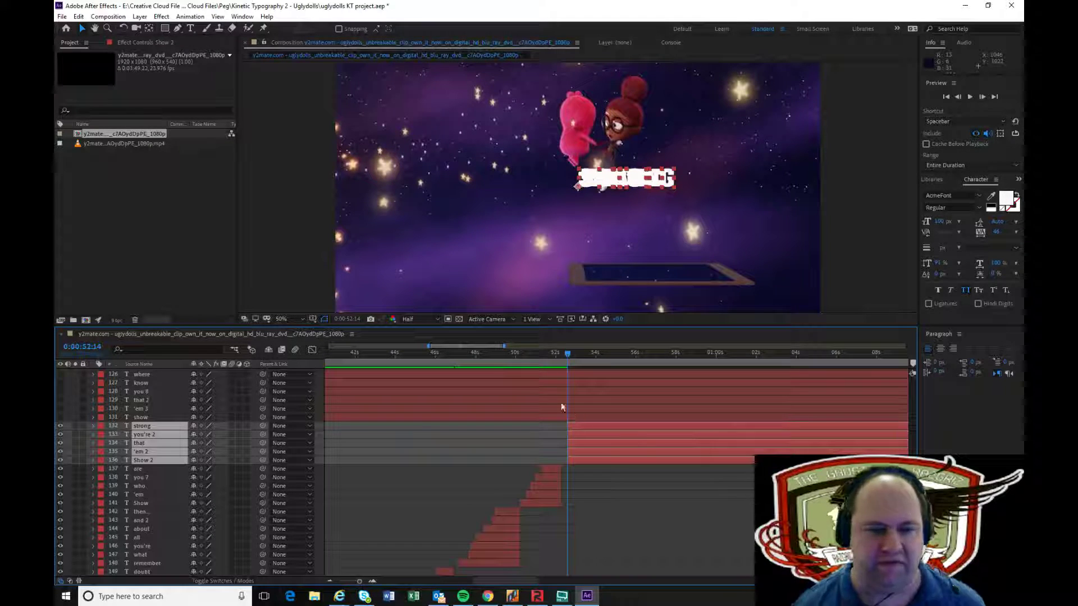
Place "SHOW" in the upper-left corner of the frame and "'EM" diagonally below it to the right
click(669, 491)
click(143, 460)
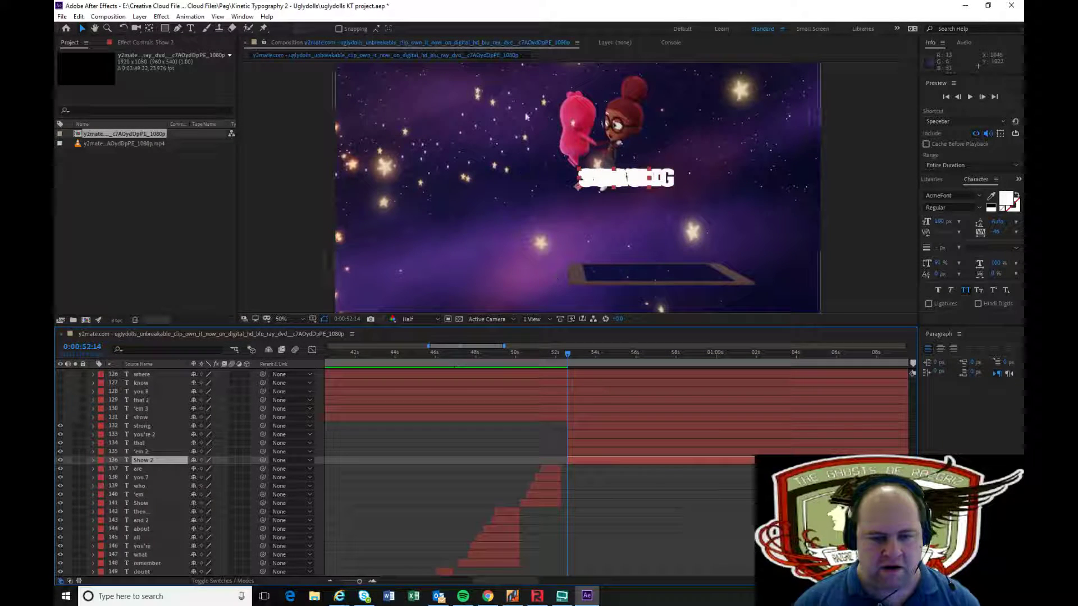
click(362, 85)
drag(363, 83, 393, 79)
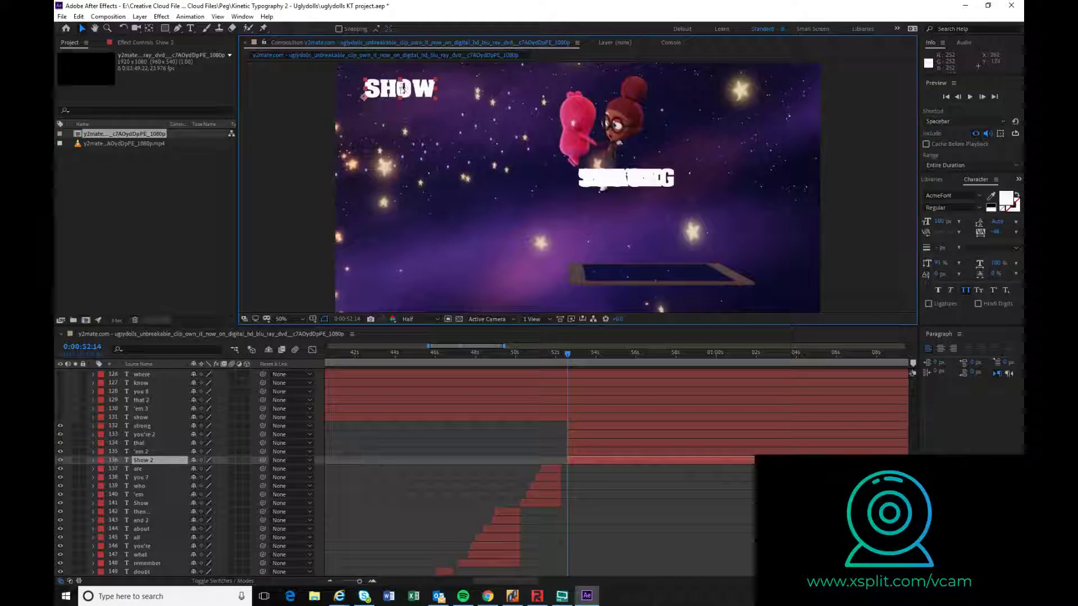
click(590, 452)
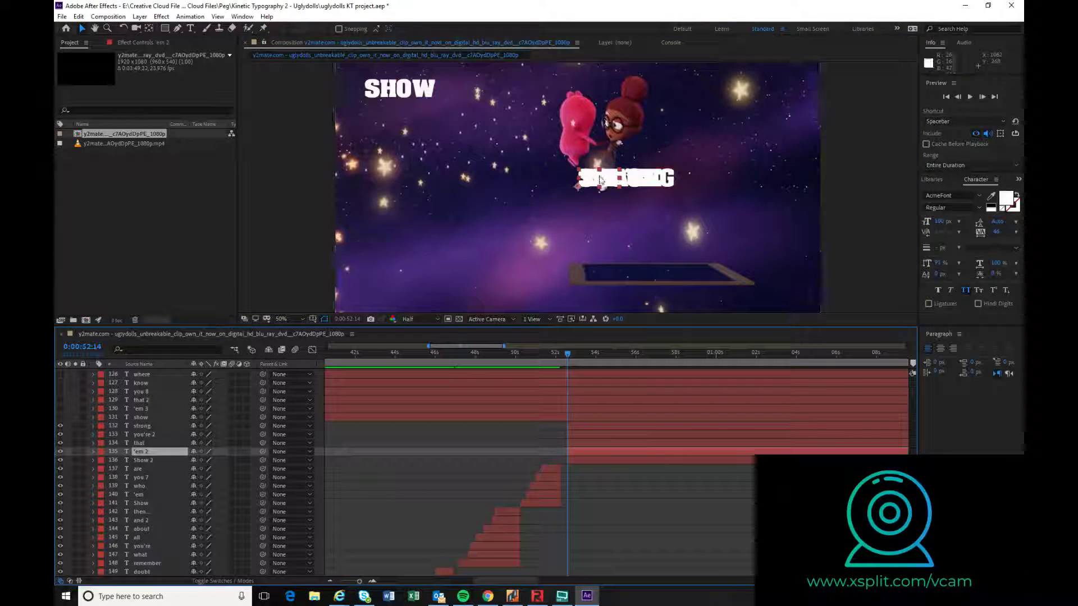
drag(433, 108, 500, 149)
Continue the diagonal by placing "THAT", "YOU'RE" and "STRONG" stepwise down to the right, ending just above the tablet
click(594, 443)
click(500, 140)
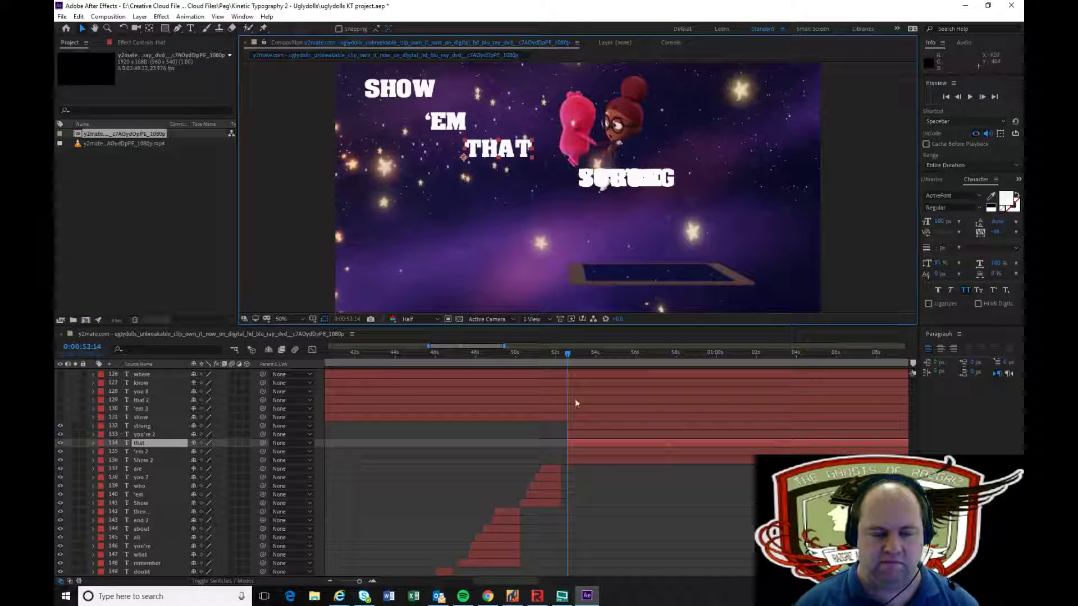
click(596, 435)
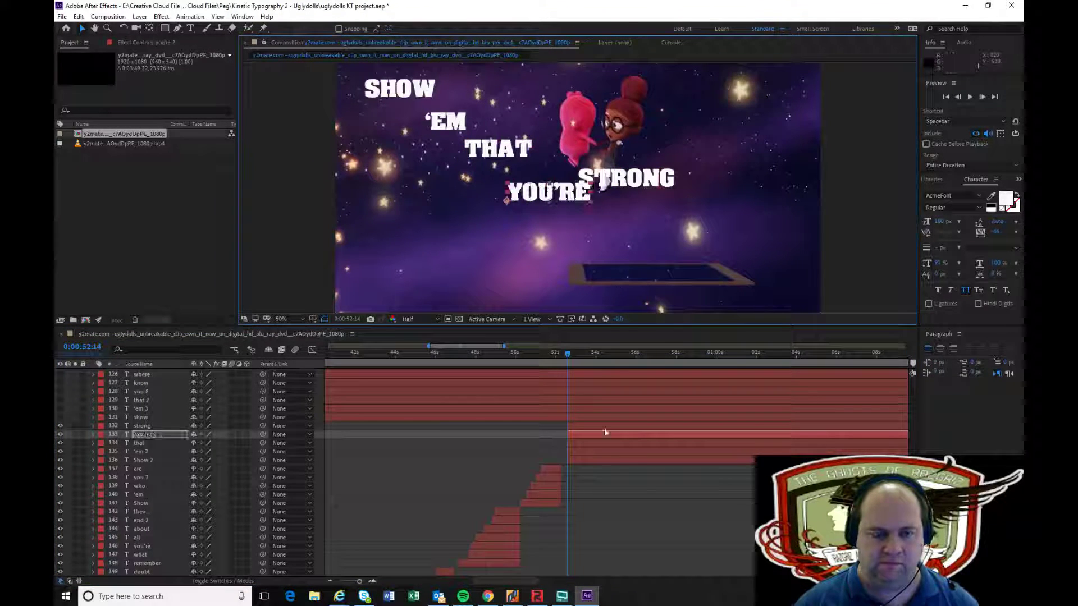
click(605, 426)
drag(632, 182, 632, 244)
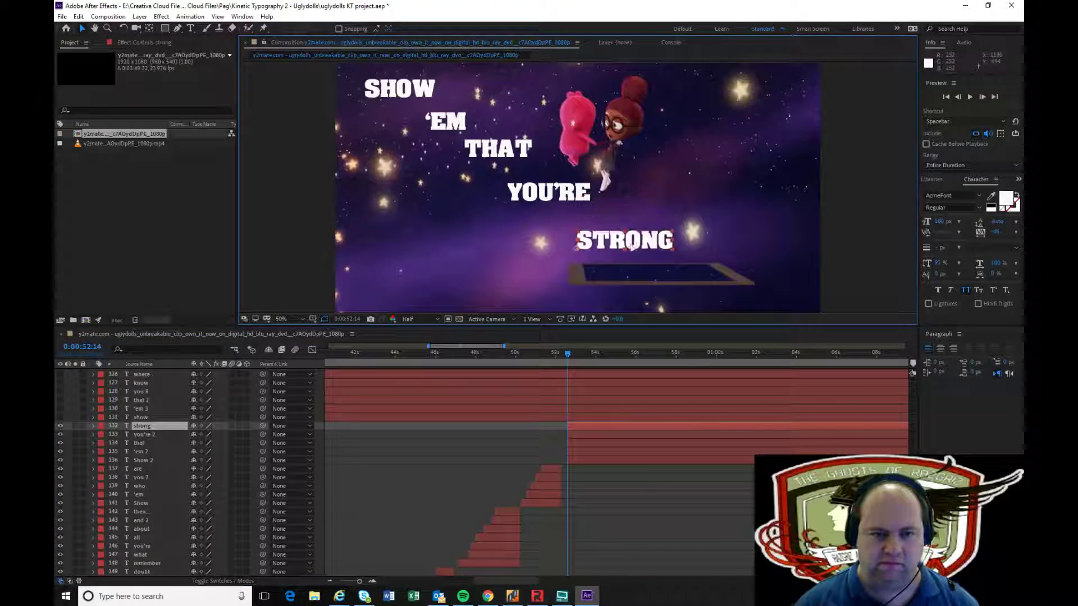
key(Return)
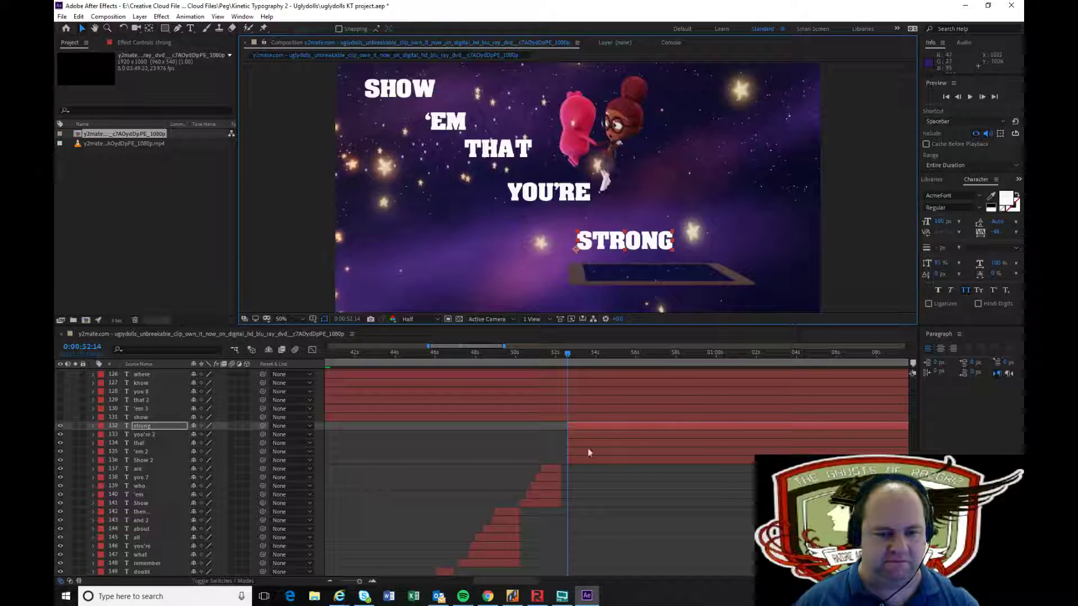
Trim the start of the "'em 2" layer to 0:00:52:17 and of the "that" layer to 0:00:52:20
click(571, 364)
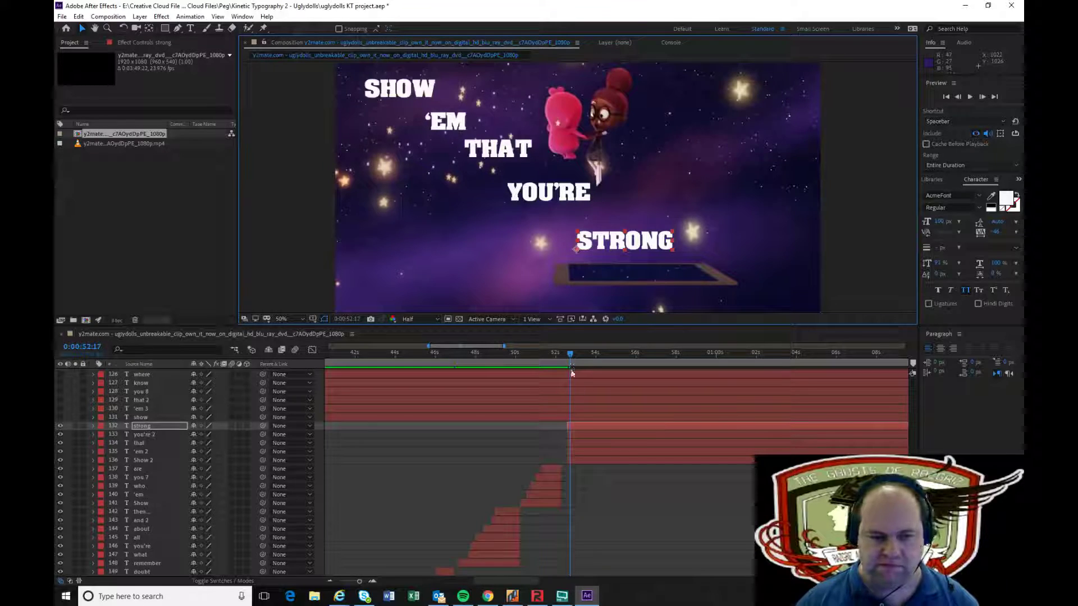
click(578, 452)
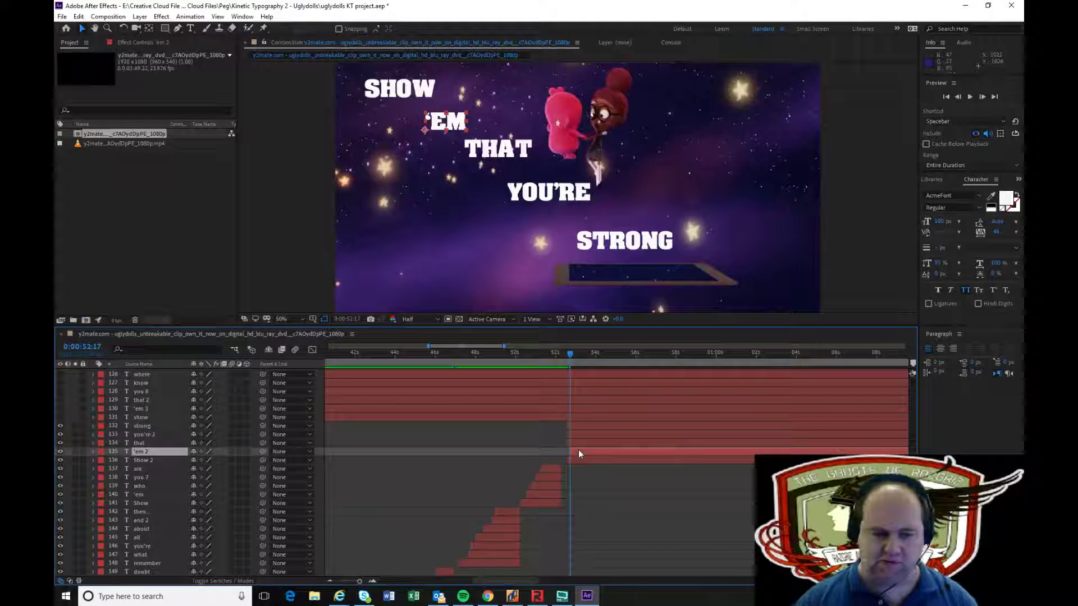
key(Page_Down)
key(Page_Down)
key(Page_Down)
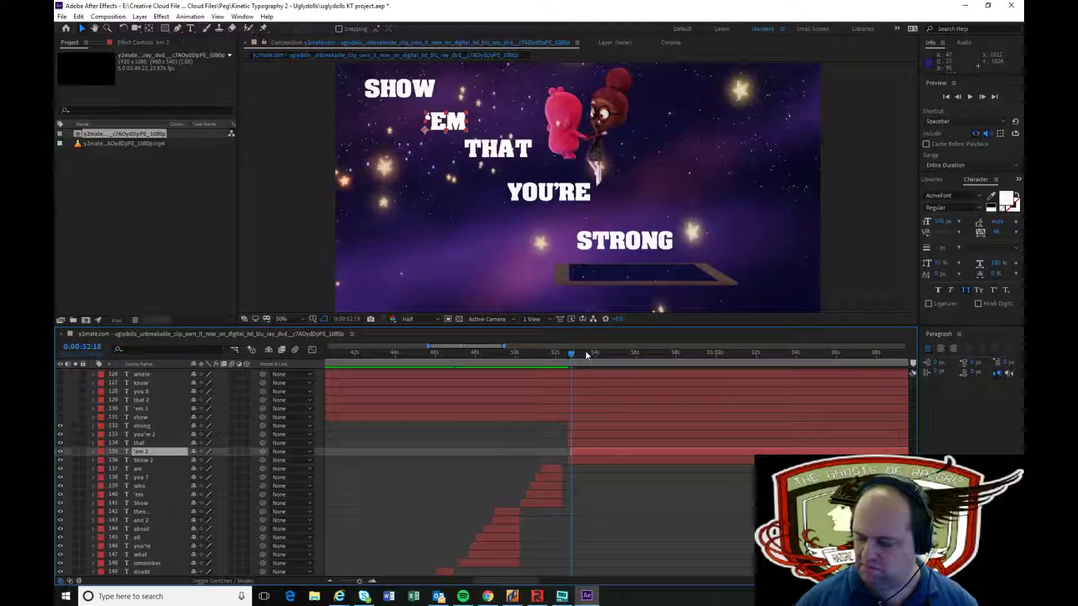
click(699, 444)
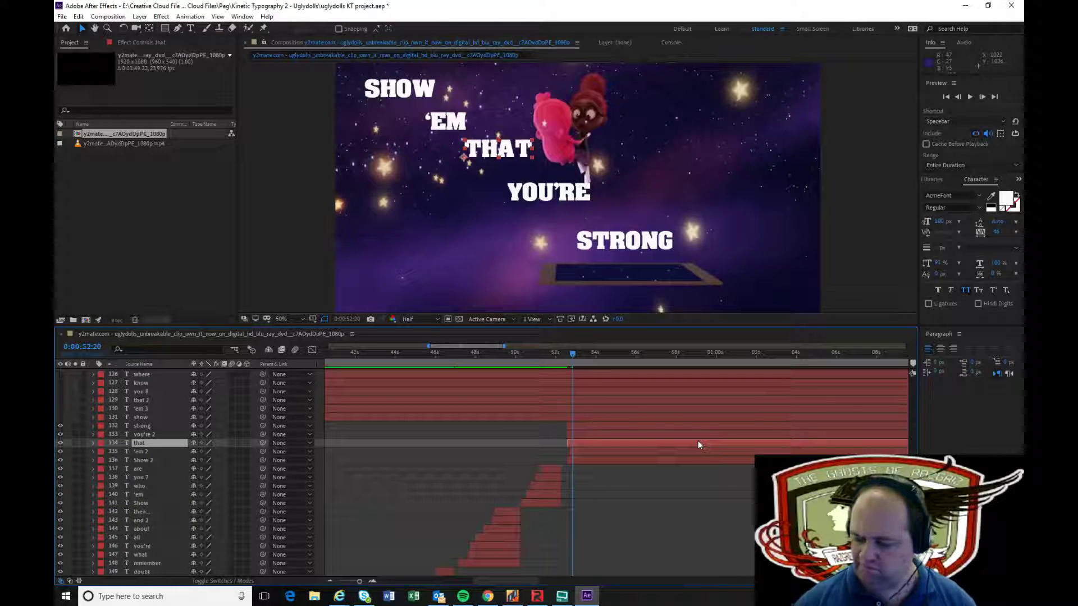
Trim the start of the "you're 2" layer to 0:00:52:23 and of the "strong" layer to 0:00:53:02
key(Page_Down)
key(Page_Down)
key(Page_Down)
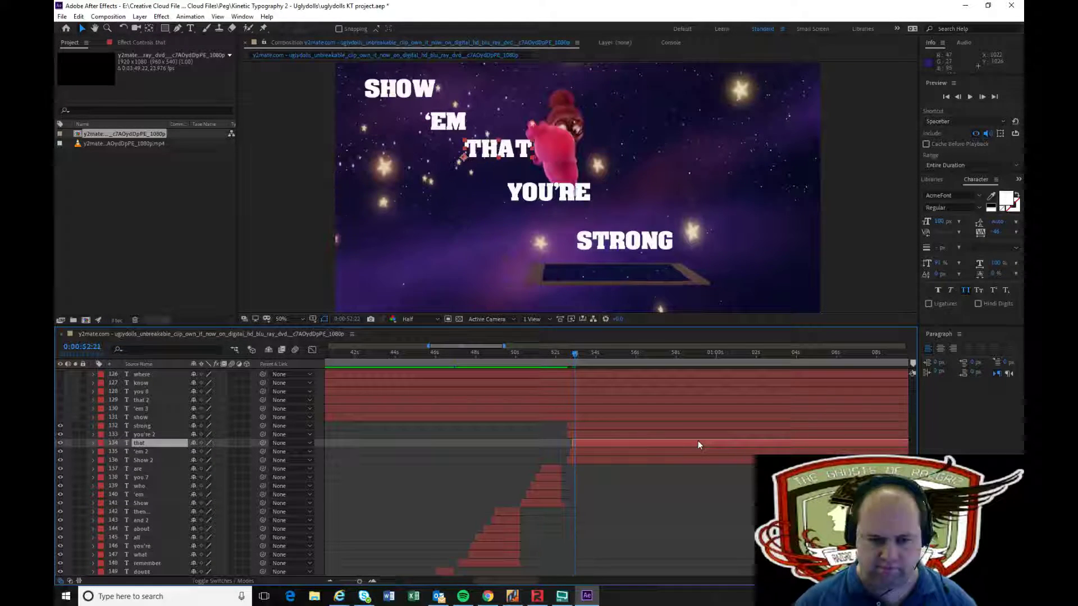
click(703, 434)
key(bracketleft)
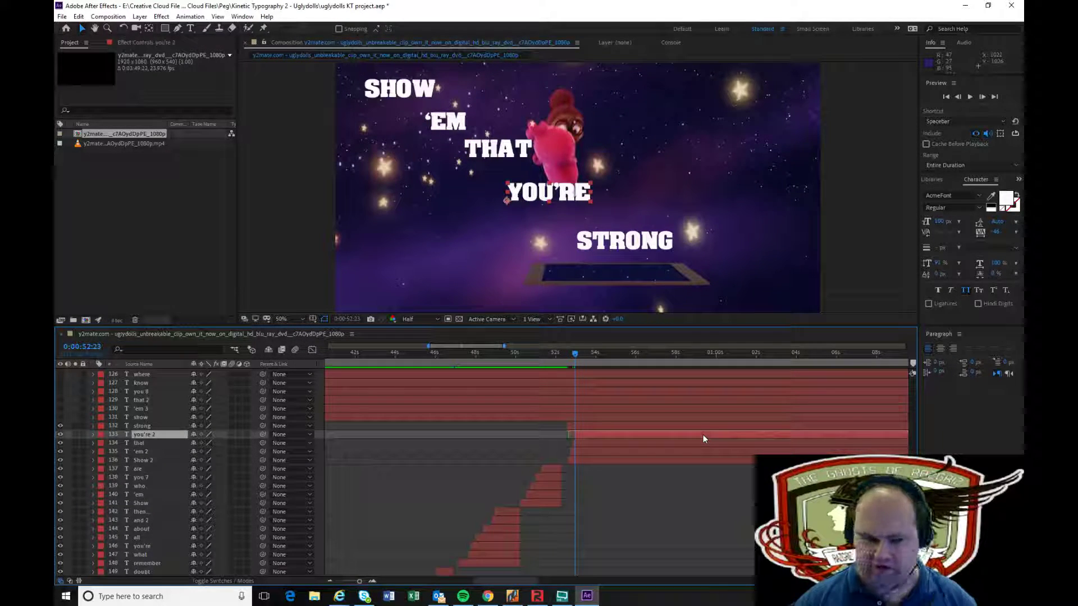
key(Page_Down)
key(Page_Down)
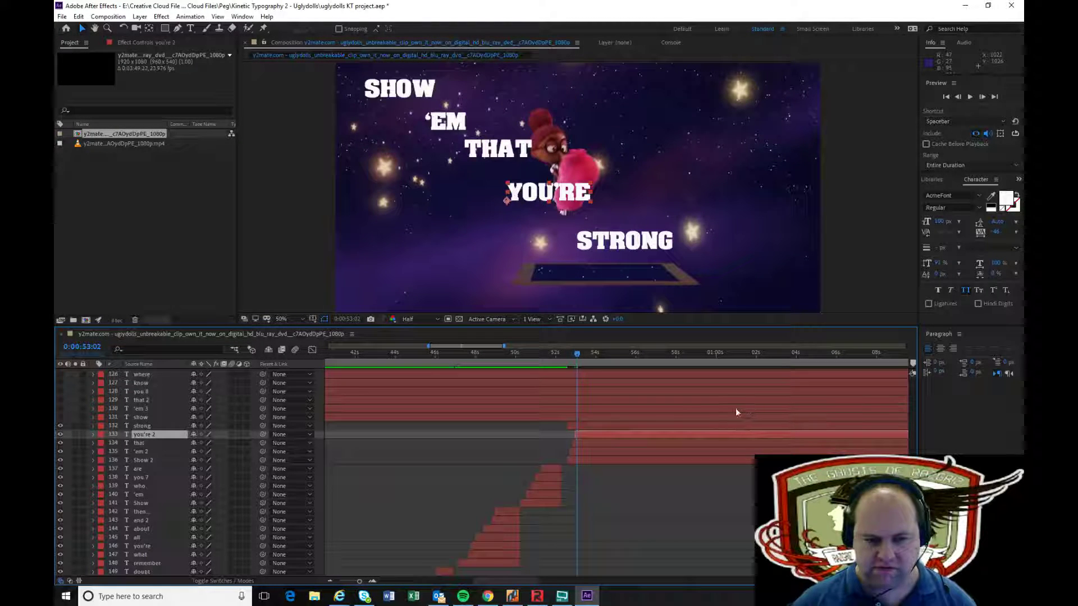
click(685, 426)
key(Page_Down)
key(bracketleft)
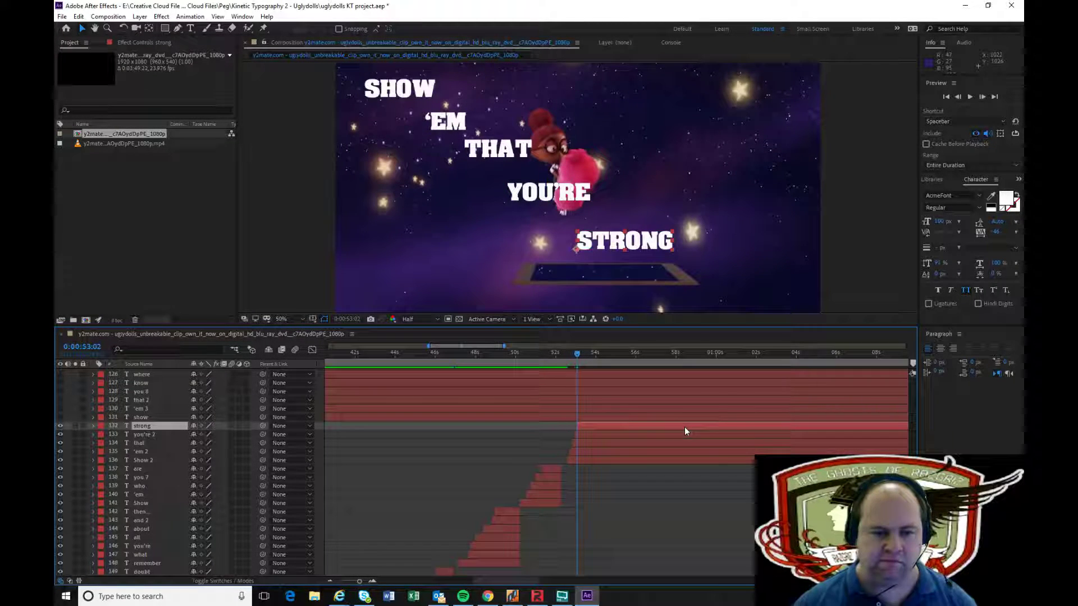
Play back and scrub through "Show 'em that you're strong" to check the word timing against the song
drag(577, 354, 561, 355)
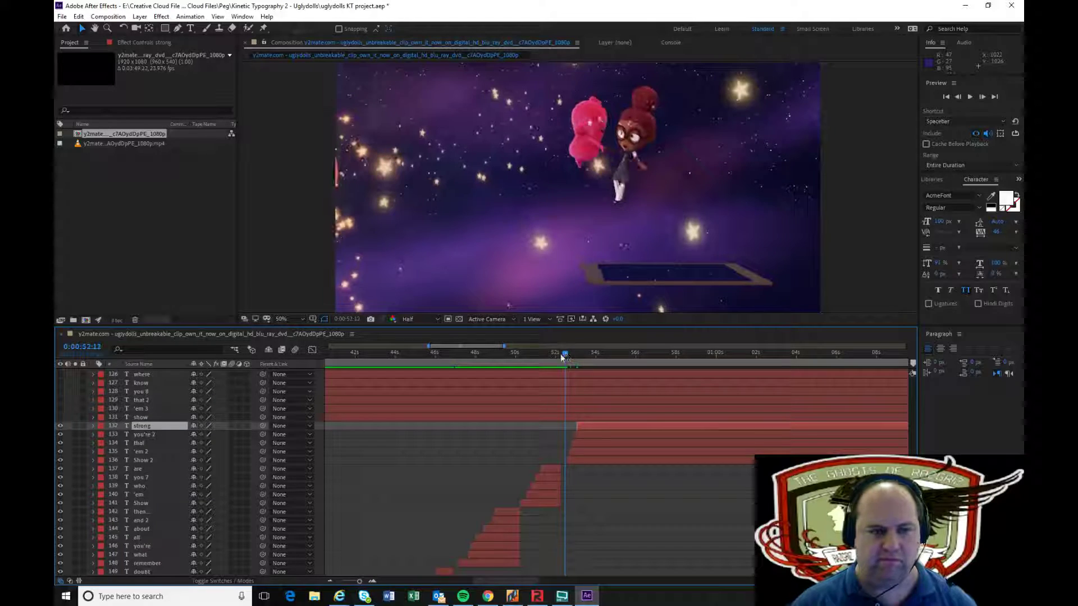
key(space)
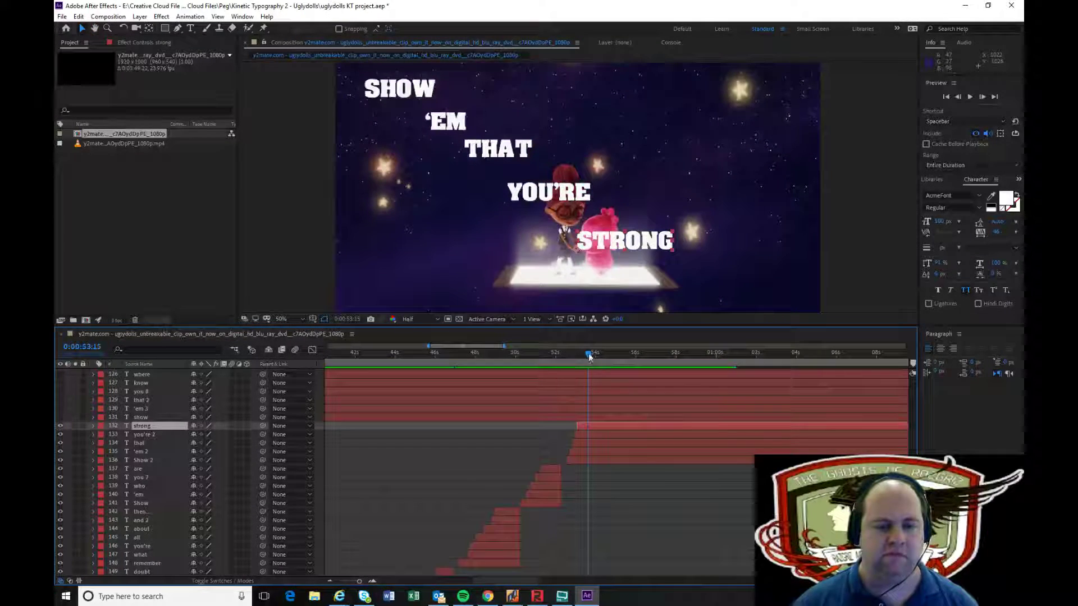
click(562, 356)
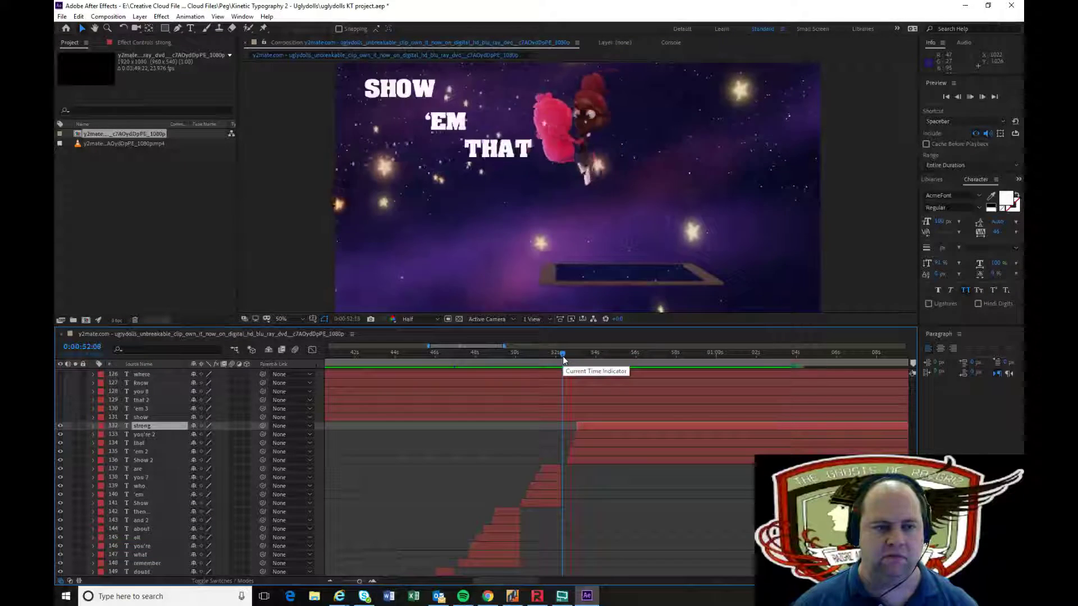
click(570, 355)
click(565, 355)
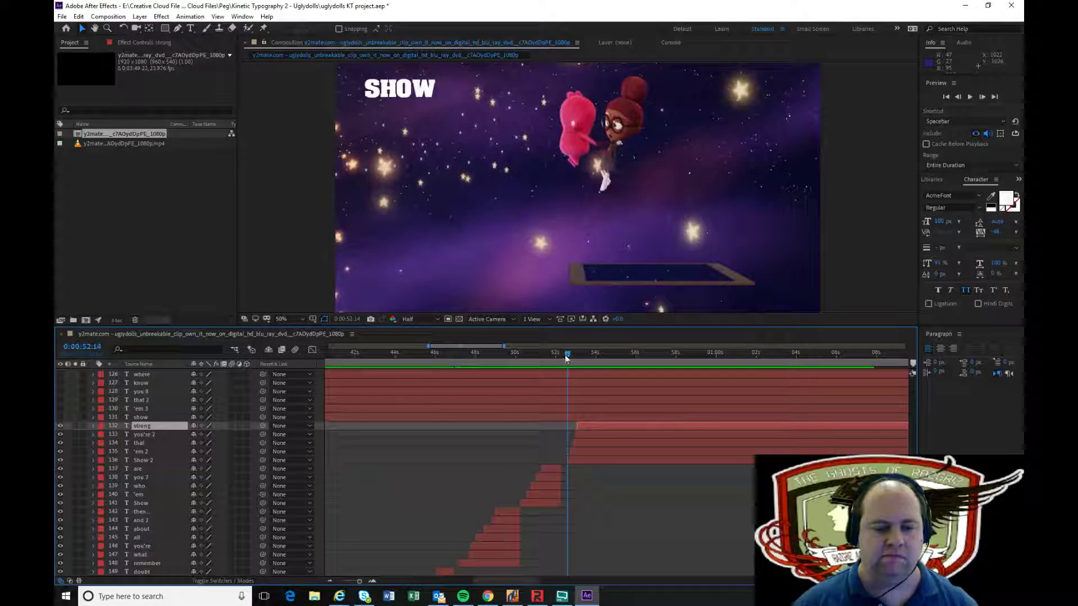
click(574, 361)
drag(575, 361, 574, 359)
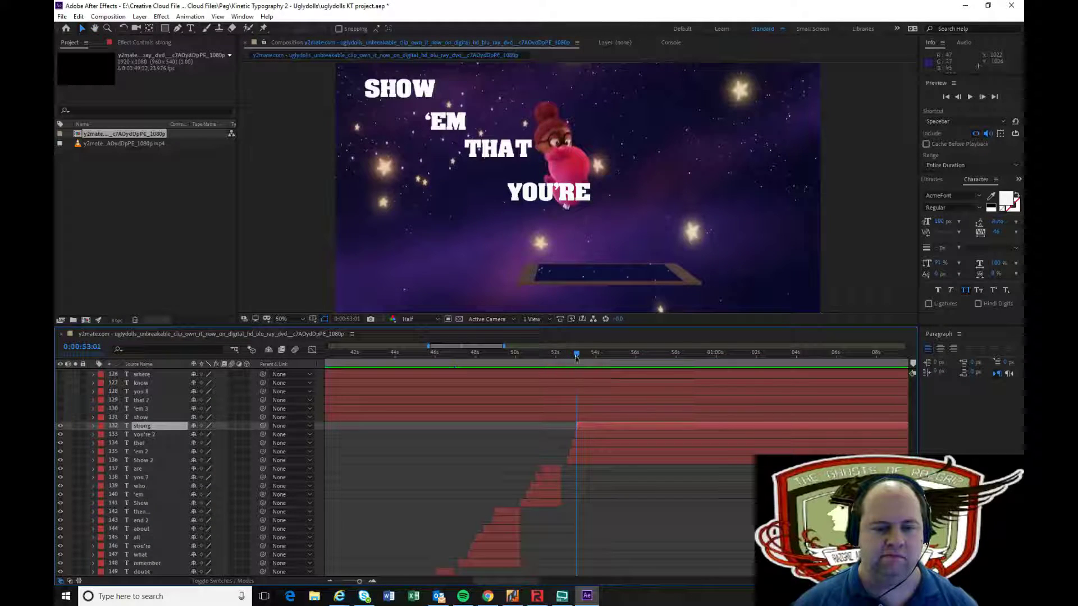
Retrim the start of the "'em 2" layer to 0:00:52:23 and of the "that" layer to 0:00:53:04
click(590, 451)
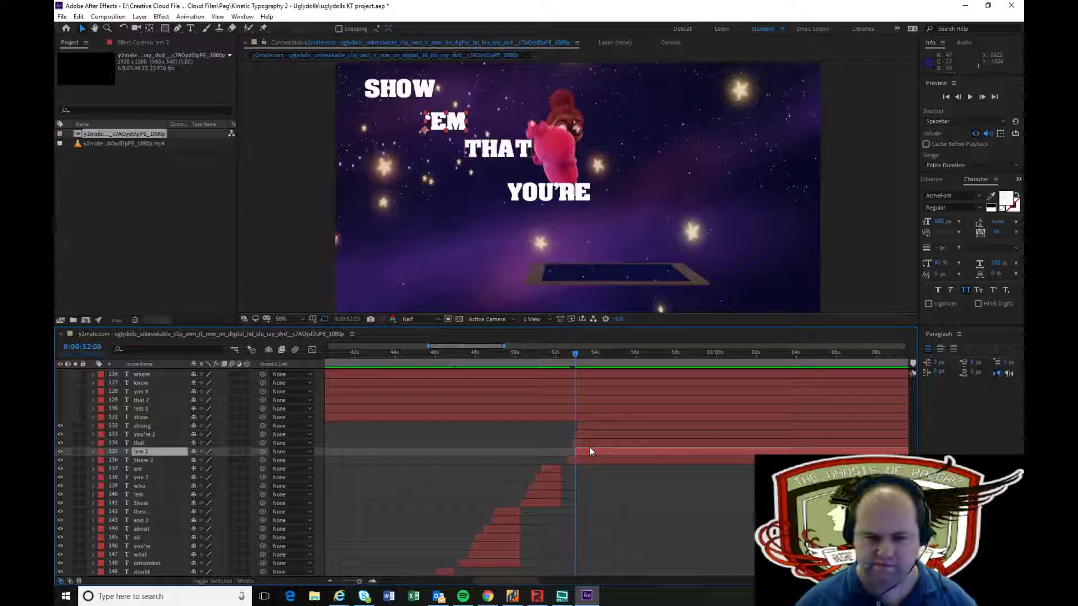
key(Page_Down)
key(Page_Down)
key(Page_Down)
key(Page_Down)
click(589, 443)
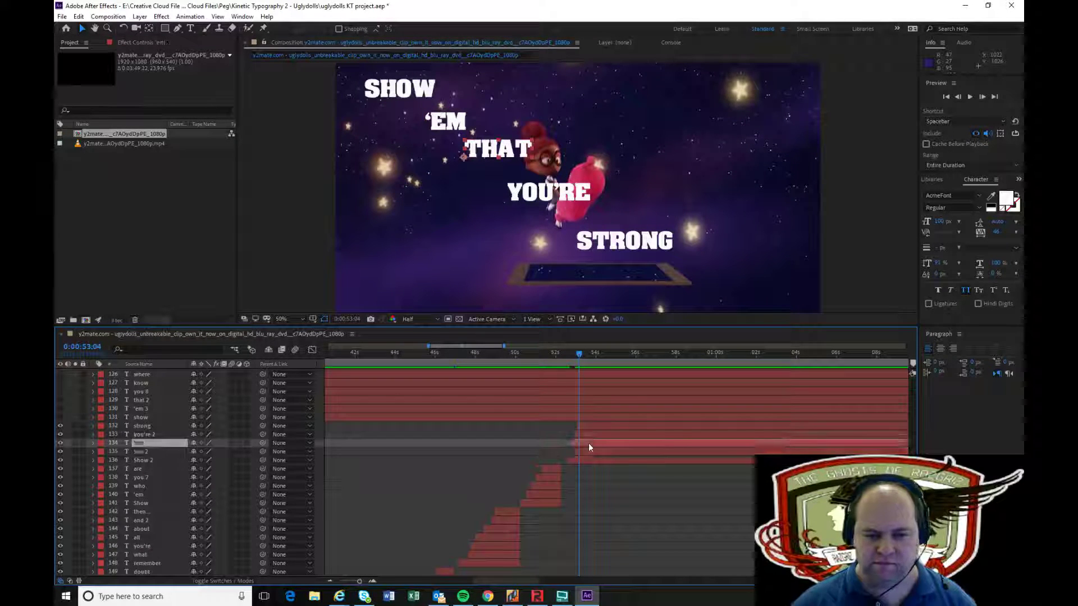
key(Page_Down)
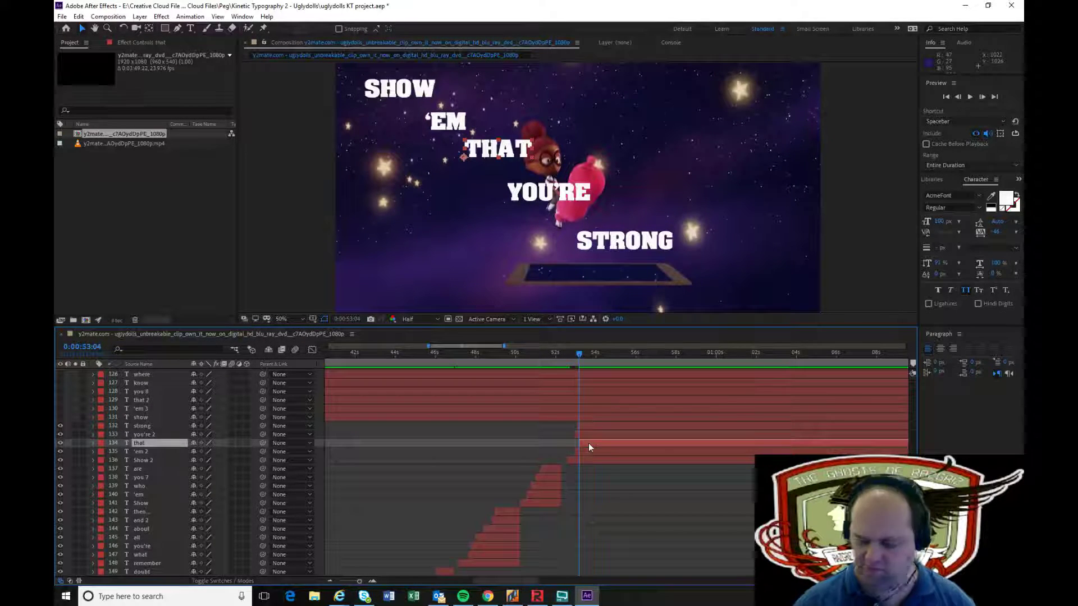
Retrim the start of the "you're 2" layer to 0:00:53:07 and of the "strong" layer to 0:00:53:12
key(Page_Down)
key(Page_Down)
key(Page_Down)
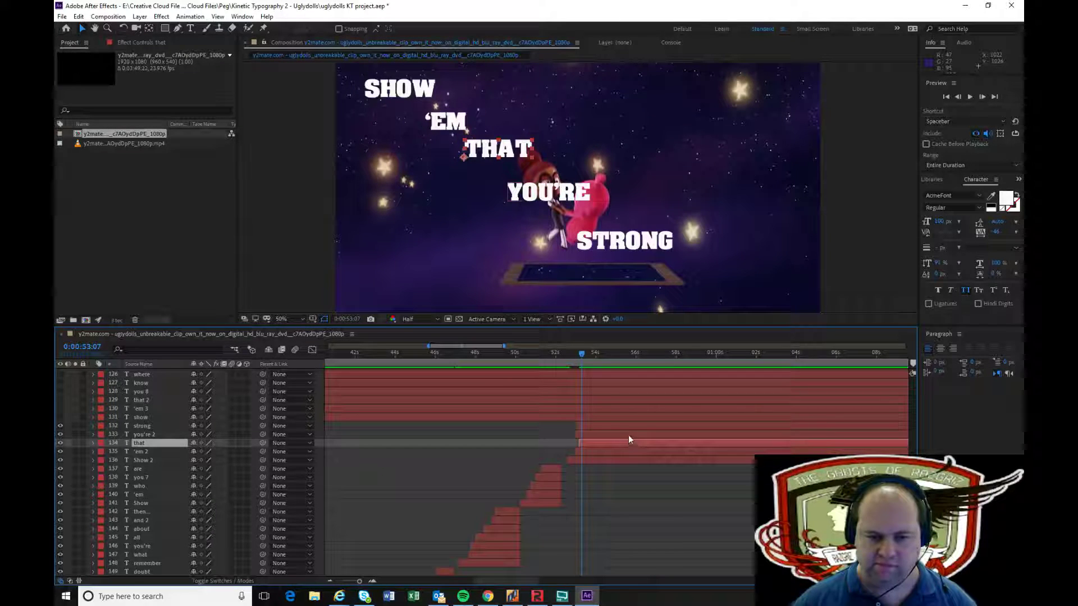
click(628, 435)
key(alt+bracketleft)
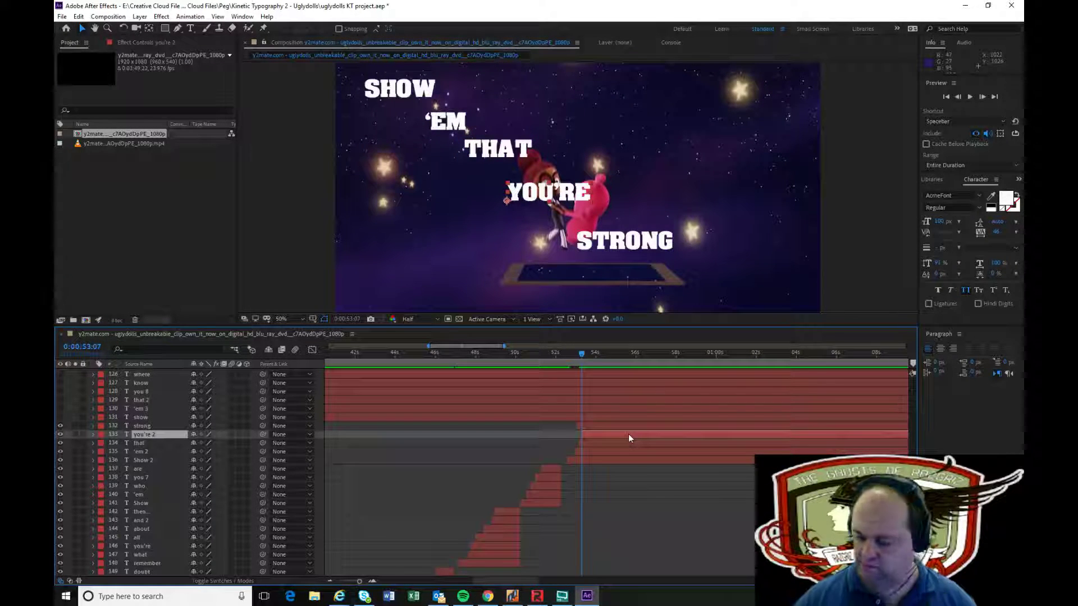
key(Page_Down)
key(Page_Down)
key(Page_Down)
key(Page_Down)
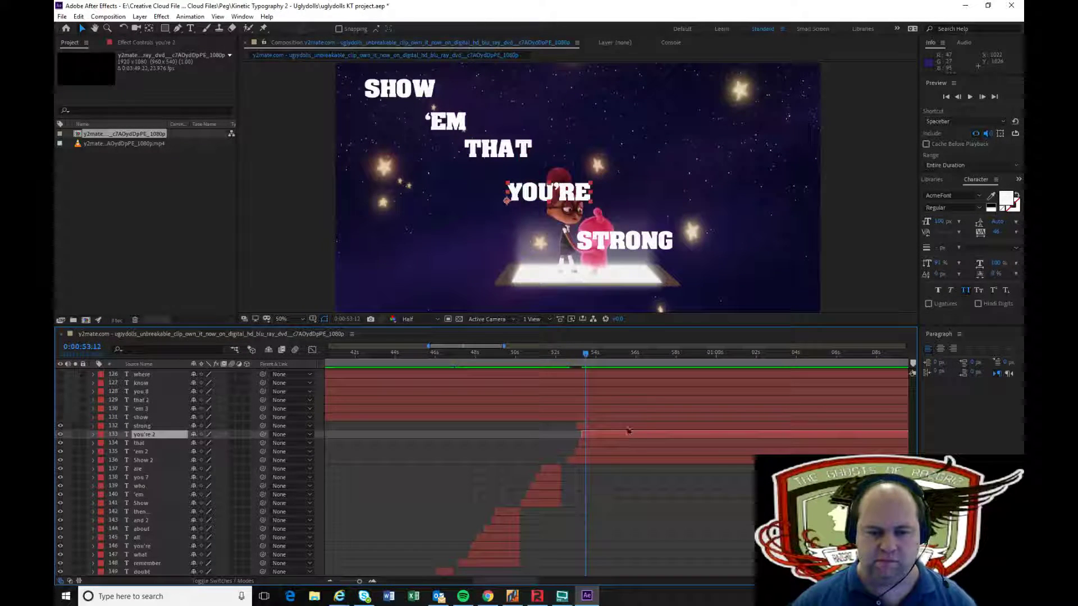
click(626, 427)
key(alt+bracketleft)
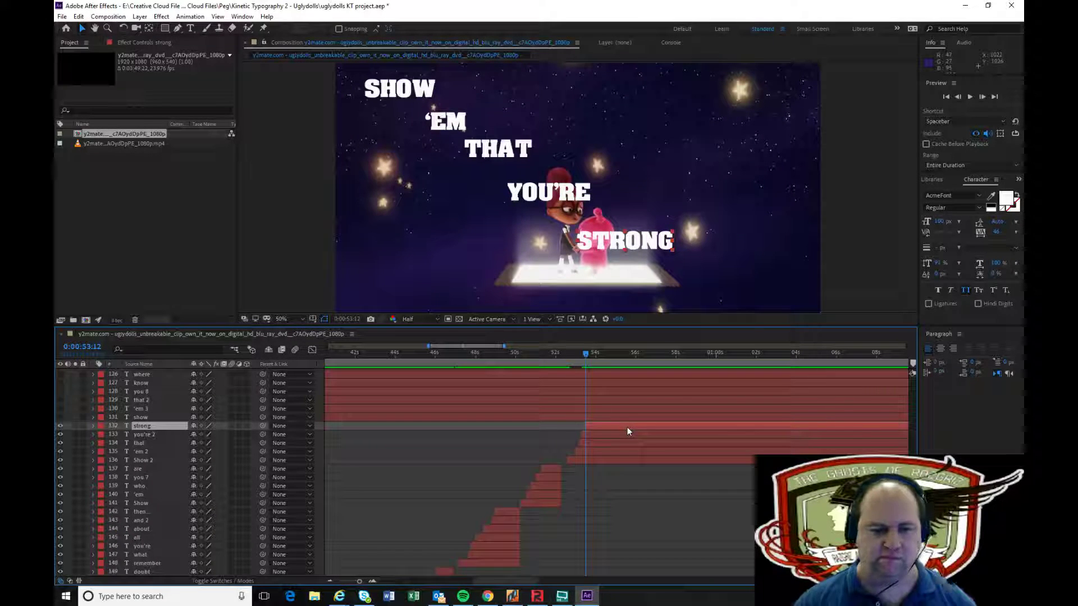
click(559, 362)
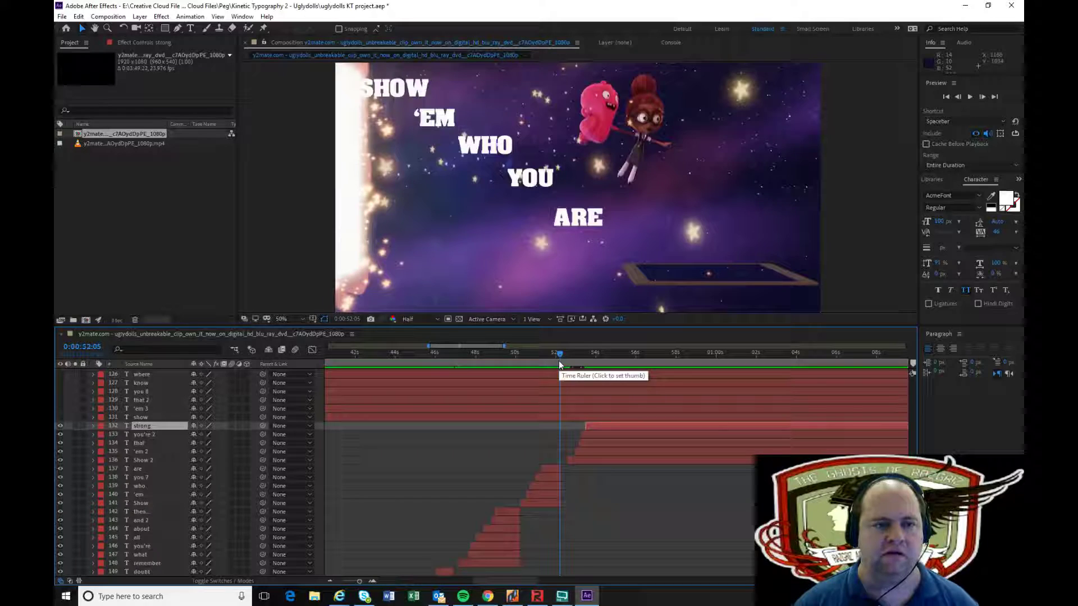
Check the word timing of "Show 'em that you're strong" against the song and retrim the start of the "'em 2" layer to 0:00:52:20
key(space)
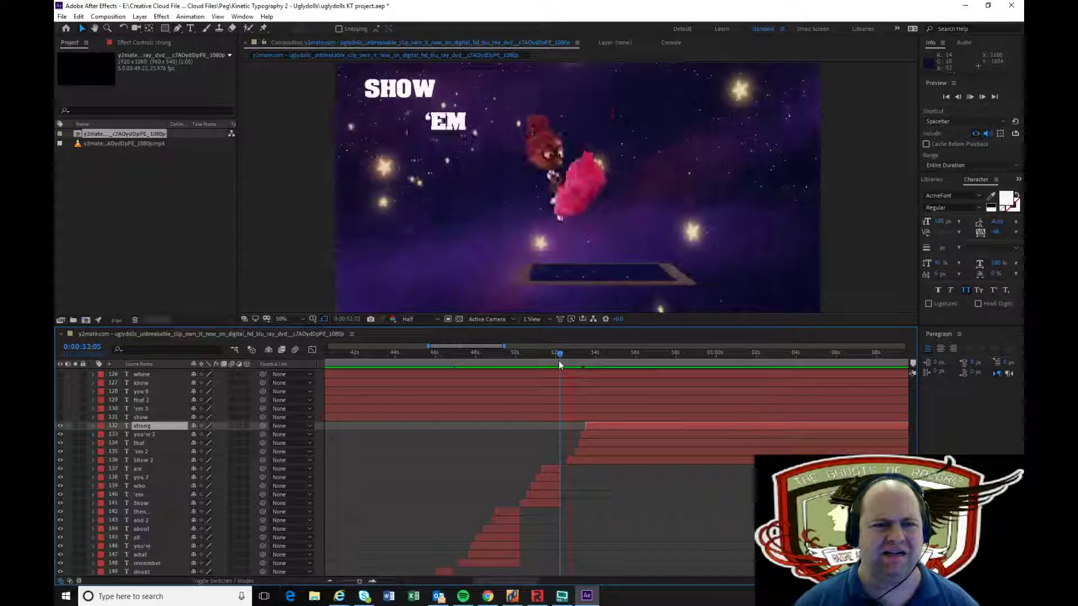
click(596, 360)
click(558, 361)
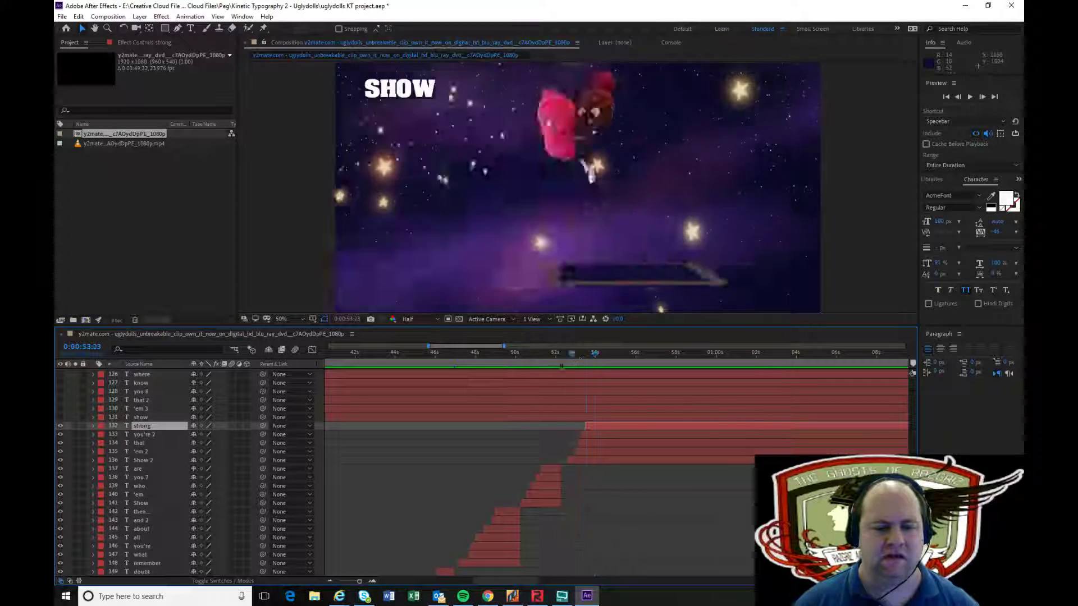
key(space)
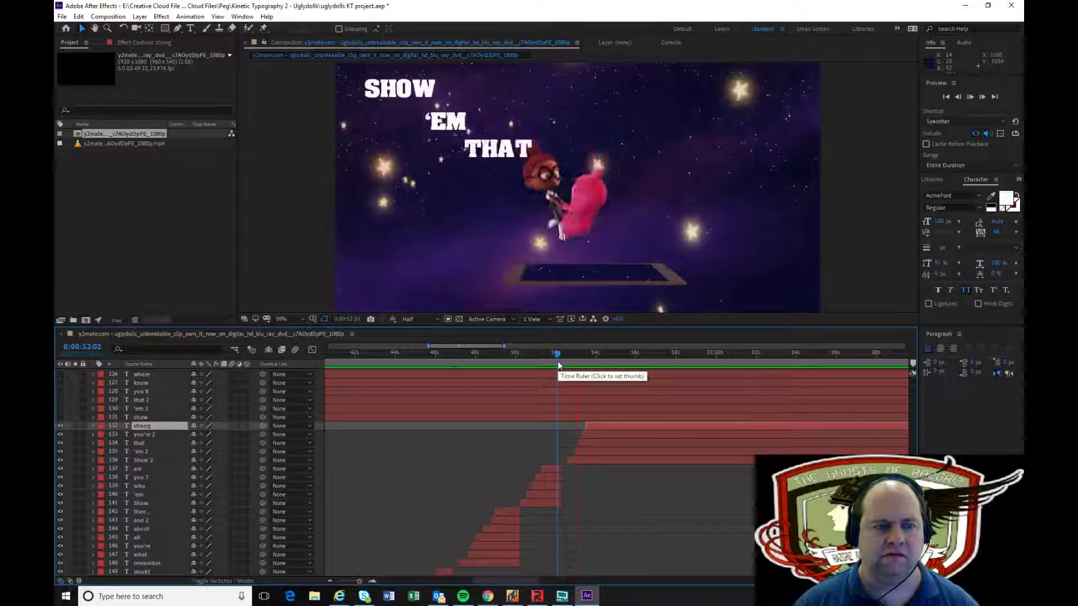
click(573, 358)
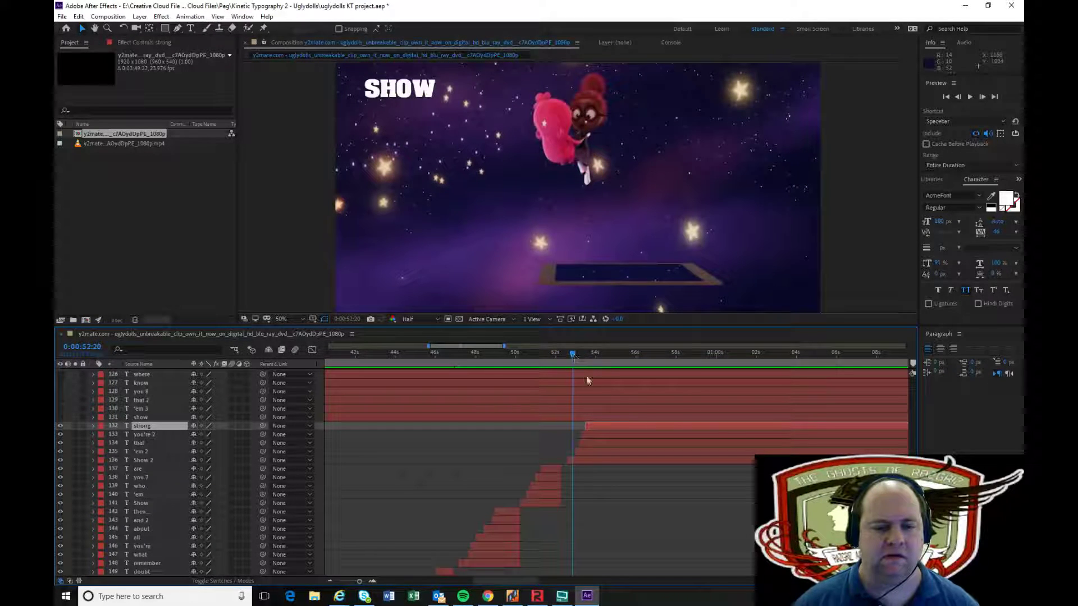
click(601, 451)
key([)
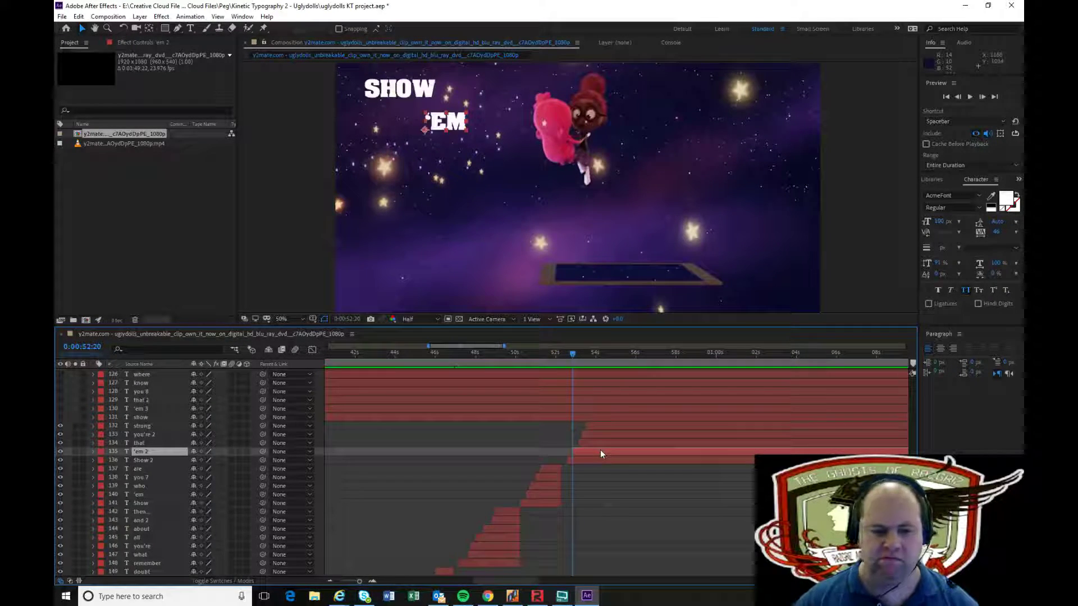
Play the line back again and retrim the start of the "that" layer to 0:00:53:08
click(563, 360)
key(space)
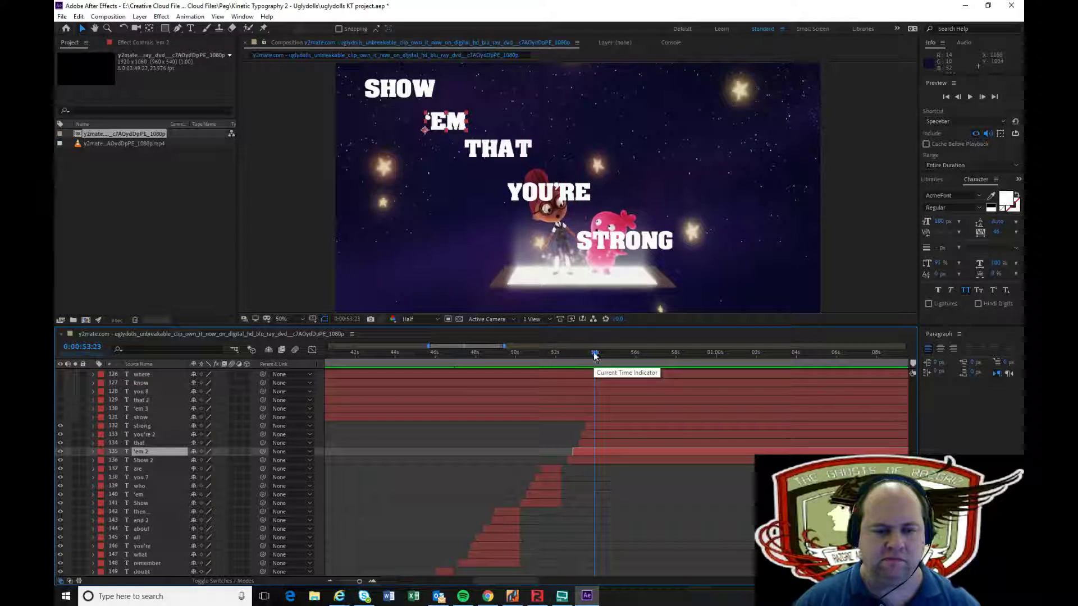
click(580, 359)
click(576, 358)
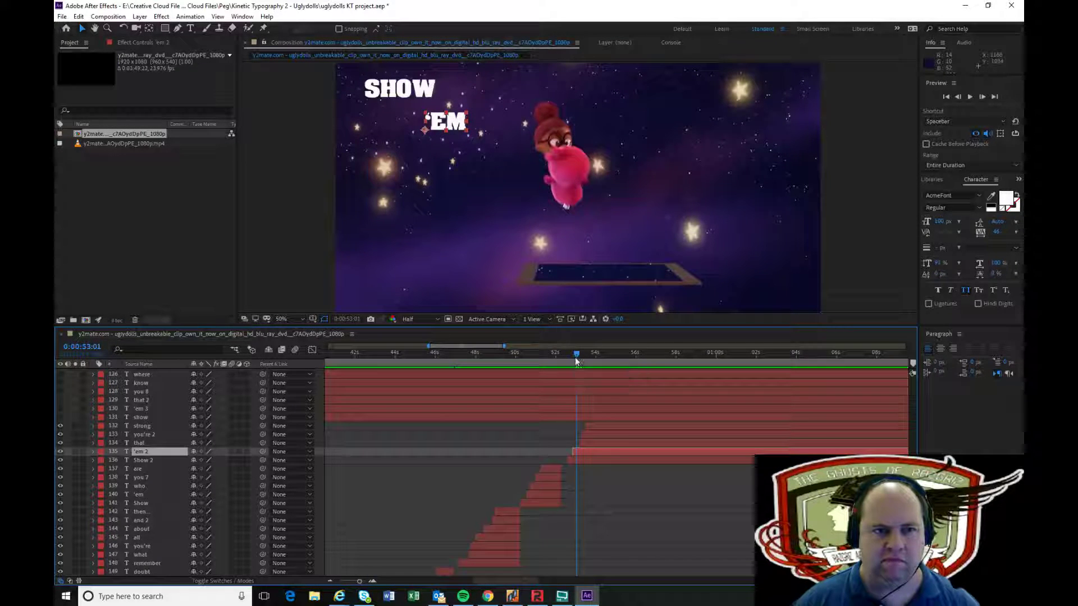
key(space)
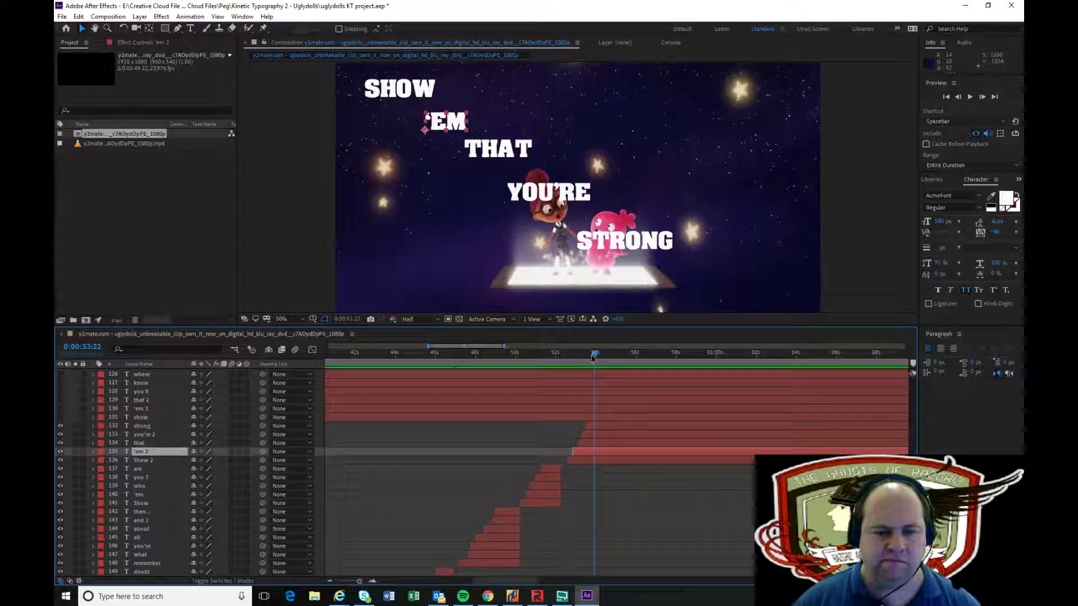
click(579, 358)
click(600, 440)
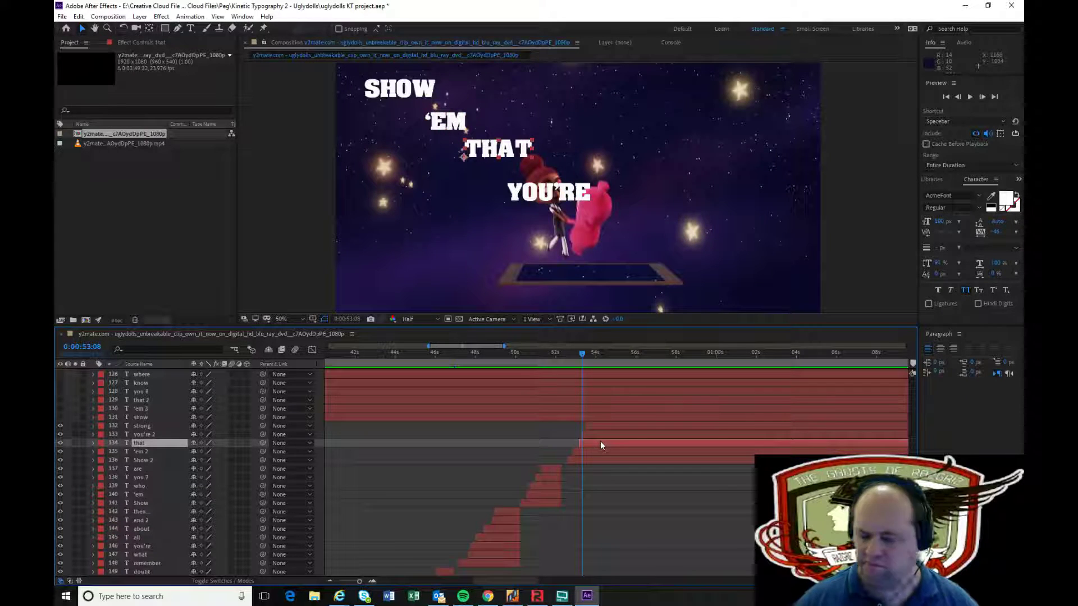
Retrim the start of the "you're 2" layer to 0:00:53:11 and of the "strong" layer to 0:00:53:14
key(Page_Down)
key(Page_Down)
key(Page_Down)
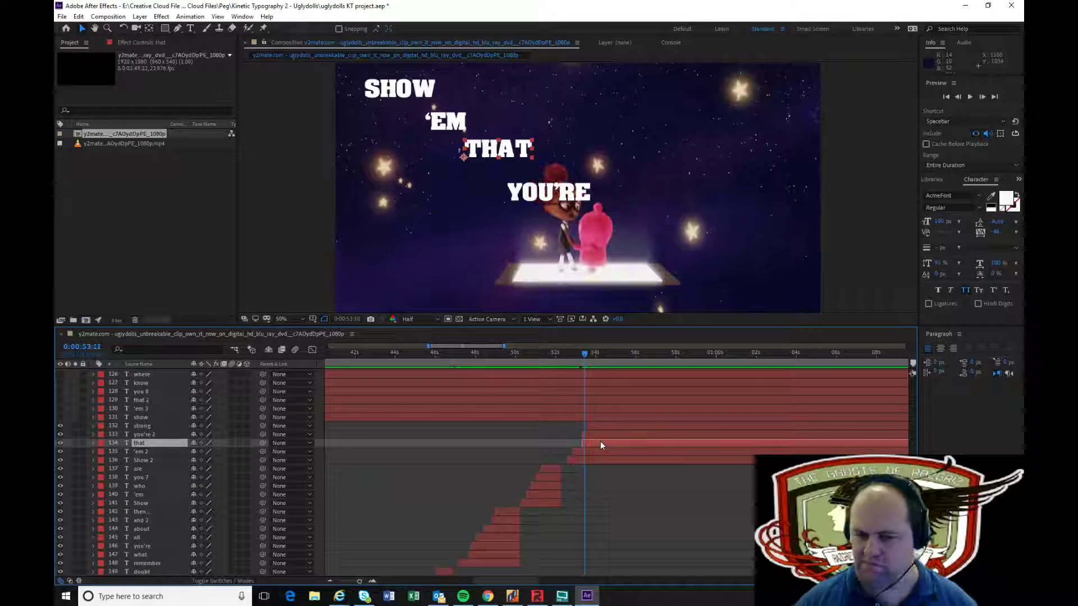
click(614, 434)
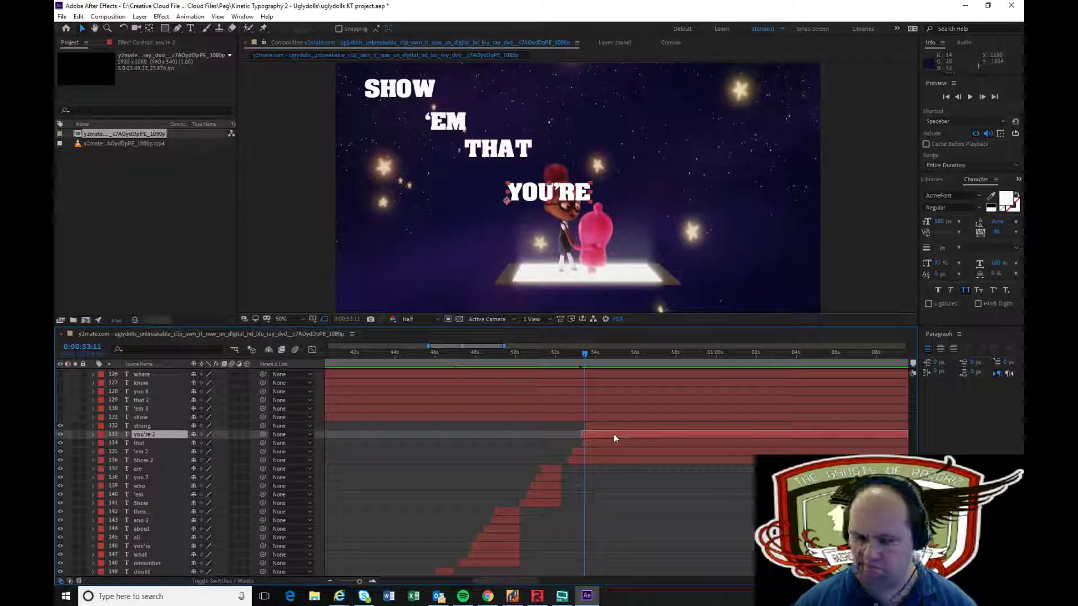
key(Page_Down)
key(Page_Down)
key(Page_Down)
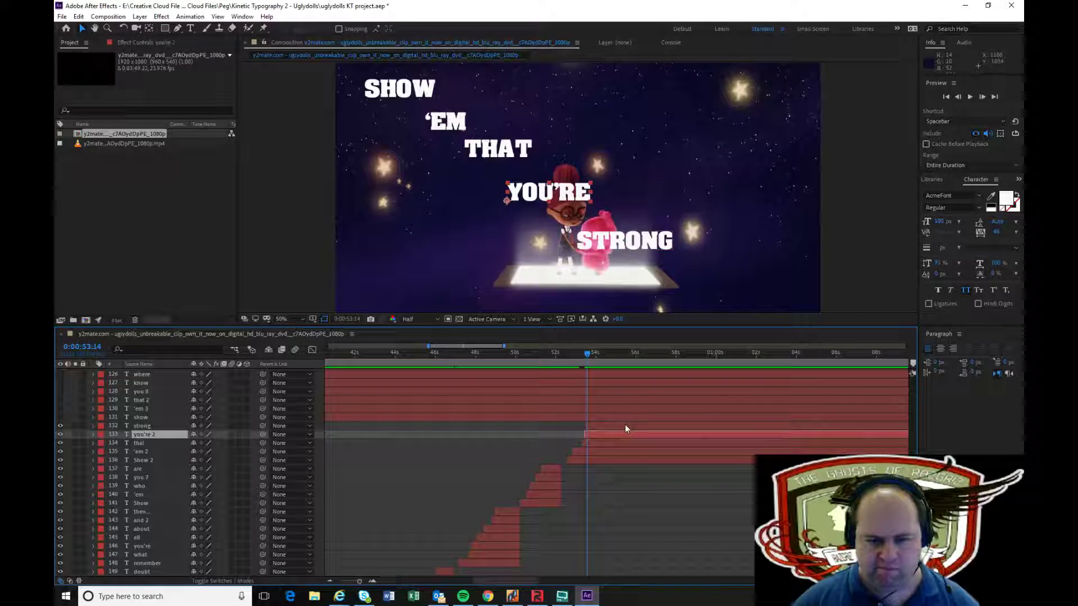
click(625, 427)
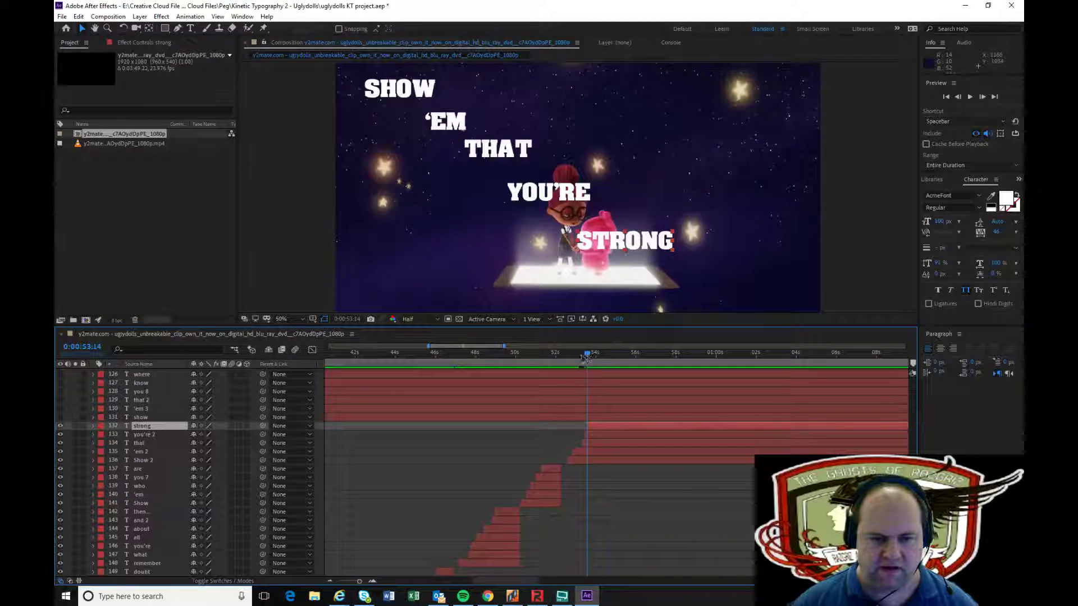
Replay the line against the song and retrim the start of the "you're 2" layer to 0:00:53:16
drag(587, 353, 571, 355)
click(563, 359)
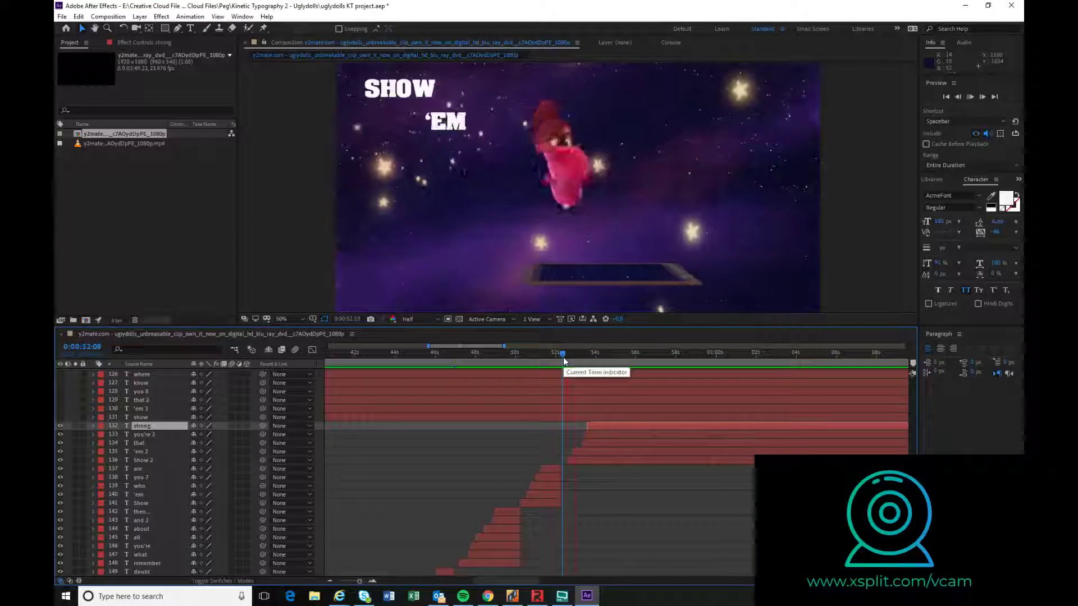
mouse_move(564, 357)
mouse_down()
mouse_move(601, 357)
mouse_move(581, 360)
mouse_up()
click(564, 363)
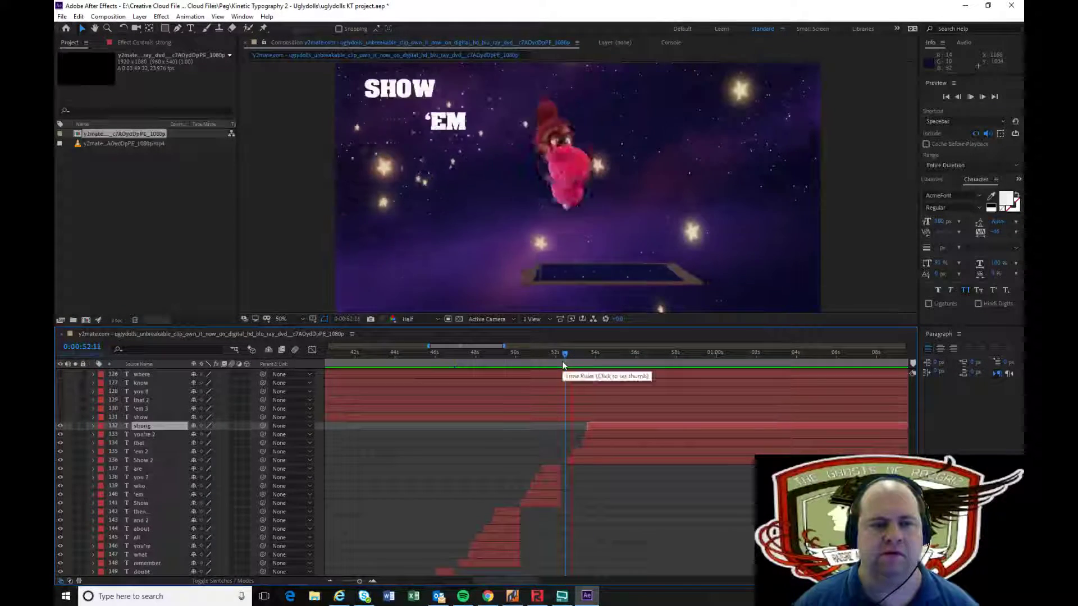
drag(564, 364, 588, 358)
click(601, 436)
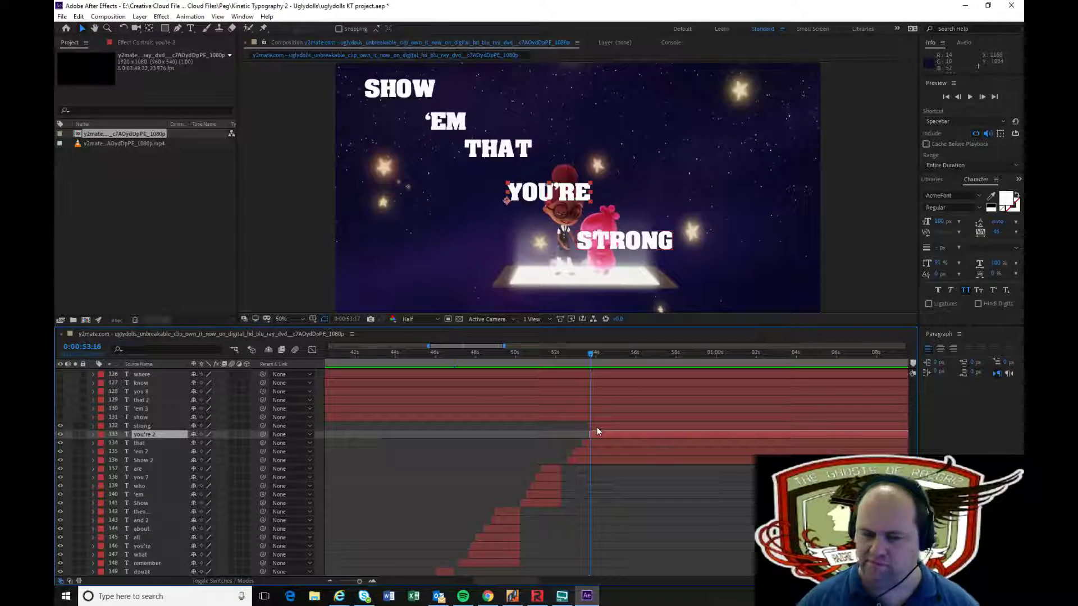
Retrim the start of the "strong" layer to 0:00:53:19, three frames after "you're 2"
key(Page_Down)
key(Page_Down)
key(Page_Down)
click(600, 426)
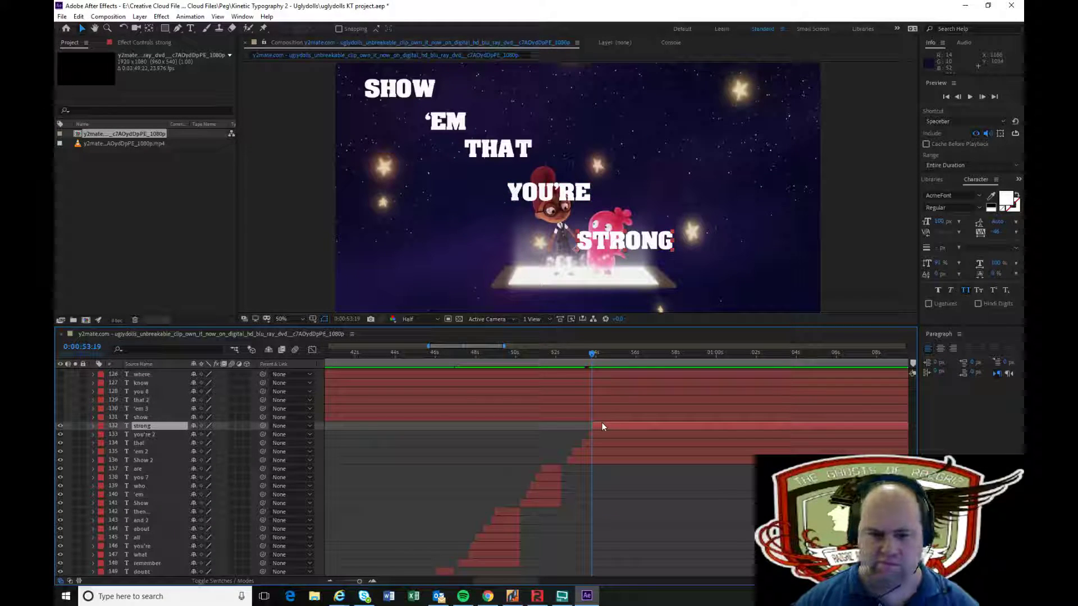
Check the last words of the line in playback and retrim the start of the "you're 2" layer to 0:00:53:14
click(564, 357)
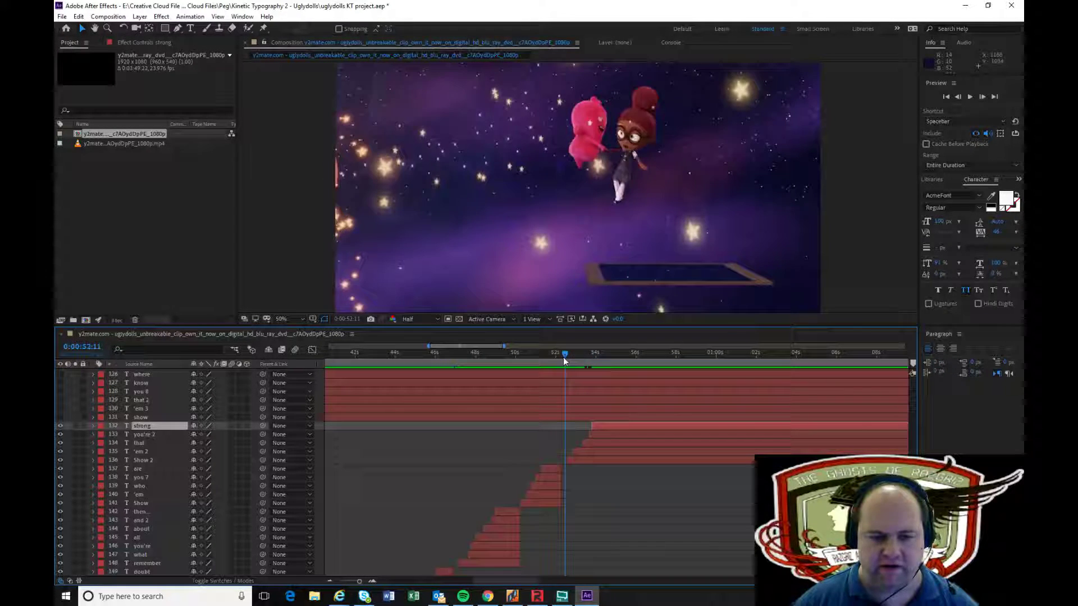
key(space)
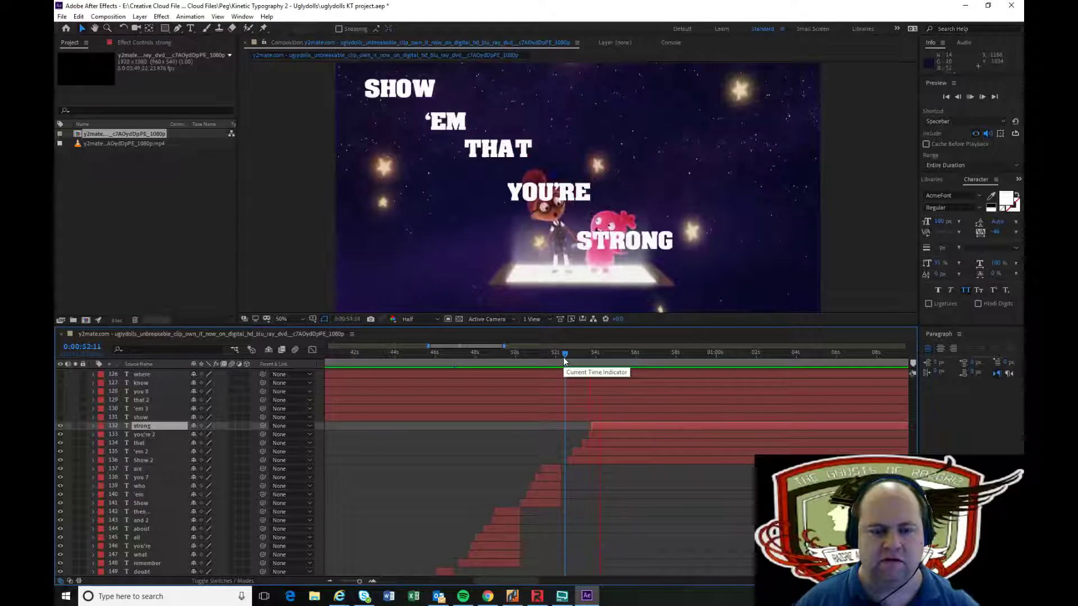
drag(564, 358, 591, 355)
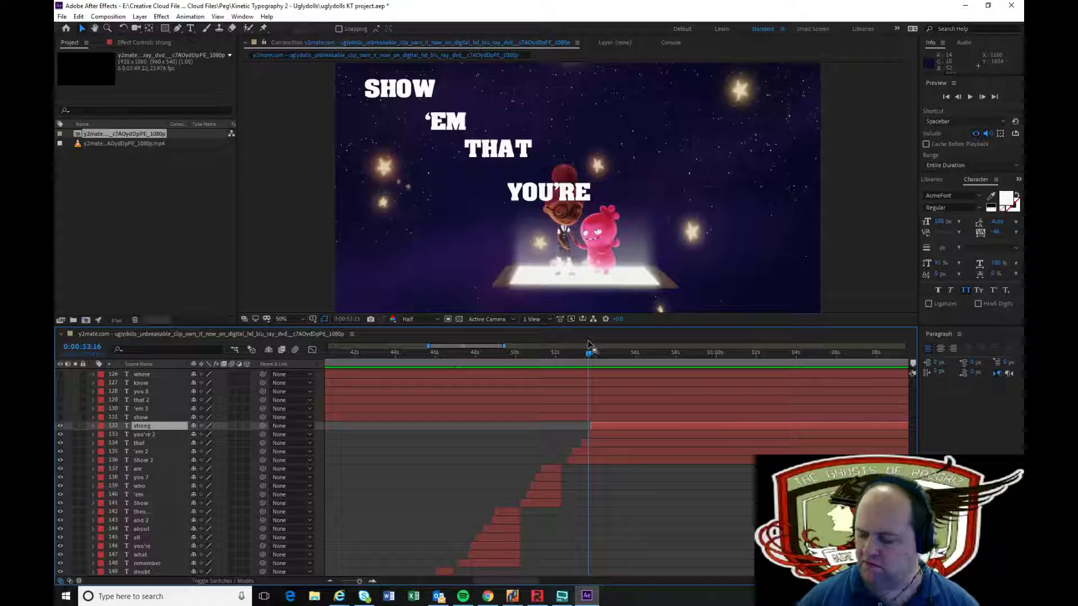
key(Page_Up)
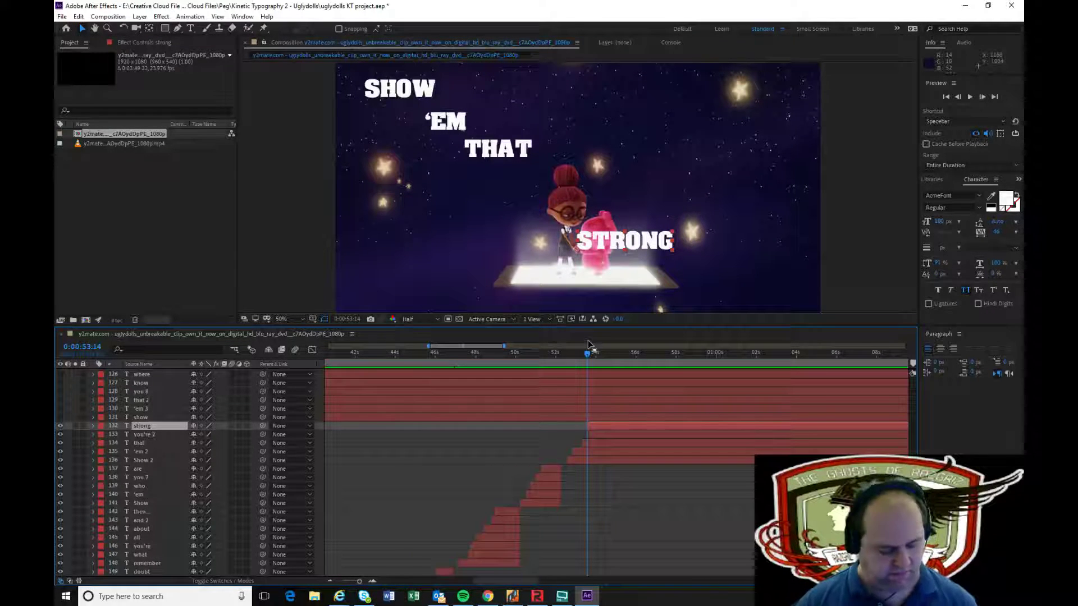
click(639, 434)
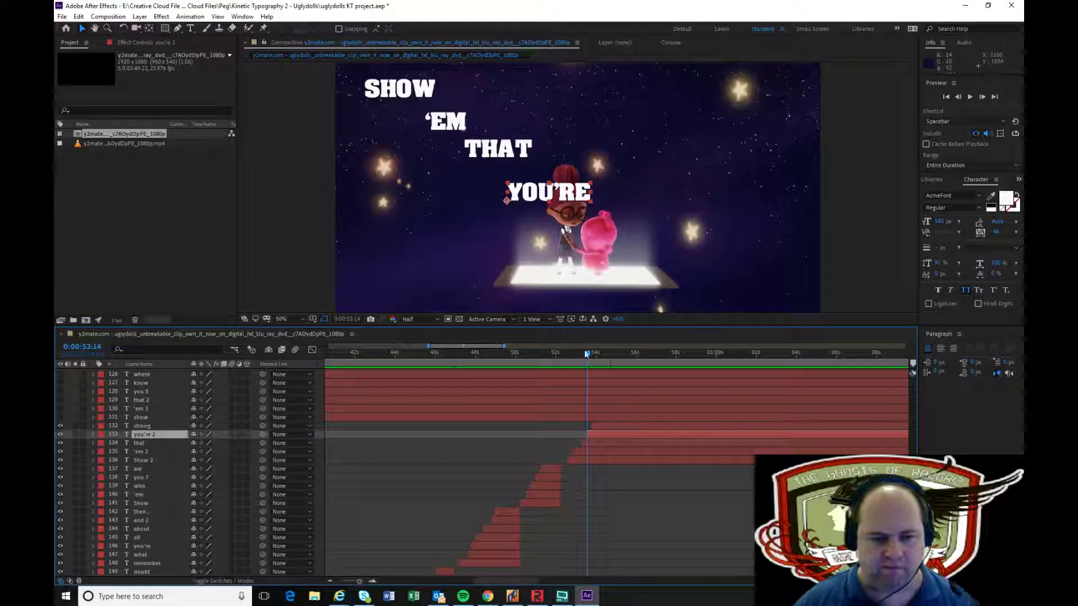
Play the line through to where it ends in the song and trim the ends of the "Show 2" through "strong" layers to 0:00:54:17
drag(588, 355, 568, 356)
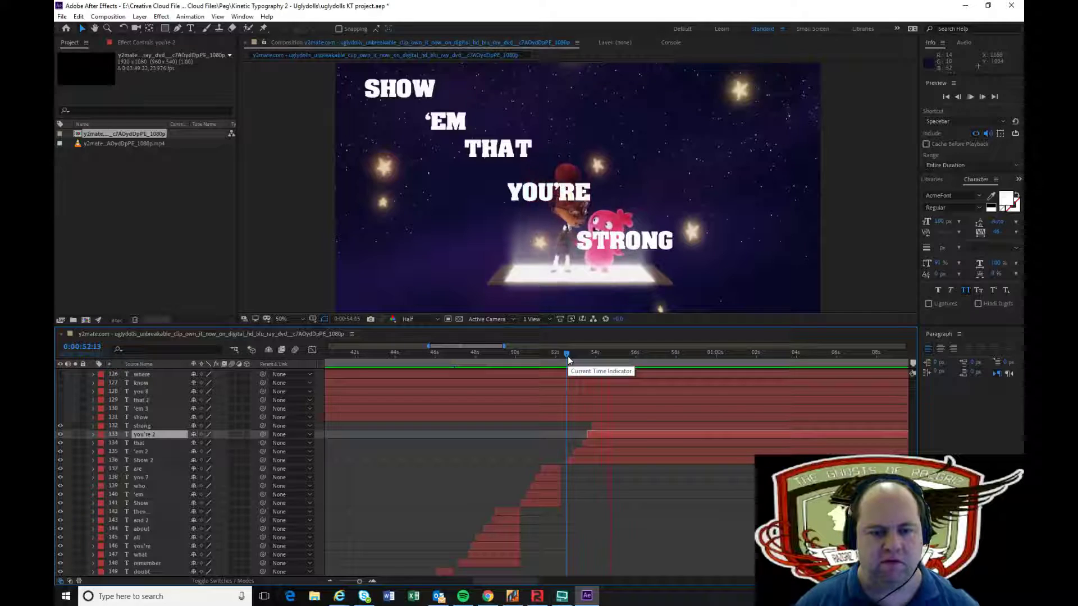
drag(568, 356, 615, 355)
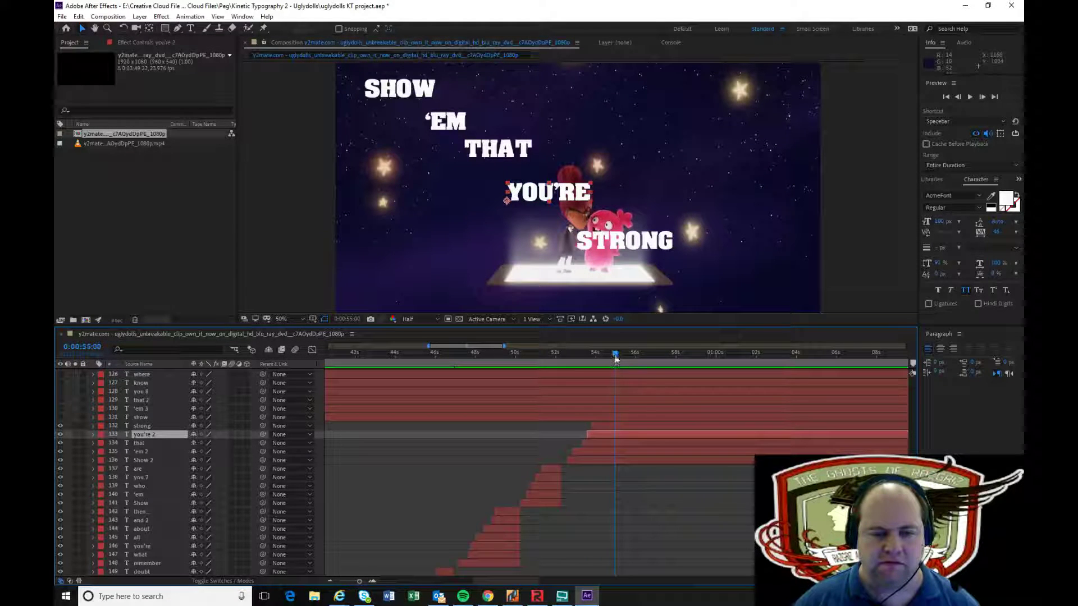
click(568, 355)
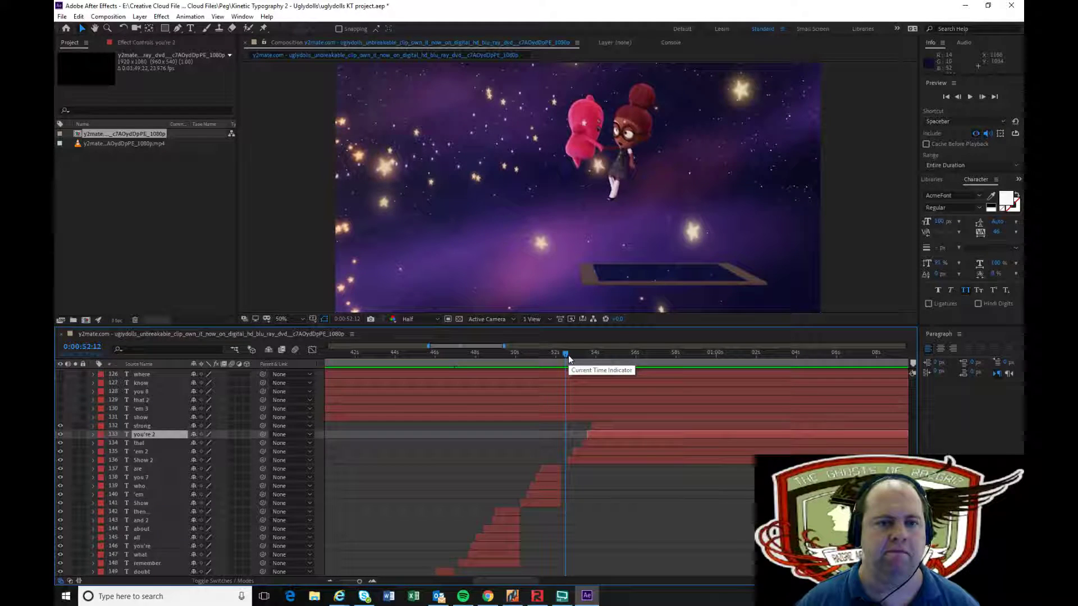
key(space)
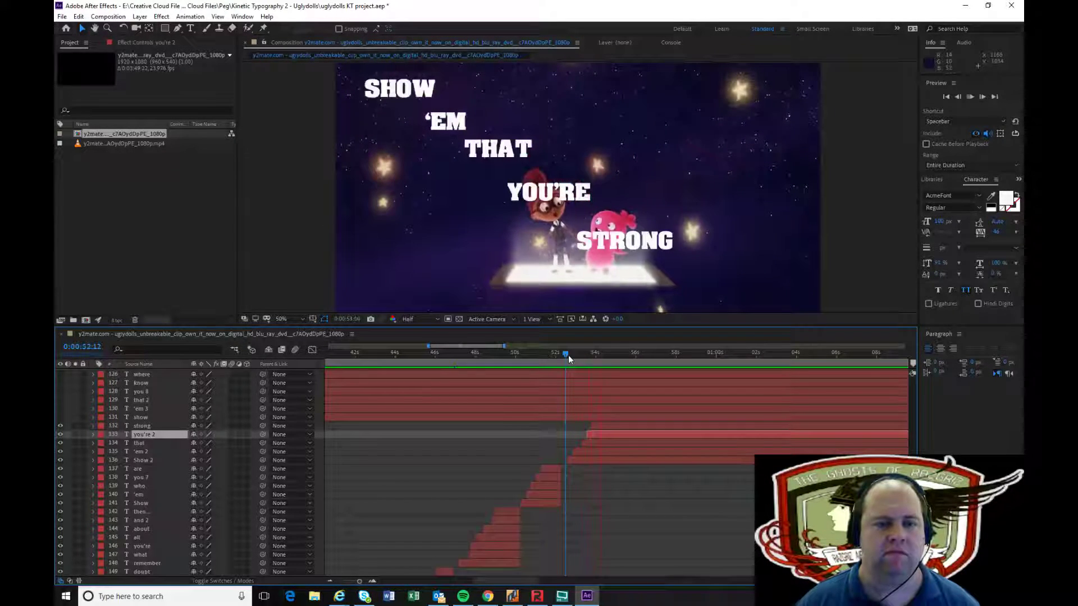
key(space)
ctrl+click(614, 427)
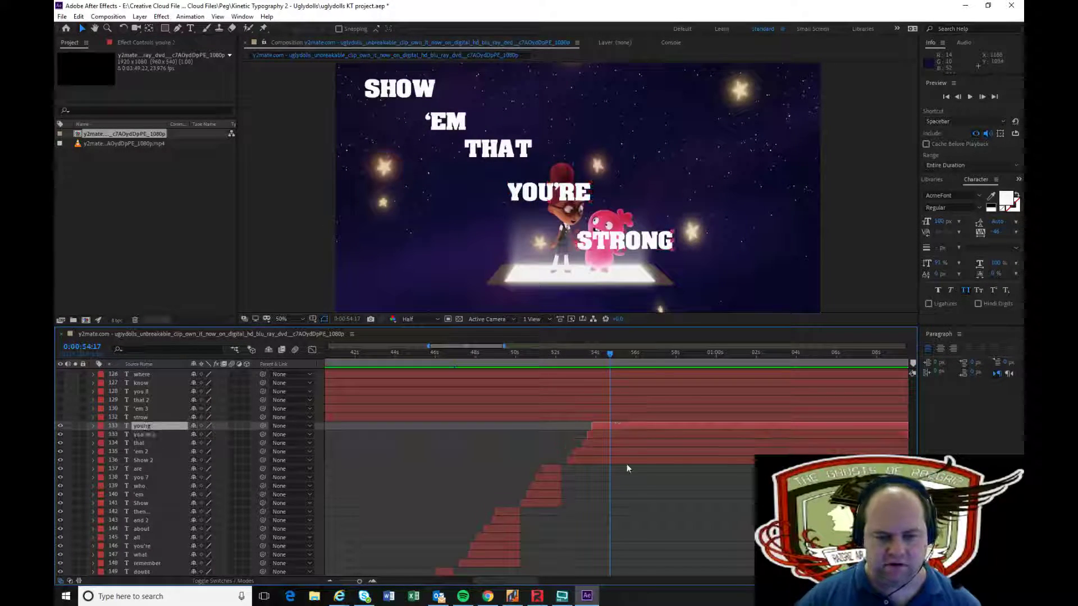
shift+click(627, 460)
key(alt+bracketright)
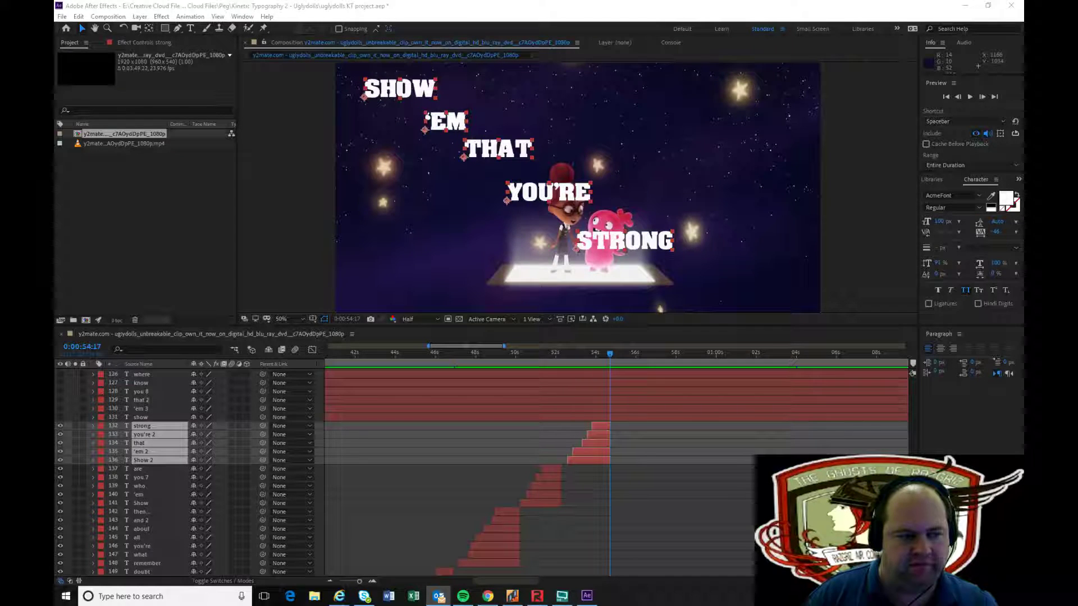
Make the layers from "show" through "belong" visible and trim their starts to 0:00:54:17
scroll(97, 442, up, 3)
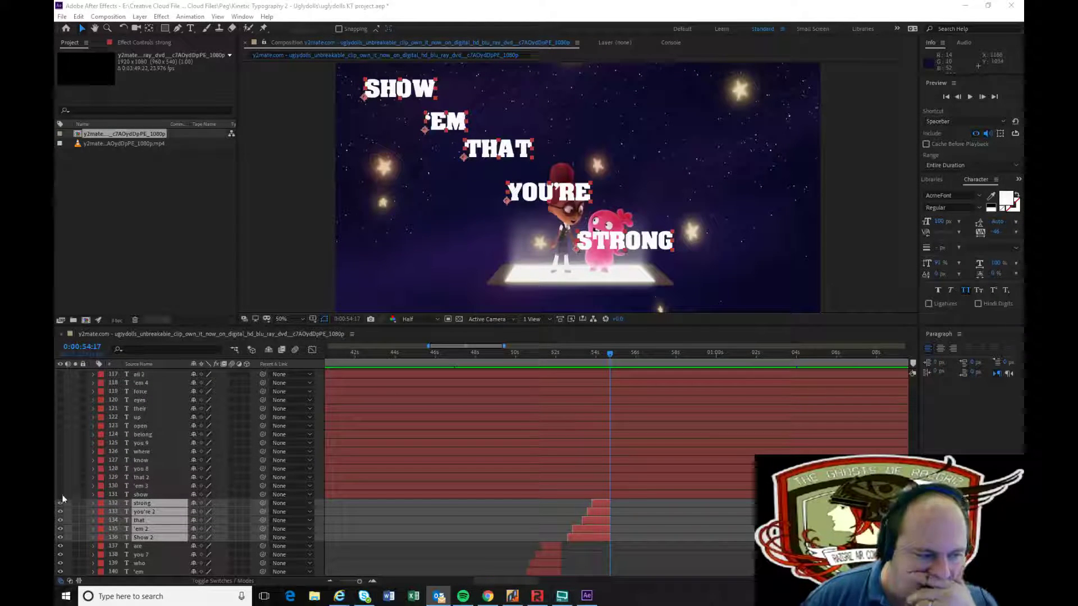
drag(60, 495, 62, 434)
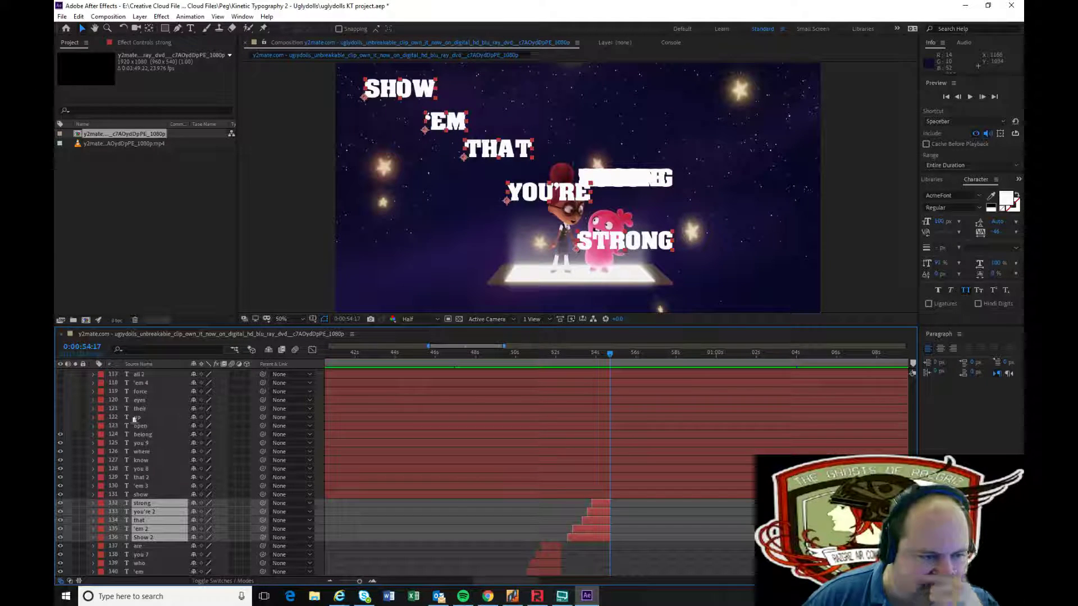
click(639, 494)
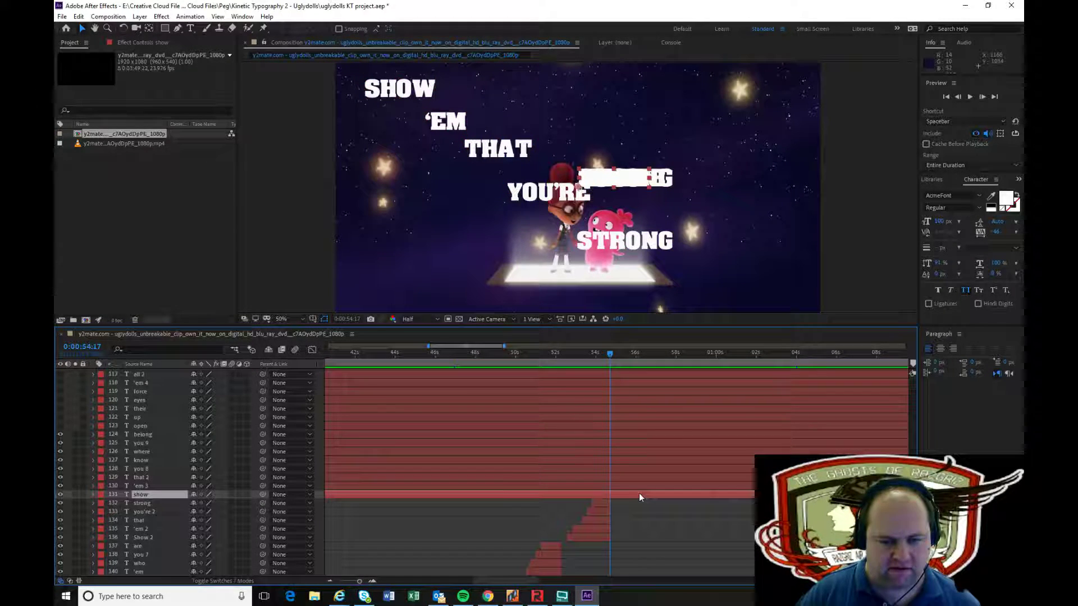
shift+click(639, 435)
key(alt+bracketleft)
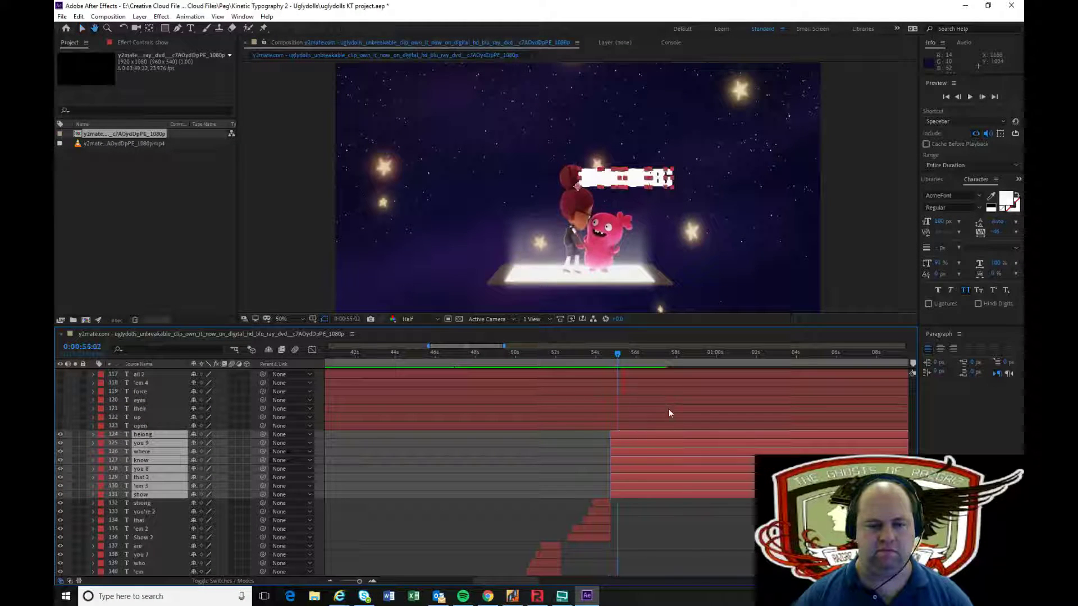
Find where the next line begins in the song and set the start of the "show" layer to 0:00:55:01
key(space)
key(Page_Up)
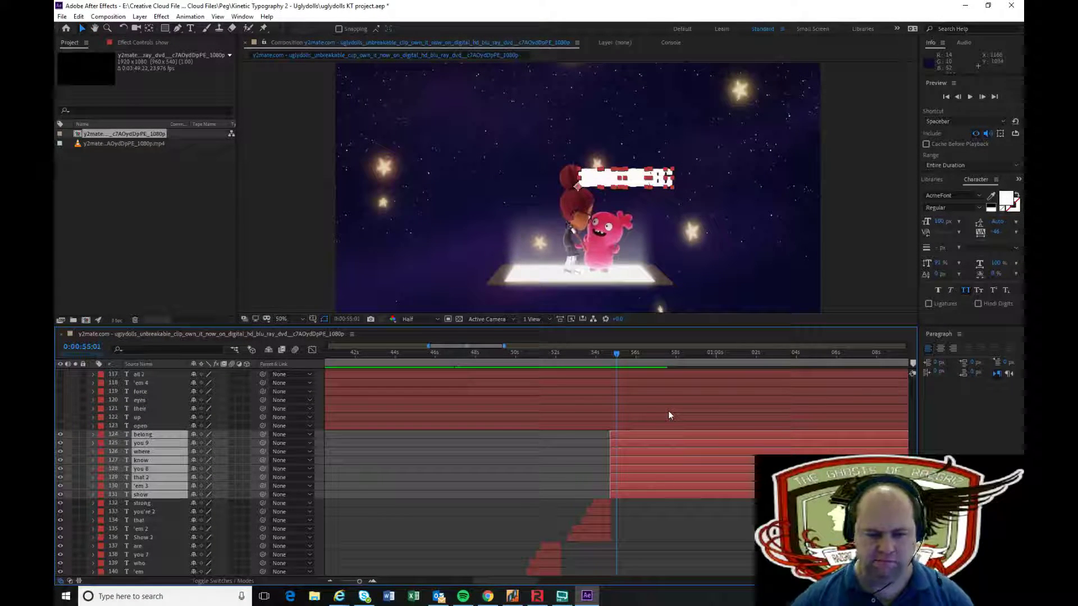
click(695, 501)
click(692, 493)
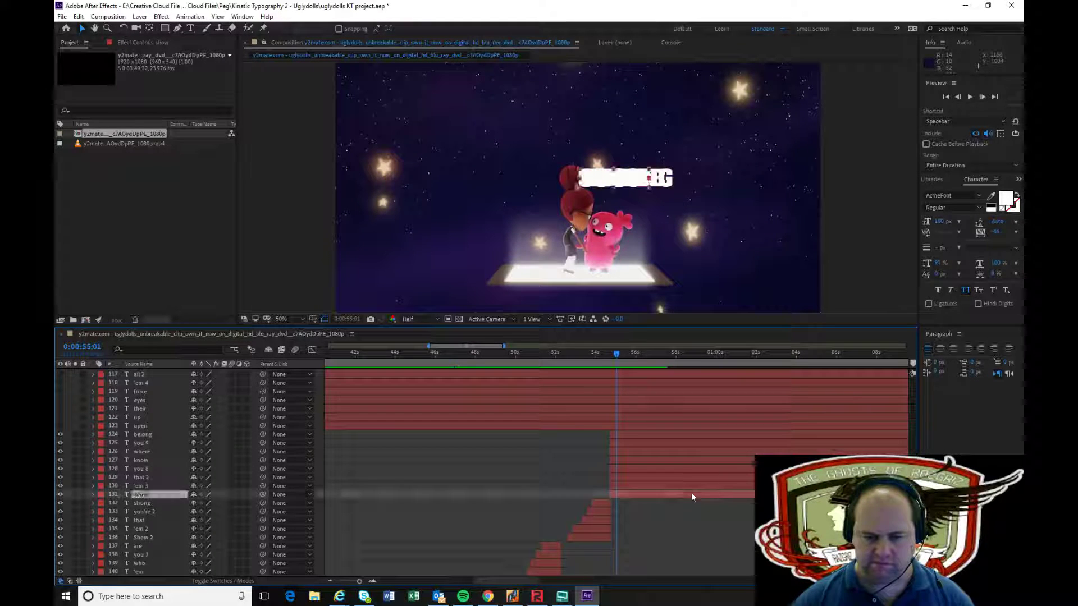
key(bracketleft)
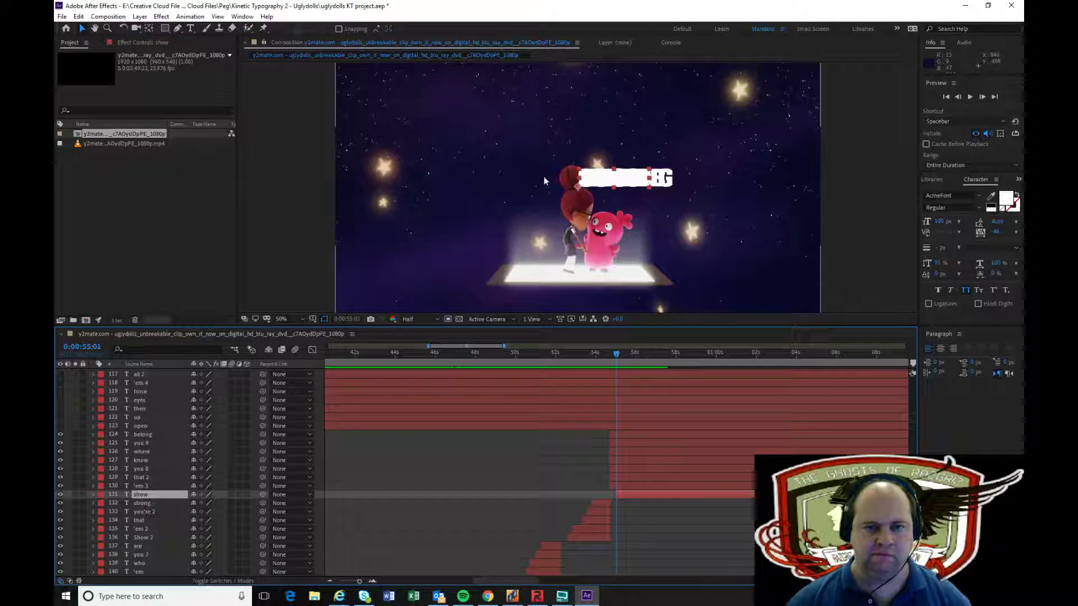
Stagger the words SHOW, 'EM, THAT, YOU and KNOW in a descending row across the upper part of the frame
drag(513, 130, 358, 60)
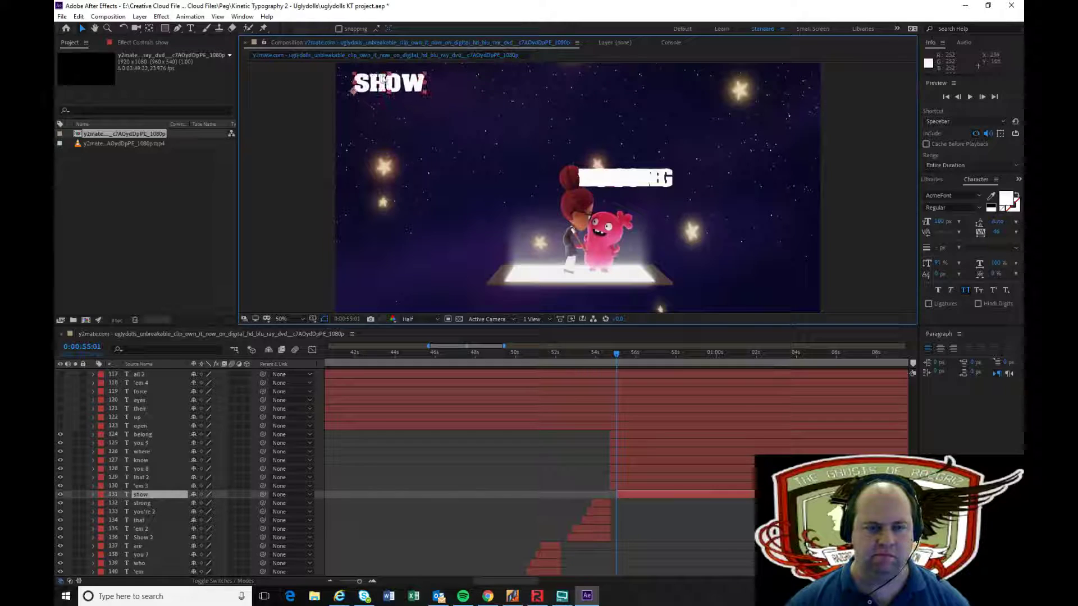
click(633, 486)
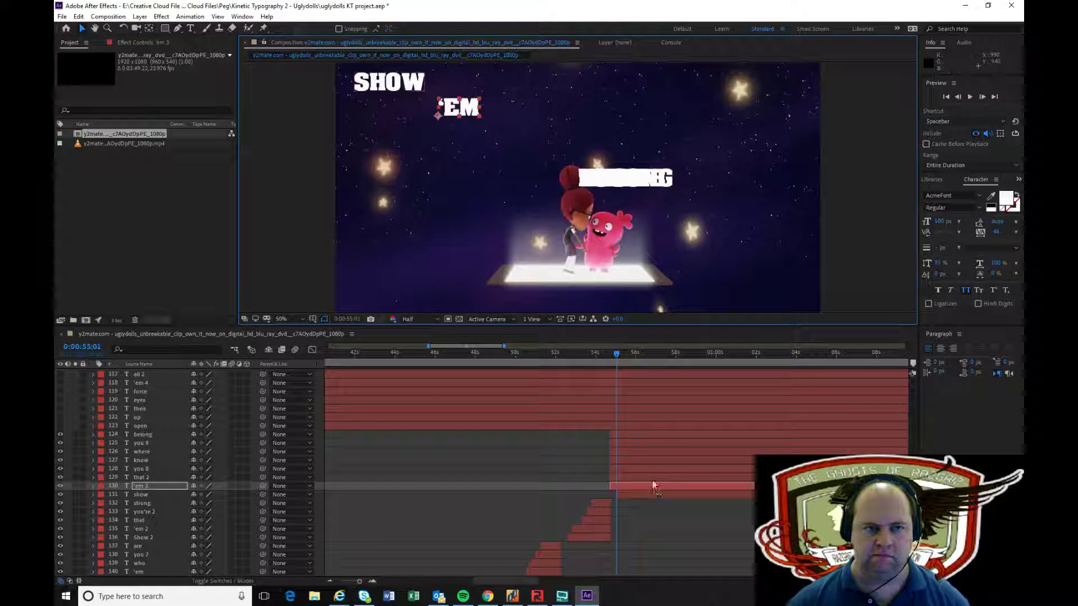
click(690, 477)
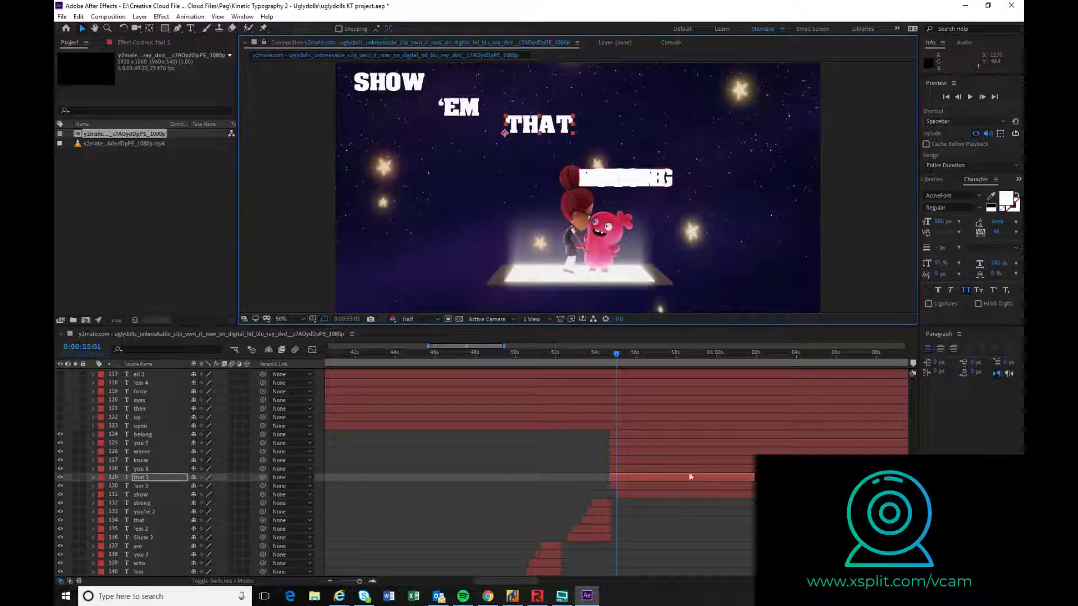
click(649, 466)
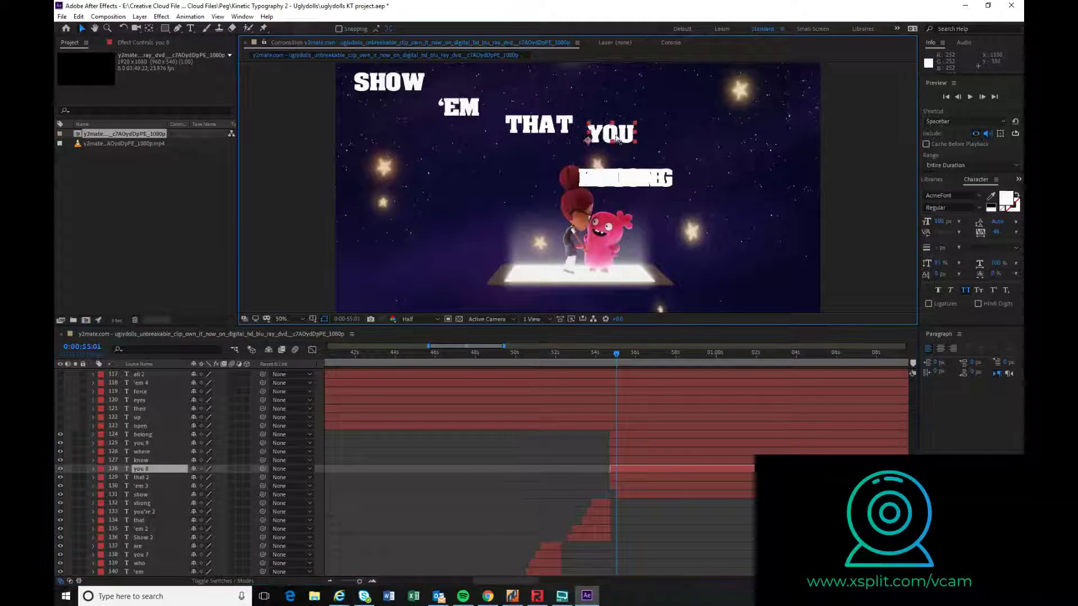
click(633, 460)
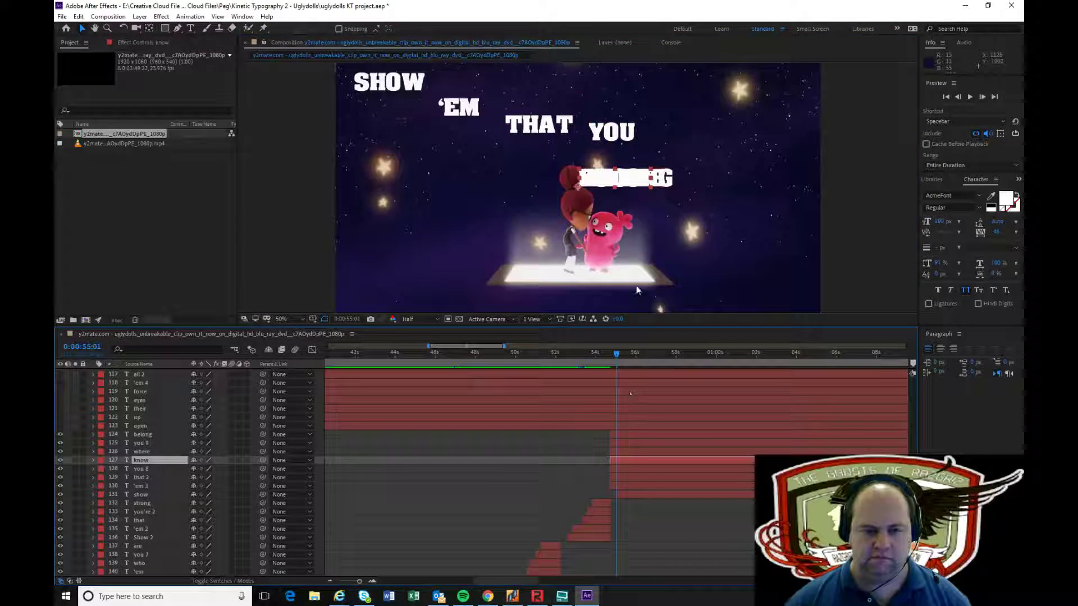
drag(618, 178, 665, 139)
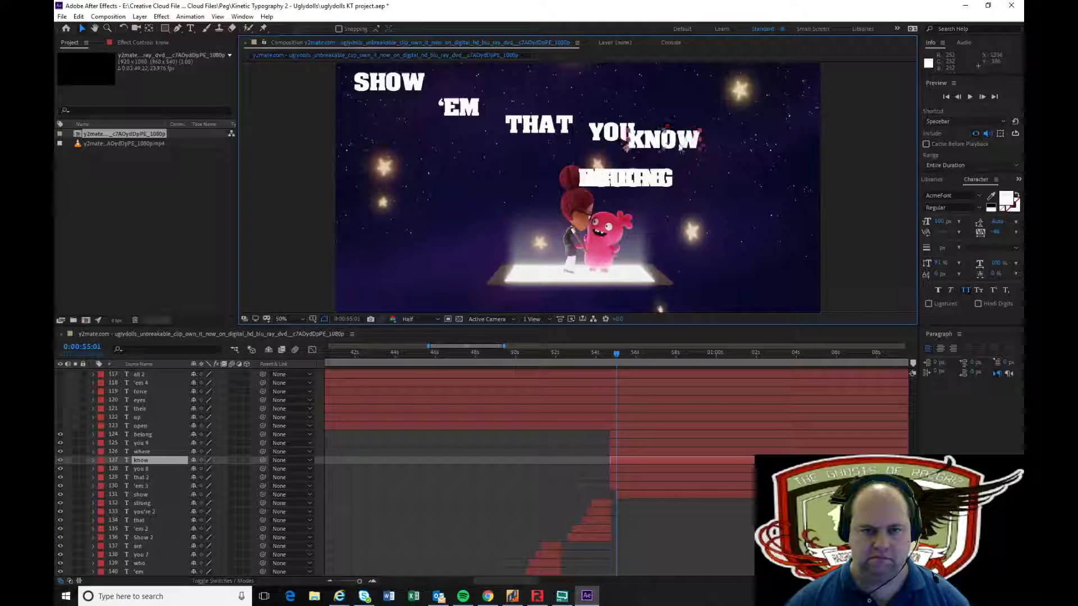
Place WHERE, YOU and BELONG as a second descending row across the lower part of the frame
click(626, 451)
drag(623, 179, 426, 218)
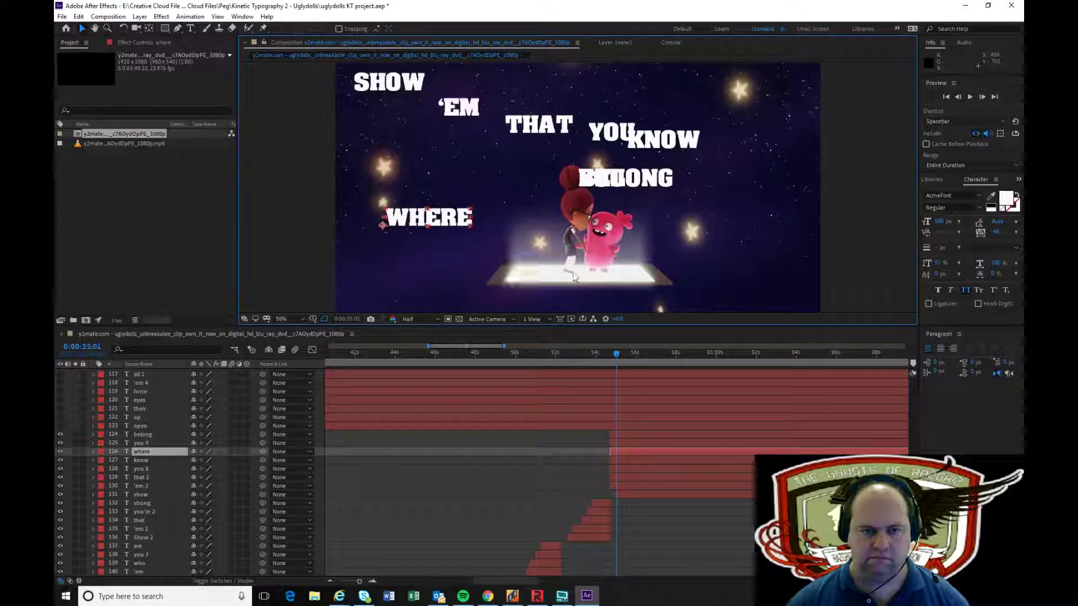
click(625, 440)
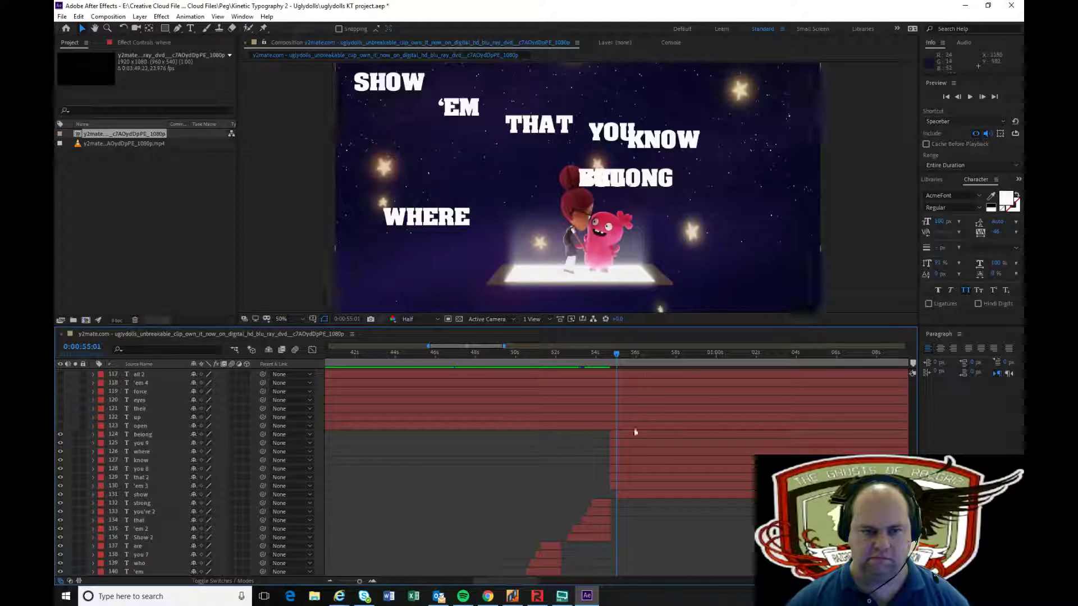
click(632, 443)
drag(623, 179, 548, 236)
click(595, 303)
click(631, 435)
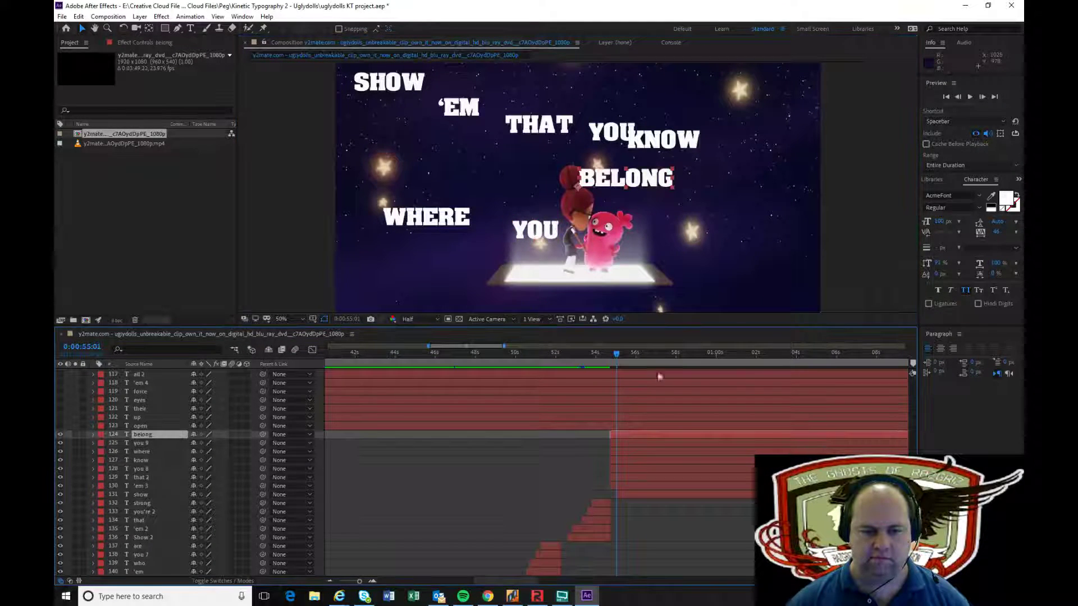
drag(664, 177, 758, 255)
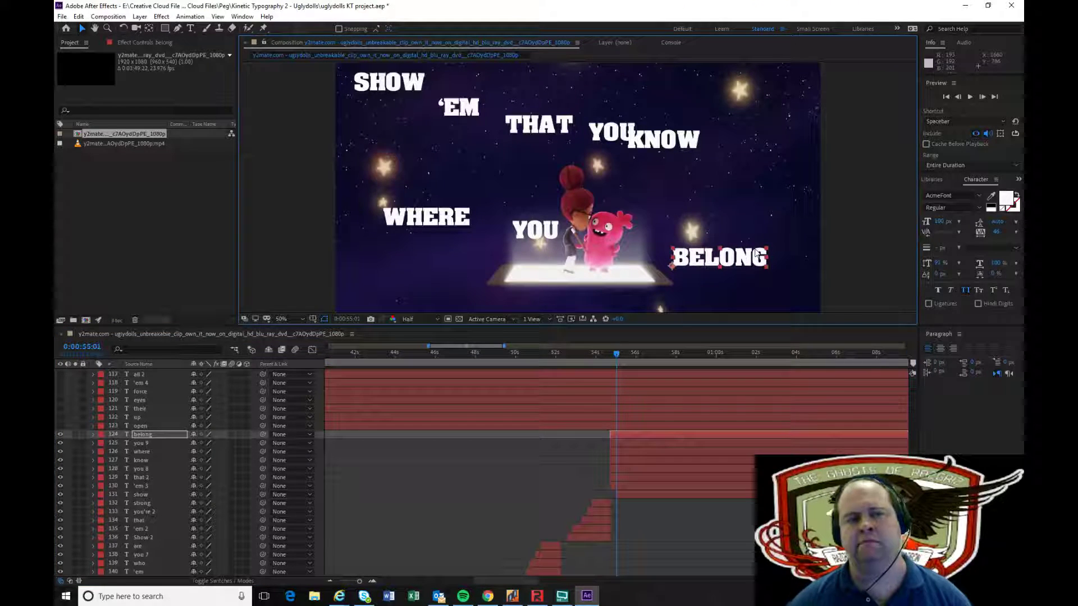
Trim the start of the "'em 3" layer to 0:00:55:04
click(618, 357)
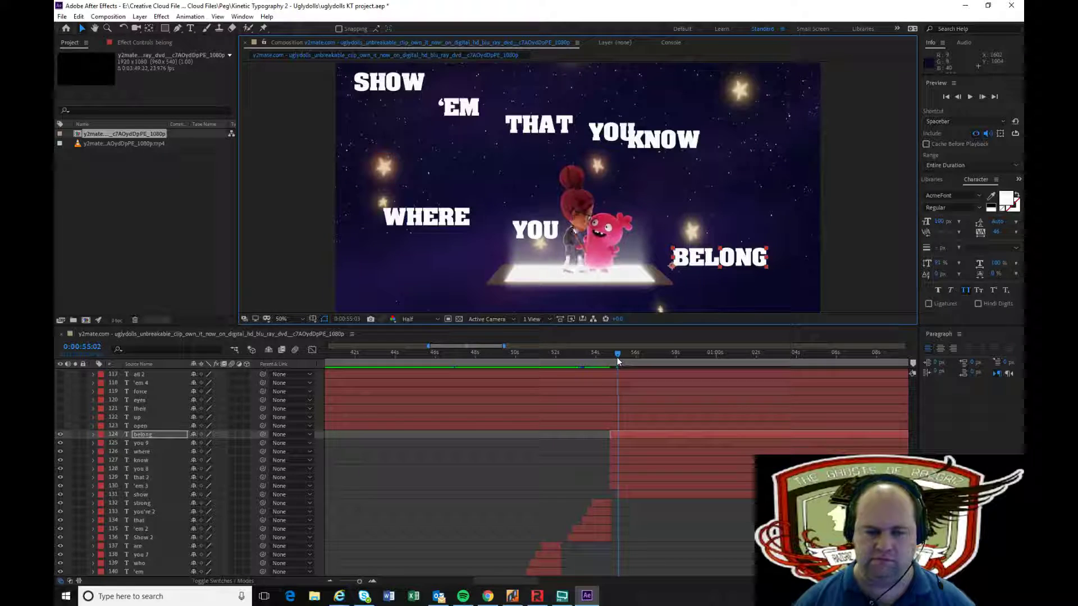
click(647, 486)
key(alt+bracketleft)
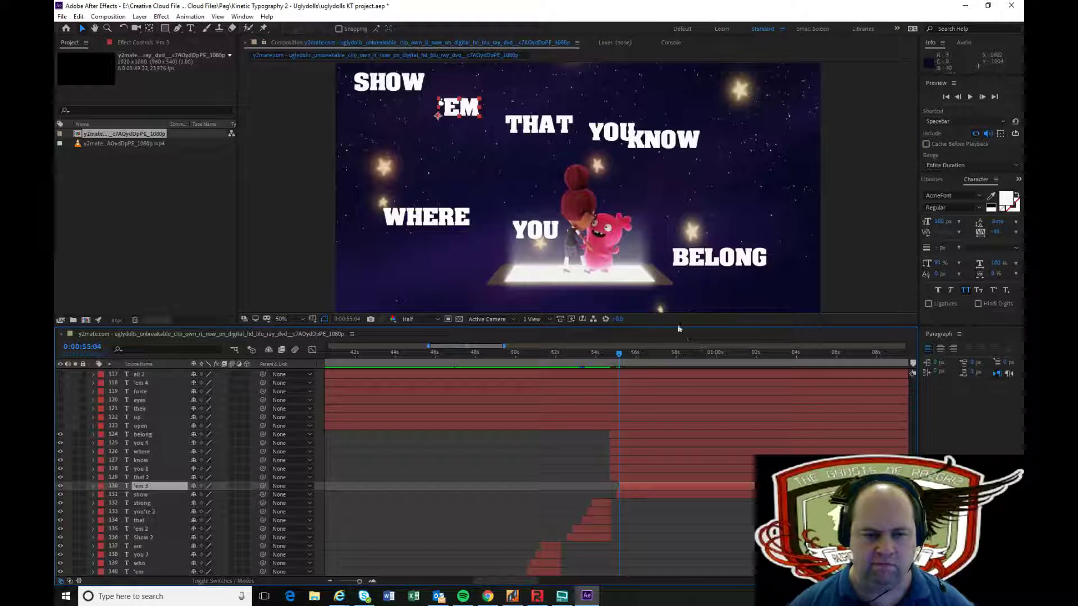
Find where "that" is sung and trim the start of the "that 2" layer to 0:00:55:16
drag(620, 356, 606, 354)
click(629, 356)
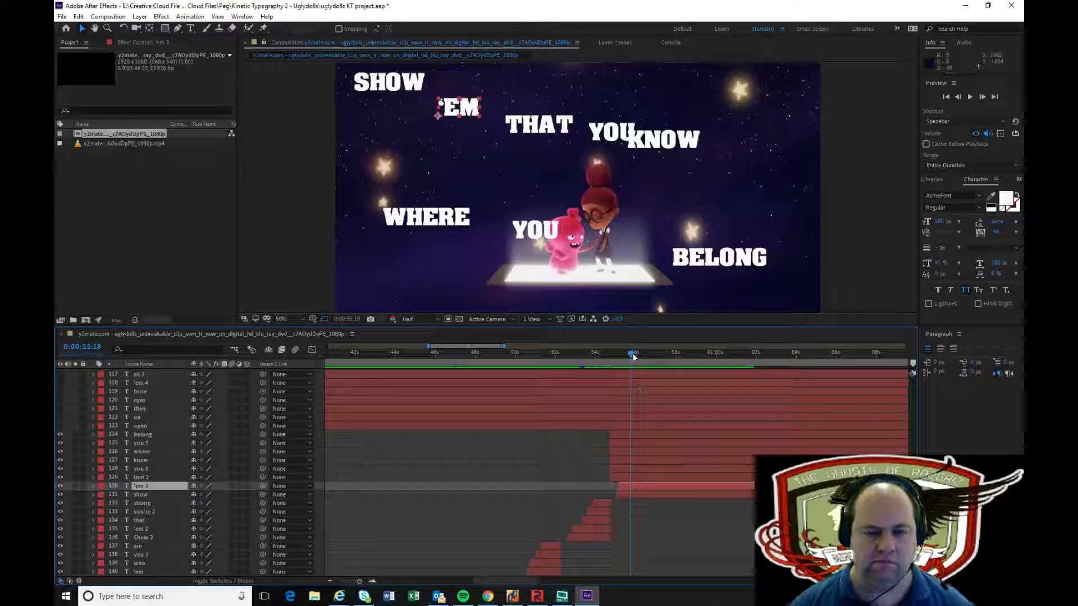
key(Page_Up)
key(Page_Up)
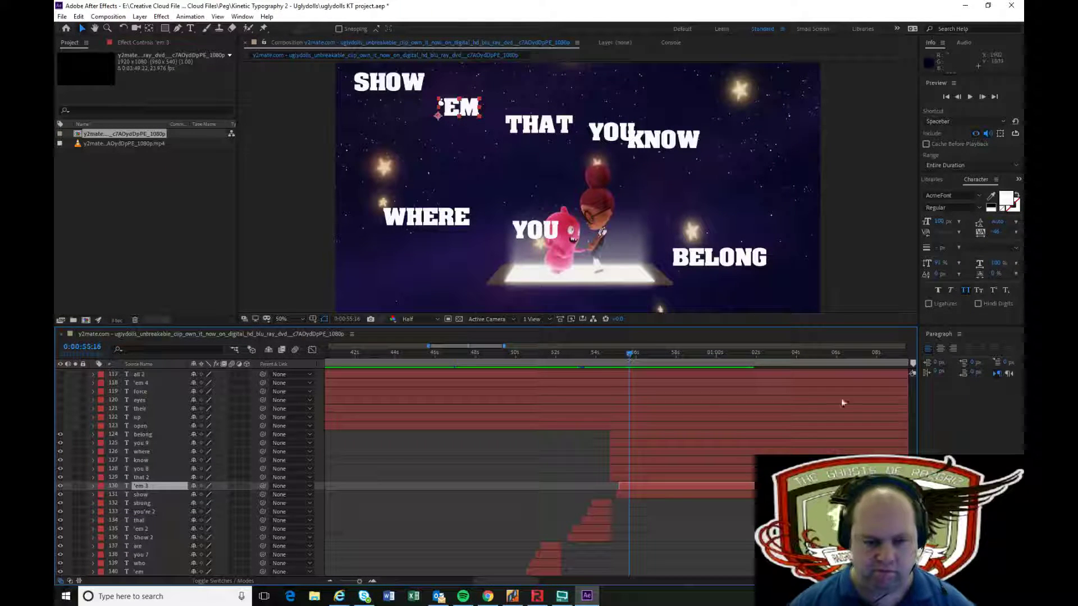
click(663, 476)
key(alt+bracketleft)
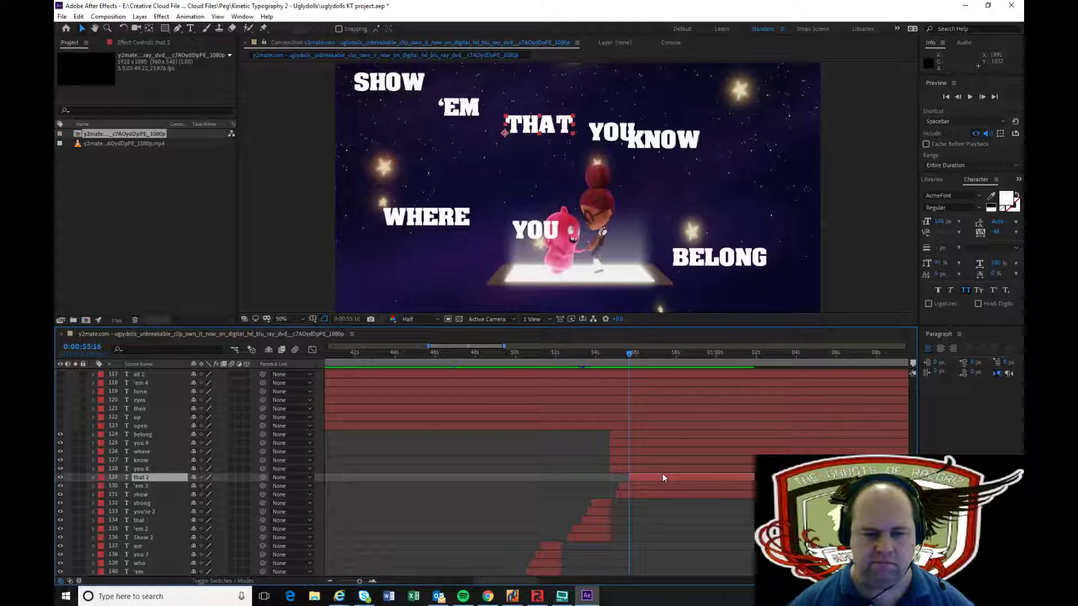
Find the next sung word and trim the start of the "you 8" layer to 0:00:56:03
scroll(663, 474, right, 2)
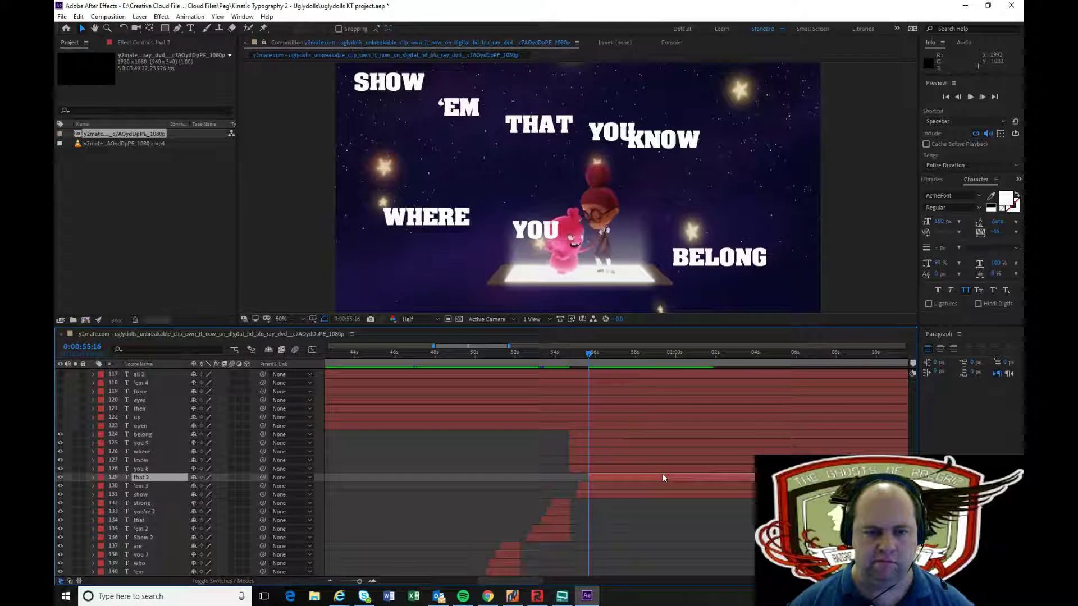
click(598, 354)
key(Page_Up)
key(Page_Up)
click(614, 470)
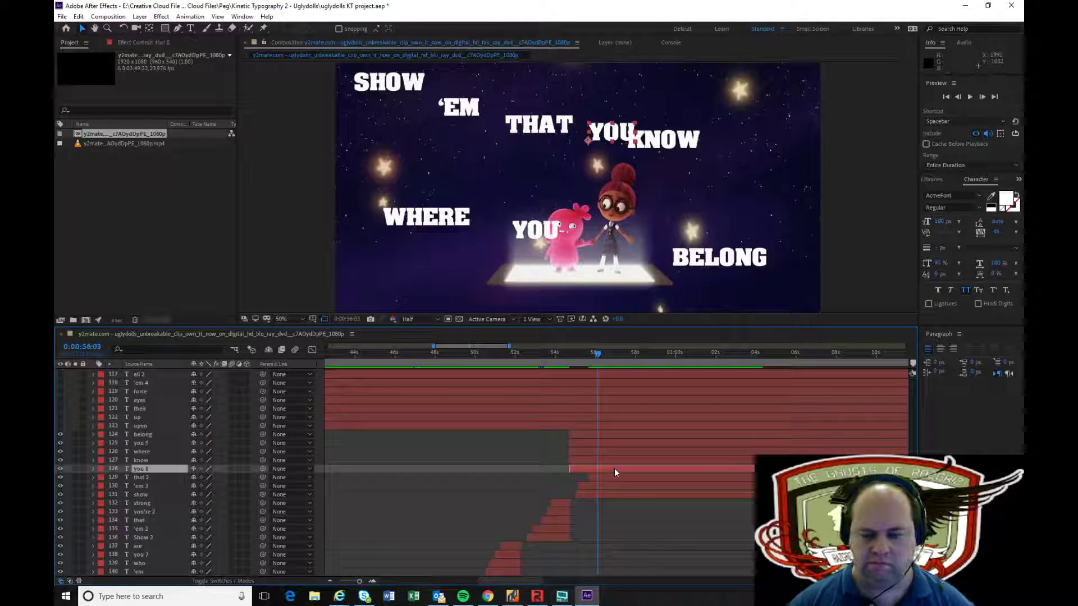
key(alt+bracketleft)
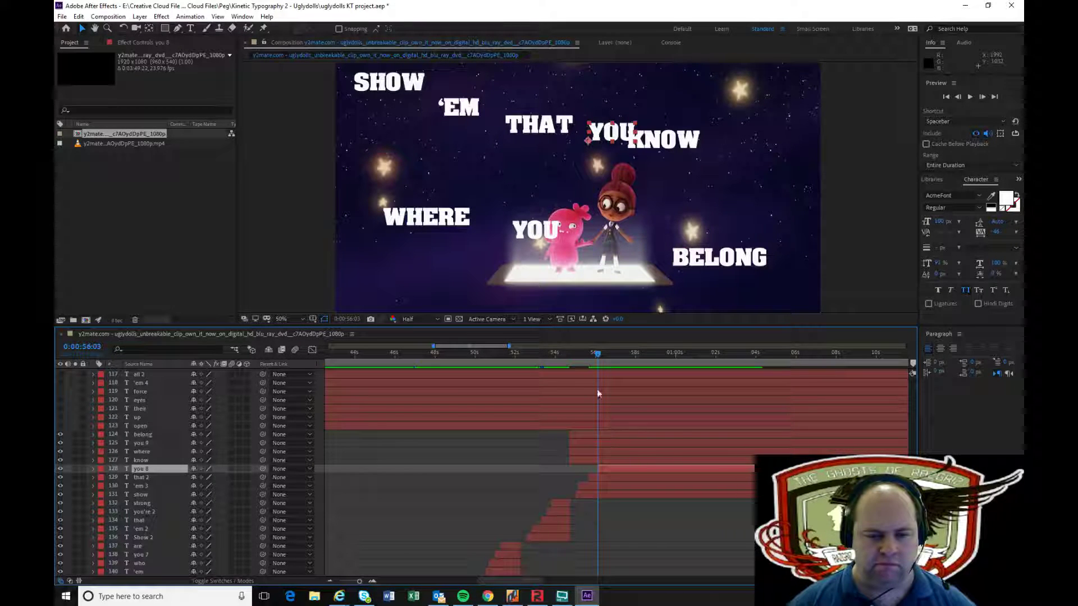
Find where "know" is sung and trim the start of the "know" layer to 0:00:56:10
mouse_move(598, 354)
mouse_down()
mouse_move(581, 355)
mouse_move(606, 354)
mouse_up()
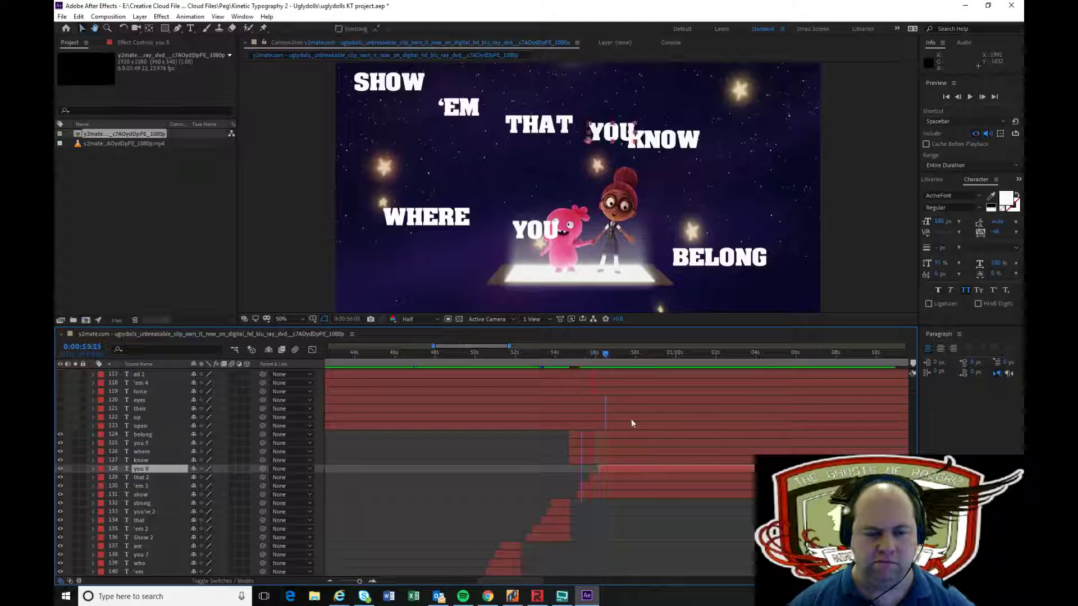
key(Page_Up)
key(Page_Up)
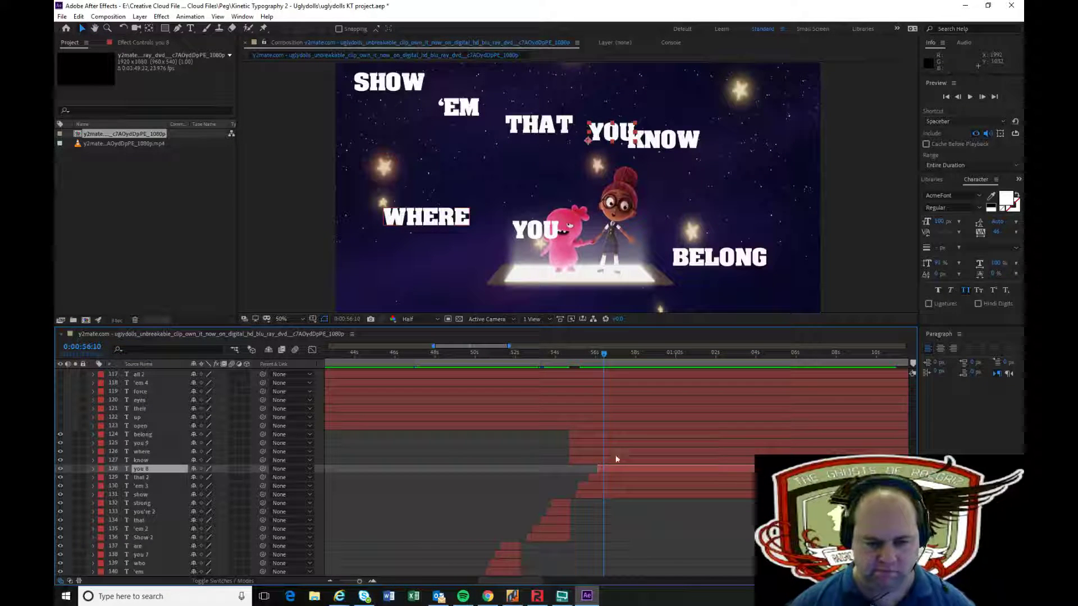
key(ctrl+bracketright)
key(ctrl+Up)
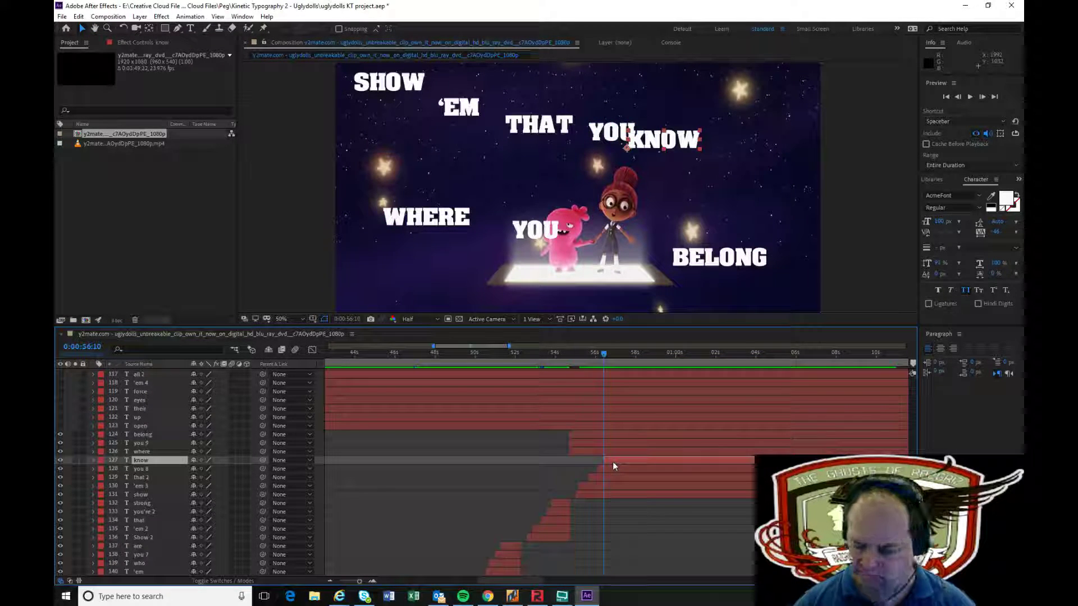
Play on to the next word and trim the start of the "where" layer to 0:00:57:01
key(space)
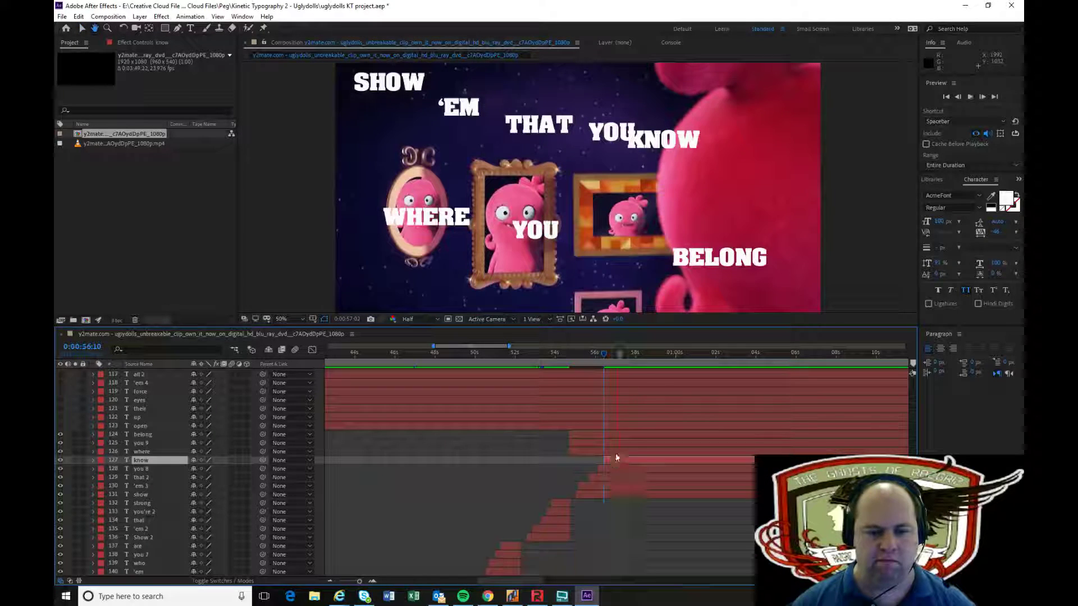
click(618, 355)
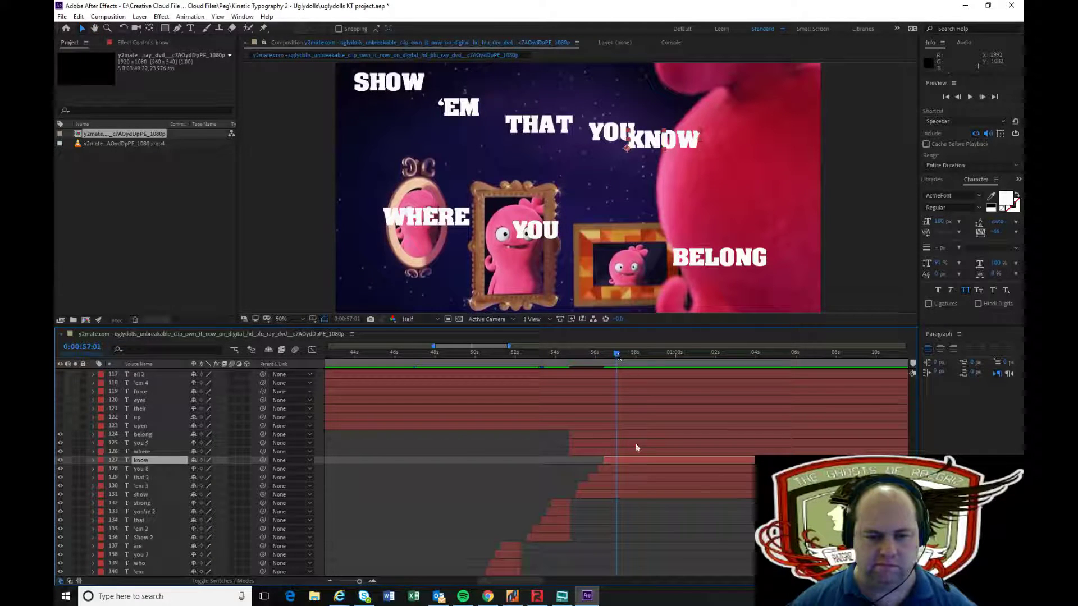
key(ctrl+Up)
key(alt+bracketleft)
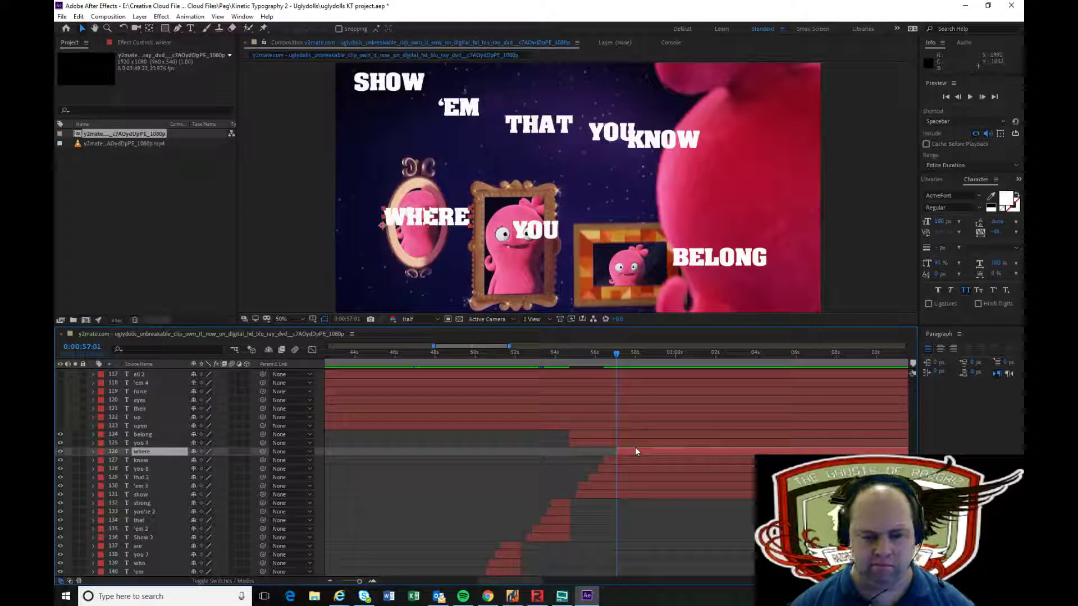
Trim the start of the "you 9" layer to 0:00:57:08
key(shift+Page_Down)
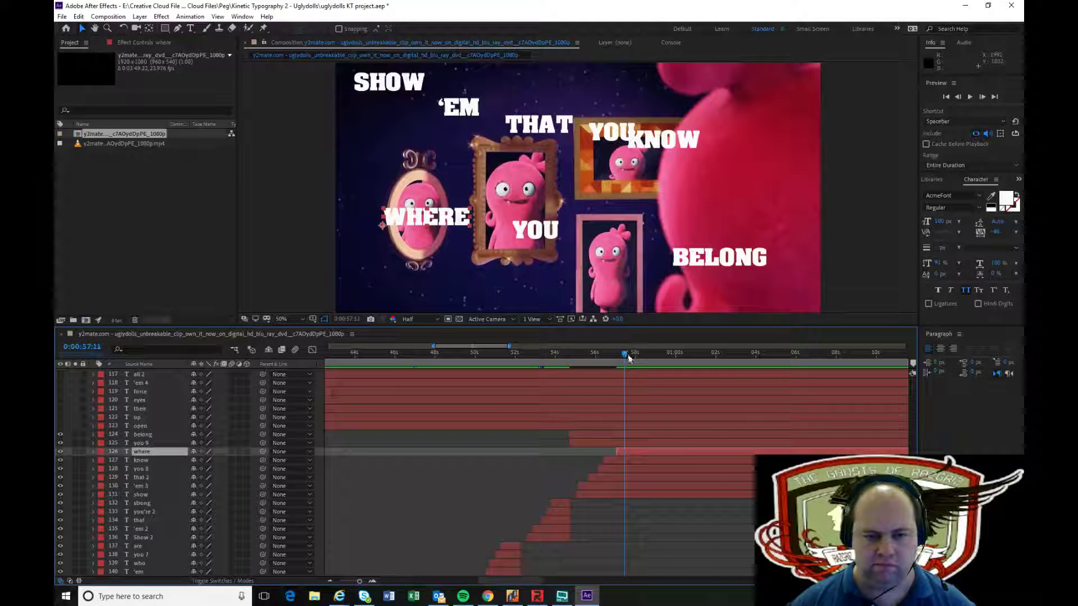
click(624, 354)
click(637, 443)
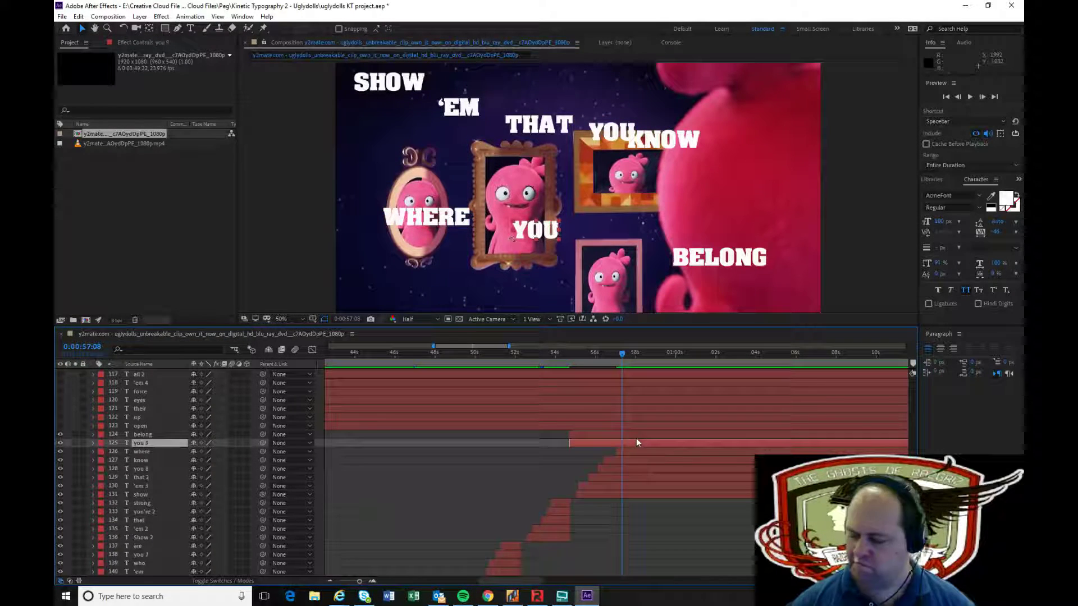
key(alt+bracketleft)
Trim the start of the "belong" layer to 0:00:57:15
click(628, 355)
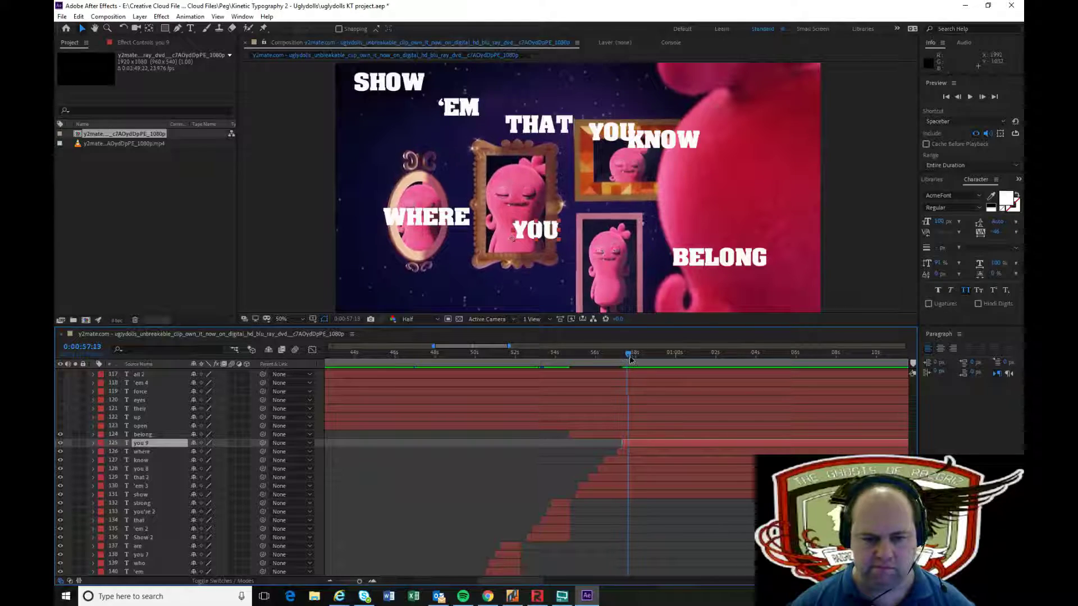
key(Page_Down)
key(Page_Down)
click(637, 434)
key(alt+bracketleft)
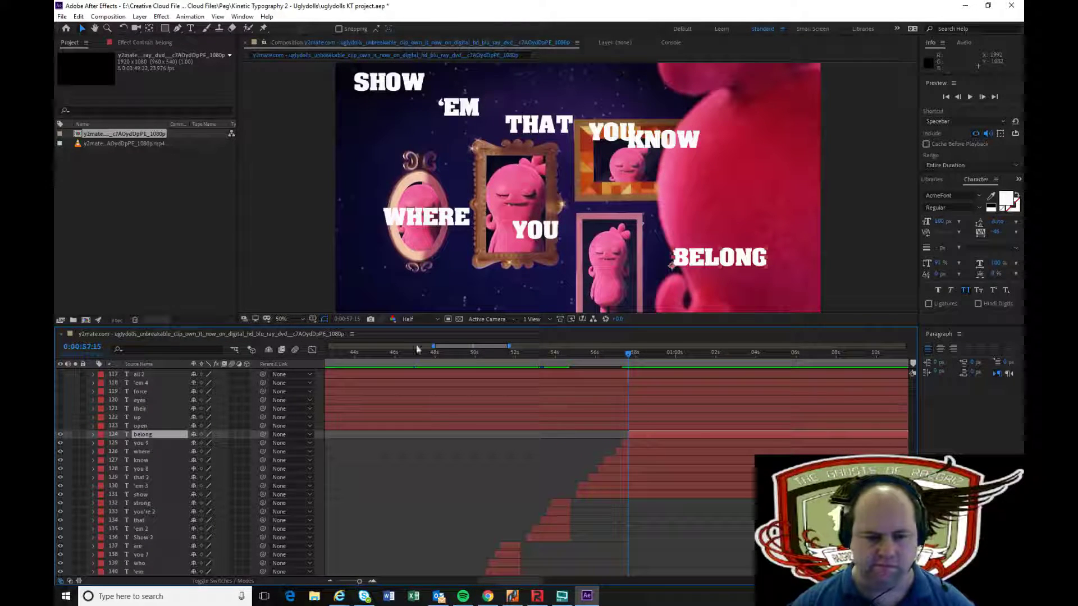
Check the whole line in playback against the song and retrim the start of the "belong" layer to 0:00:58:05
click(576, 362)
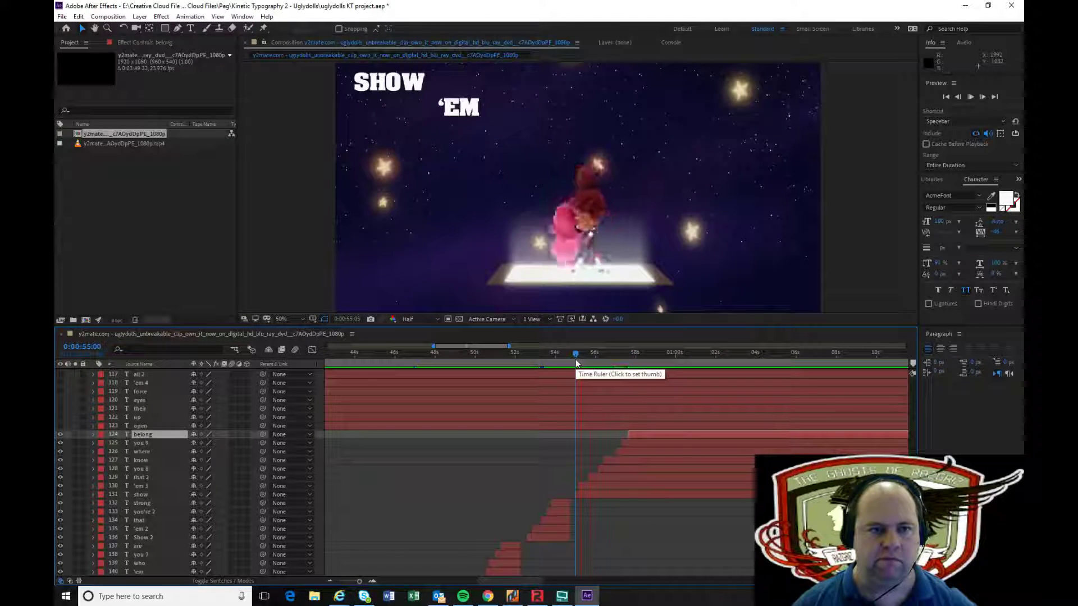
key(space)
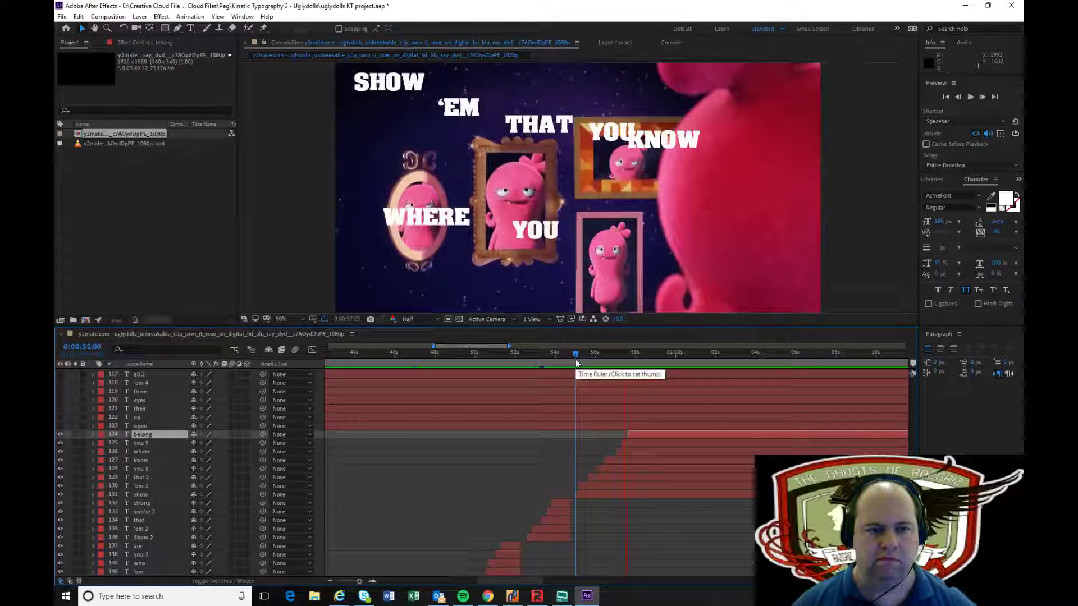
click(646, 354)
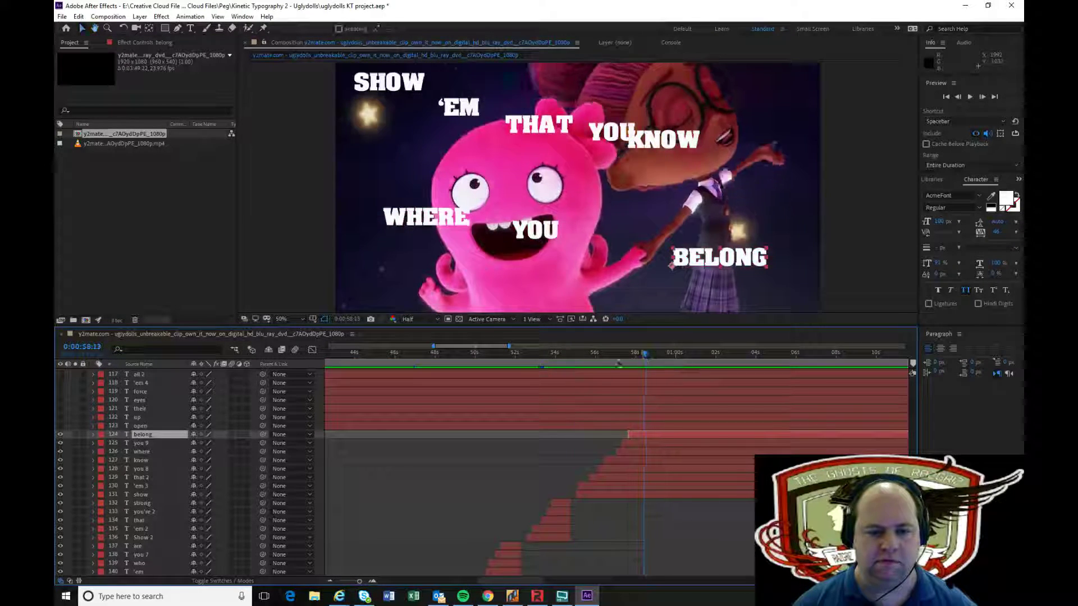
click(594, 364)
key(space)
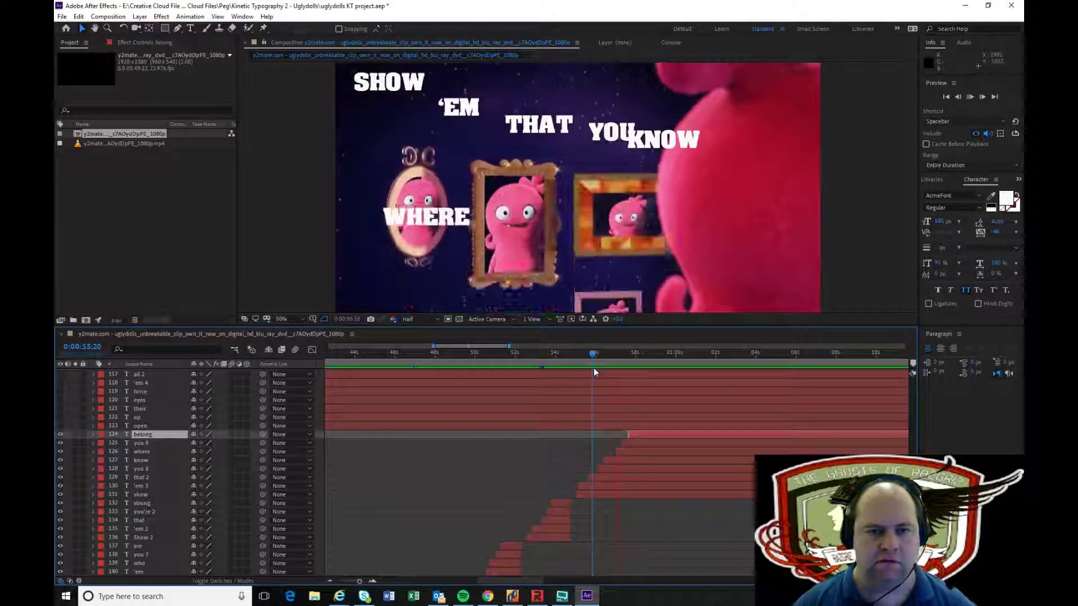
key(space)
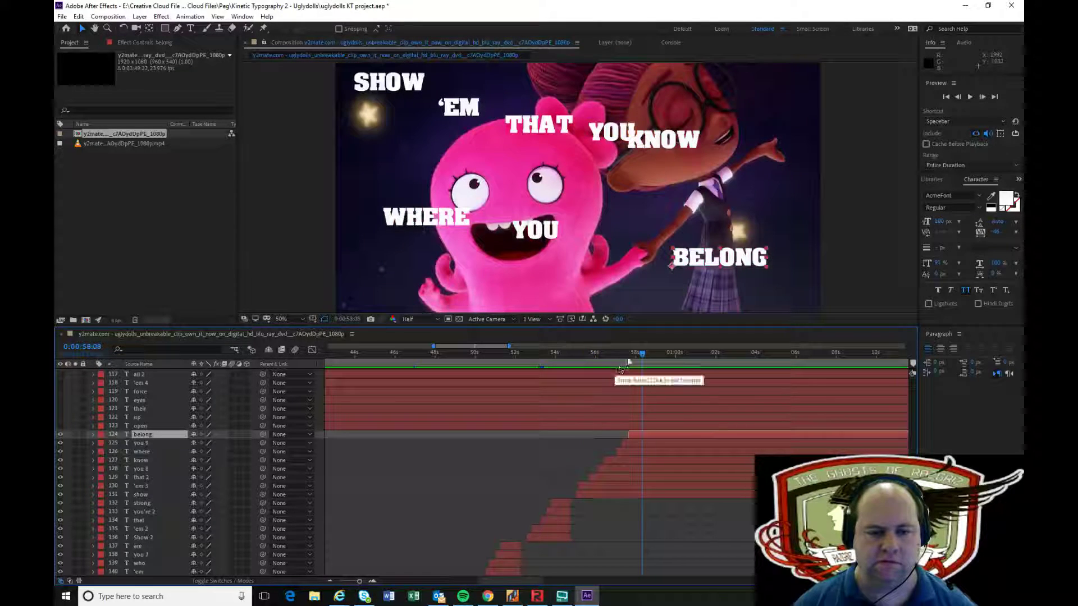
key(Page_Up)
key(Page_Up)
key(Page_Up)
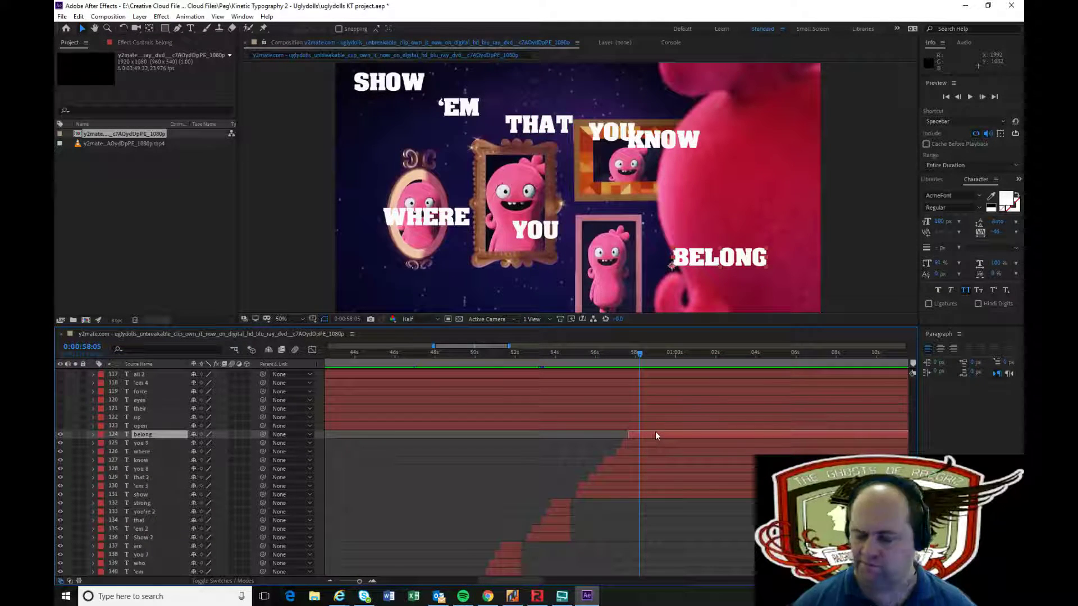
key(alt+bracketleft)
click(568, 357)
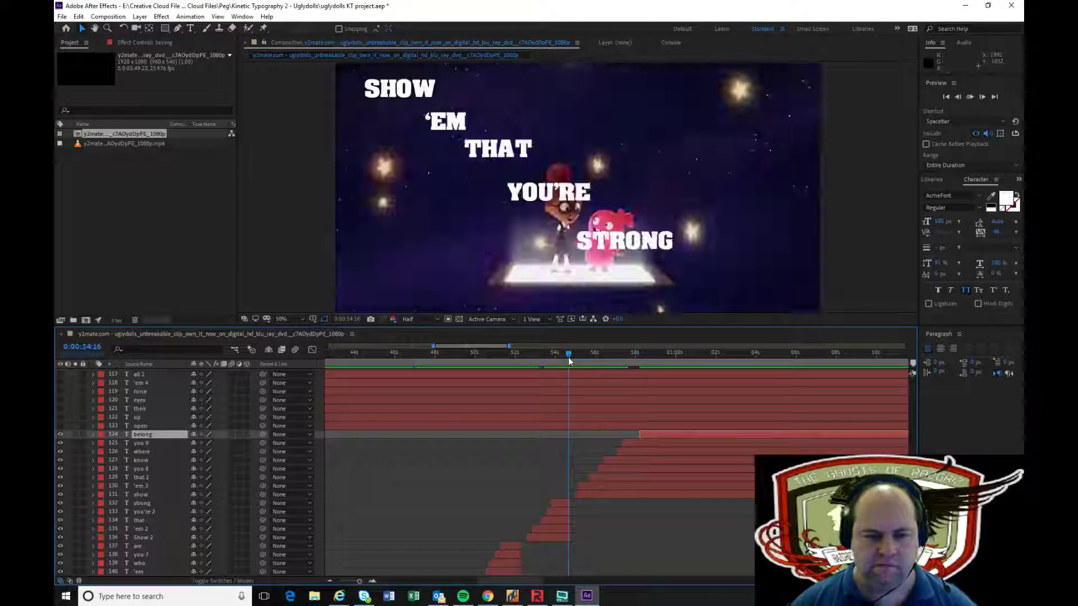
Play through the "Show 'em that you know where you belong" line and trim the ends of its eight layers to 0:00:59:20
key(space)
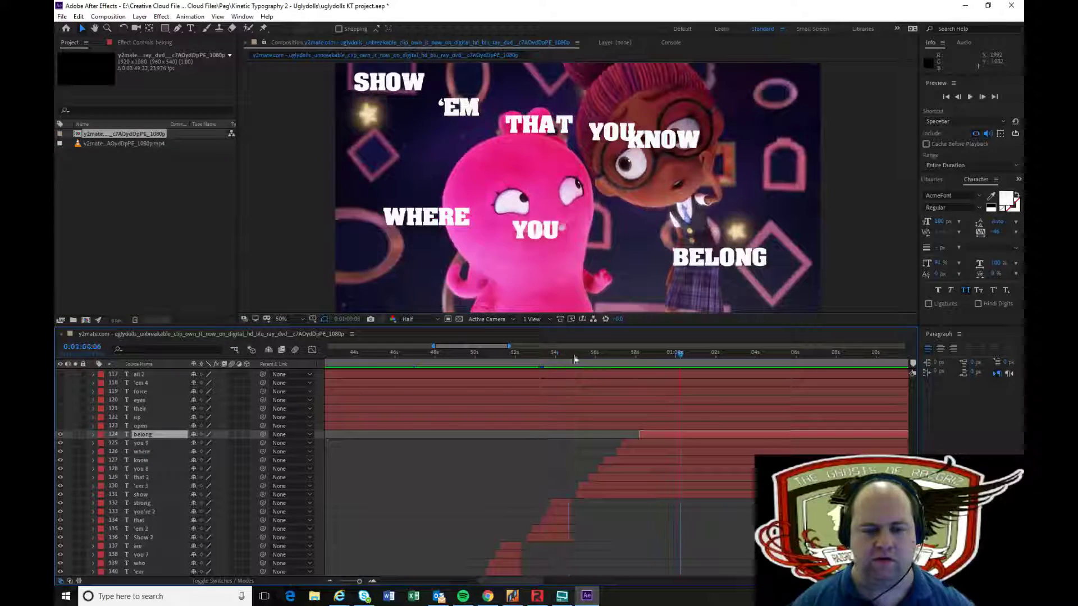
click(661, 356)
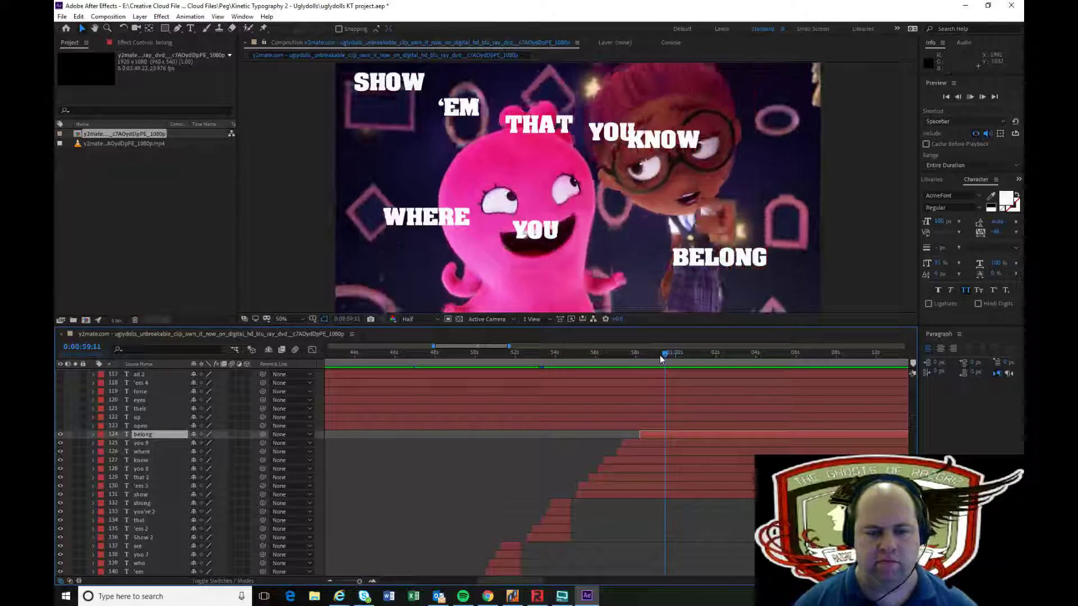
drag(660, 357, 676, 358)
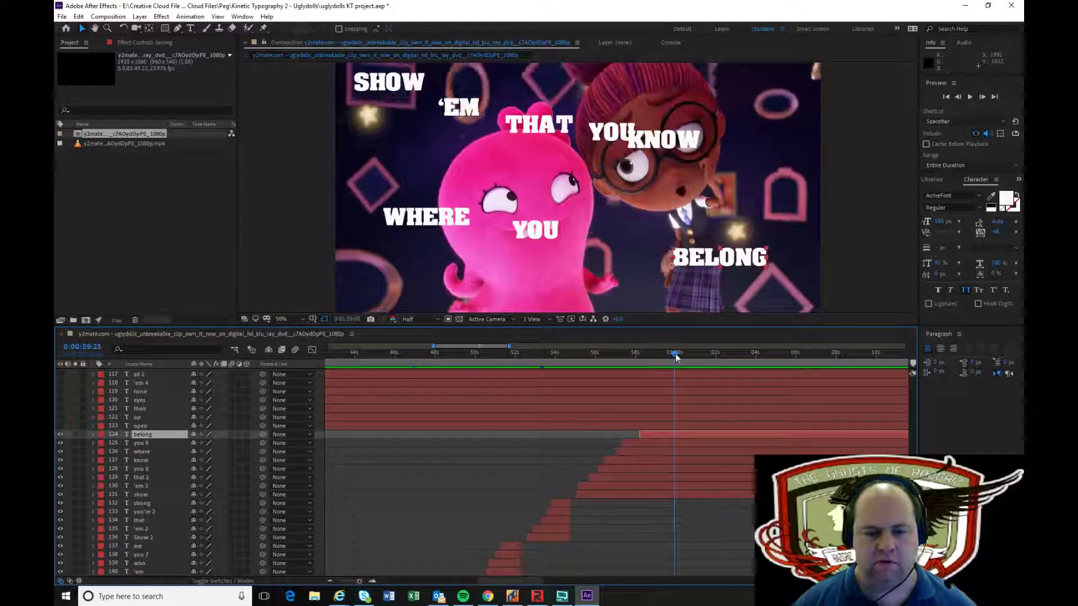
key(space)
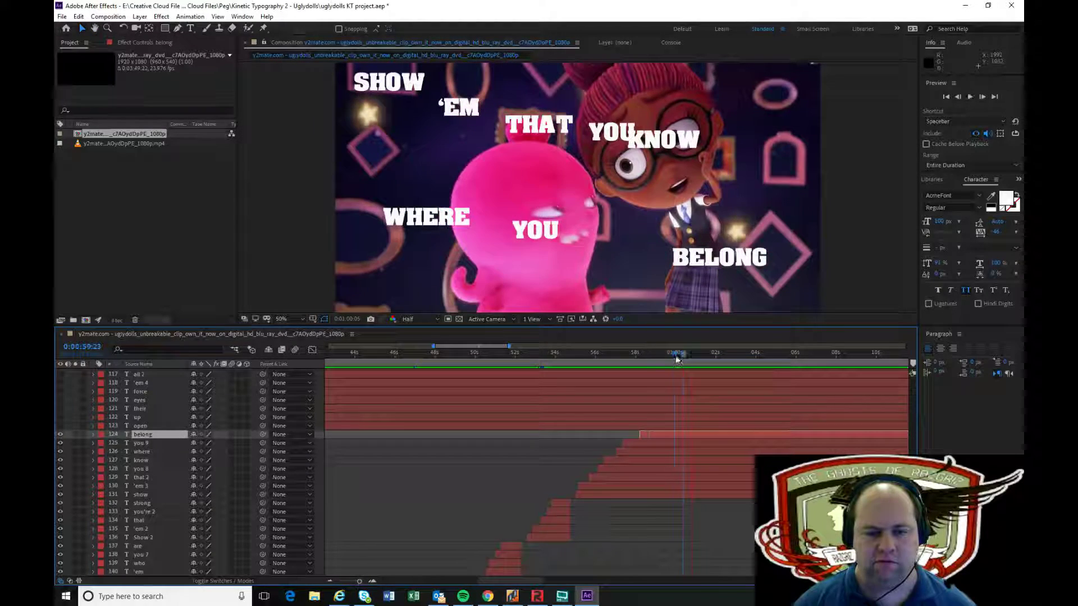
click(674, 356)
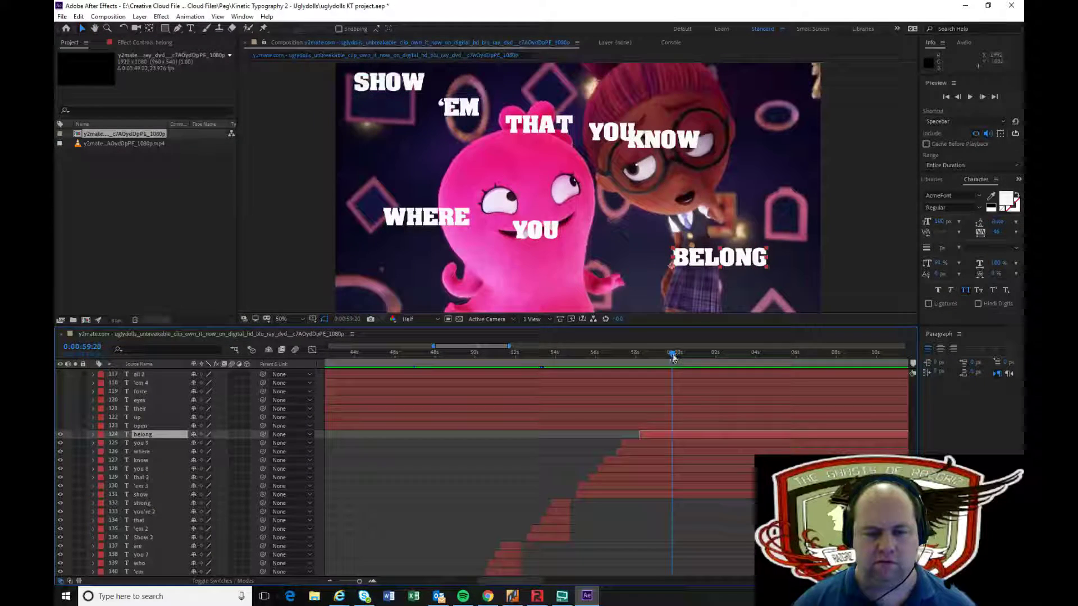
shift+click(690, 496)
key(alt+bracketright)
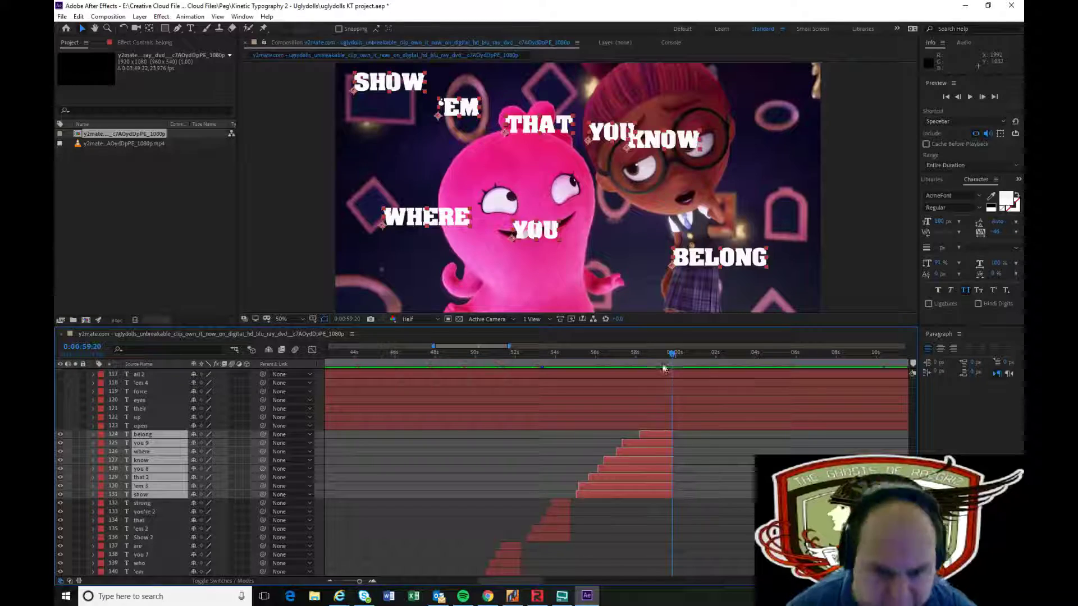
Play the line from "show" to "belong" again to check its timing and ending against the song
drag(664, 368, 573, 368)
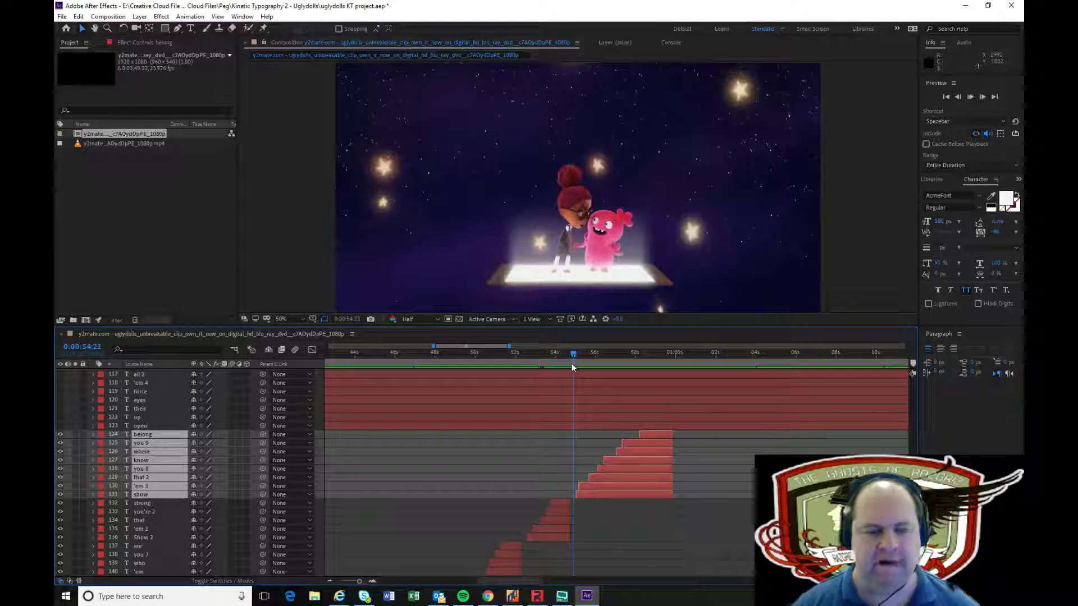
key(space)
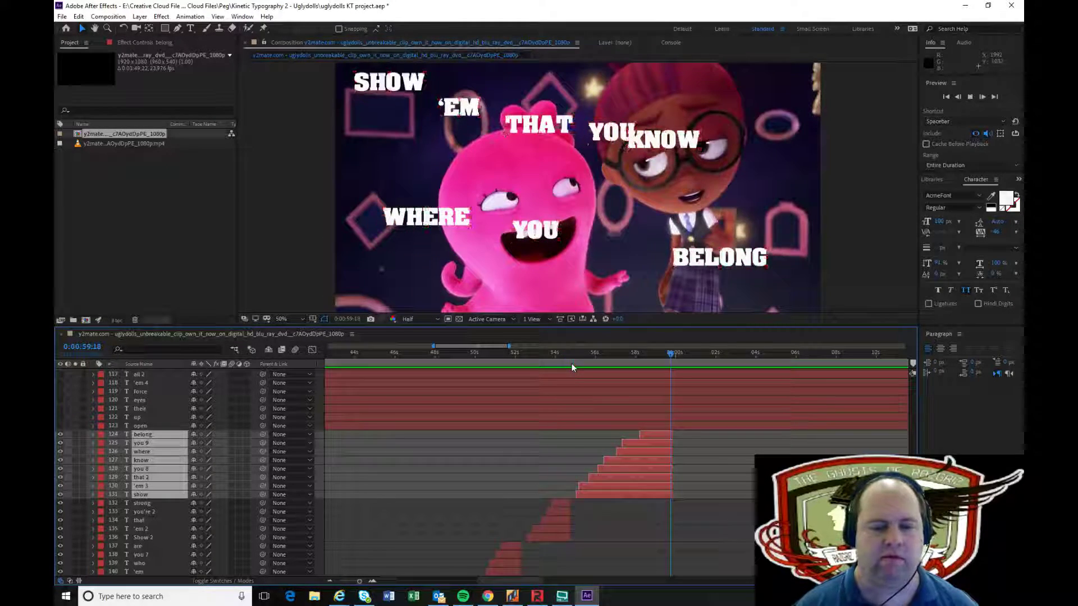
key(space)
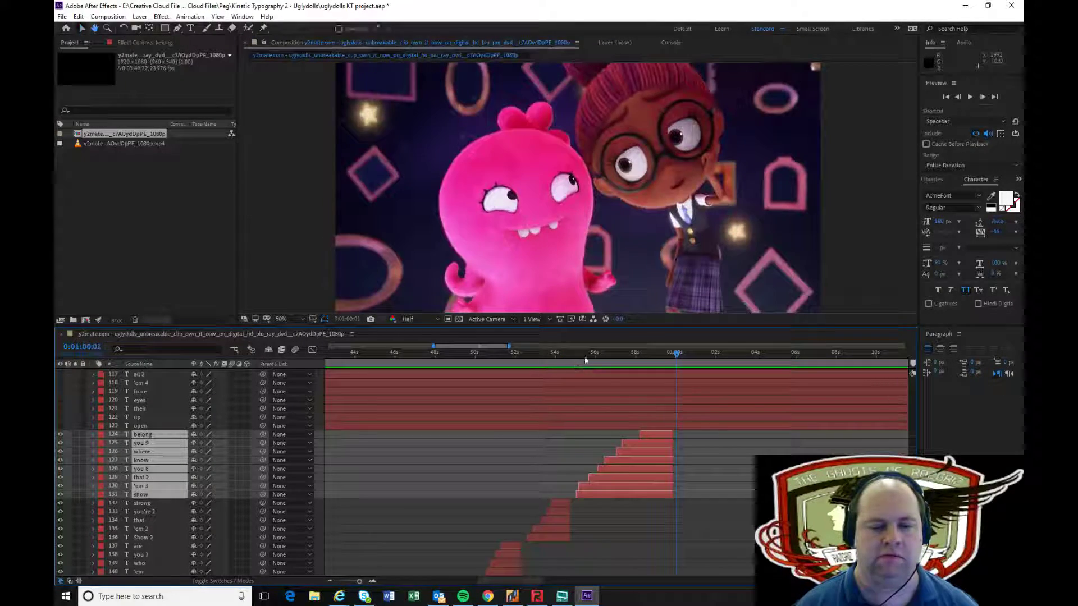
Turn on visibility for the "open", "up", "their" and "eyes" layers and trim their starts to 0:00:59:23
key(Page_Up)
key(Page_Up)
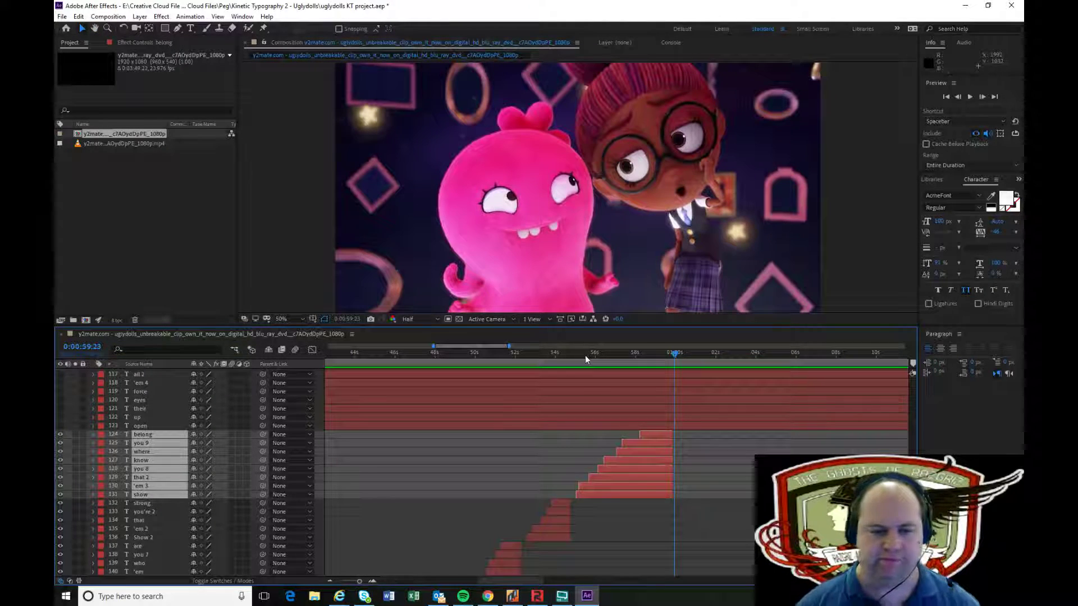
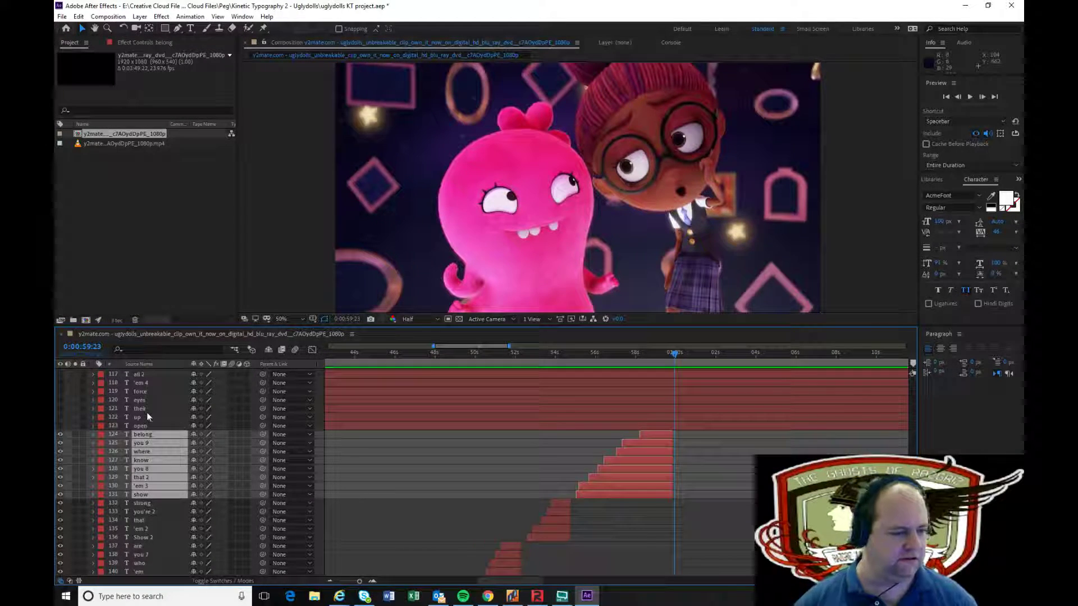
scroll(149, 417, up, 2)
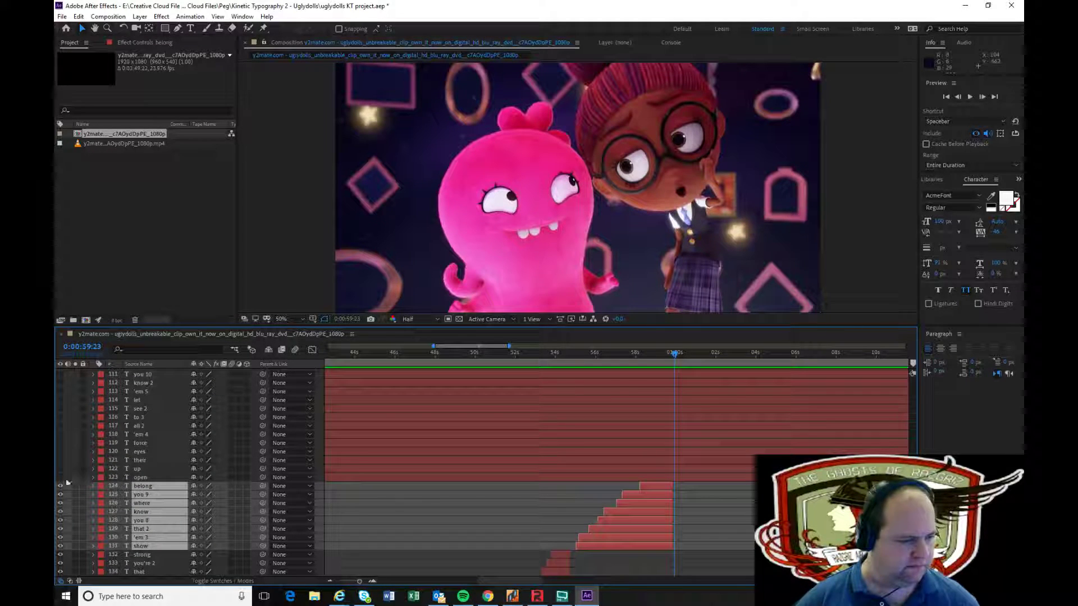
click(143, 477)
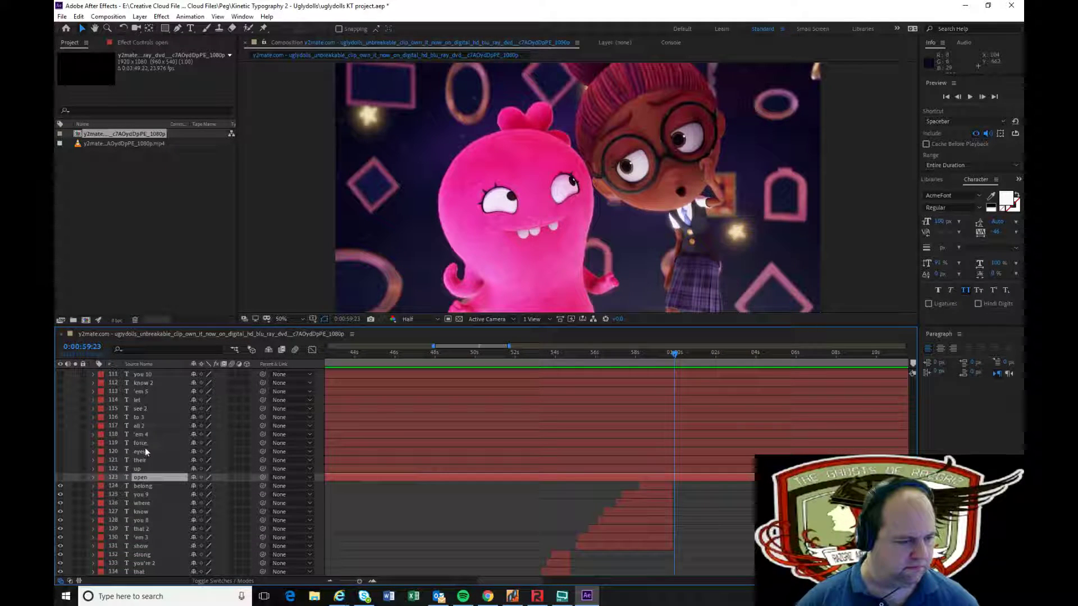
shift+click(145, 452)
click(65, 453)
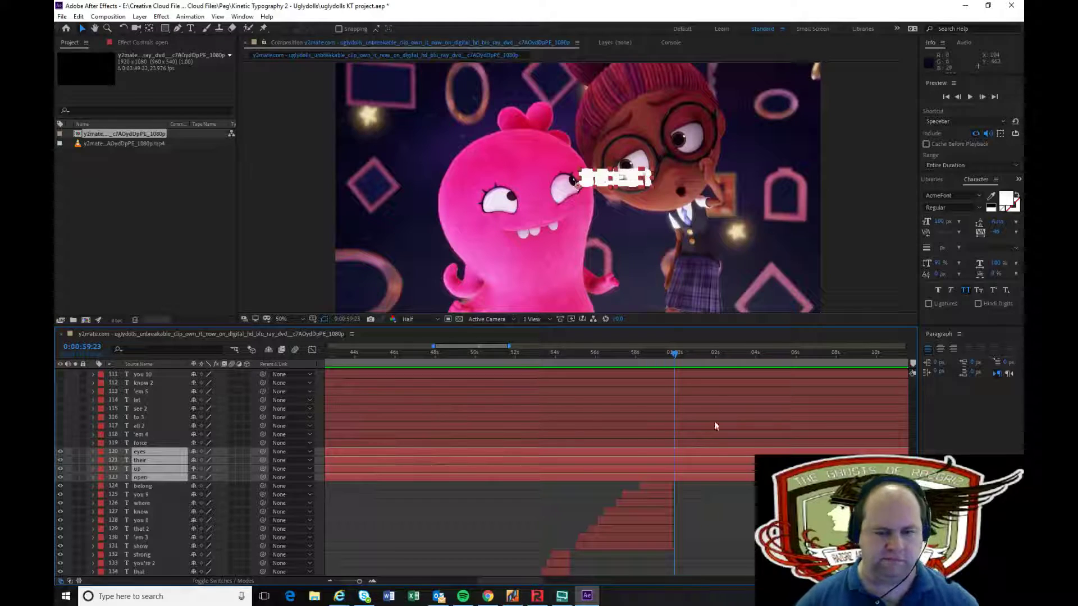
key(alt+bracketleft)
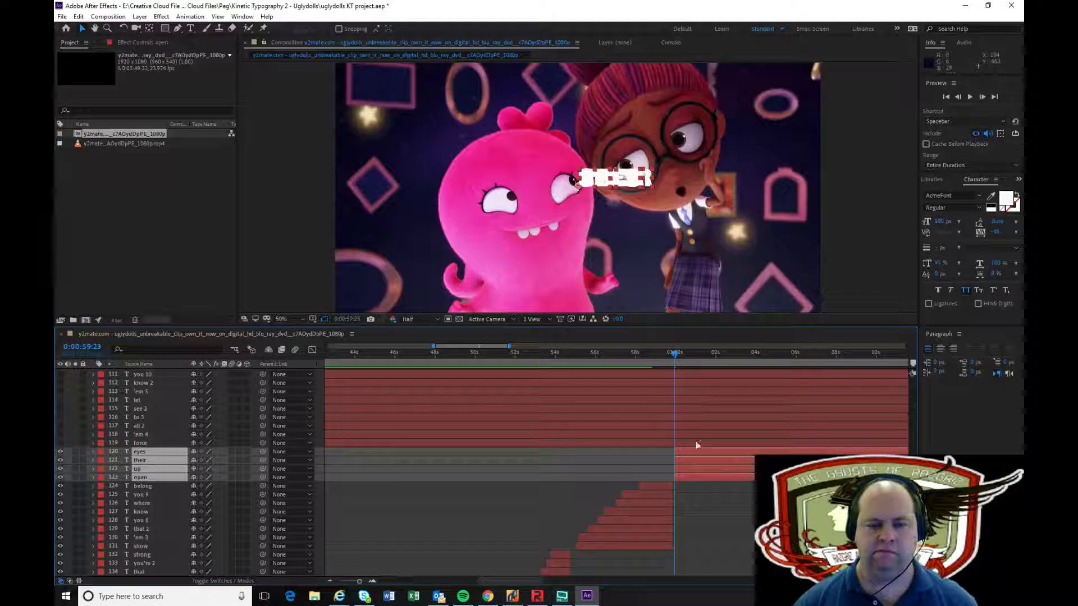
Play on to the word after "open" and trim the start of the "up" layer to 0:01:00:06
click(696, 477)
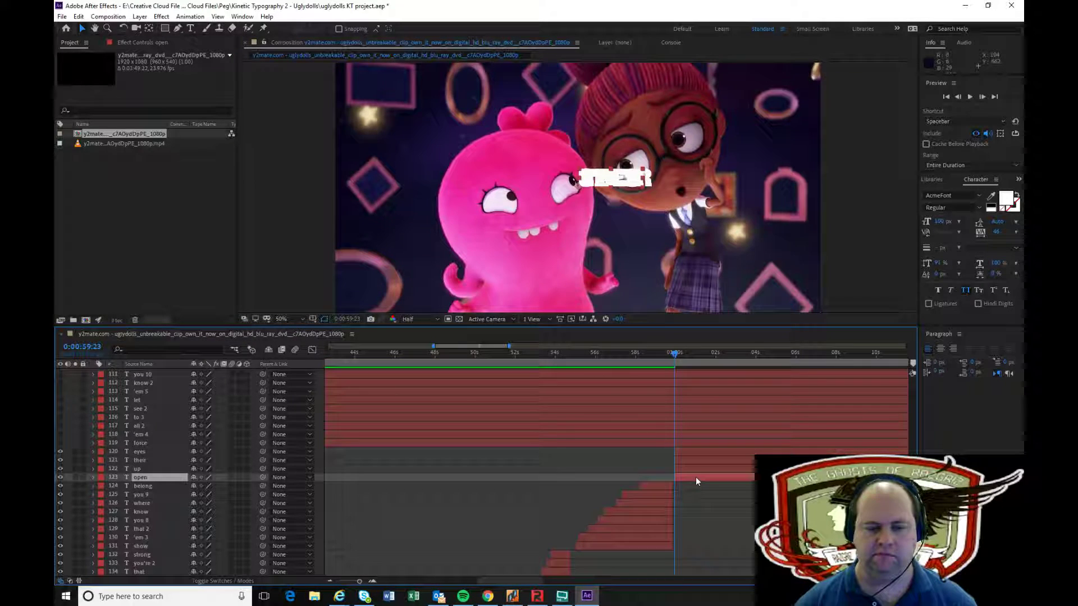
key(space)
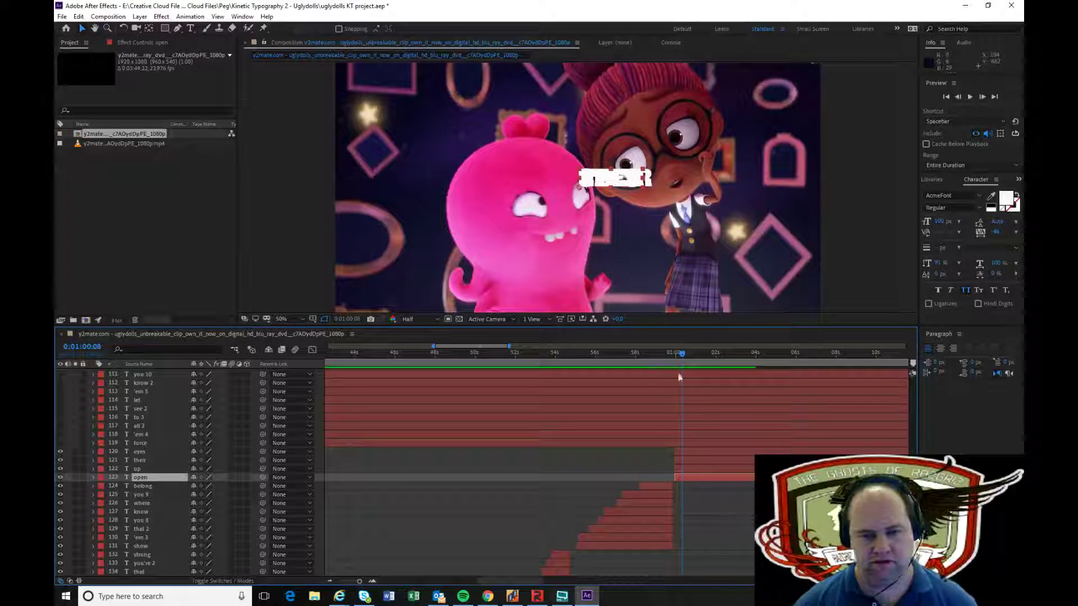
drag(682, 355, 680, 356)
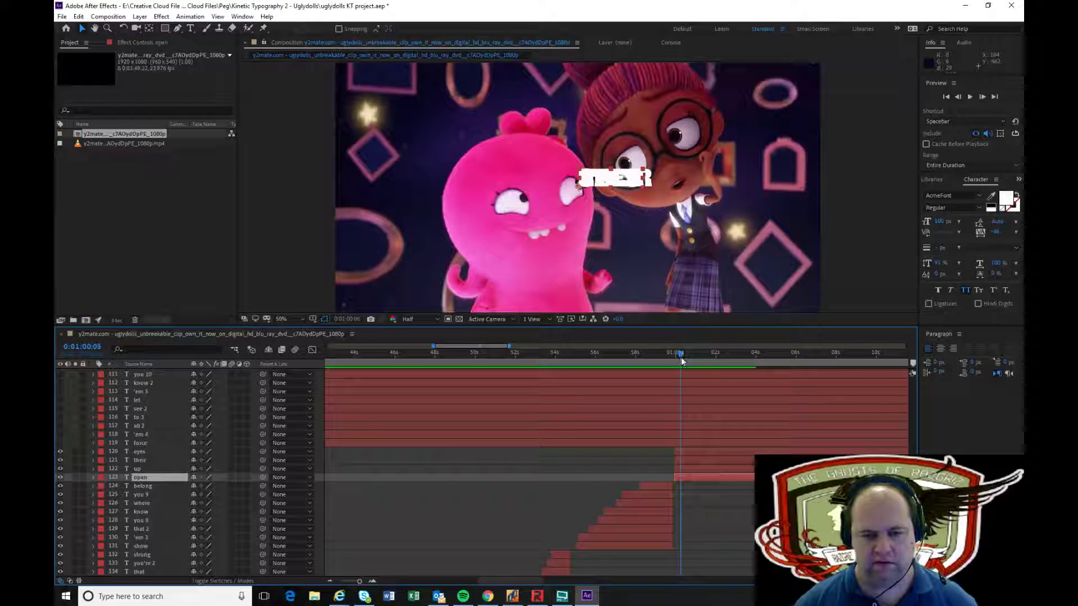
click(696, 466)
key(alt+bracketleft)
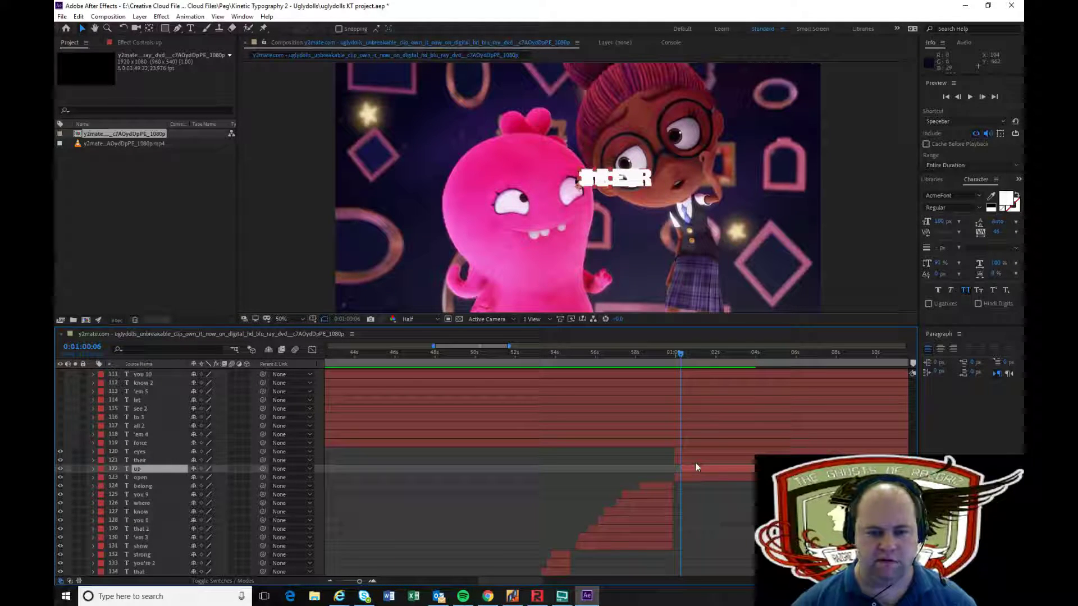
Play on to the next word and trim the start of the "their" layer to 0:01:00:16
key(space)
key(space)
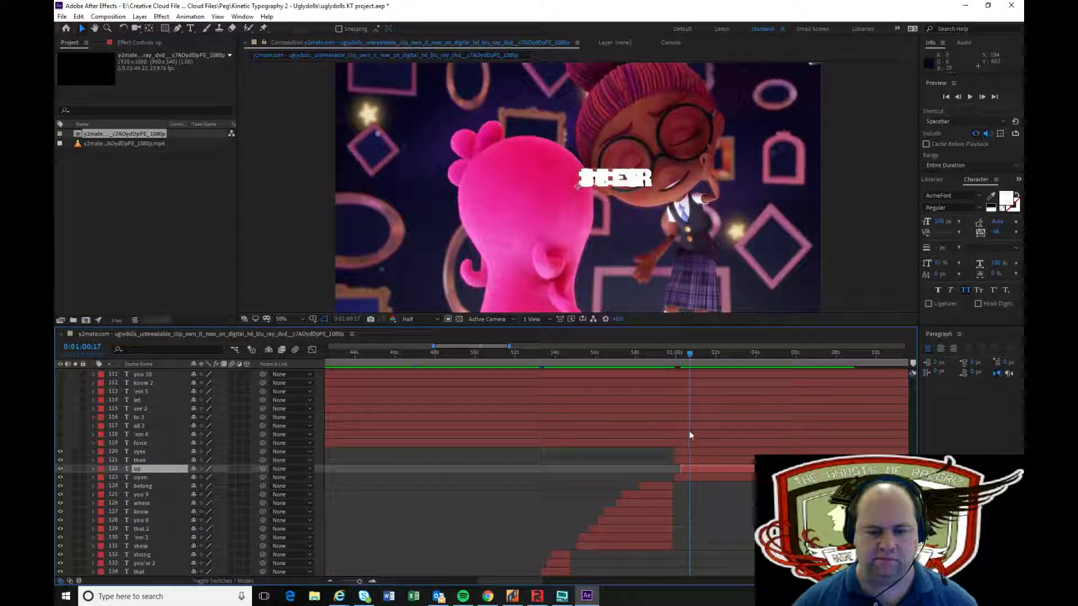
key(Page_Up)
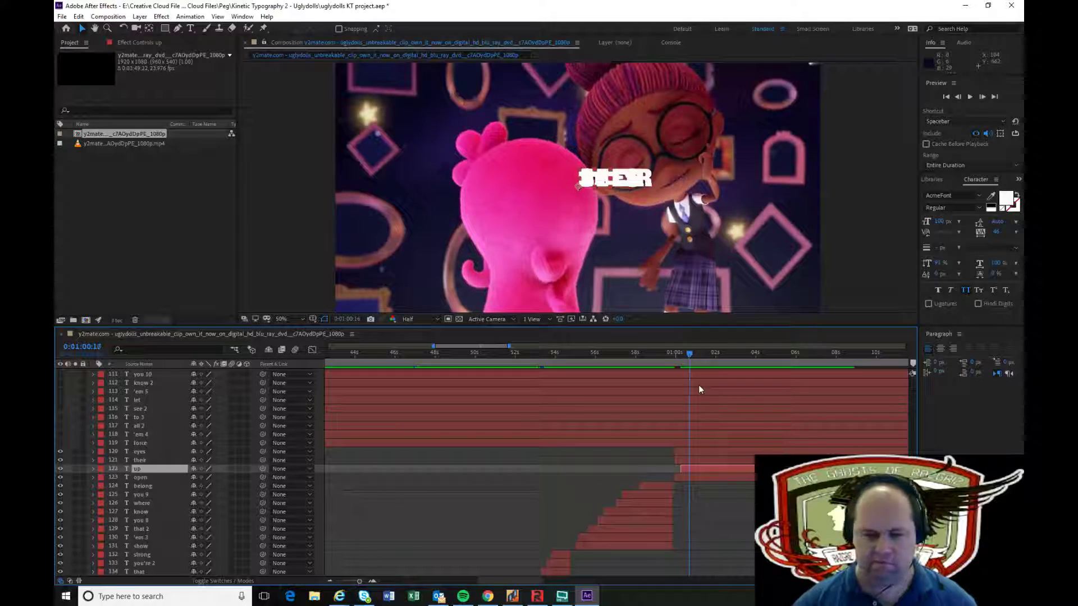
click(711, 460)
key(alt+bracketleft)
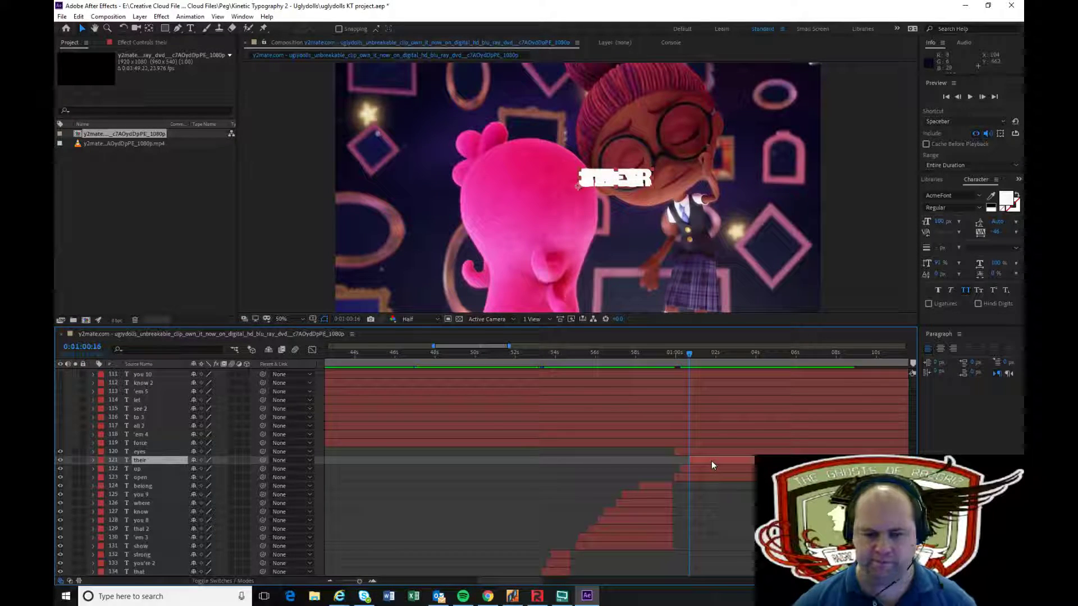
Find where the last word of the line begins and trim the start of the "eyes" layer to 0:01:00:22
key(space)
click(693, 356)
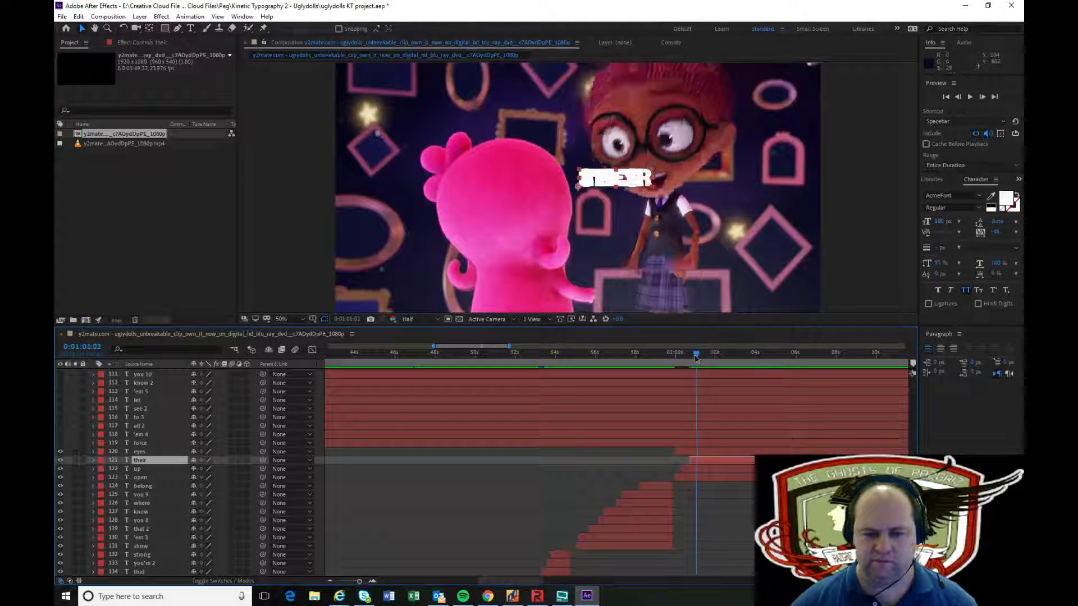
click(717, 451)
key(alt+bracketleft)
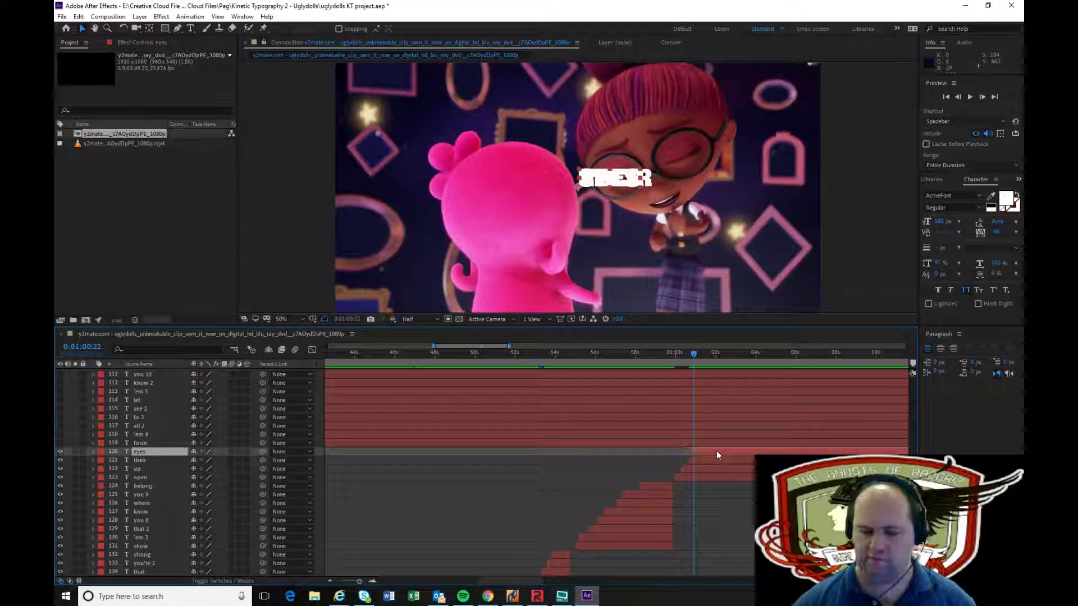
Arrange OPEN, UP, THEIR and EYES over the clip in a diagonal descending from the upper left of the frame
click(724, 478)
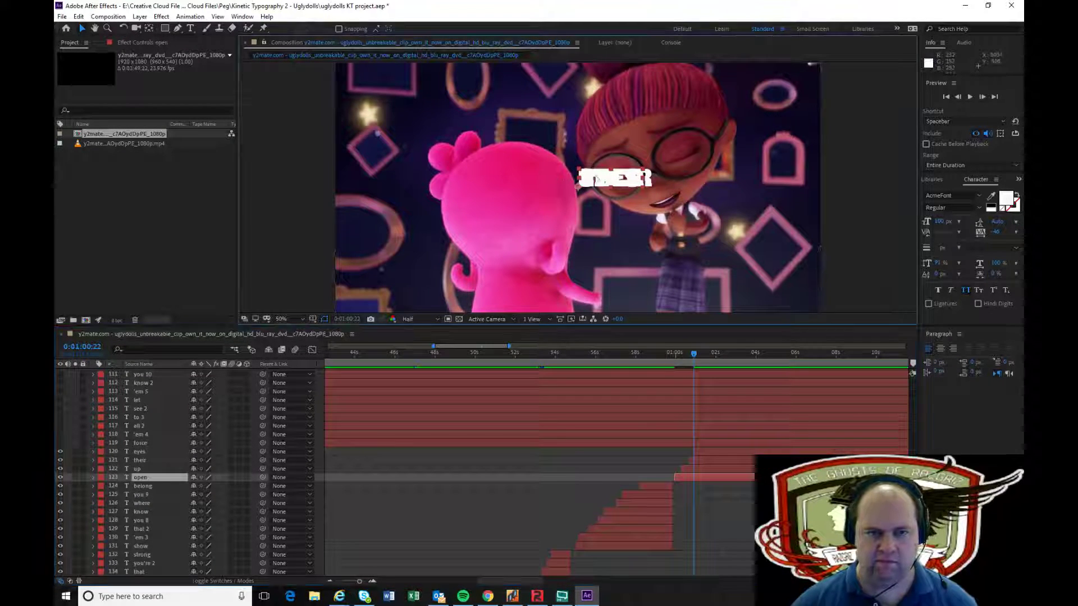
click(727, 469)
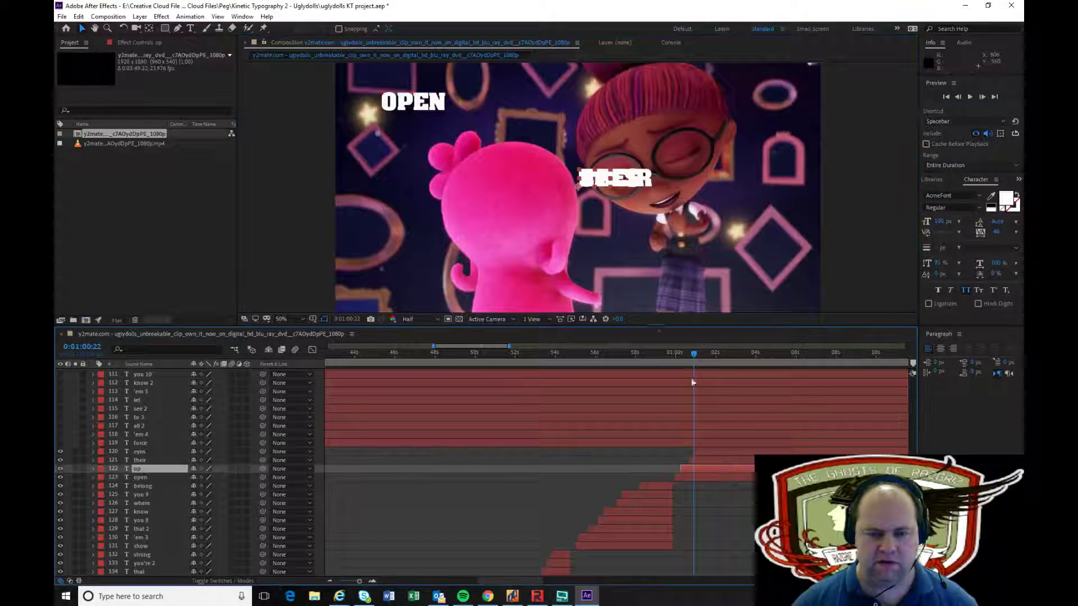
click(606, 179)
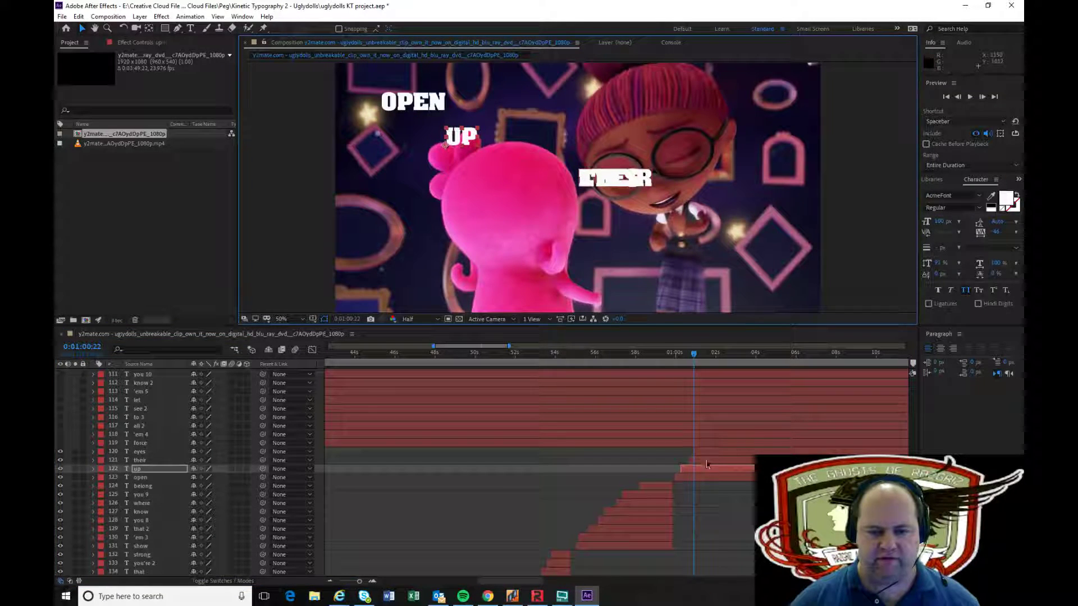
drag(626, 206, 539, 192)
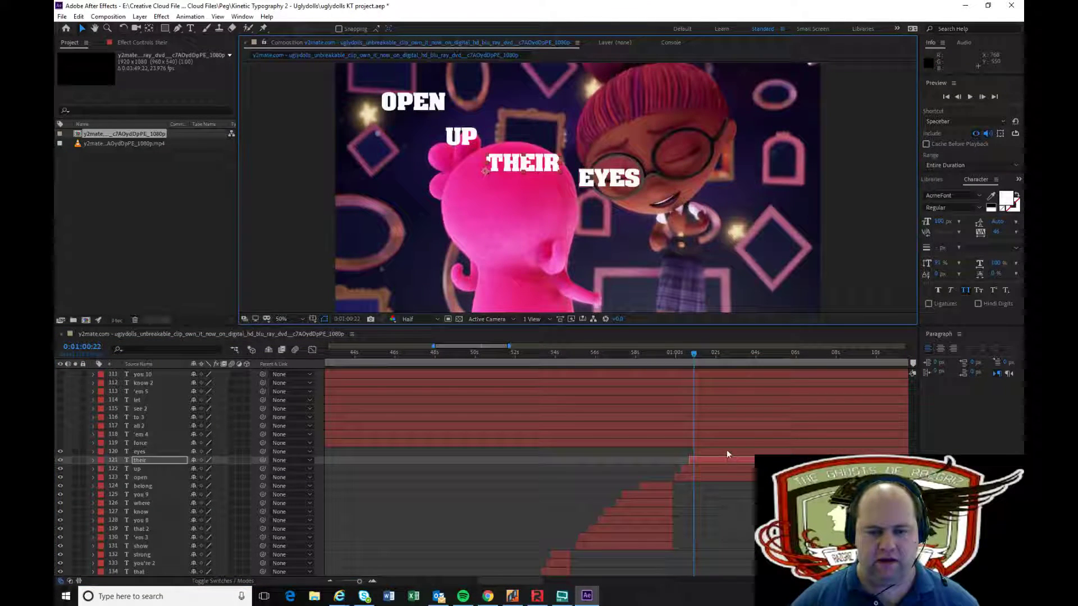
click(724, 451)
drag(617, 183, 626, 200)
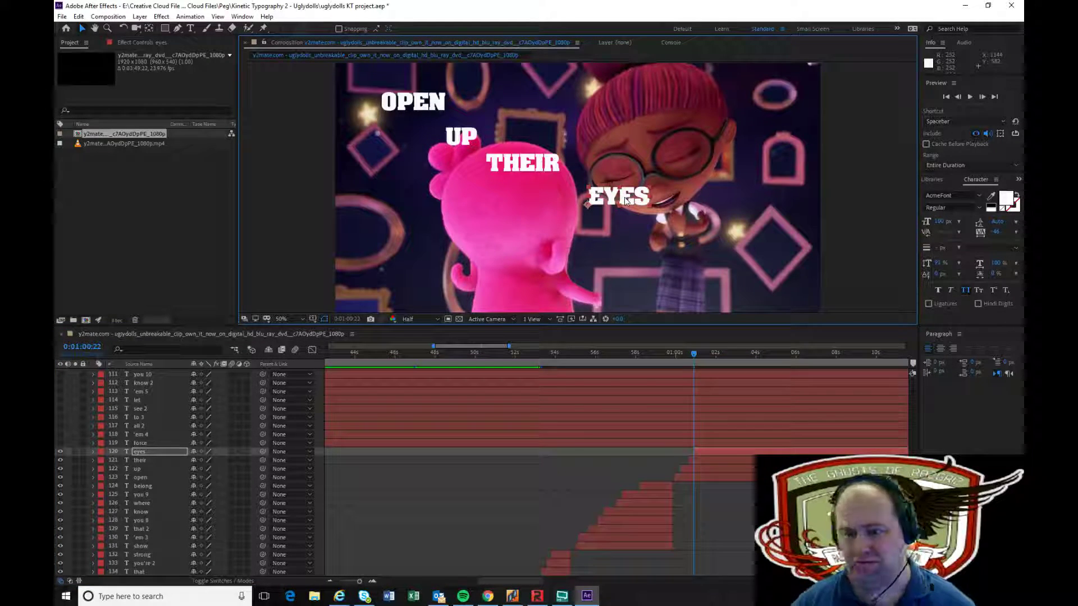
Play through the "Open up their eyes" line and trim the ends of its four layers to 0:01:01:23
drag(694, 354, 667, 357)
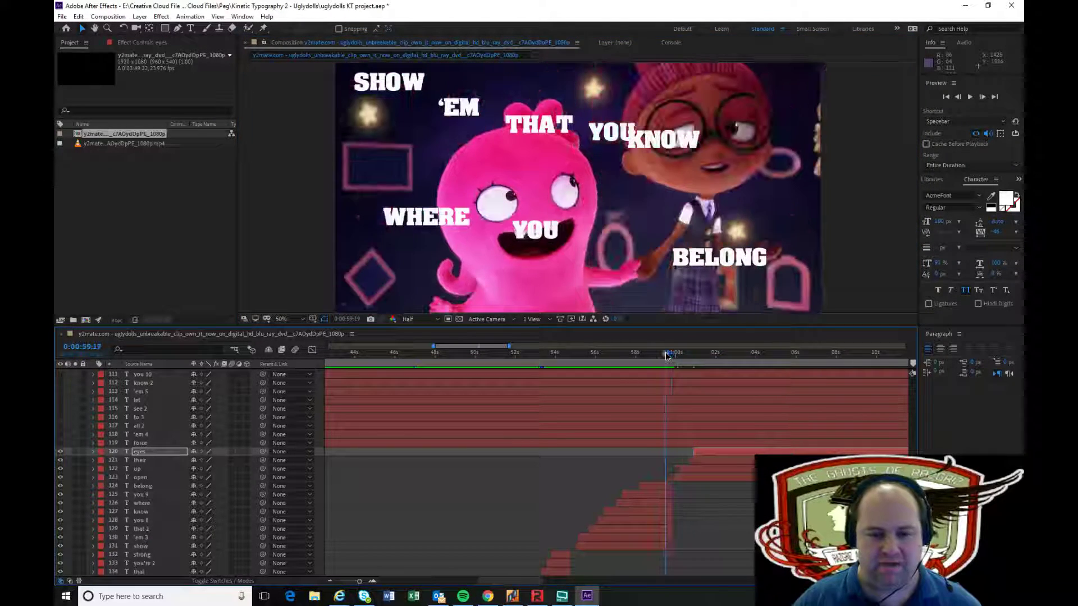
key(space)
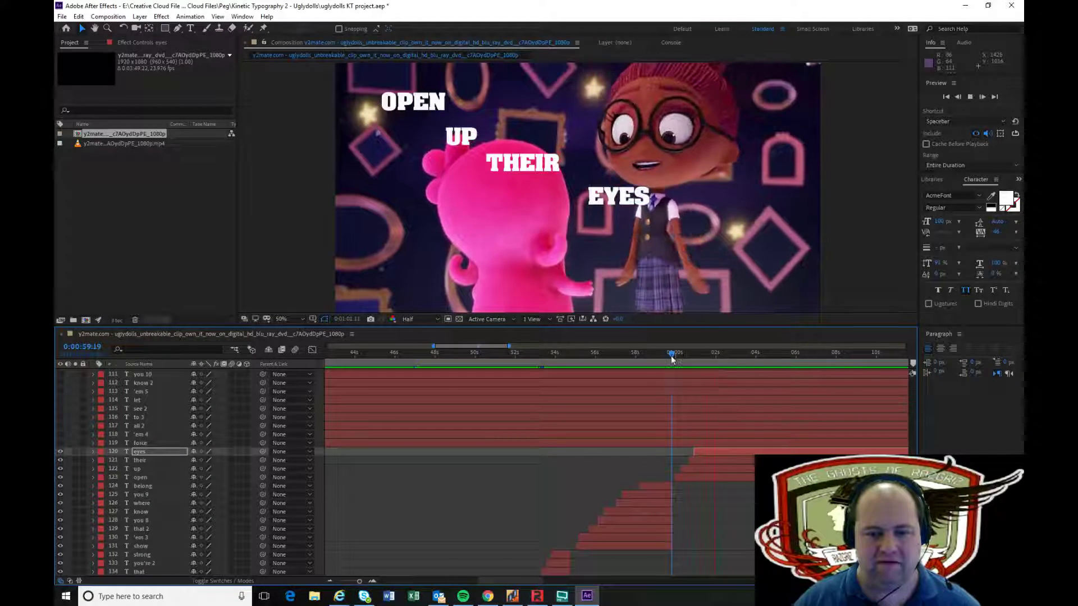
key(space)
drag(688, 451, 742, 476)
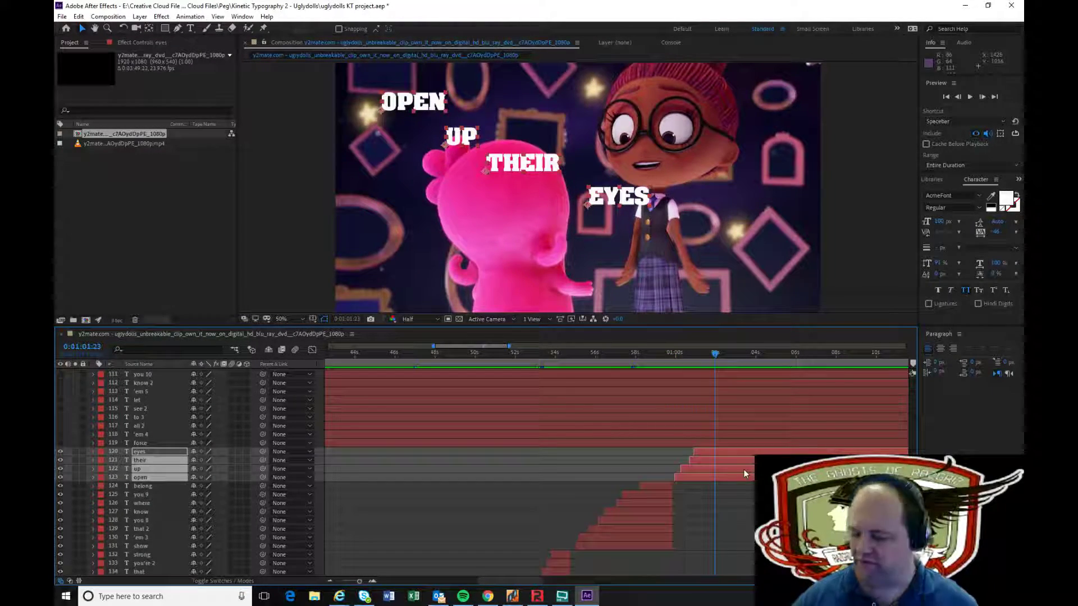
key(alt+bracketright)
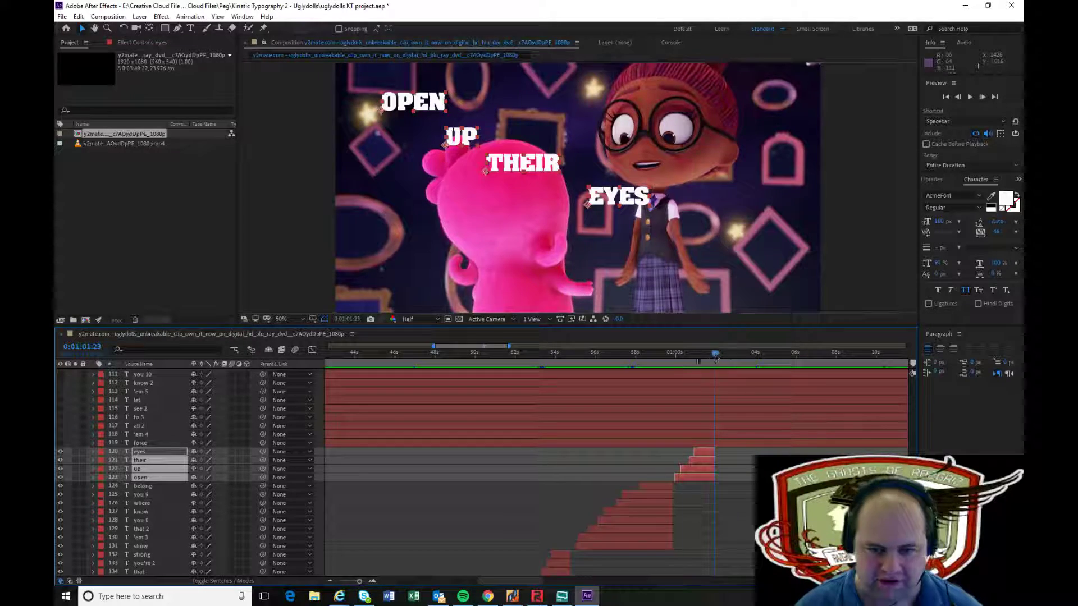
Play back the "Open up their eyes" line from just before "open" to check its timing against the song
click(671, 363)
key(space)
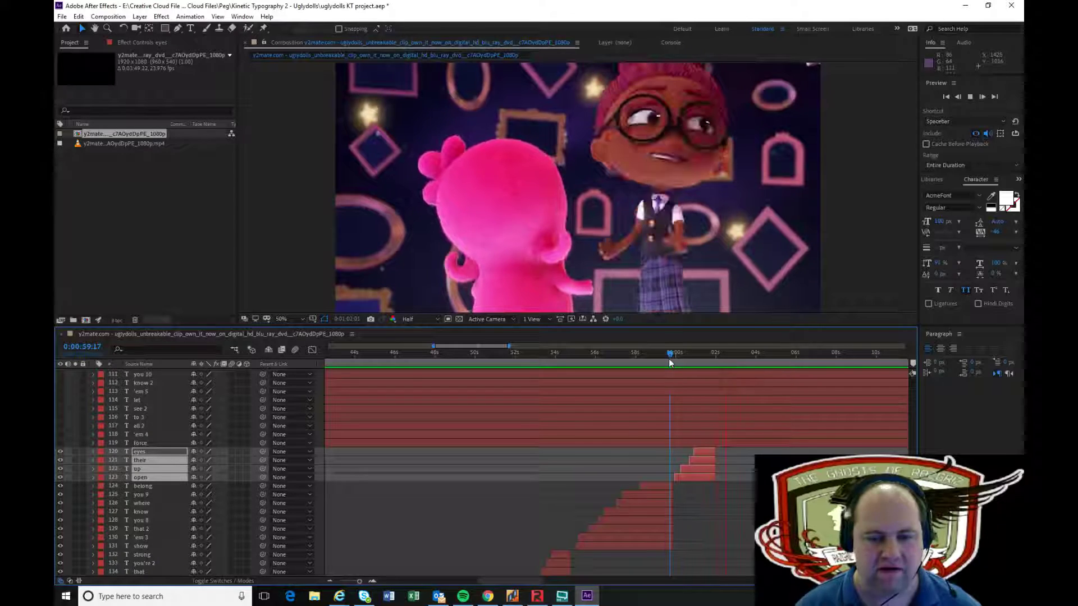
key(space)
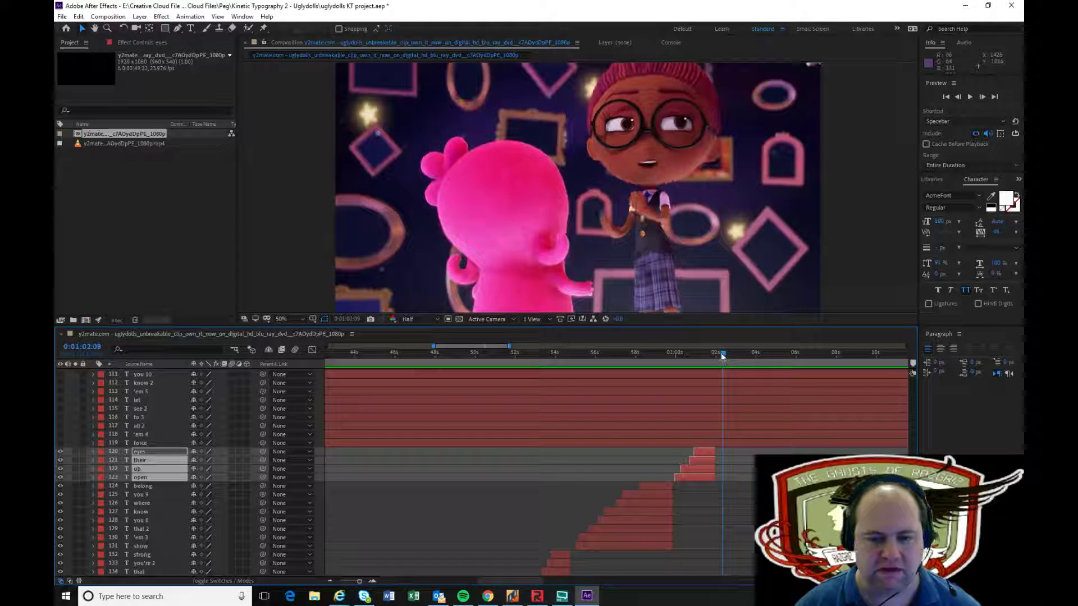
Turn on visibility for the five "Force 'em all to see" layers and trim their starts to 0:01:02:08
scroll(292, 472, up, 3)
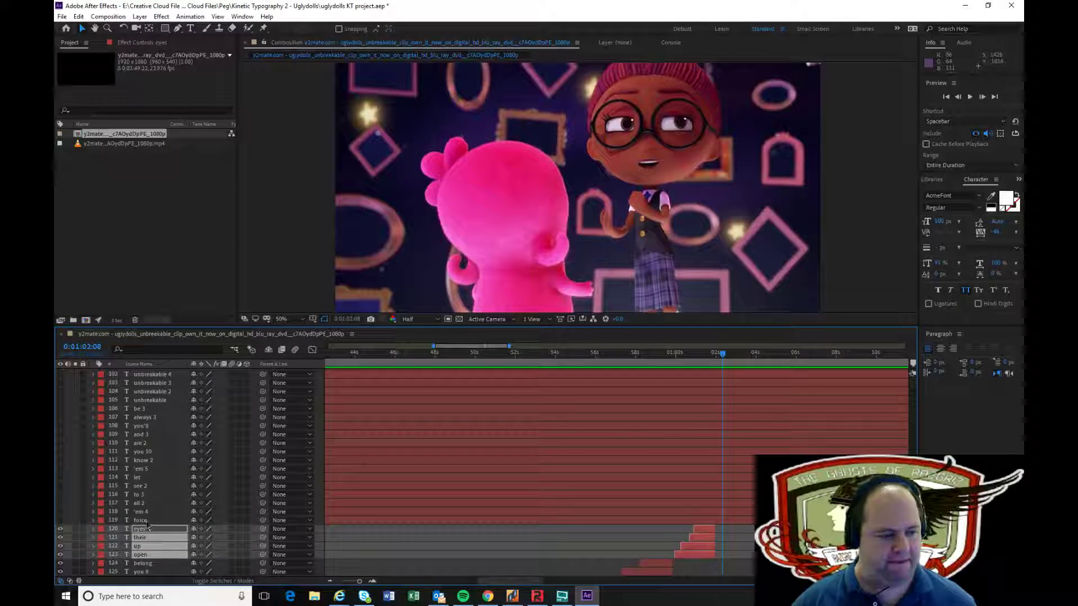
click(139, 519)
shift+click(140, 486)
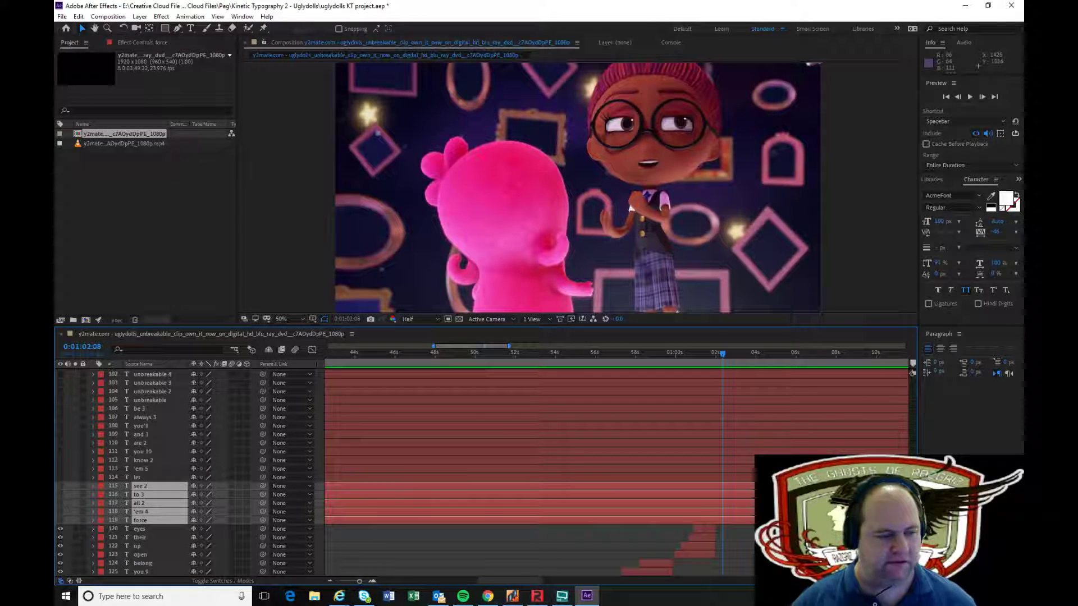
click(61, 486)
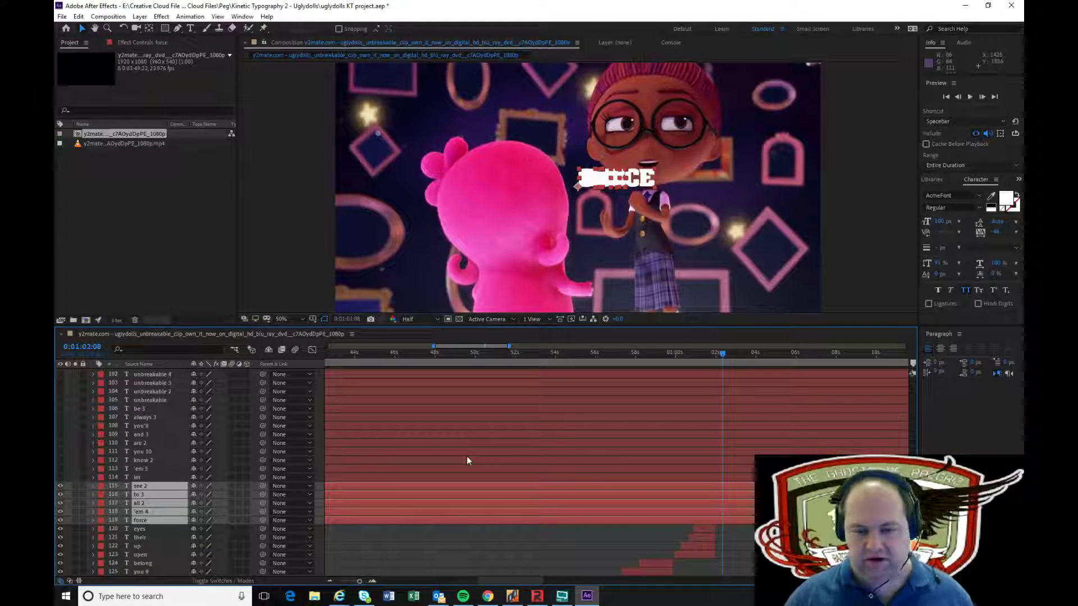
key(alt+bracketleft)
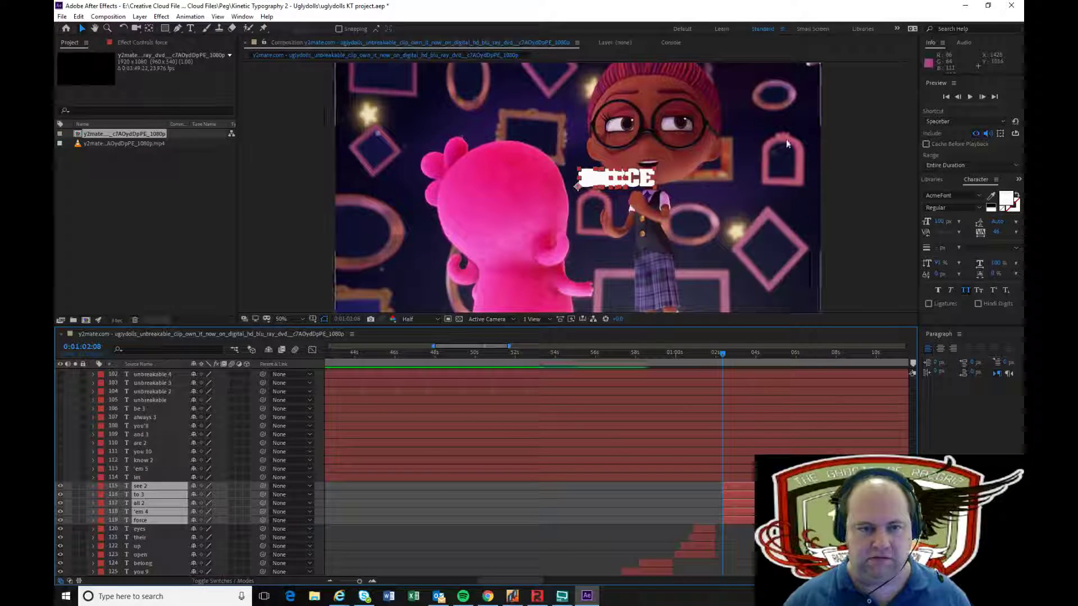
Arrange FORCE, 'EM, ALL, TO and SEE from left to right in a row across the upper part of the frame
click(786, 542)
click(787, 520)
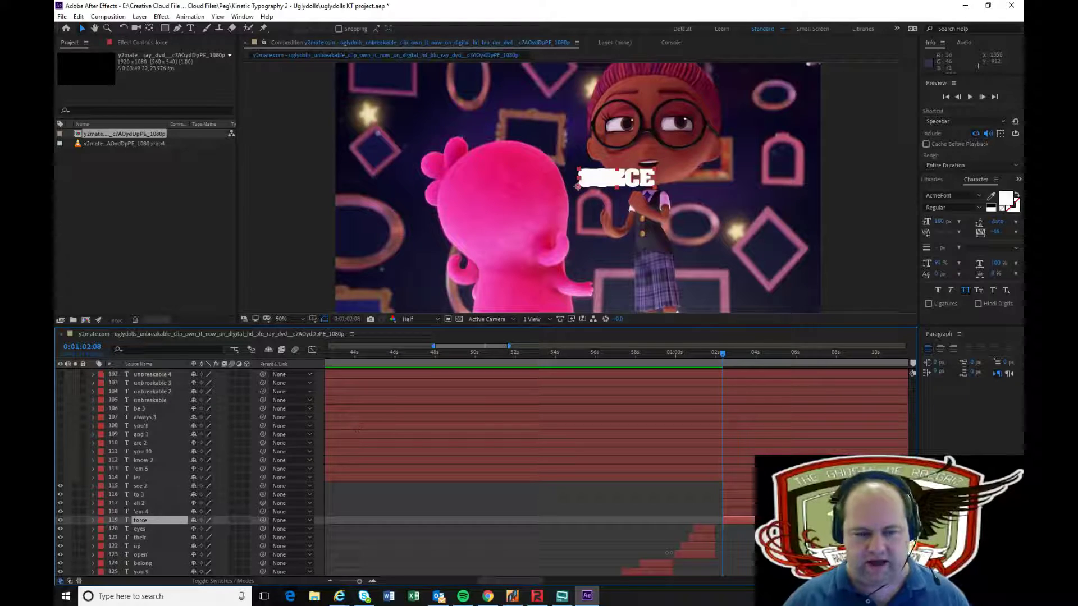
drag(615, 178, 421, 106)
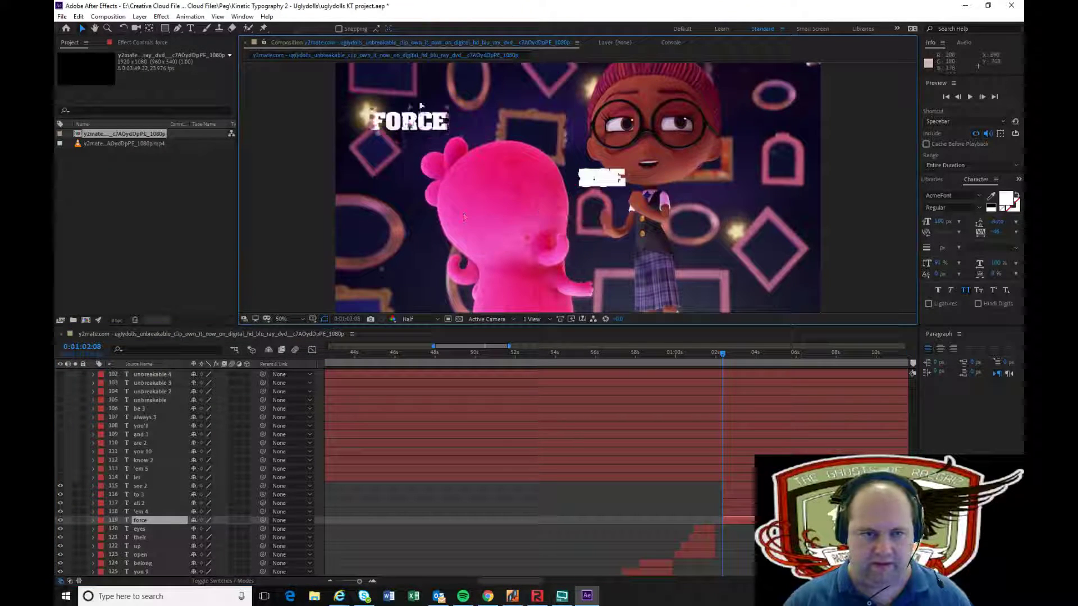
click(739, 511)
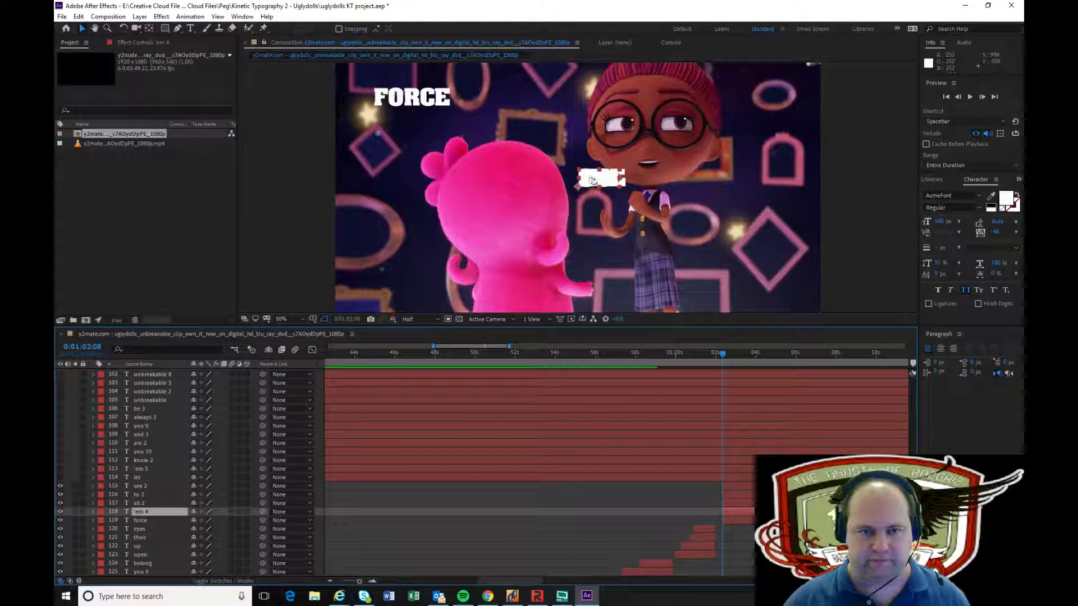
drag(592, 180, 525, 99)
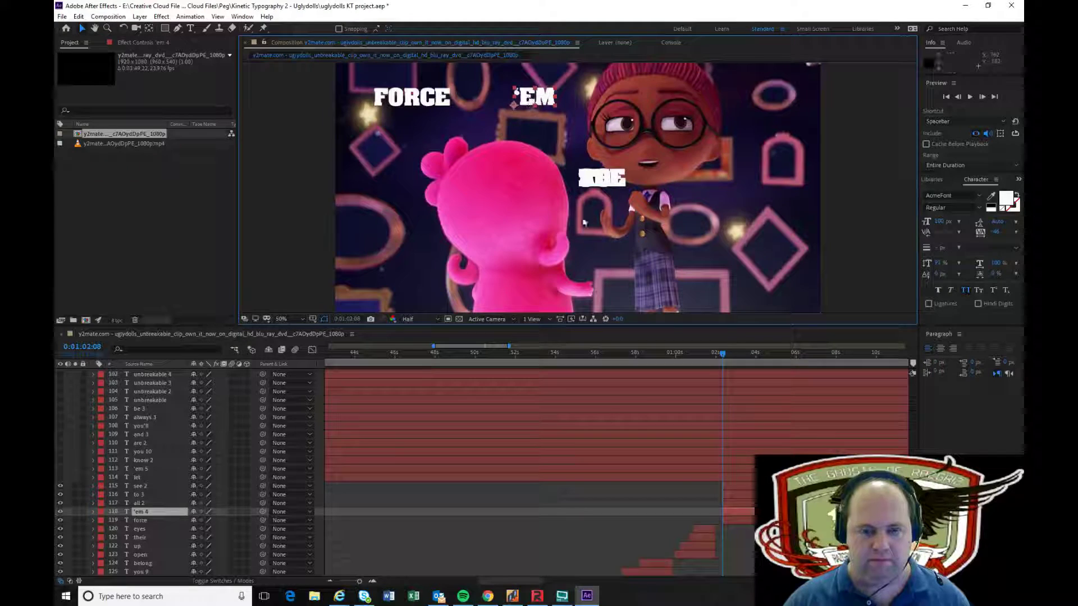
click(733, 503)
drag(601, 178, 601, 99)
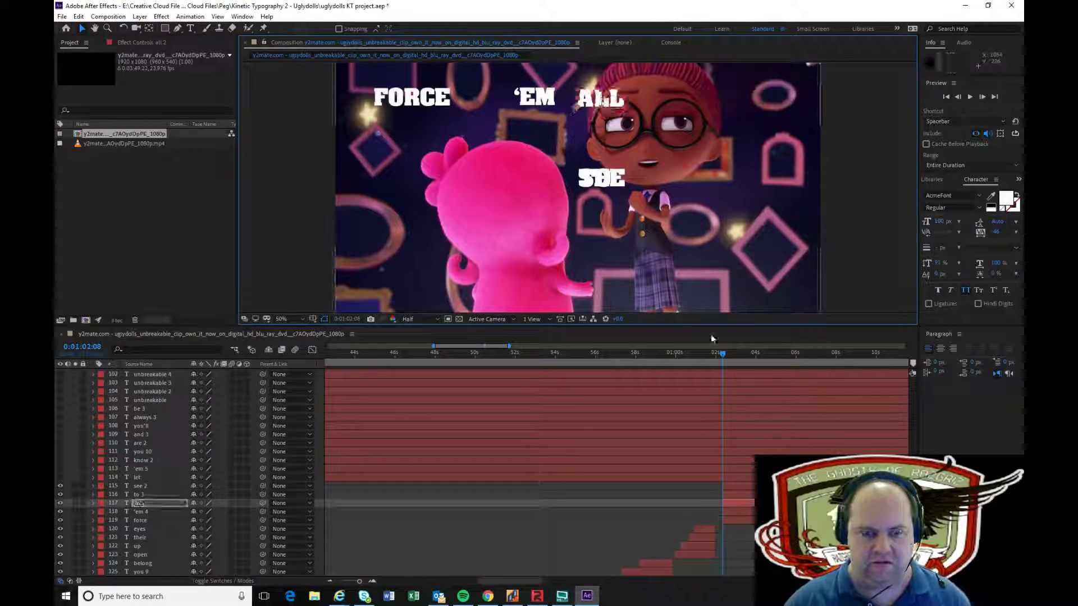
click(740, 495)
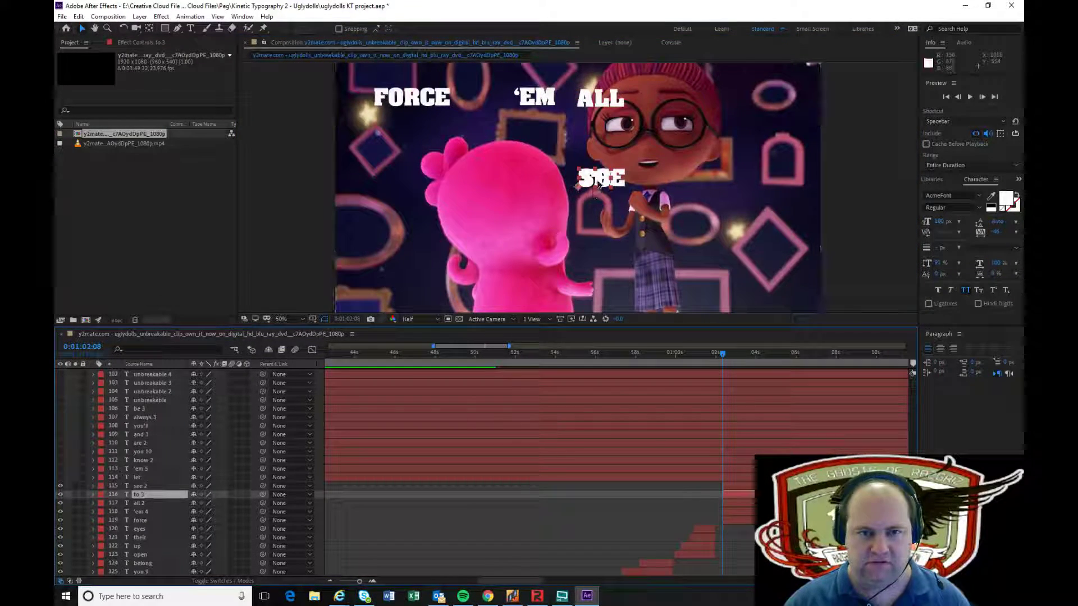
drag(599, 186, 665, 99)
click(737, 487)
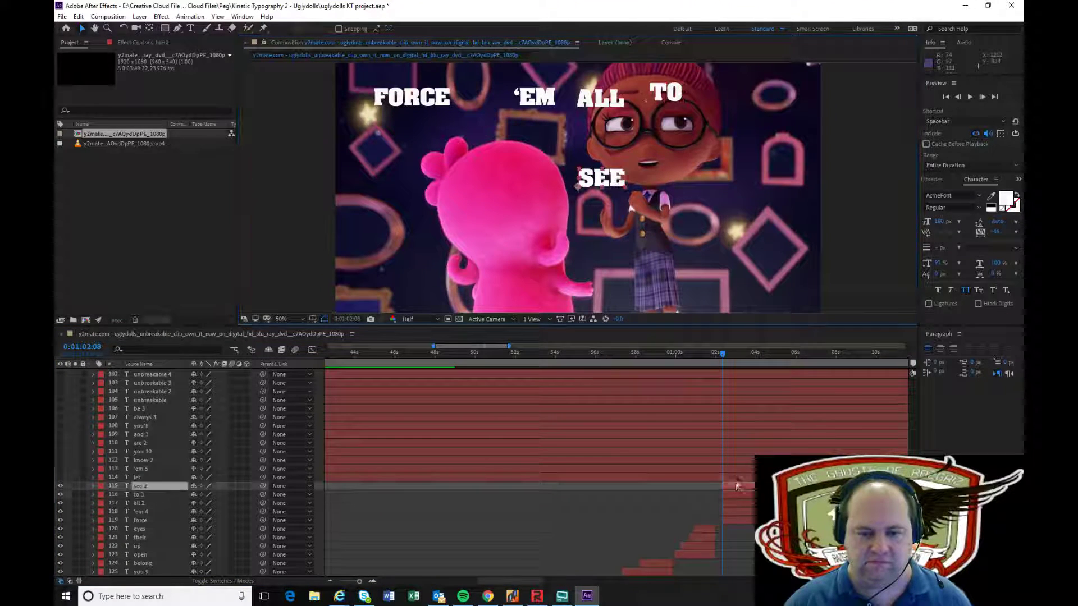
drag(607, 179, 757, 106)
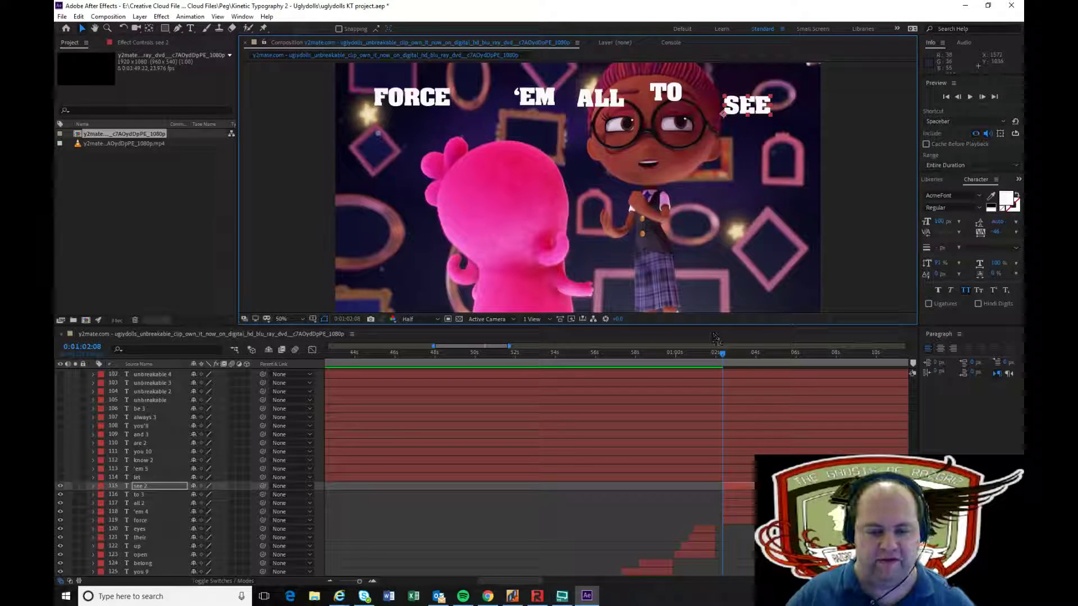
Play through the line's opening and trim the start of "'em 4" to 0:01:02:15 and of "all 2" to 0:01:02:23
click(739, 520)
key(space)
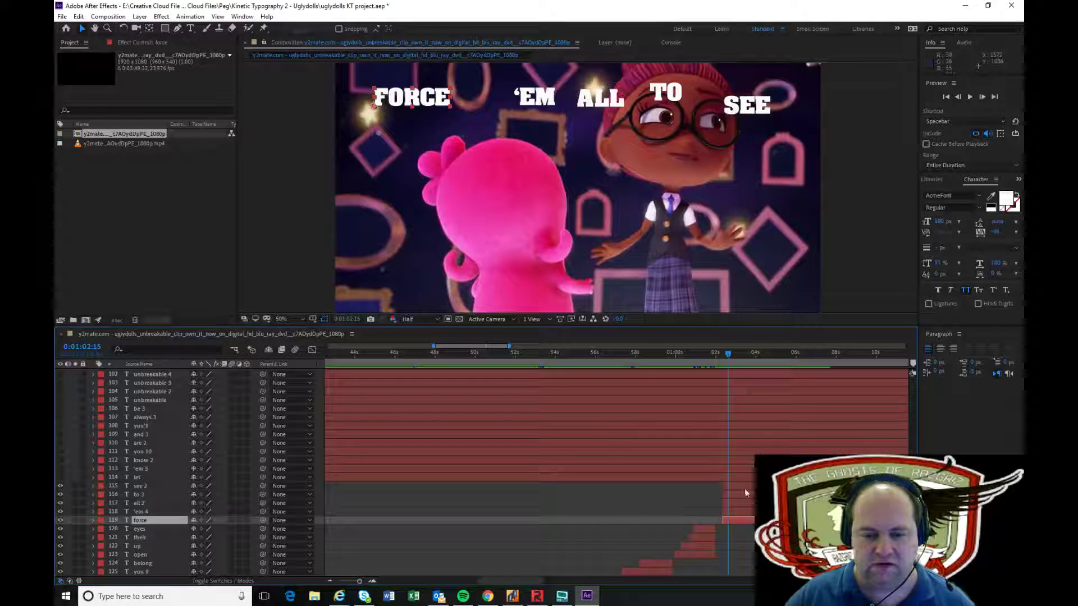
click(744, 512)
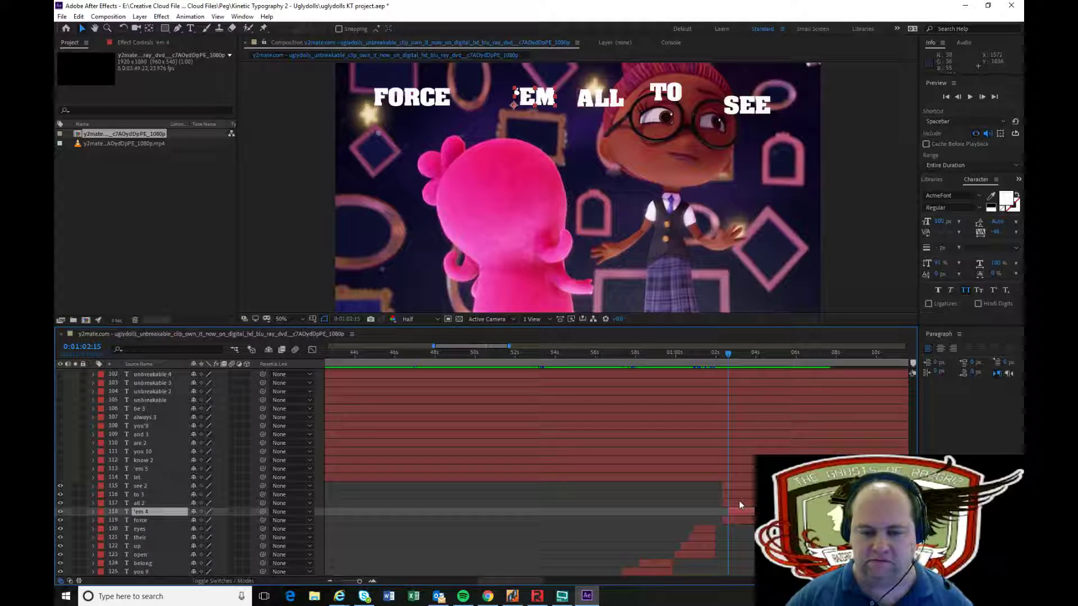
drag(727, 355, 723, 356)
key(space)
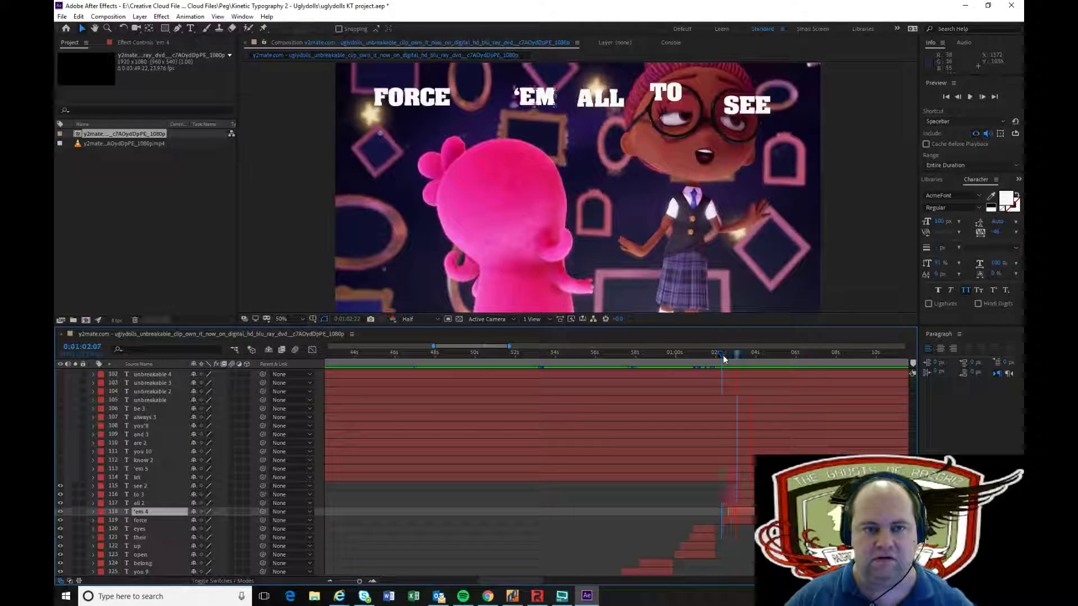
click(735, 355)
click(734, 355)
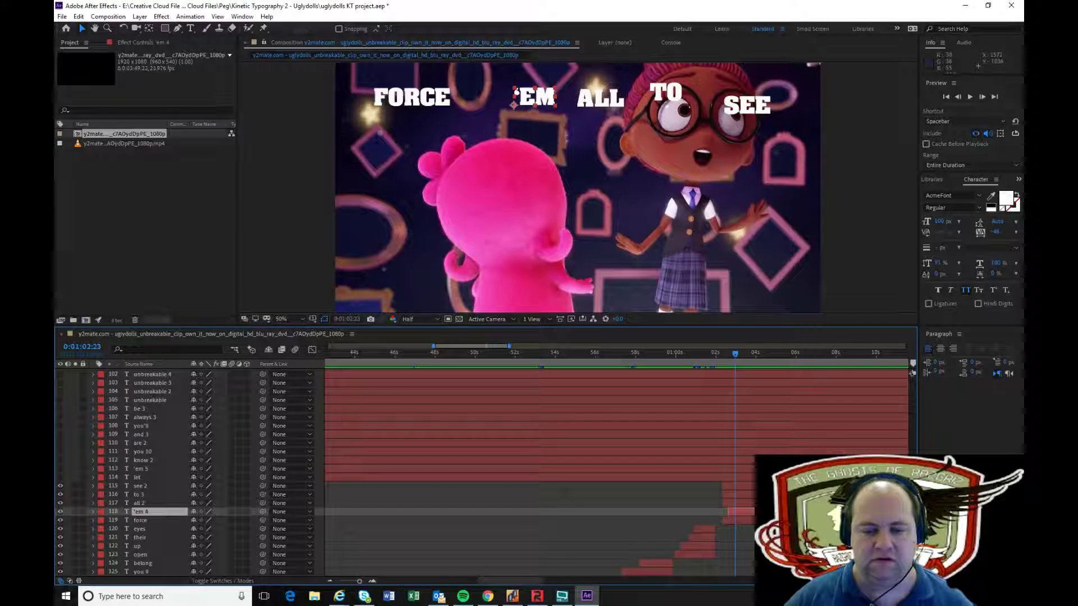
key(ctrl+Up)
Find where the last two words begin and trim the start of "to 3" to 0:01:03:05 and of "see 2" to 0:01:03:11
key(space)
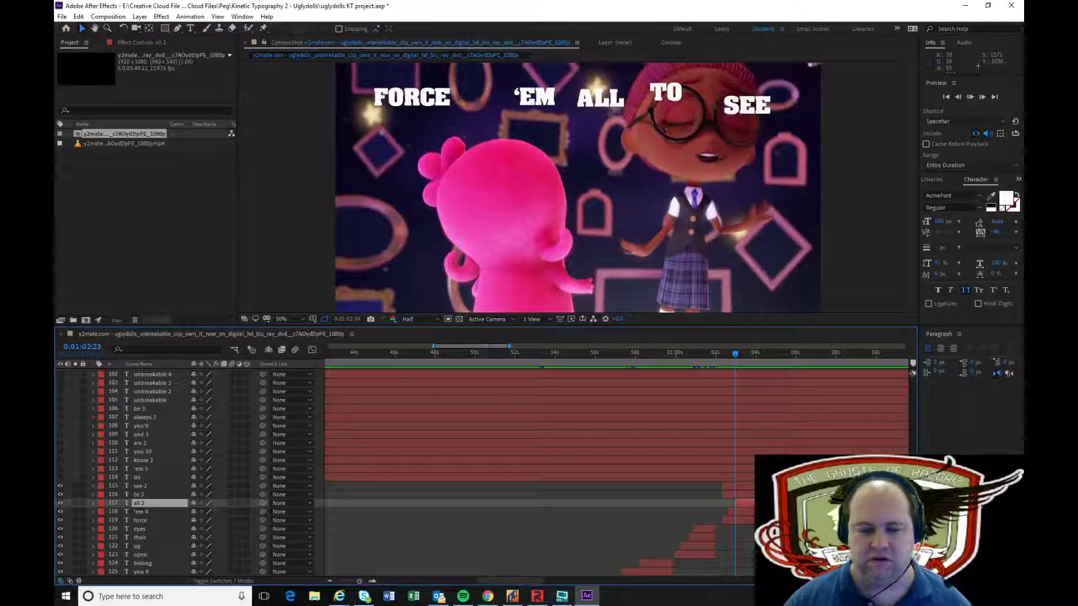
key(Page_Up)
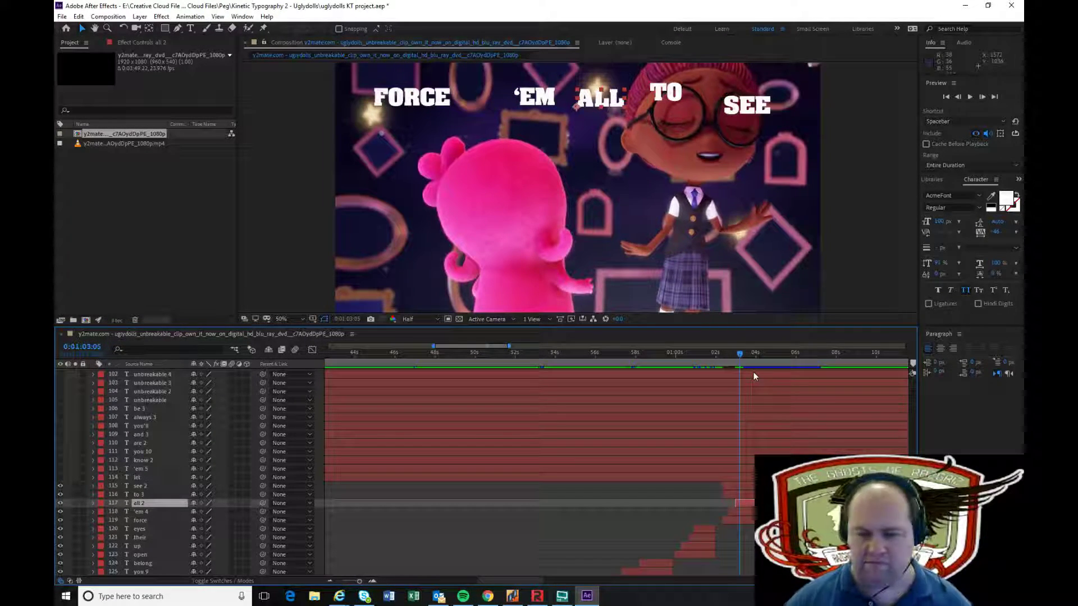
key(ctrl+Up)
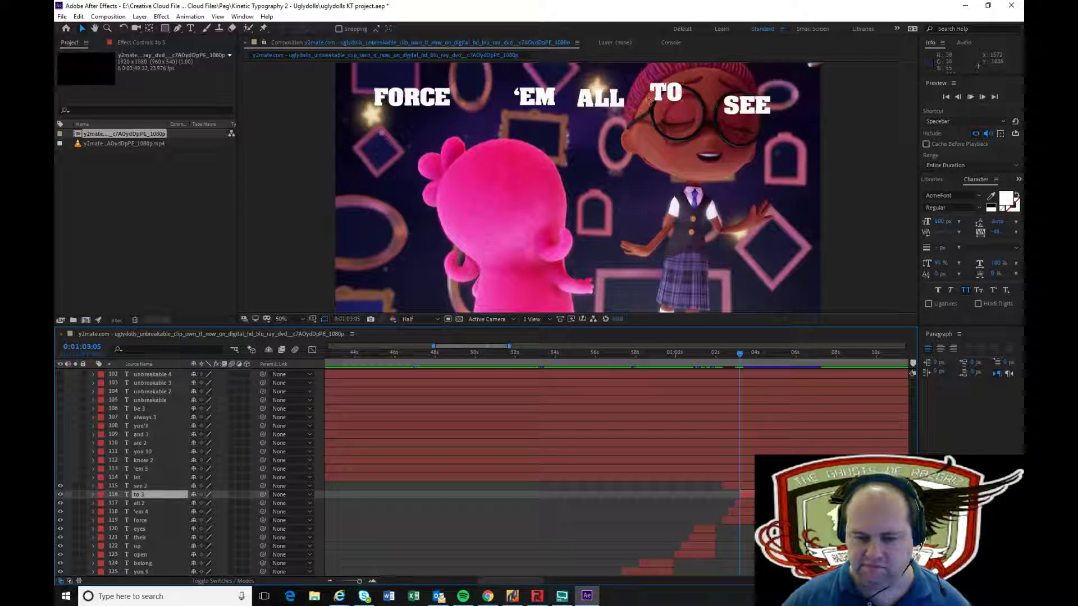
key(space)
key(space)
key(ctrl+Up)
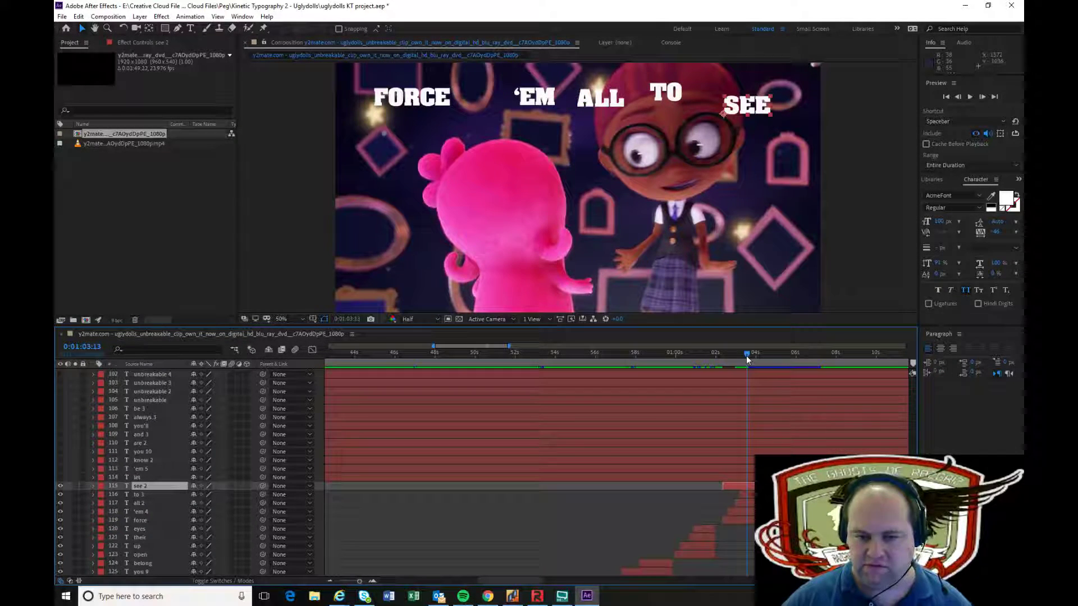
key(Page_Up)
key(Page_Up)
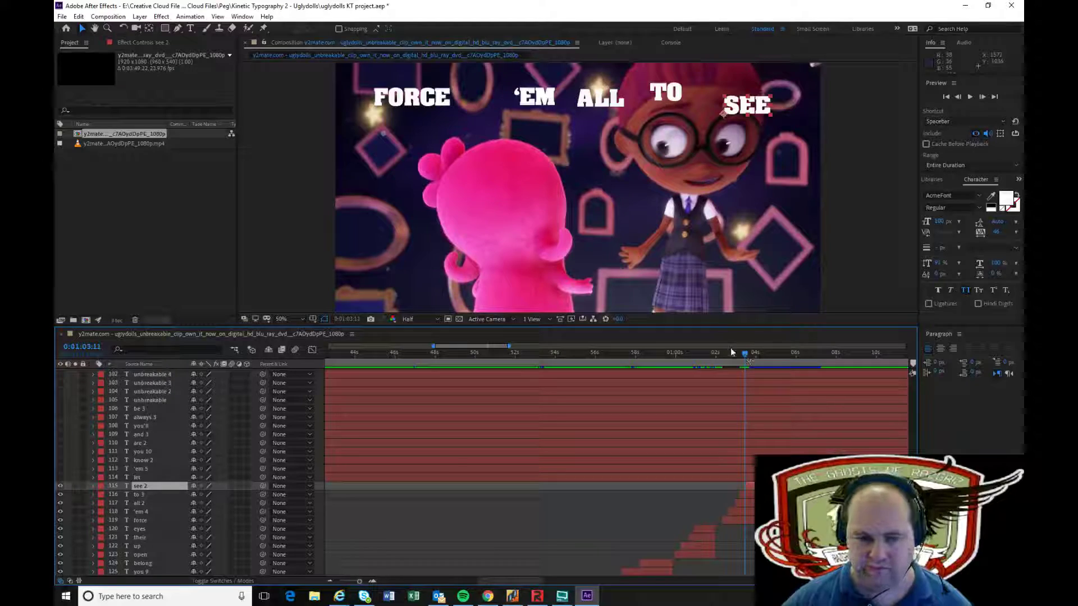
Play back the "Force 'em all to see" line and move the start of "'em 4" to 0:01:02:13
click(718, 355)
key(space)
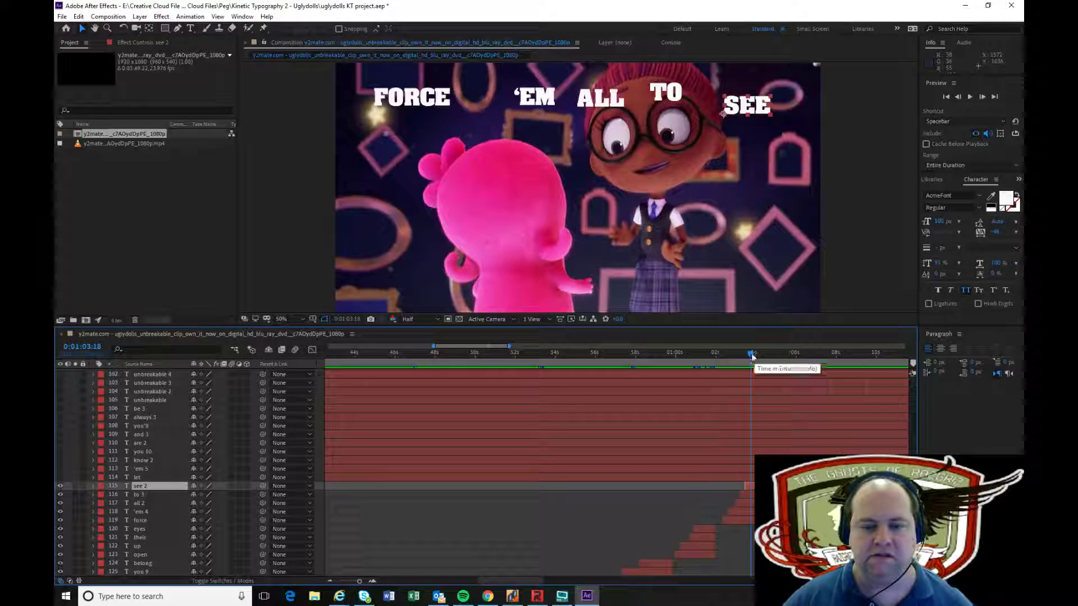
drag(760, 366, 729, 362)
key(space)
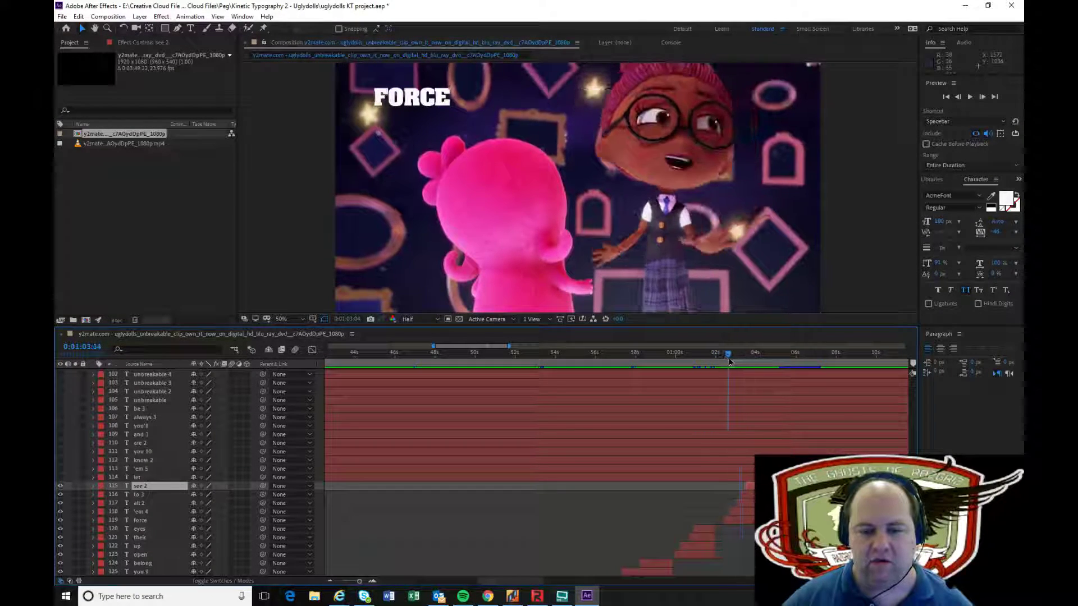
click(141, 511)
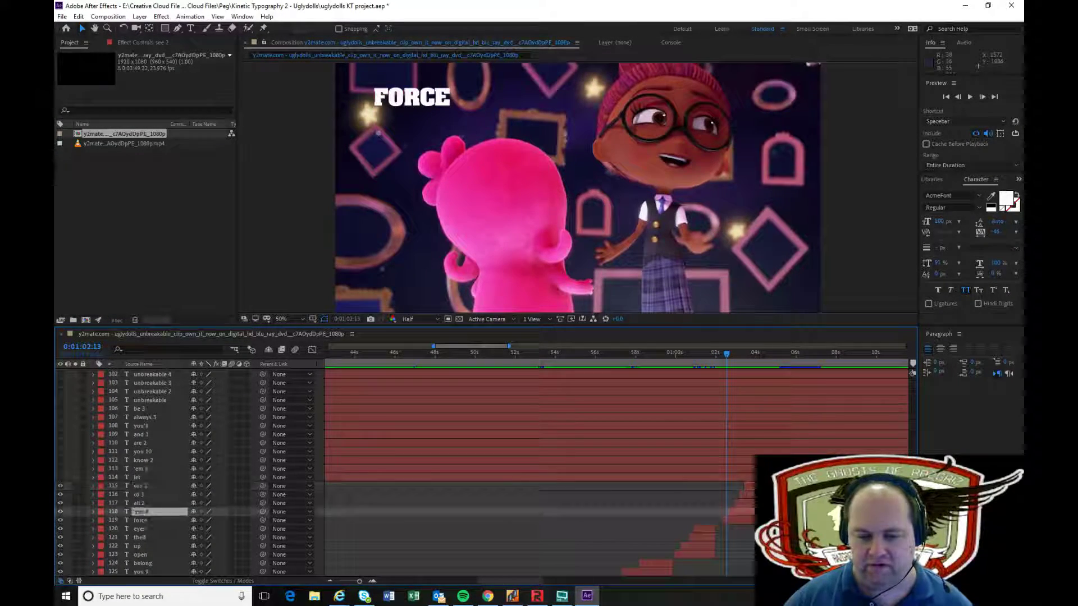
key(bracketleft)
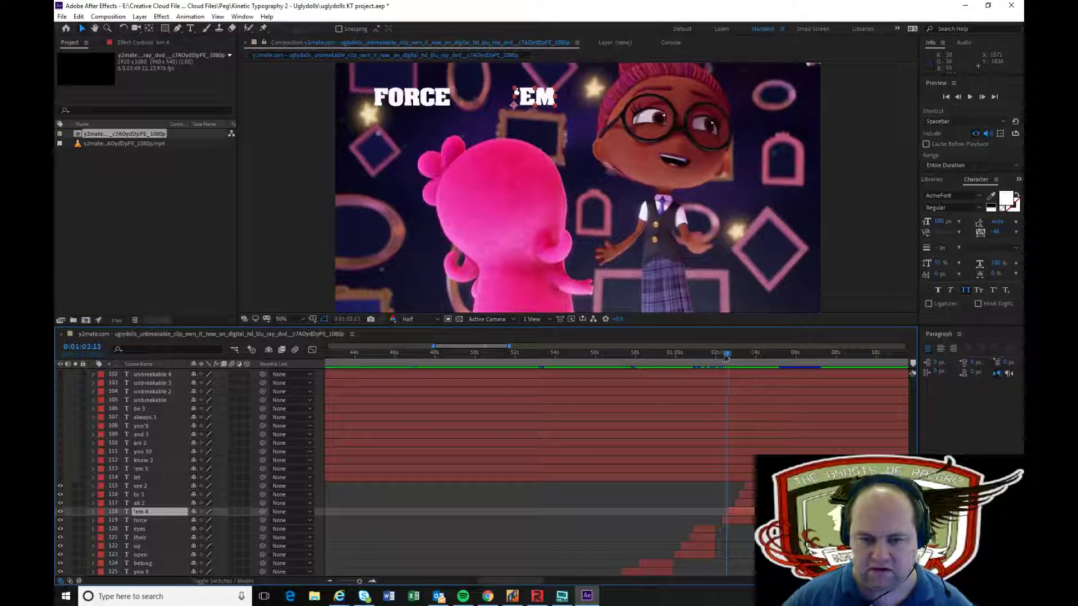
Replay the line from 0:01:02:02 and move the start of the "all 2" layer to 0:01:02:21
click(717, 355)
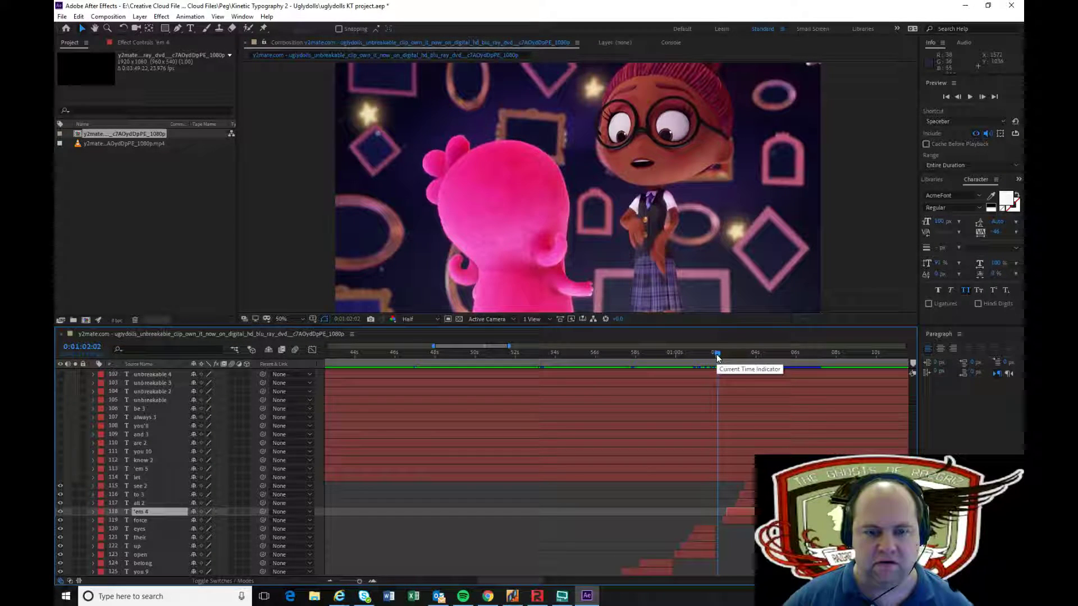
key(space)
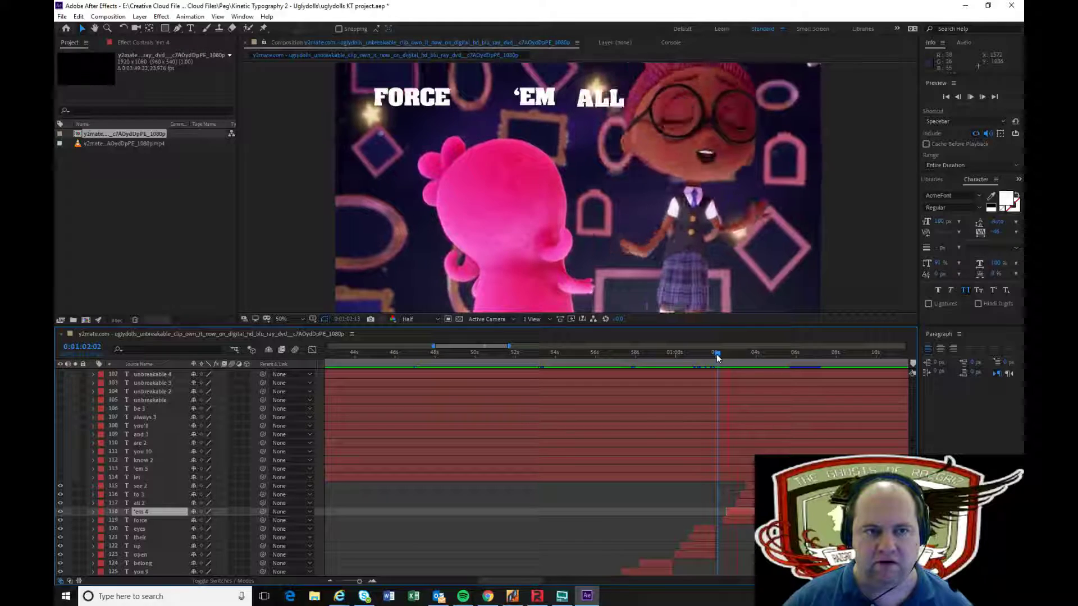
click(732, 355)
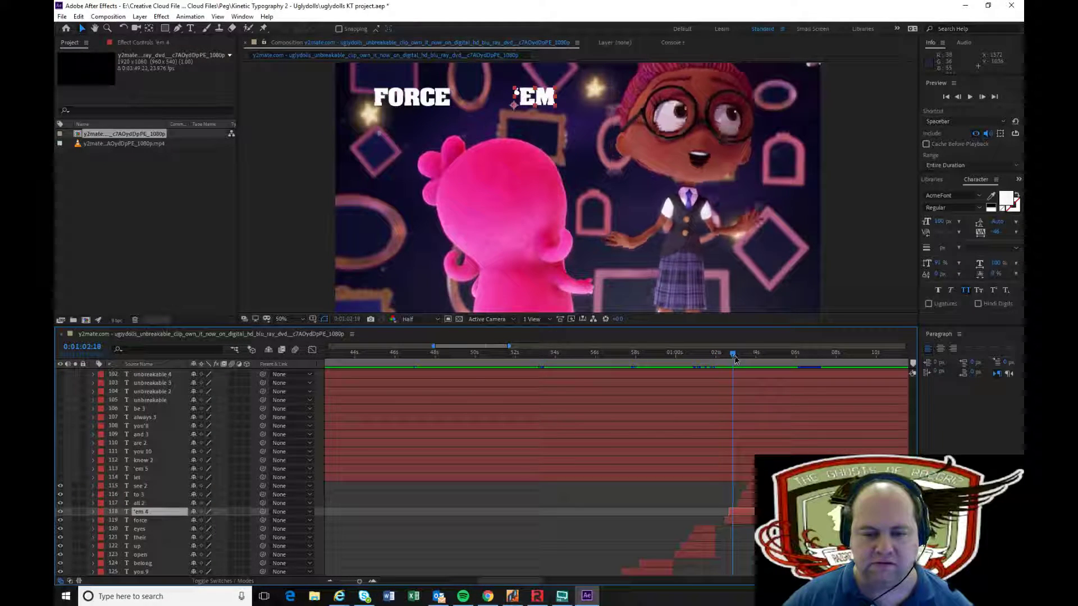
key(ctrl+Up)
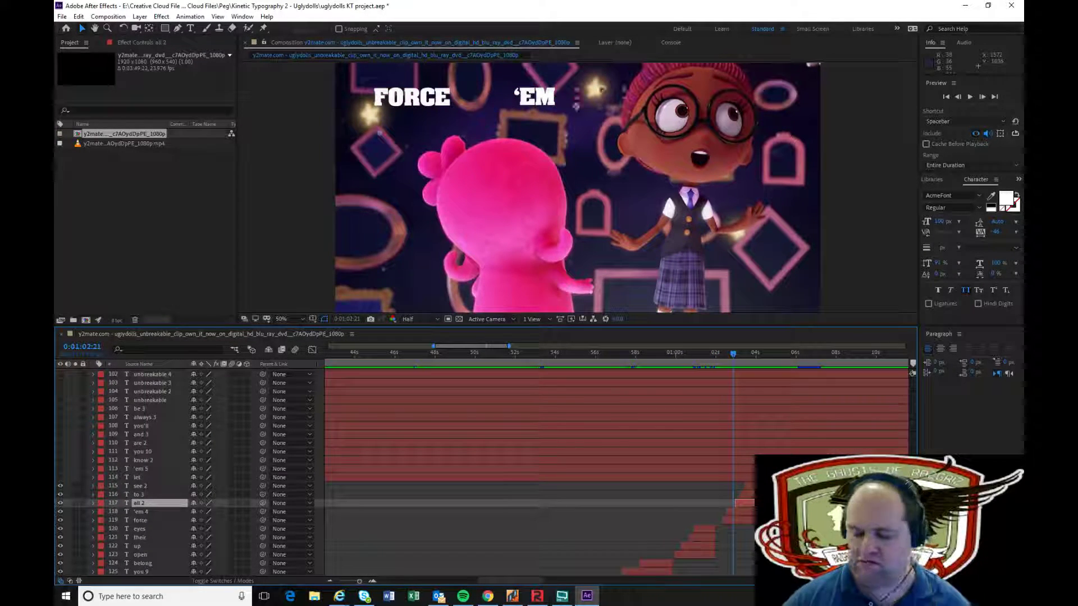
Play back the "Force 'em all to see" line from 0:01:02:08 to check its timing, stopping at 0:01:04:12
key(space)
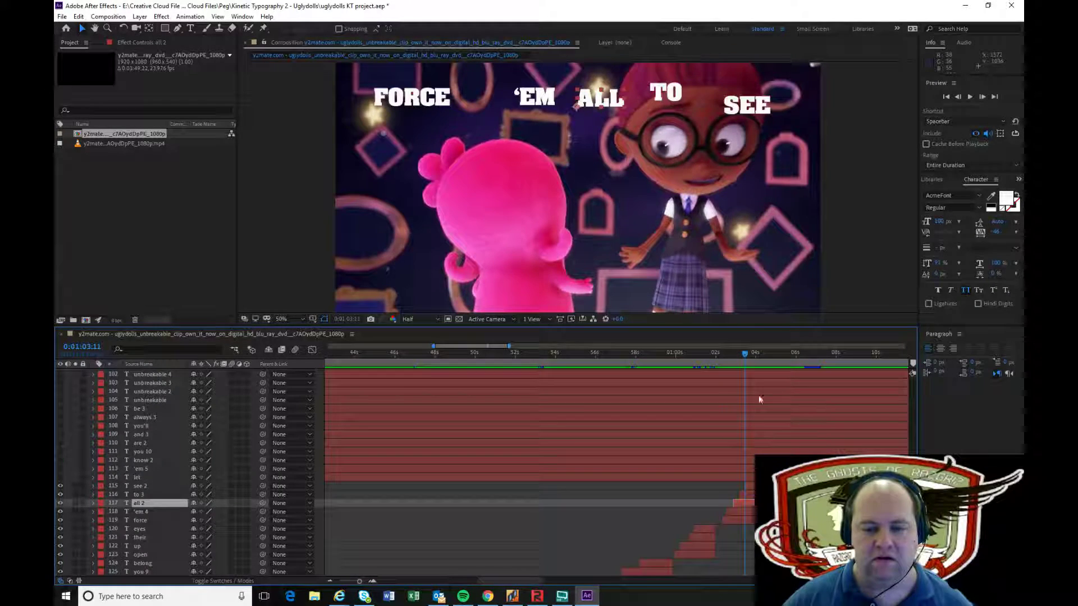
click(721, 363)
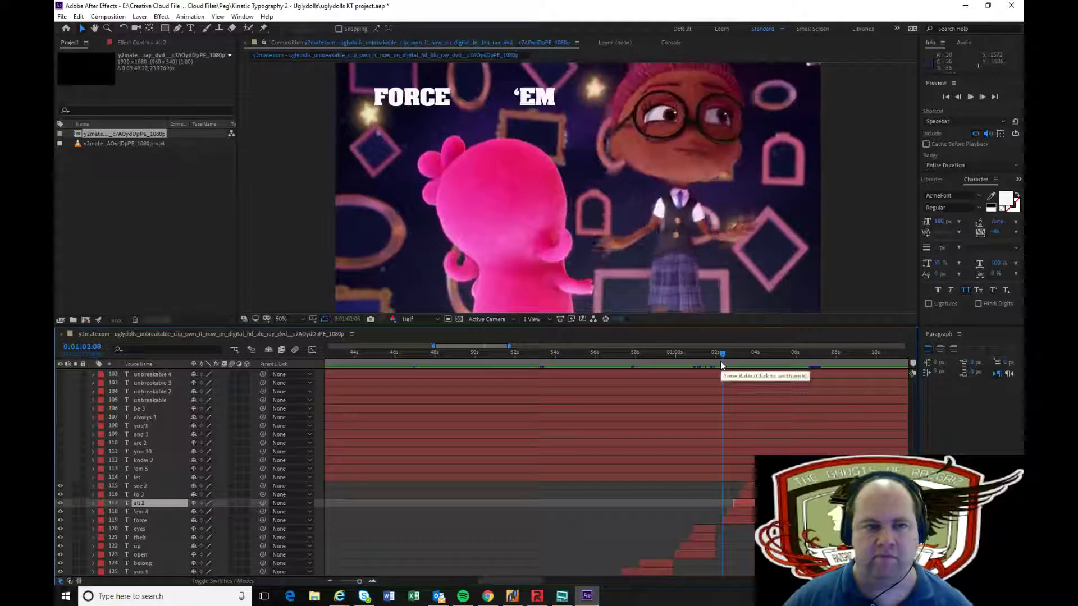
key(space)
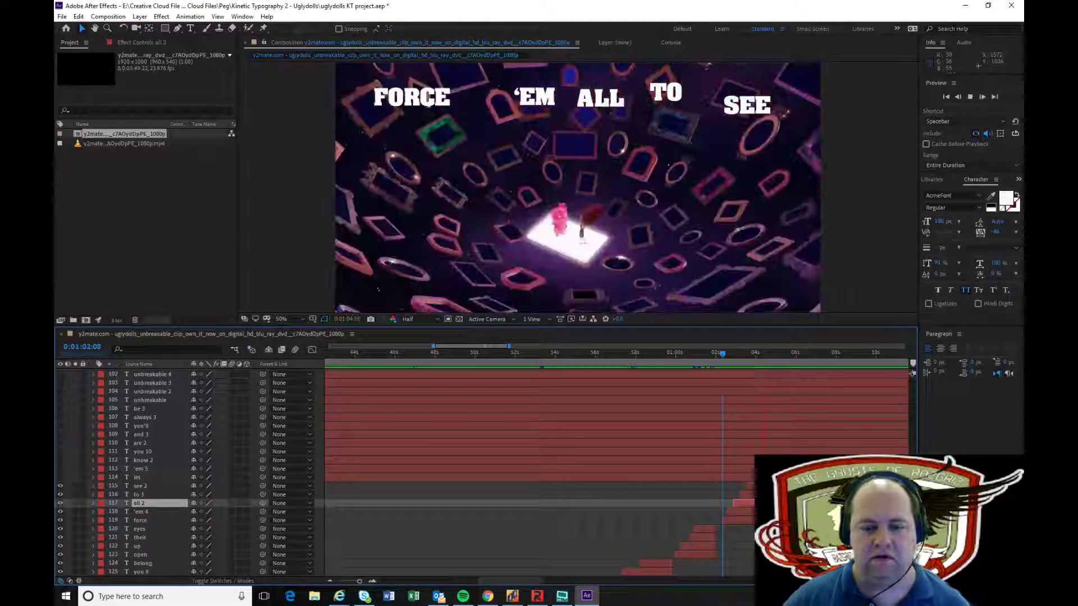
key(space)
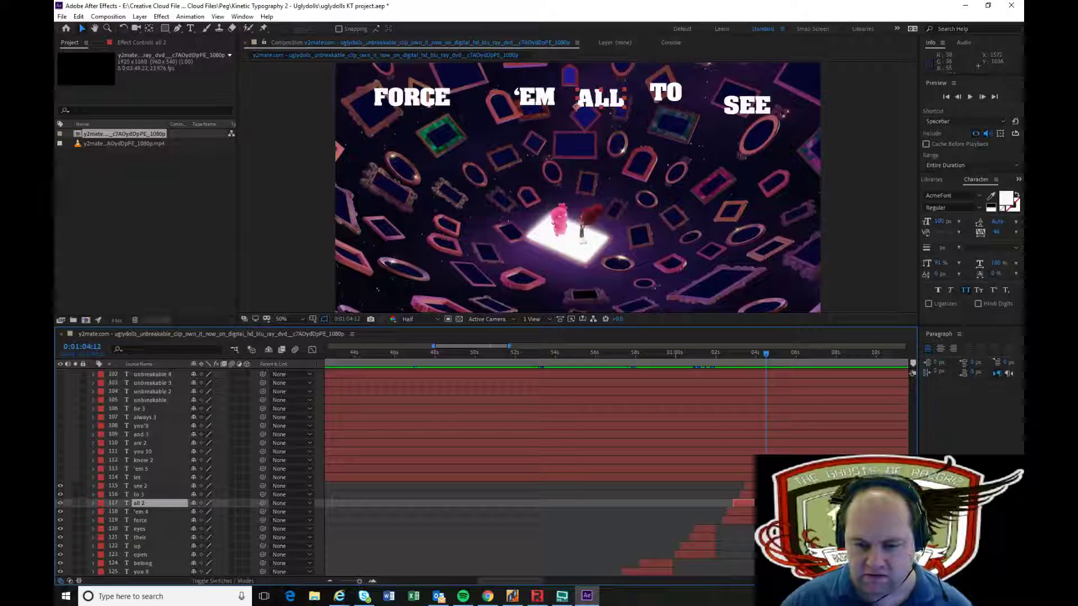
Trim the ends of the five "Force 'em all to see" word layers to 0:01:04:12 and replay the line from 0:01:02:02
click(730, 107)
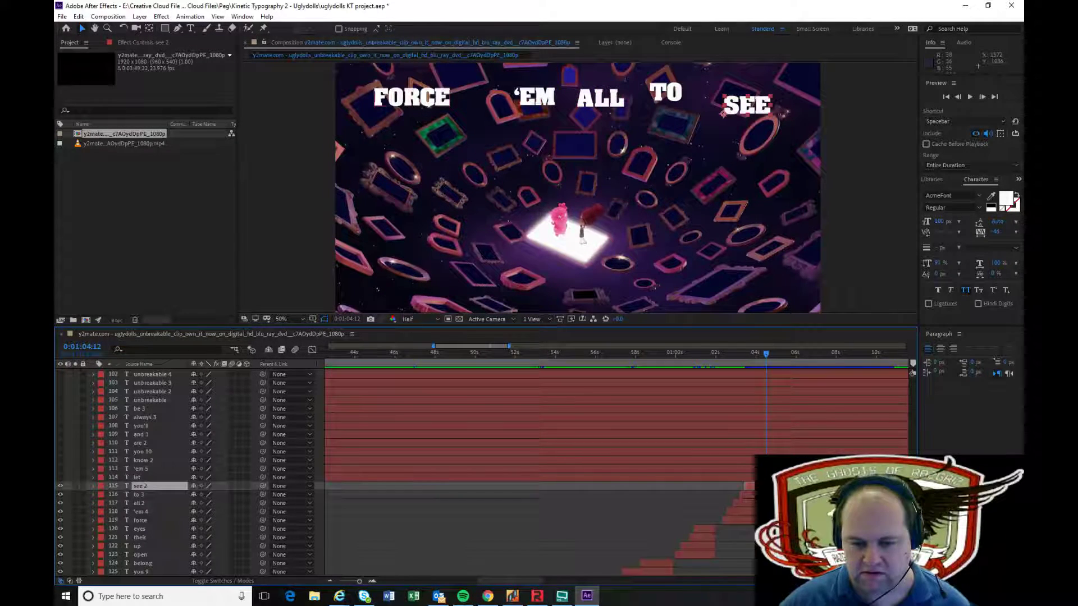
drag(797, 121, 362, 81)
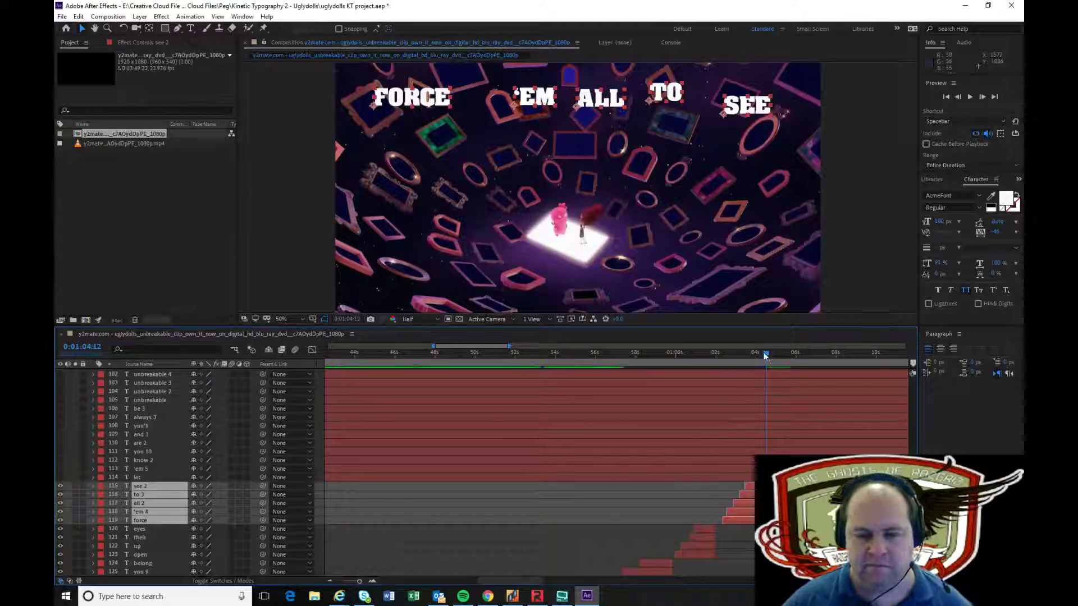
drag(765, 356, 713, 359)
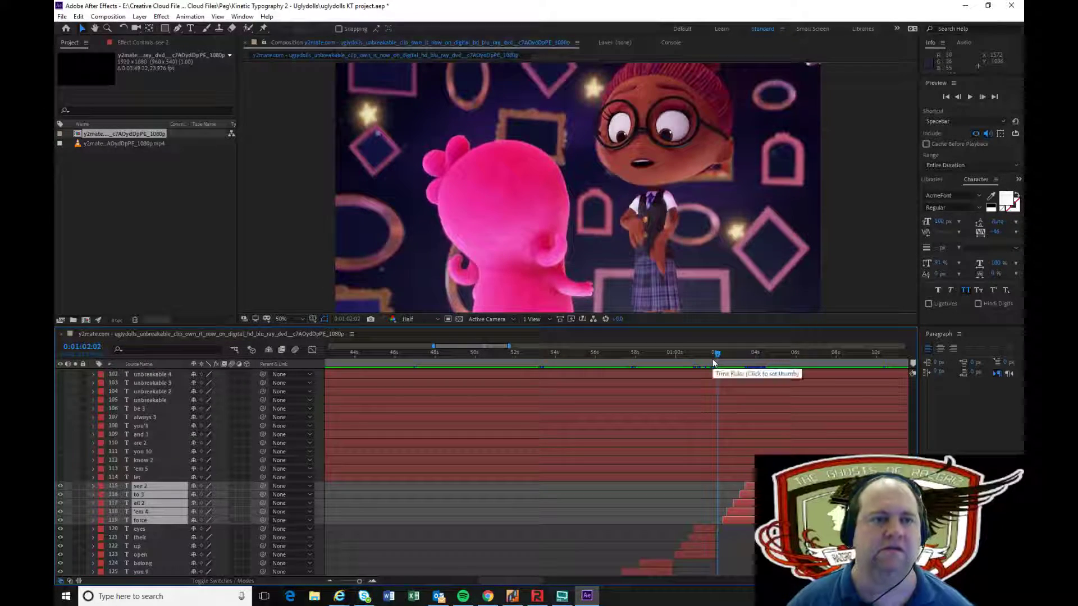
key(space)
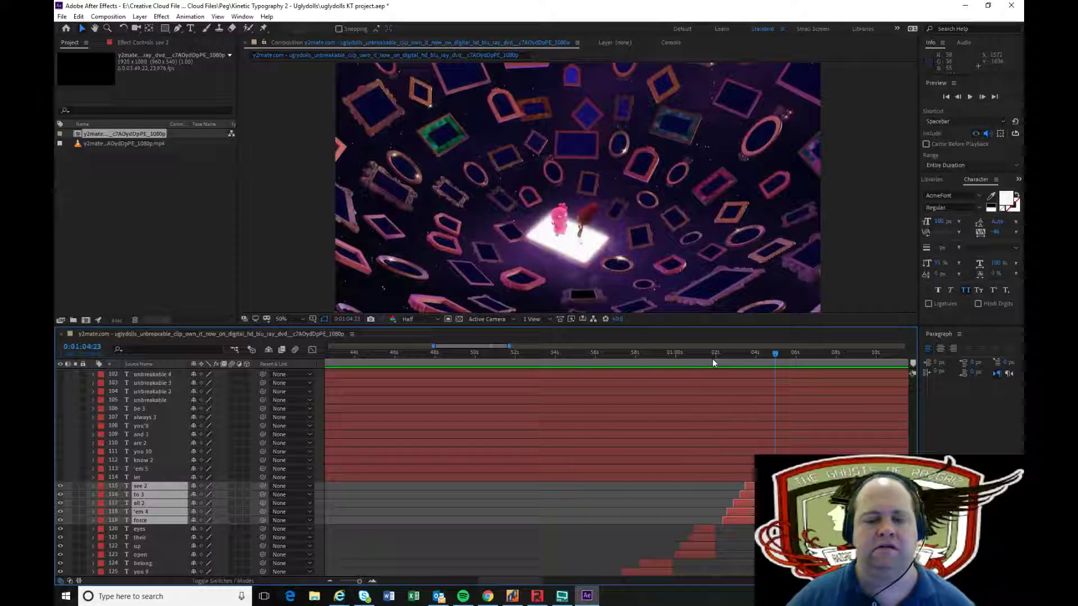
Set the current time to 0:01:04:13, just after the "Force 'em all to see" words end
click(771, 355)
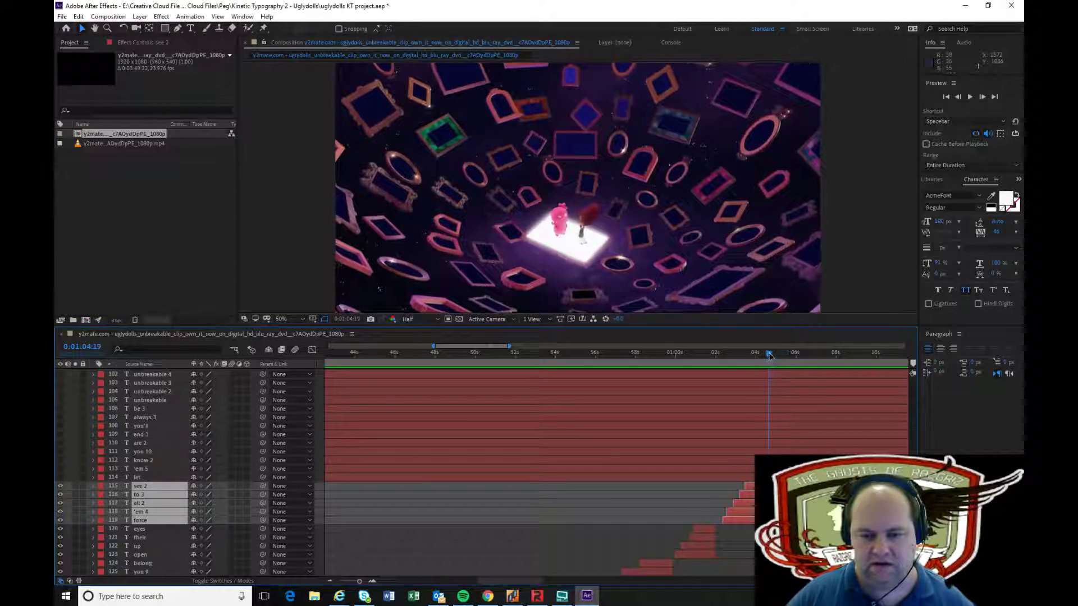
key(Page_Up)
key(Page_Up)
key(Page_Up)
key(Page_Up)
click(676, 477)
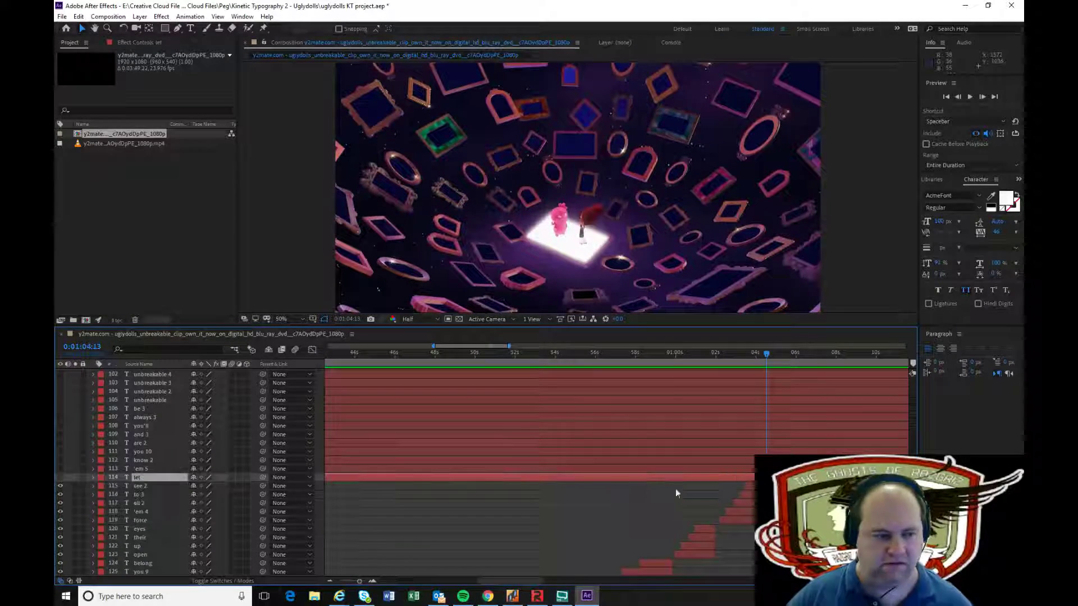
shift+click(160, 408)
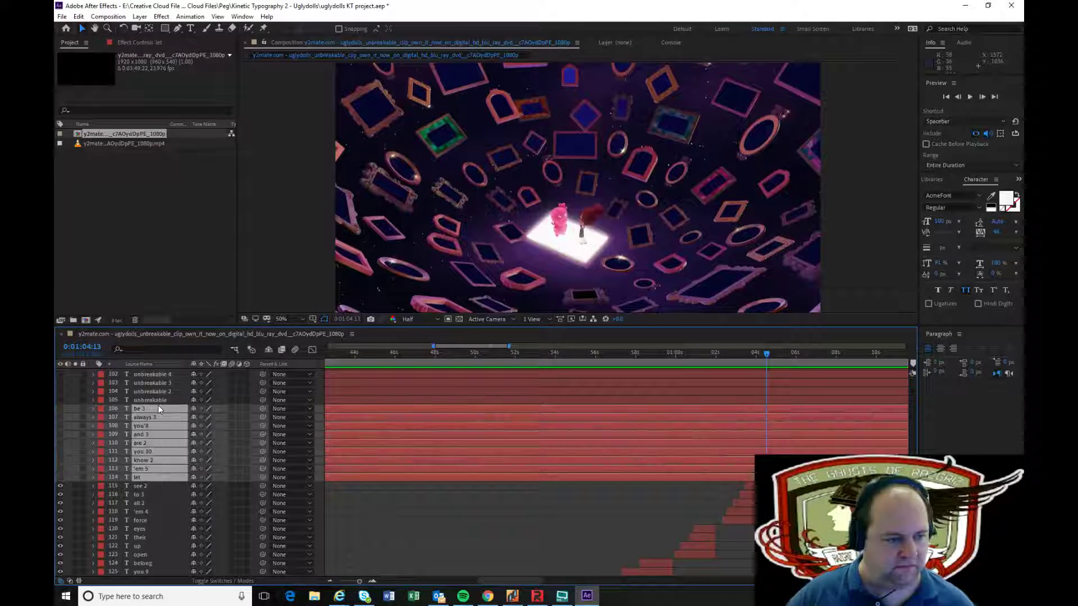
click(83, 409)
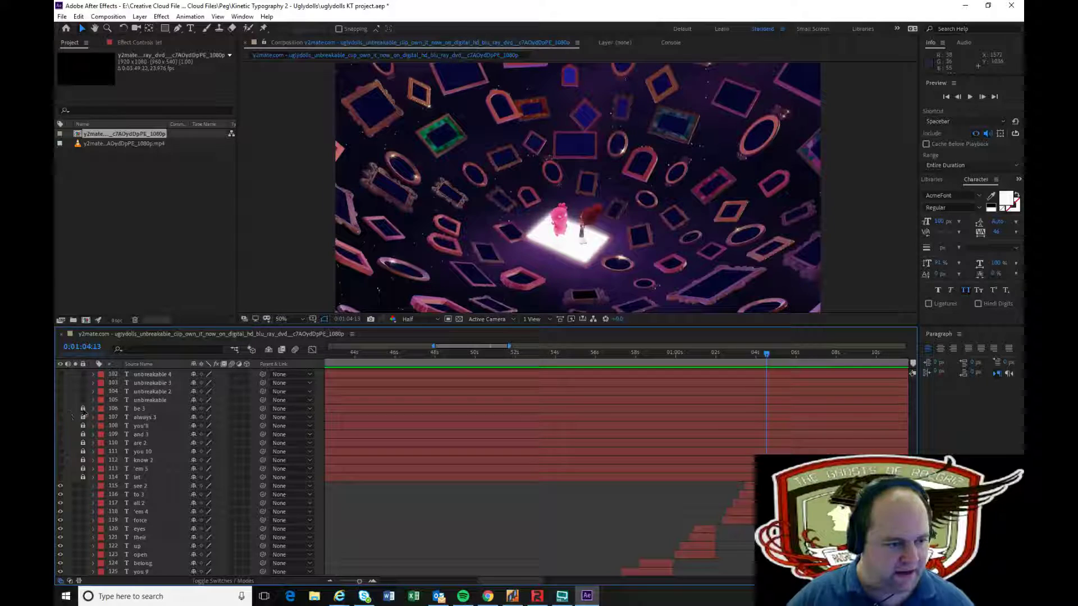
drag(83, 408, 83, 465)
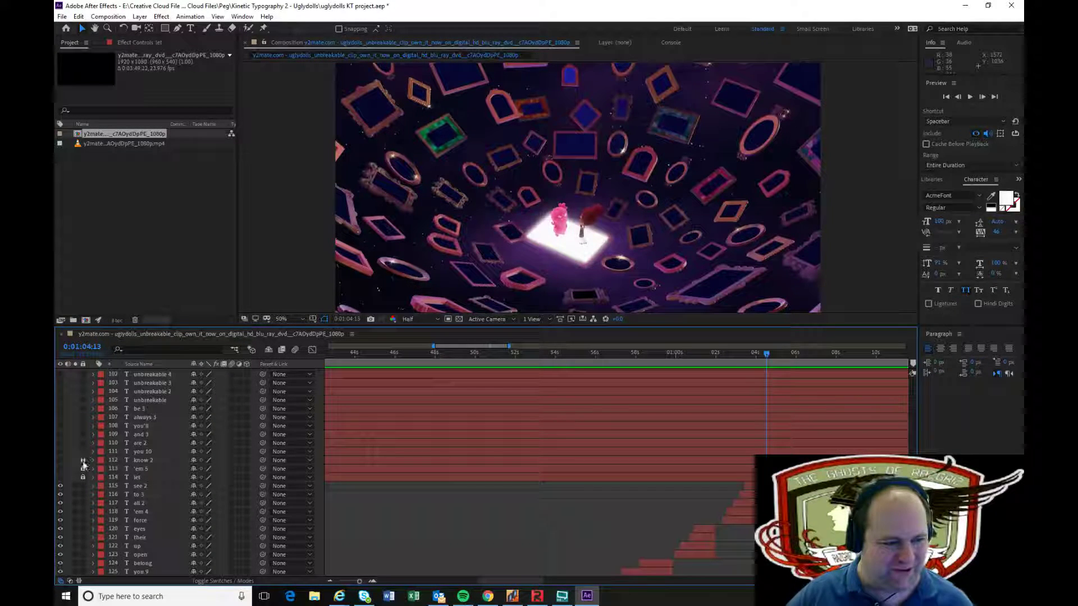
Make the nine hidden word layers from "let" through "be 3" visible
click(158, 478)
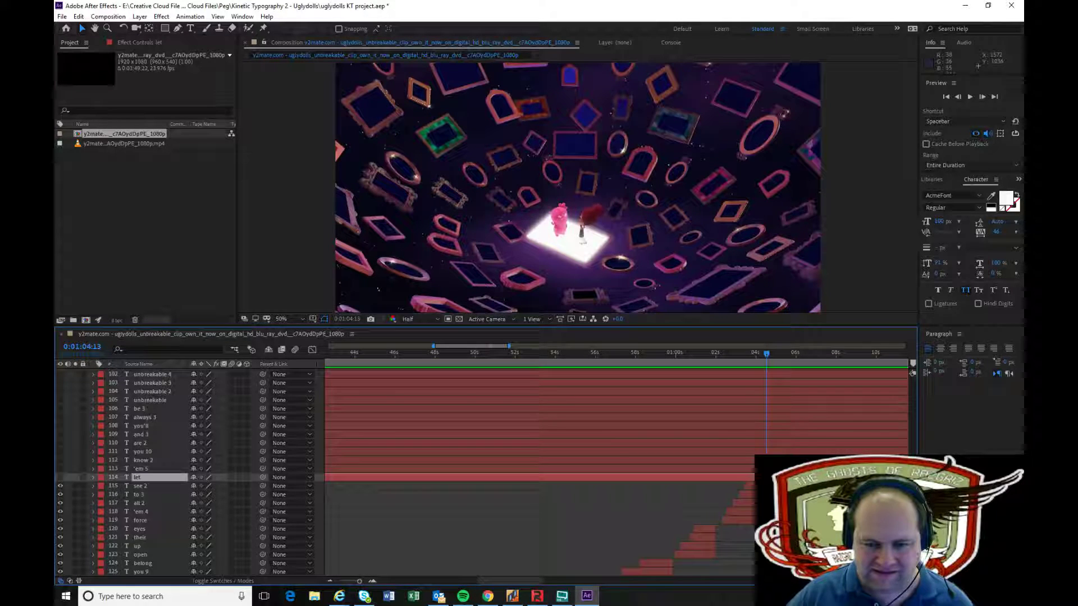
shift+click(780, 407)
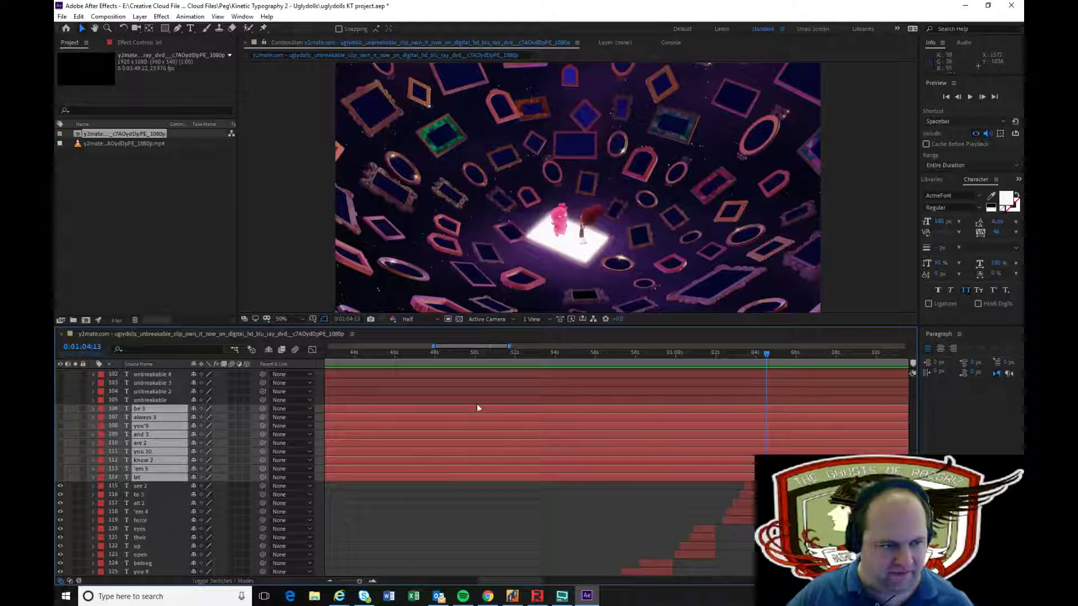
click(61, 408)
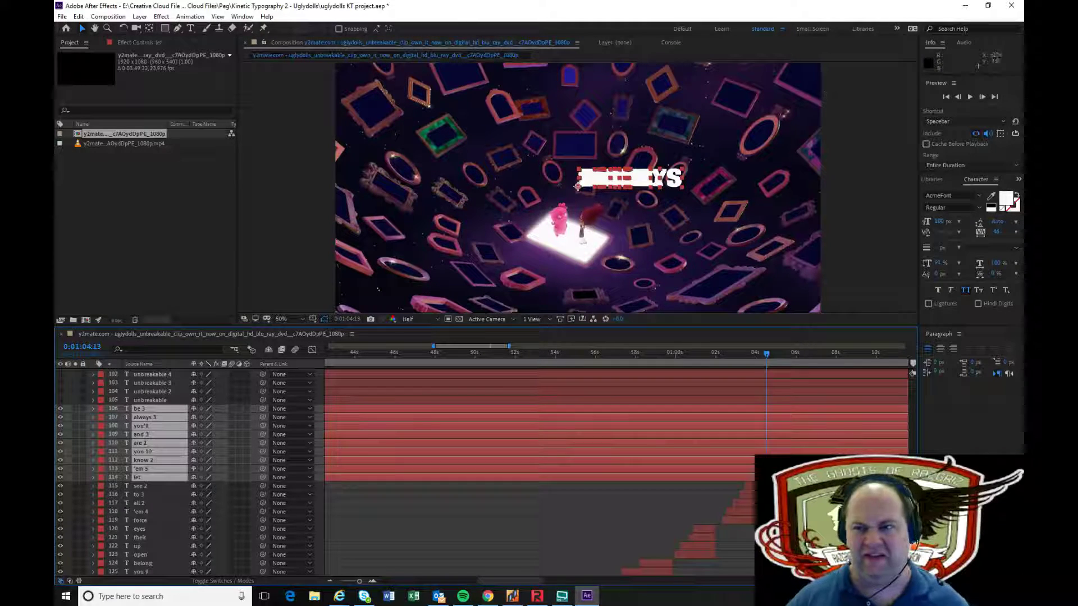
Trim the start of all nine layers from "let" through "be 3" to 0:01:04:13
key(alt+Tab)
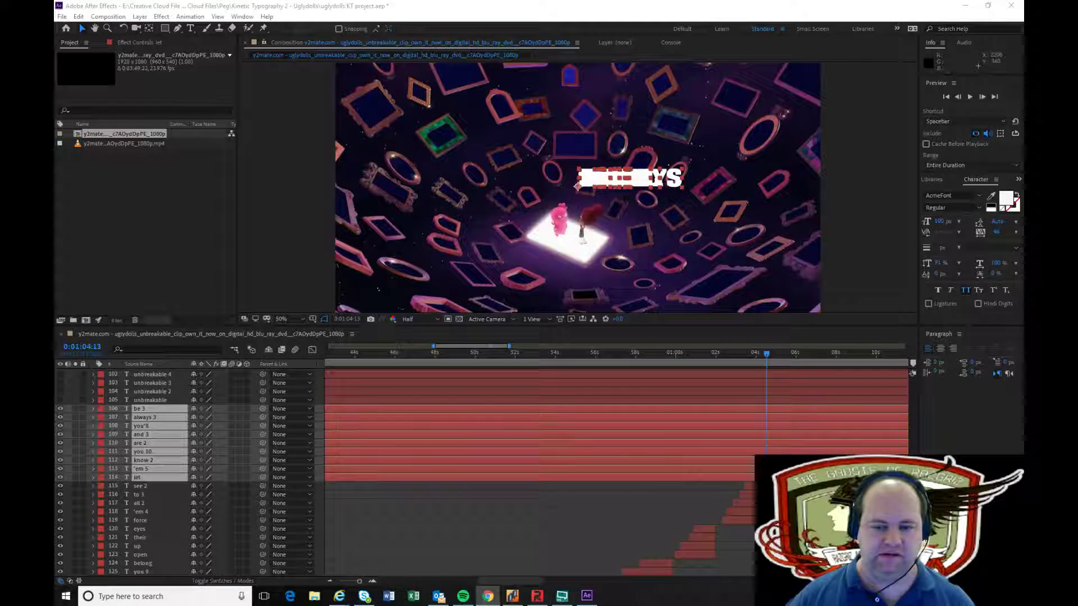
click(505, 523)
click(138, 477)
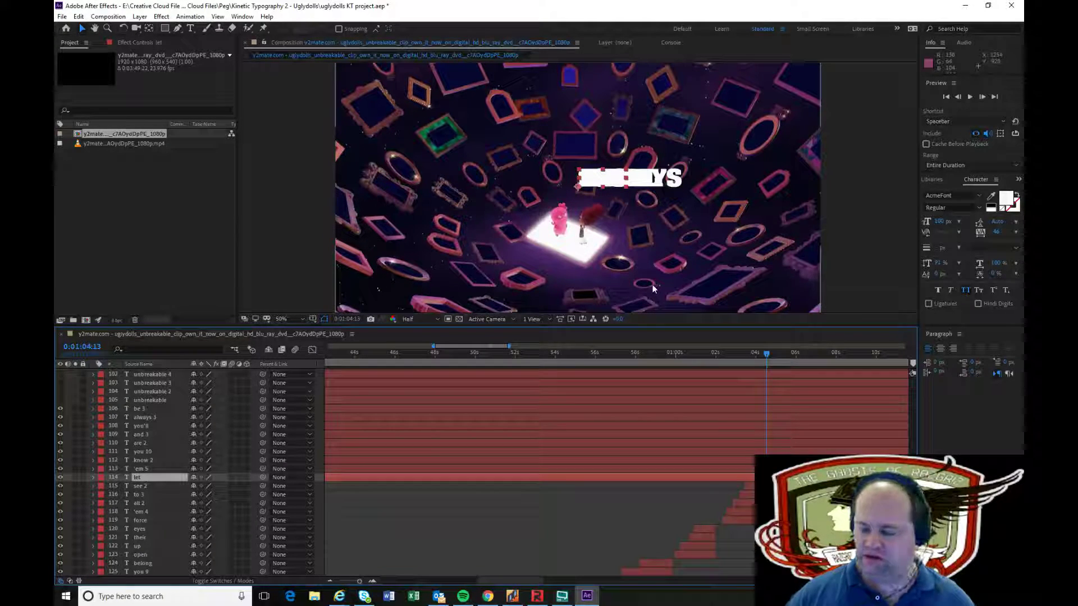
shift+click(832, 414)
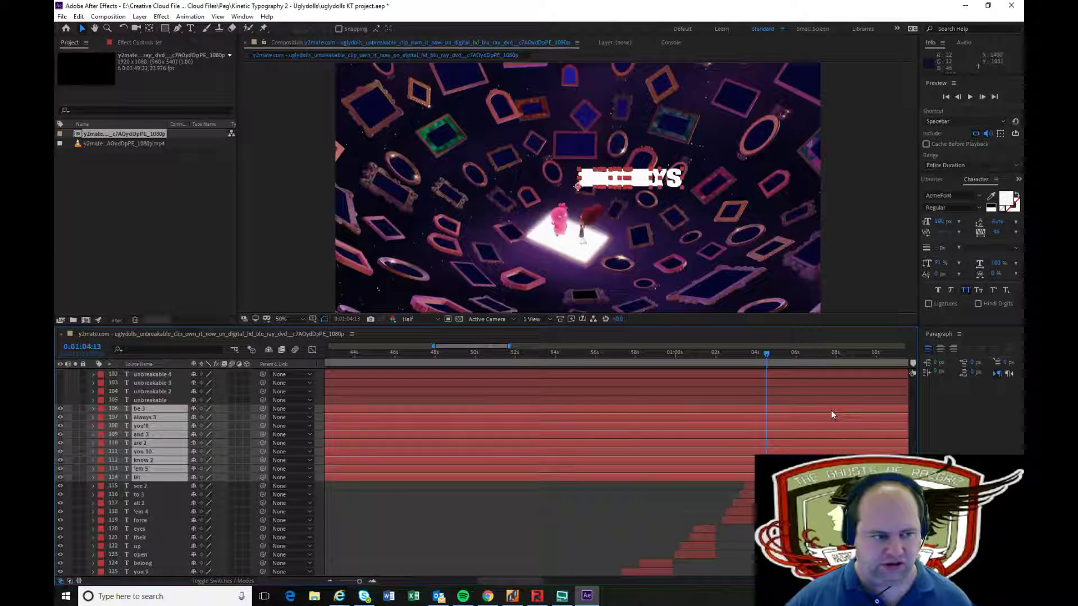
key(alt+bracketleft)
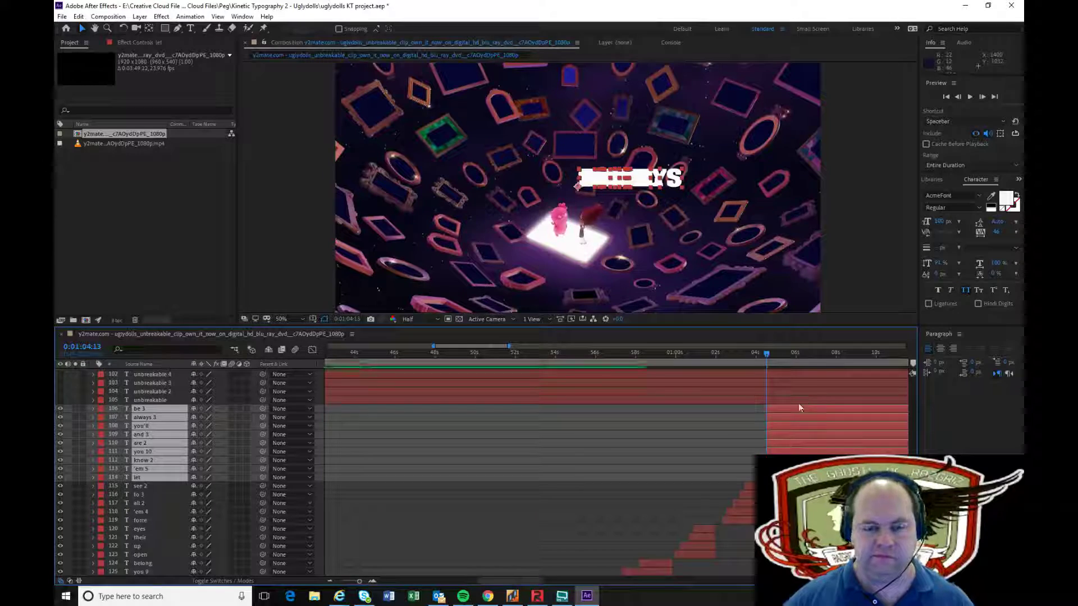
Place the words LET, 'EM, KNOW, YOU and ARE in a row across the top of the video frame
key(Return)
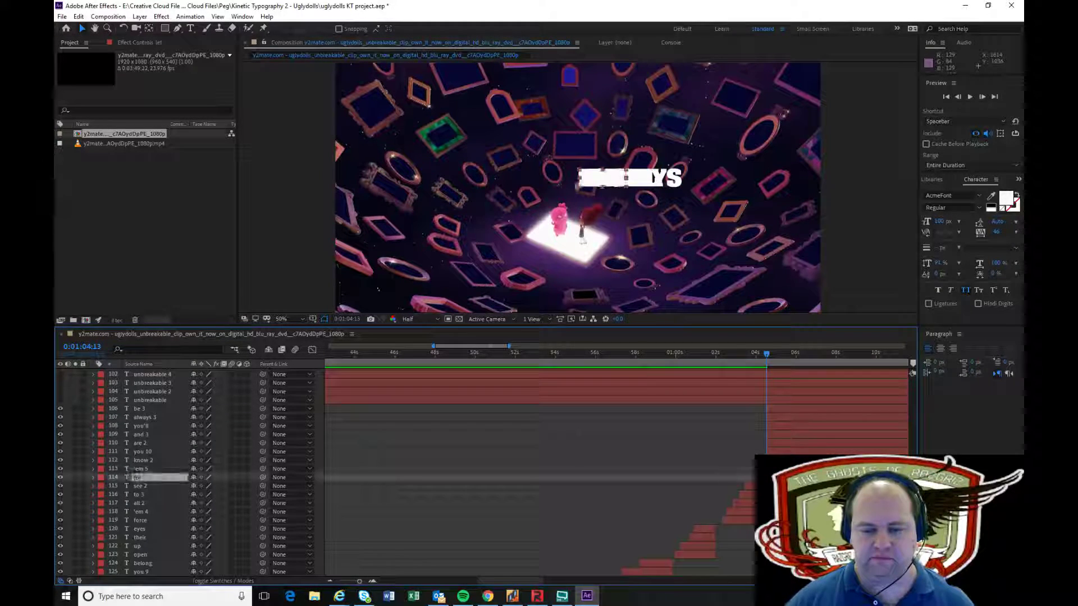
text(let)
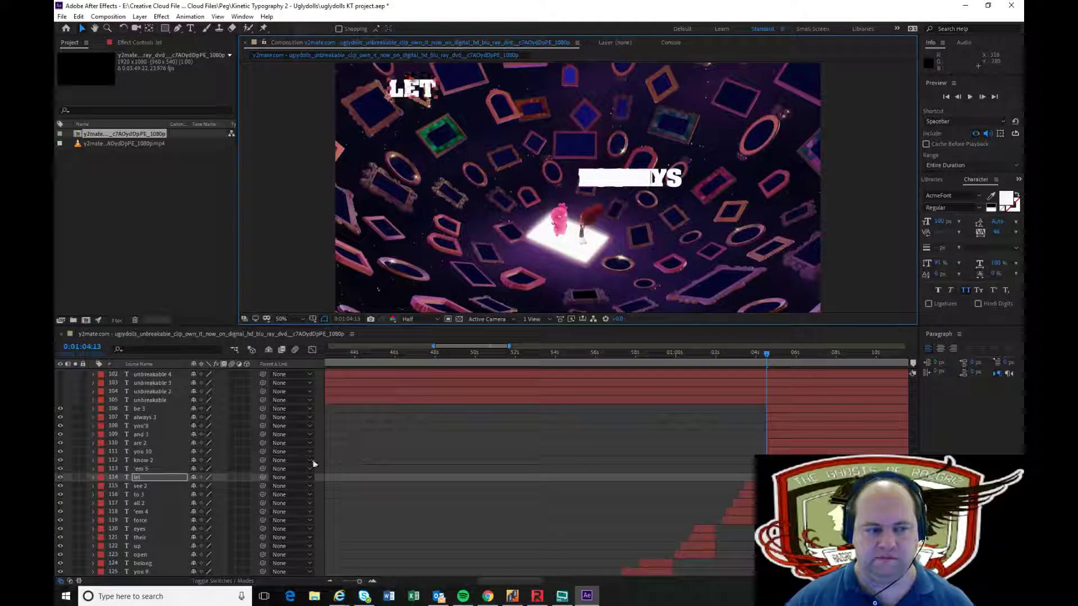
click(315, 468)
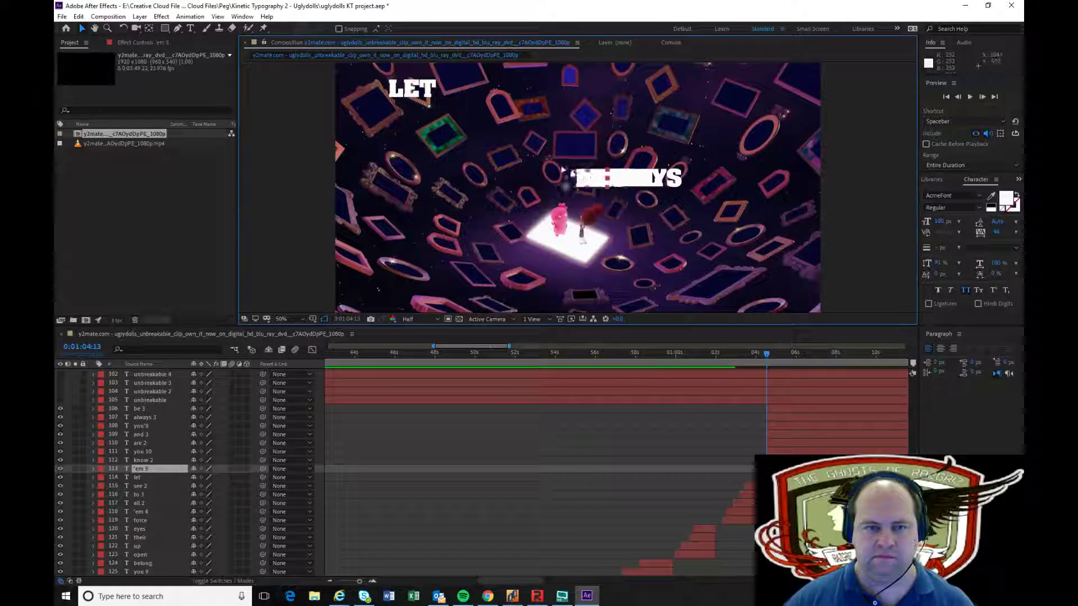
key(Return)
click(803, 458)
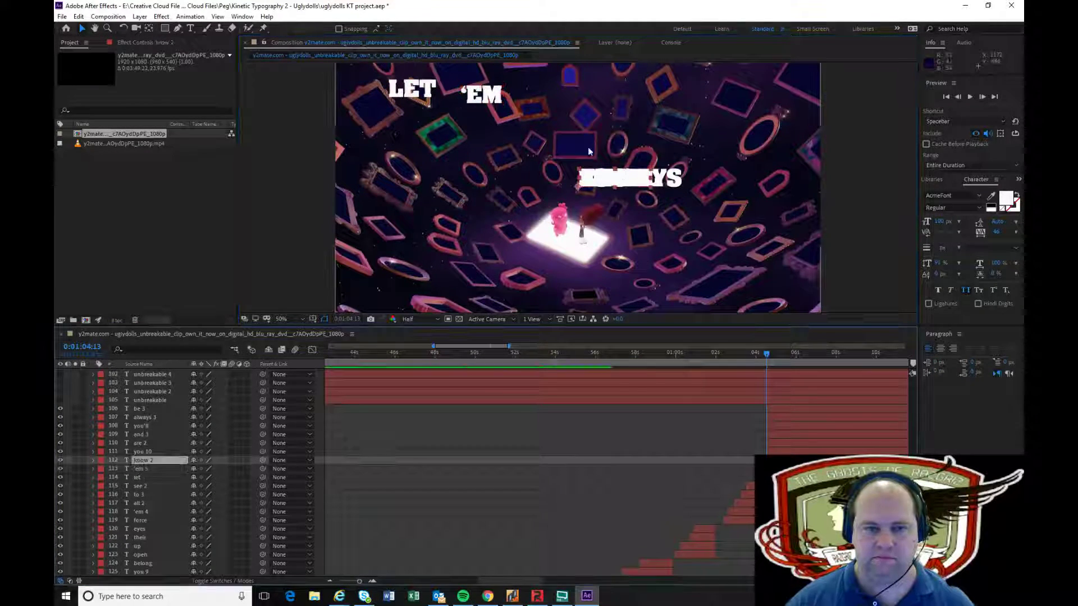
key(Return)
click(803, 452)
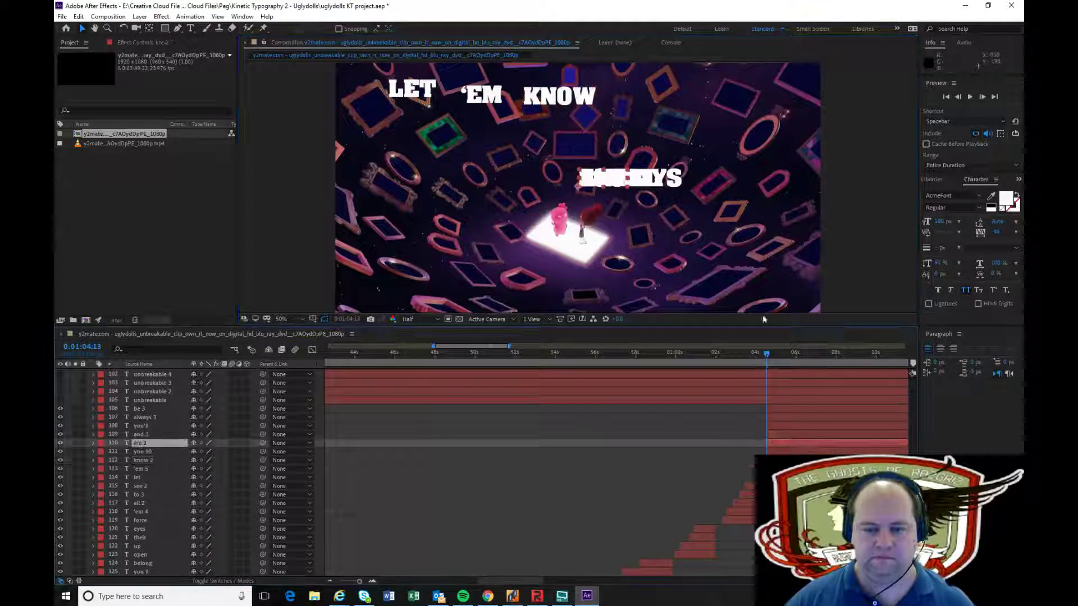
click(595, 159)
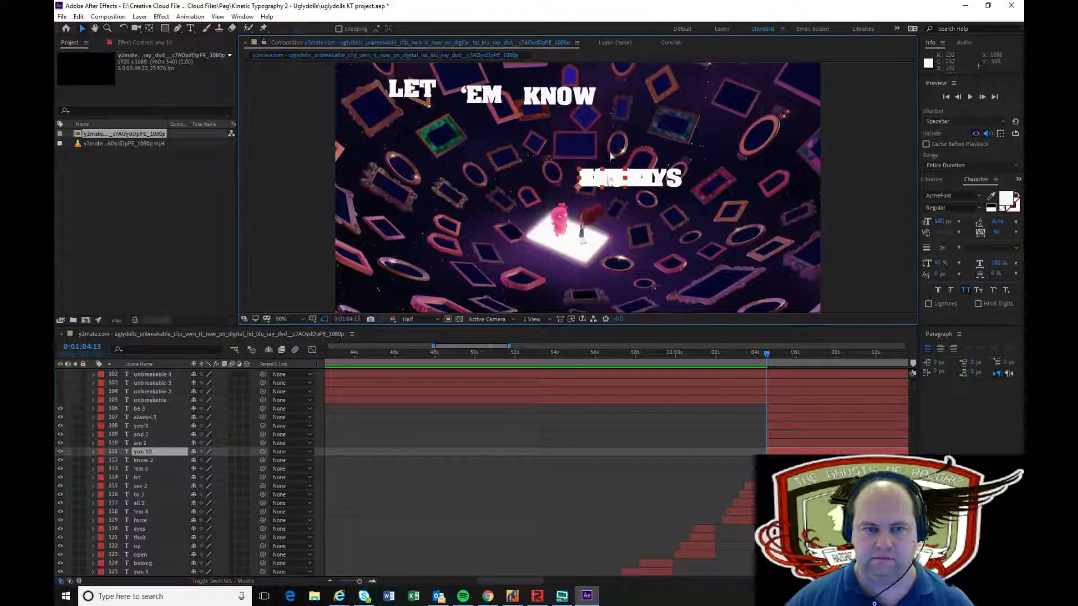
key(Return)
click(781, 443)
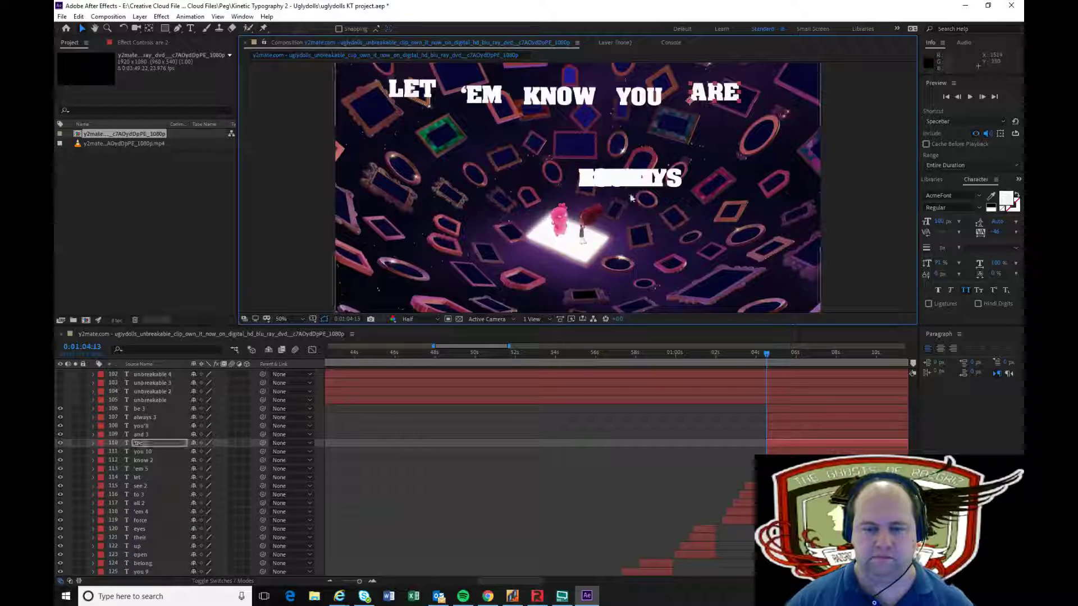
Place the words AND, YOU'LL, ALWAYS and BE in a second row beneath "LET 'EM KNOW YOU ARE"
click(631, 161)
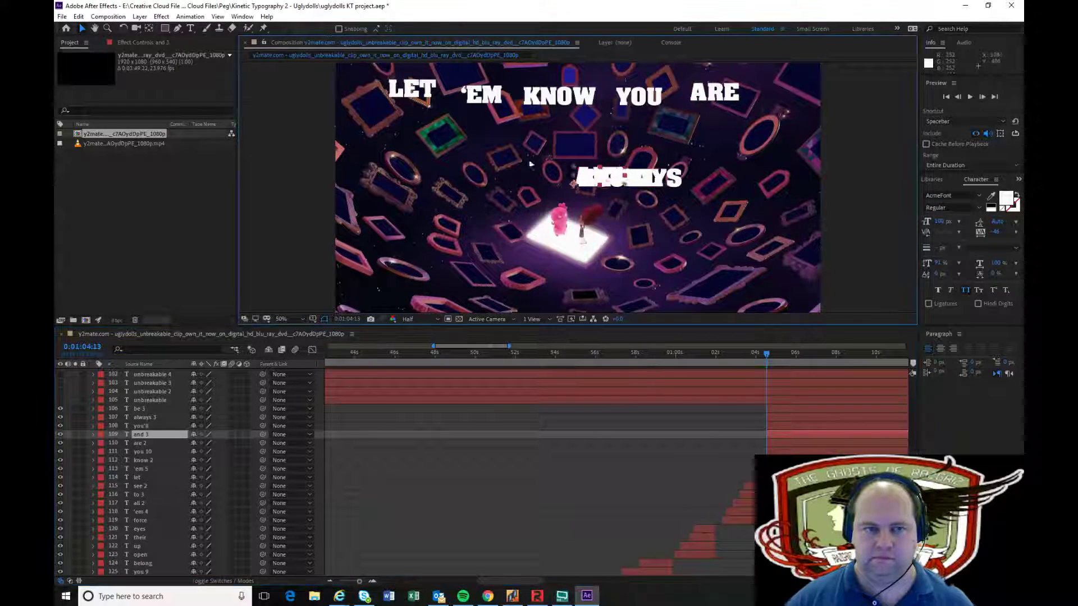
drag(632, 161, 416, 114)
key(Return)
click(801, 427)
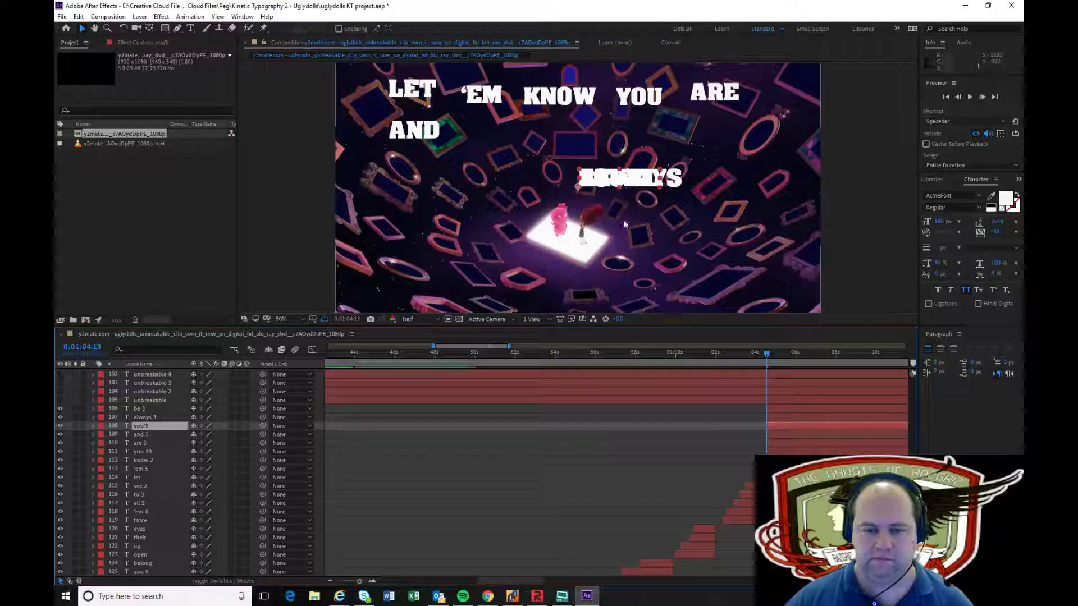
drag(631, 178, 529, 133)
key(Return)
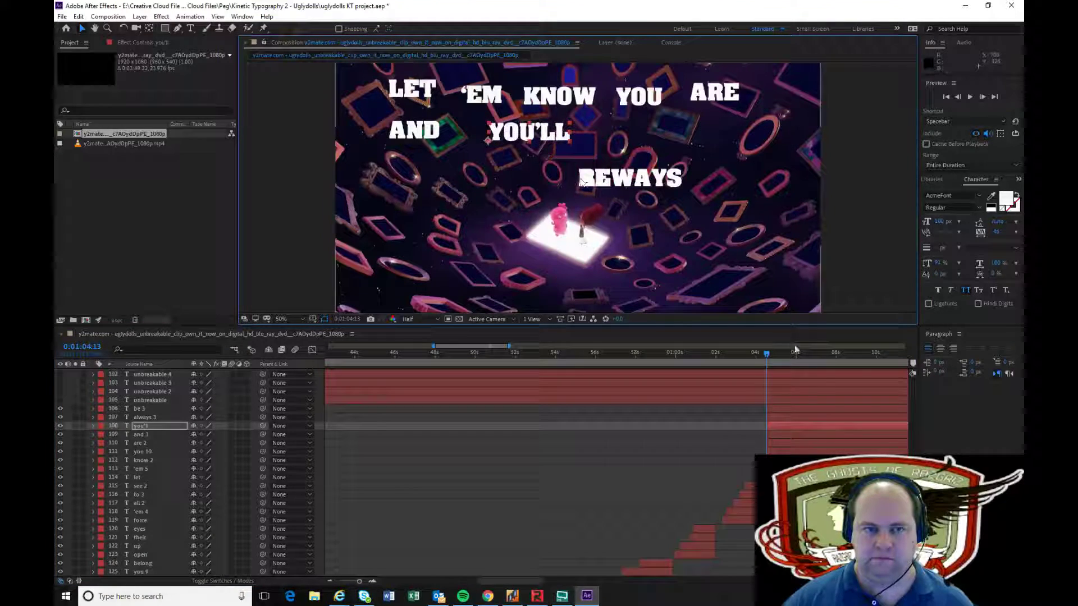
click(796, 419)
drag(622, 181, 654, 140)
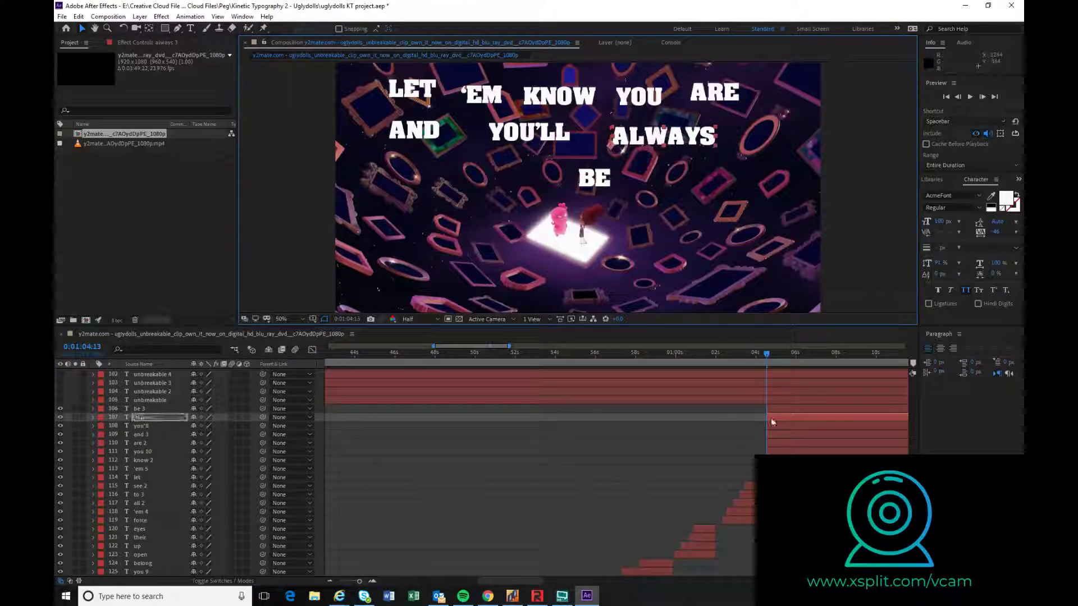
drag(596, 184, 782, 141)
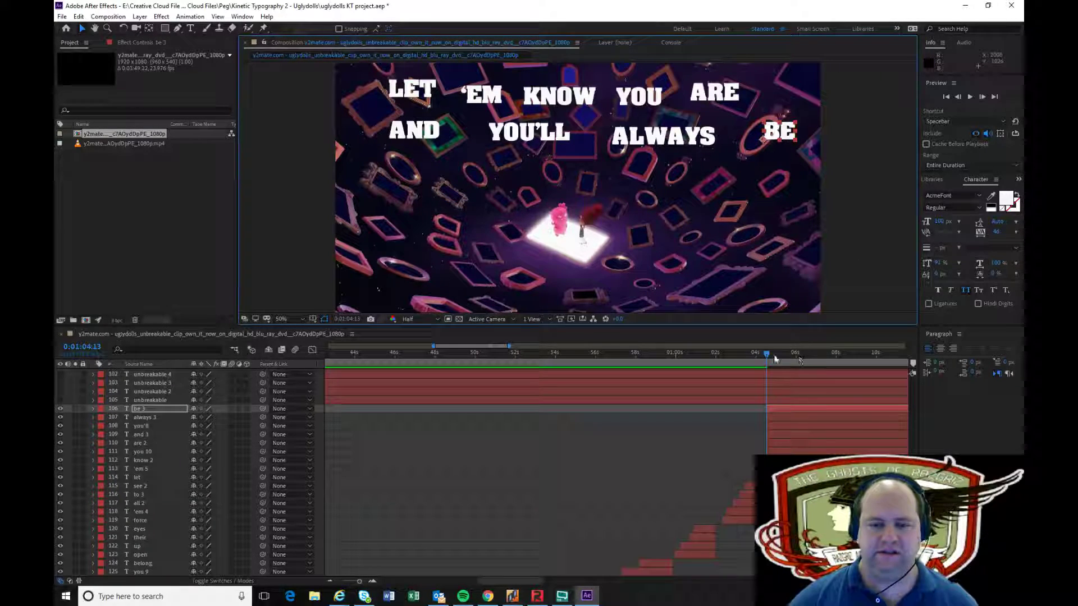
Trim the start of the "let" layer to 0:01:04:20 and of "'em 5" to 0:01:04:23
drag(770, 355, 773, 355)
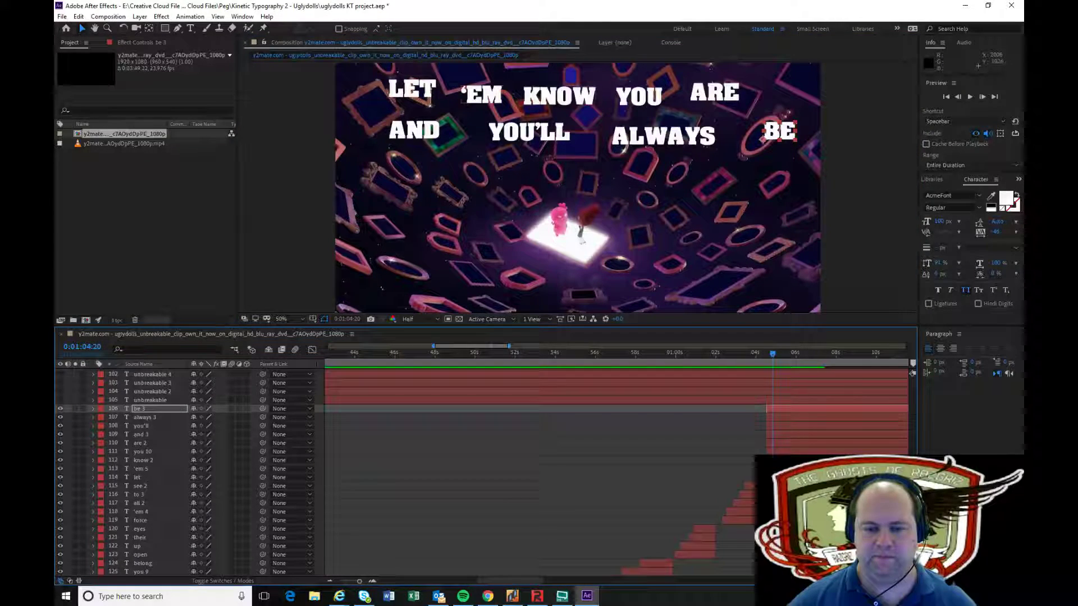
click(139, 477)
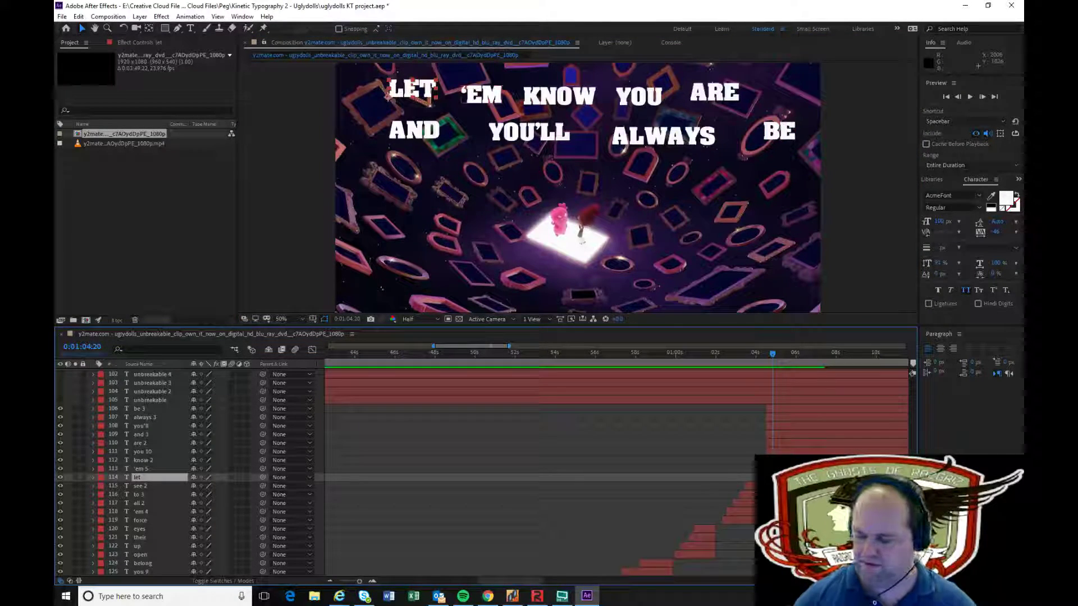
key(alt+[)
key(Page_Down)
key(Page_Down)
key(Page_Down)
click(140, 469)
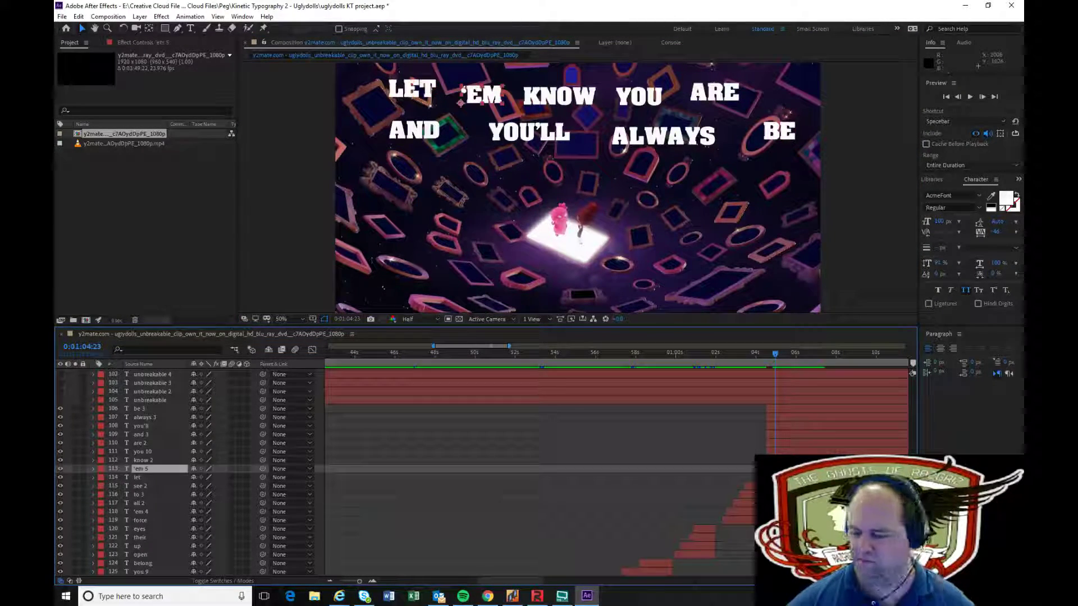
Trim the start of the "know 2" layer to 0:01:05:09 and of "you 10" to 0:01:05:15
mouse_move(775, 354)
mouse_down()
mouse_move(770, 359)
mouse_move(785, 354)
mouse_up()
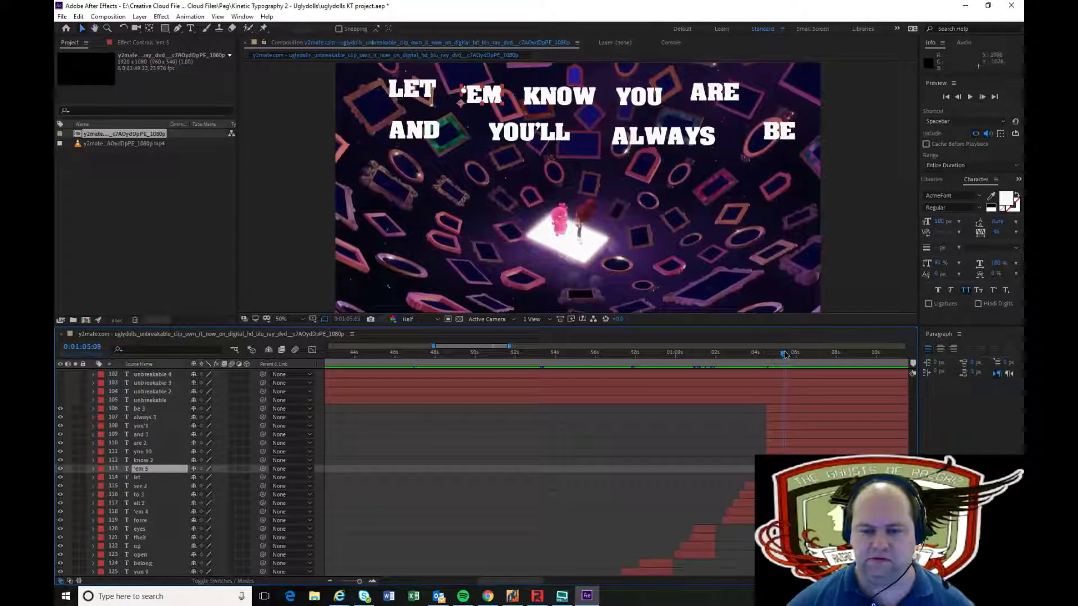
click(803, 452)
click(522, 104)
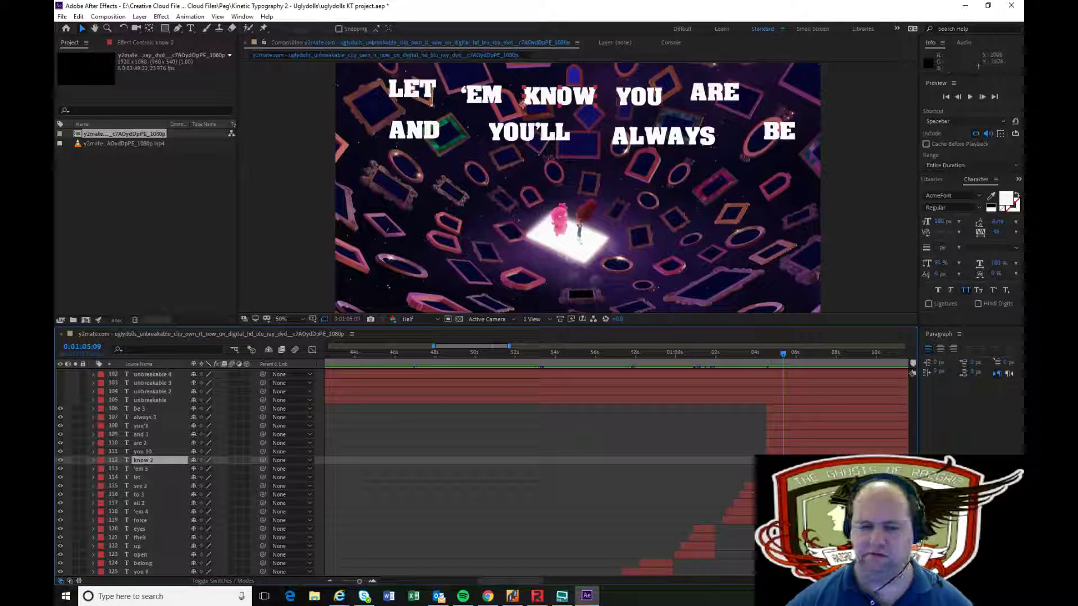
mouse_move(786, 353)
mouse_down()
mouse_move(769, 359)
mouse_move(781, 357)
mouse_up()
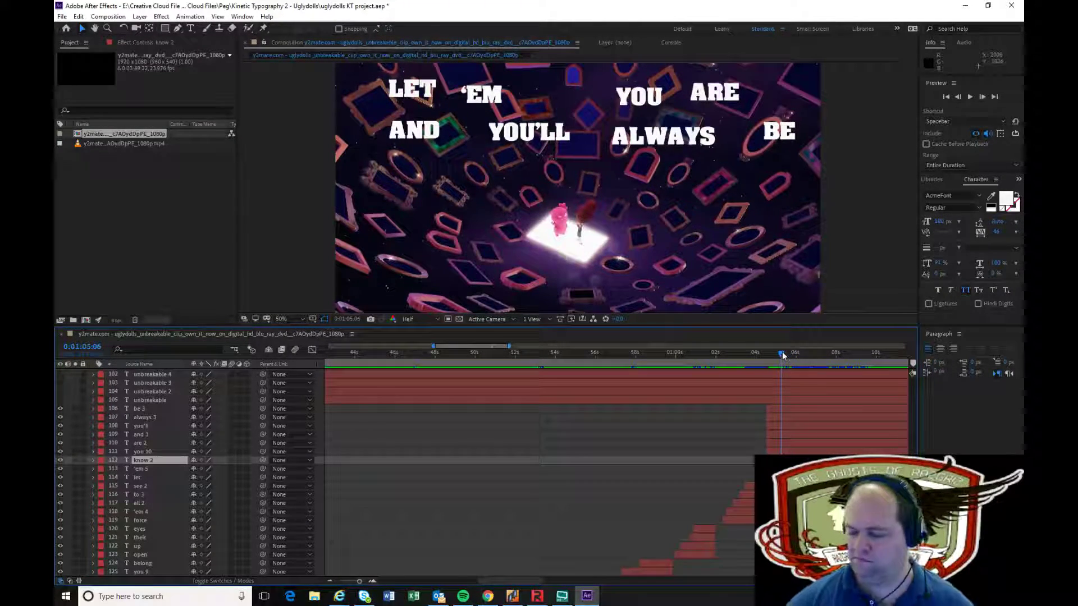
drag(782, 358, 789, 358)
key(ctrl+Up)
key(alt+bracketleft)
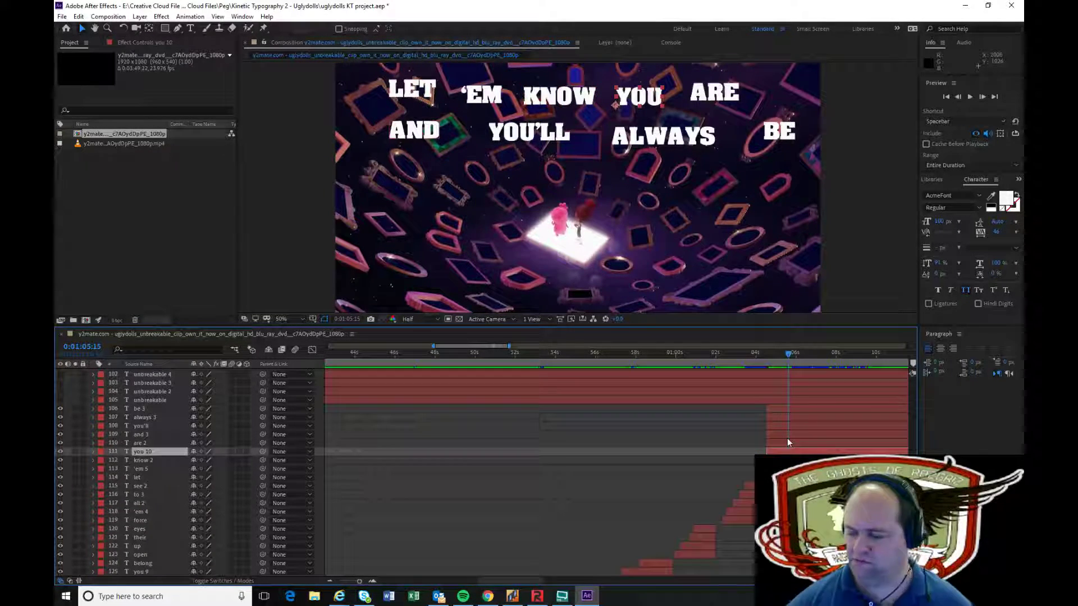
Trim the start of the "are 2" layer to 0:01:06:00, checking it against the song
mouse_move(788, 360)
mouse_down()
mouse_move(769, 358)
mouse_move(798, 358)
mouse_up()
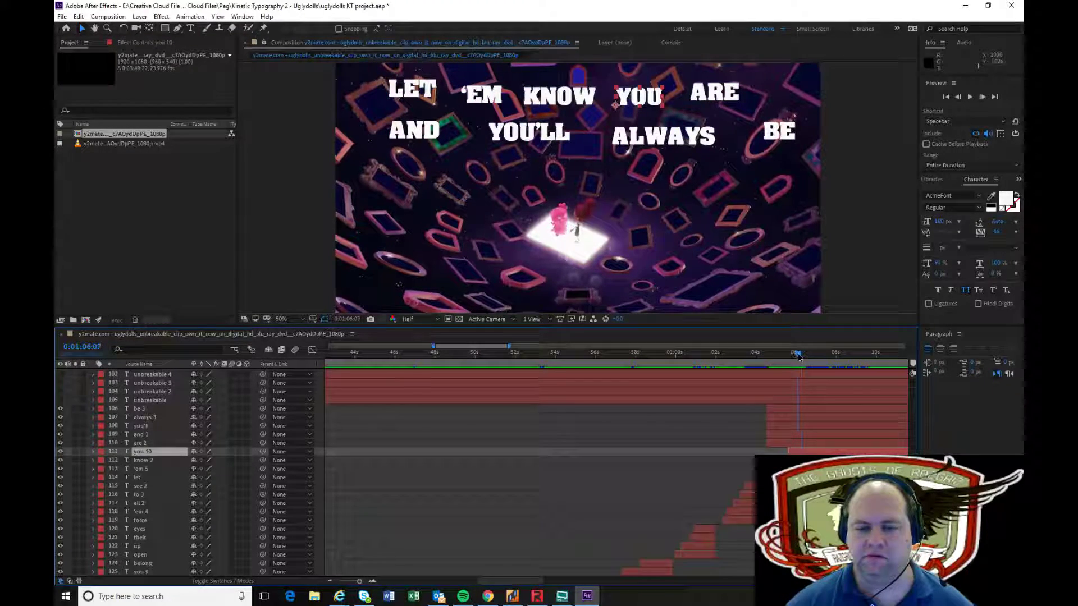
click(810, 441)
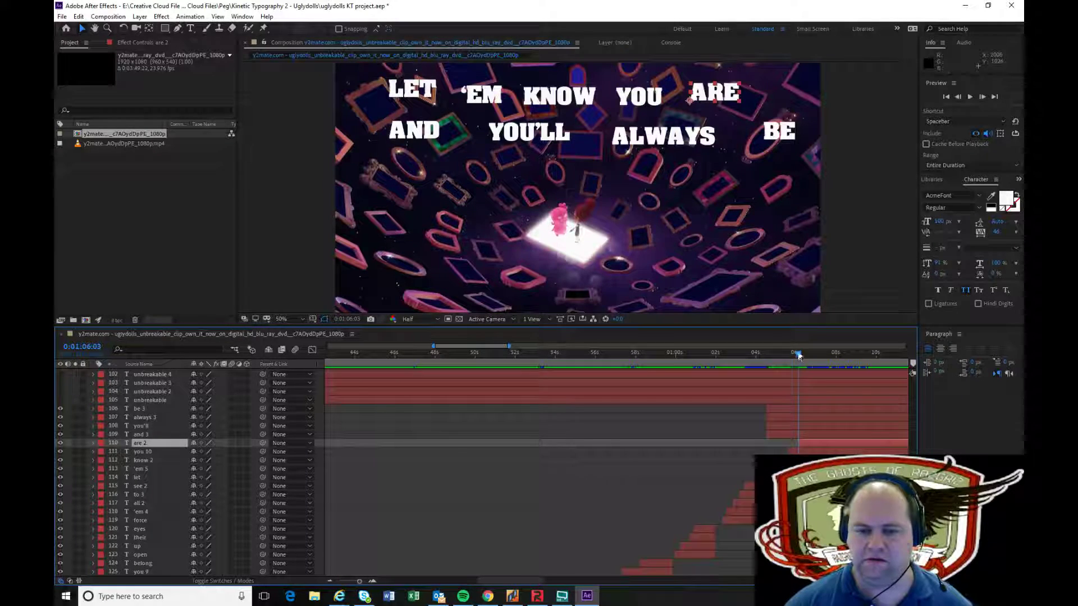
drag(798, 355, 785, 359)
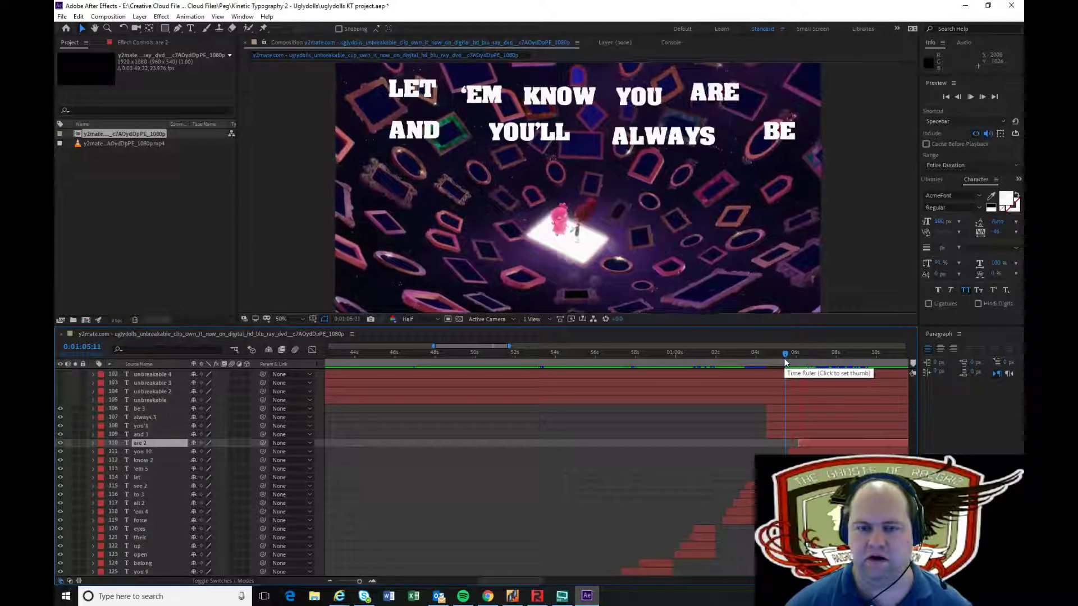
key(space)
drag(802, 356, 795, 358)
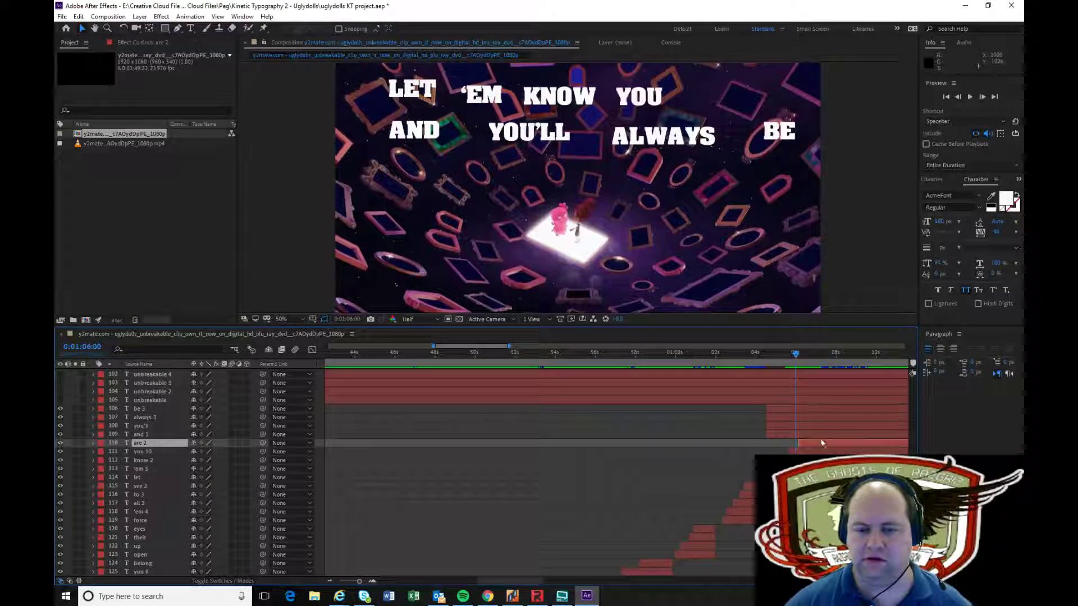
click(780, 355)
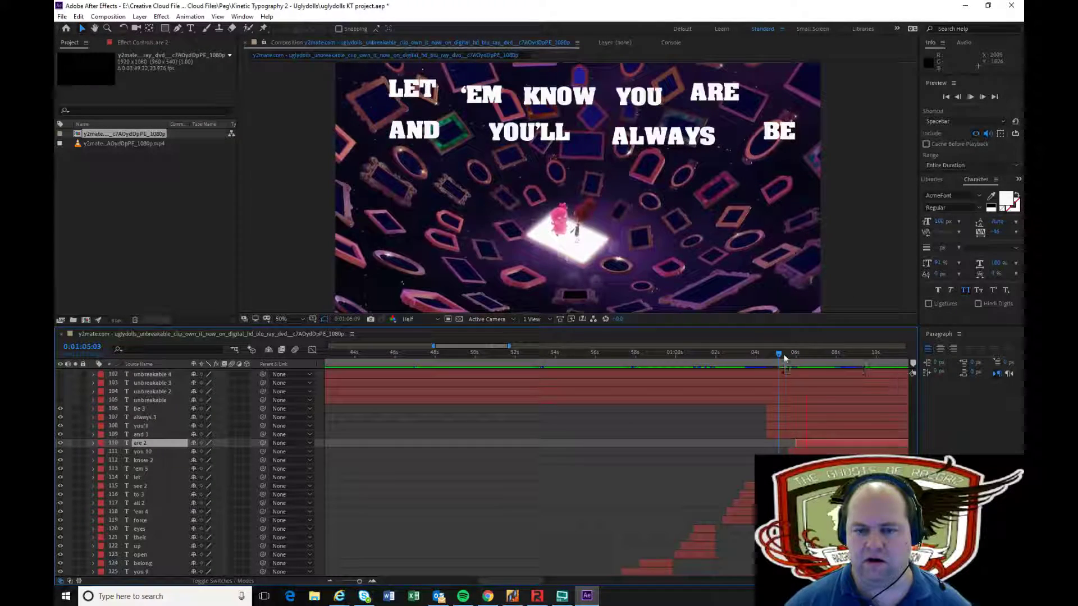
click(803, 355)
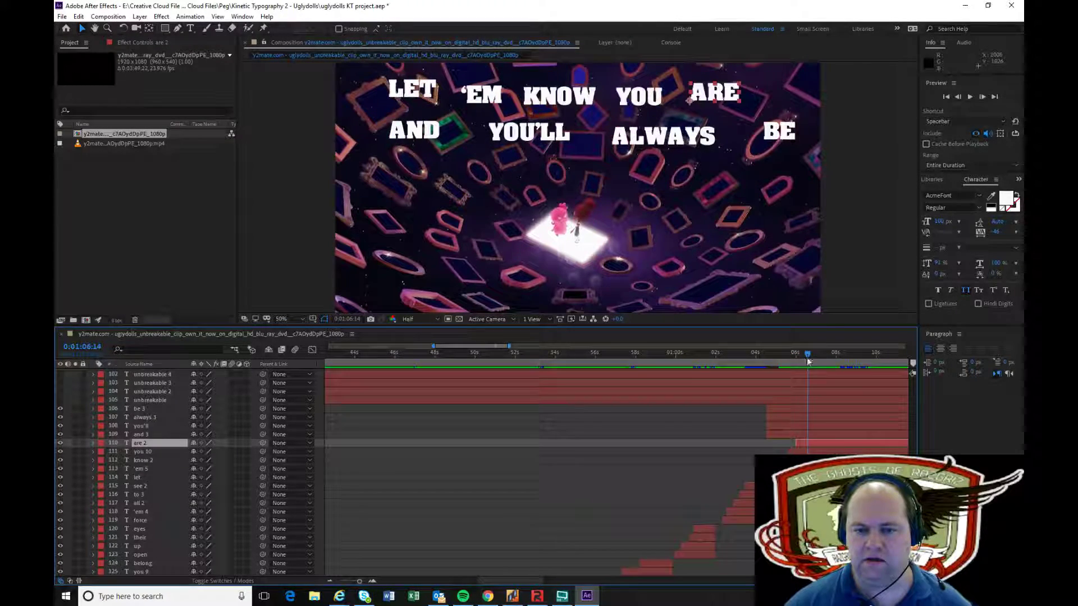
Trim the start of the "and 3" layer to 0:01:06:09 and of "you'll" to 0:01:06:14
click(819, 433)
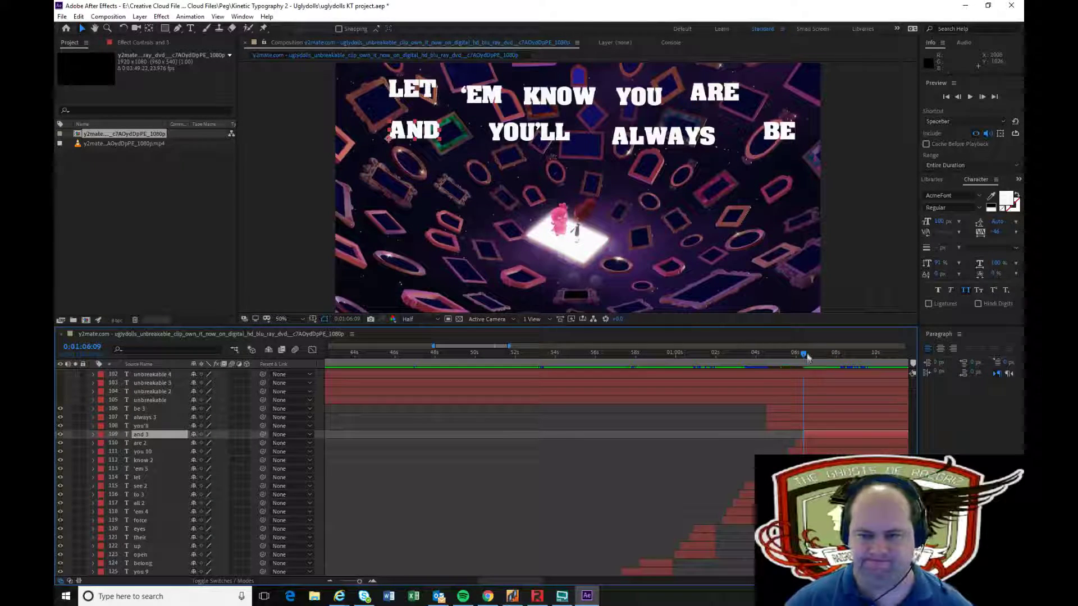
drag(819, 428, 828, 430)
click(828, 426)
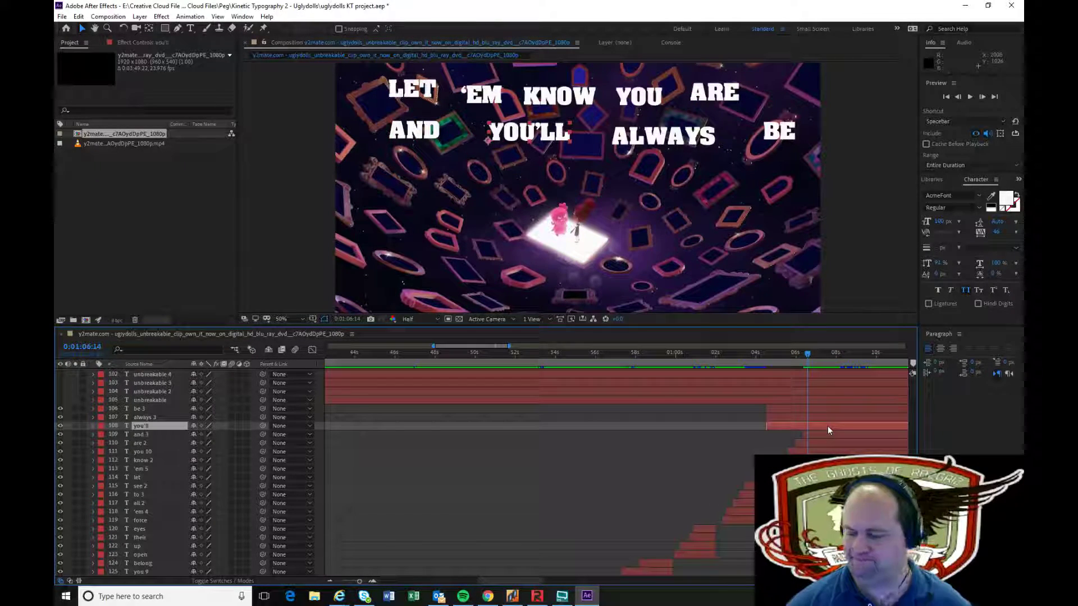
drag(810, 359, 786, 354)
Trim the start of "always 3" just after "you'll" and of "be 3" to 0:01:07:10, and play back the two rows
click(820, 418)
key(bracketleft)
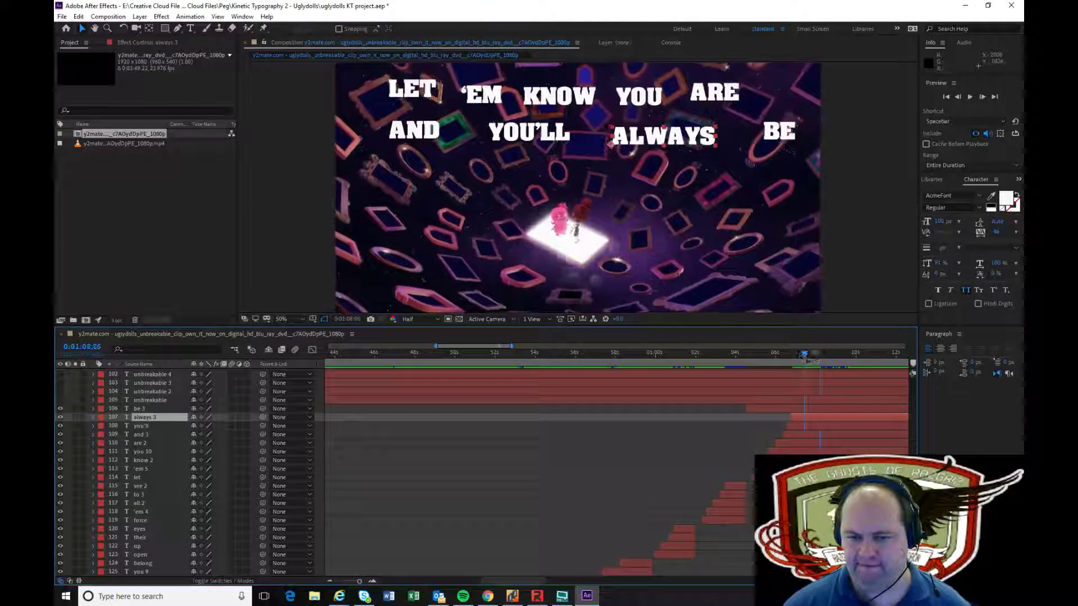
click(814, 410)
key(bracketleft)
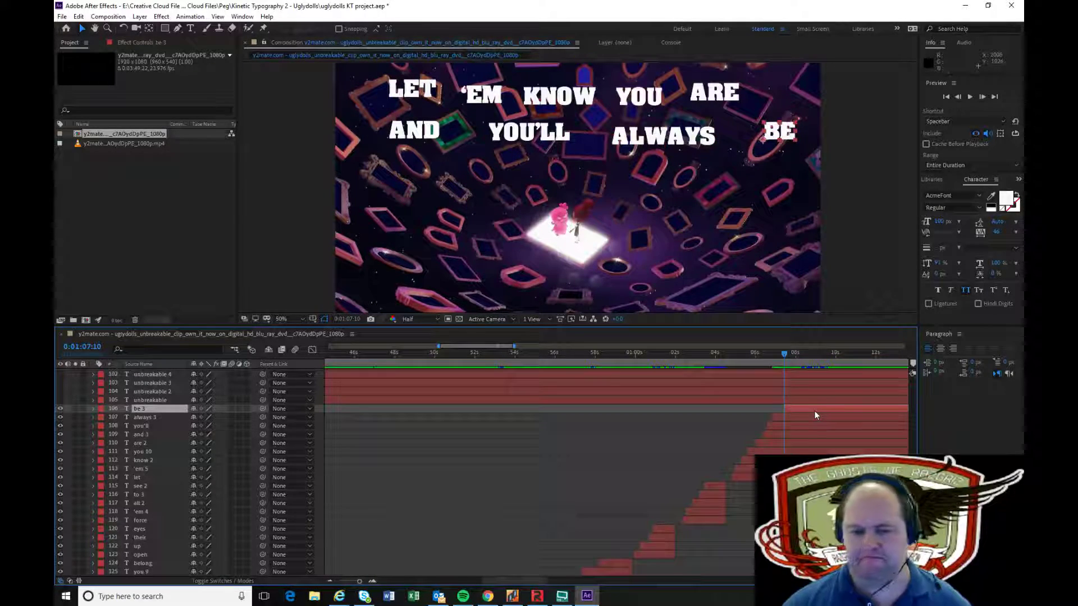
click(730, 354)
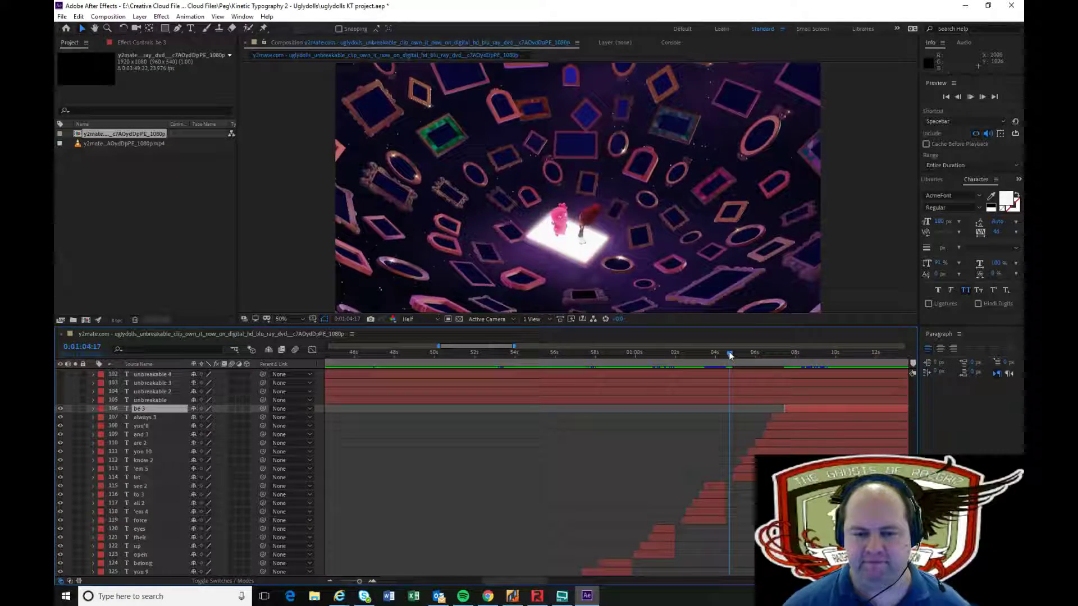
key(space)
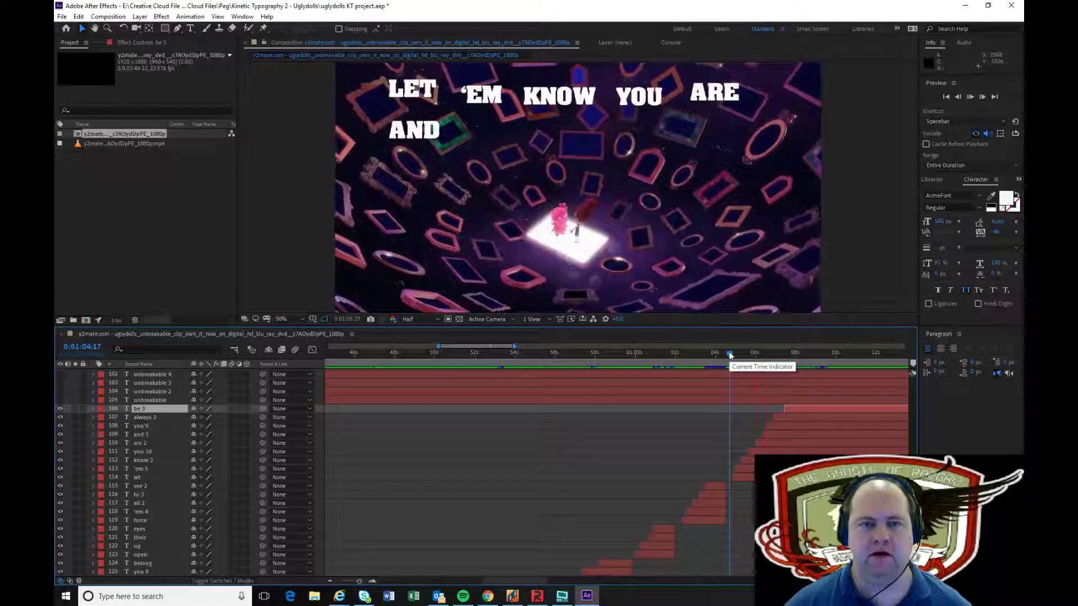
Retrim the start of "you'll" by a few frames, "always 3" to 0:01:07:02 and "be 3" to 0:01:07:18, and replay the lines
mouse_move(784, 359)
mouse_down()
mouse_move(750, 359)
mouse_move(777, 352)
mouse_up()
click(781, 425)
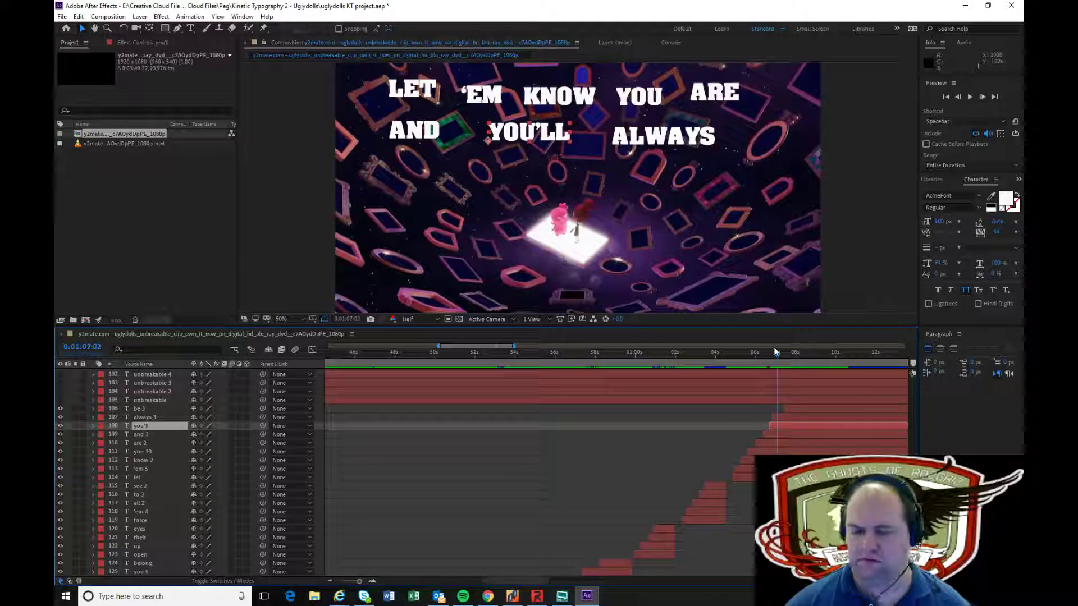
click(806, 416)
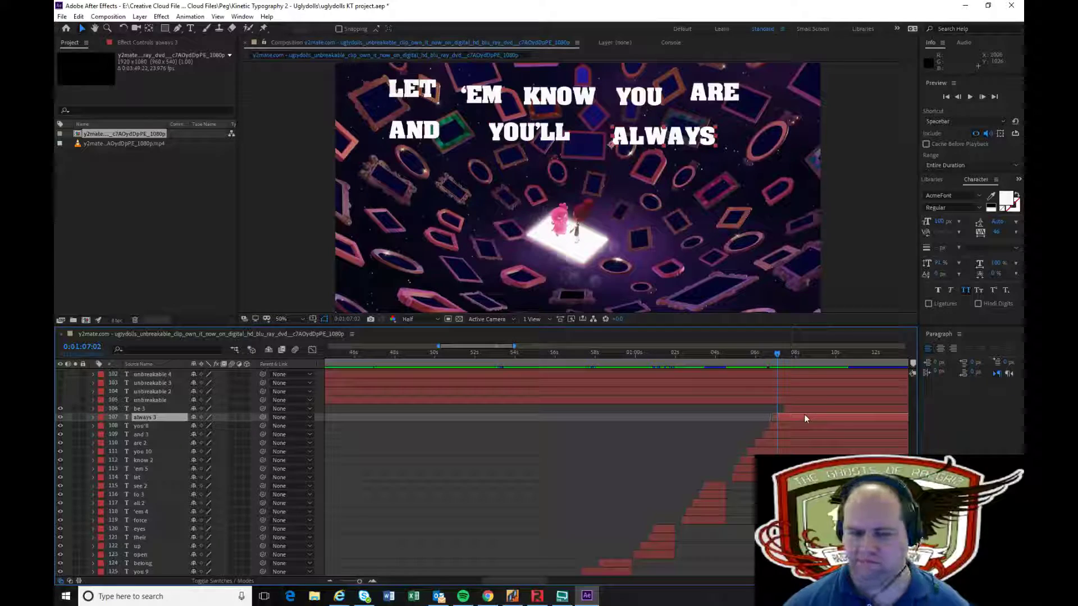
click(802, 409)
drag(777, 355, 793, 357)
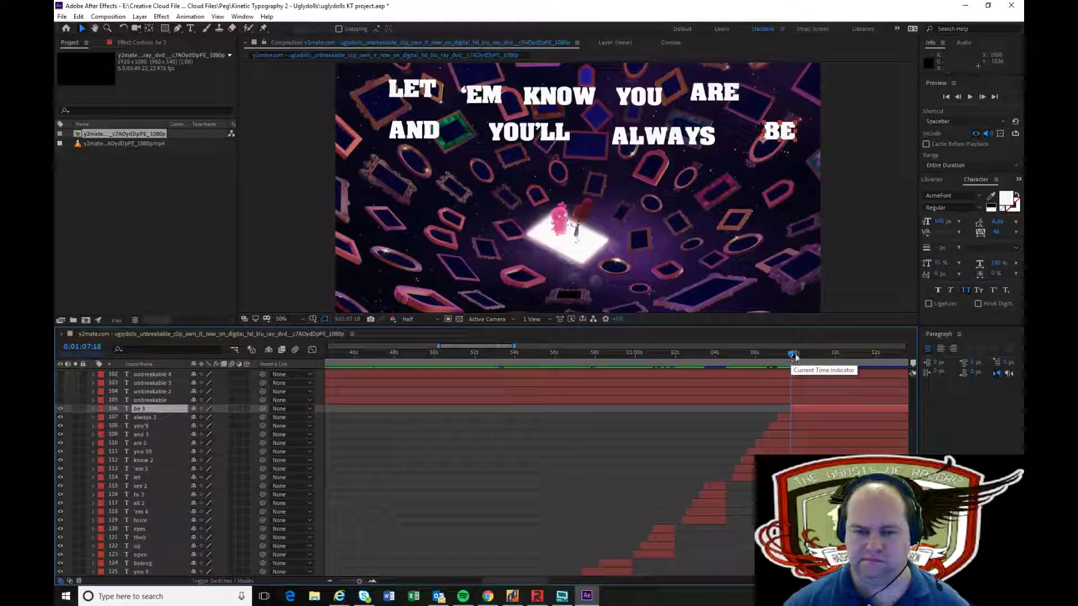
drag(795, 357, 730, 370)
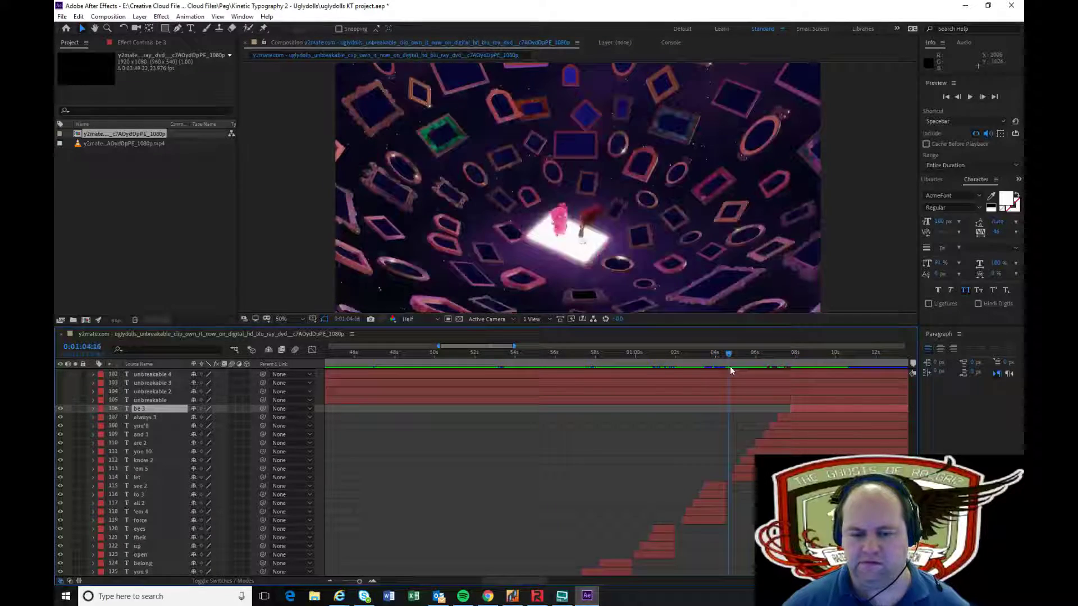
key(space)
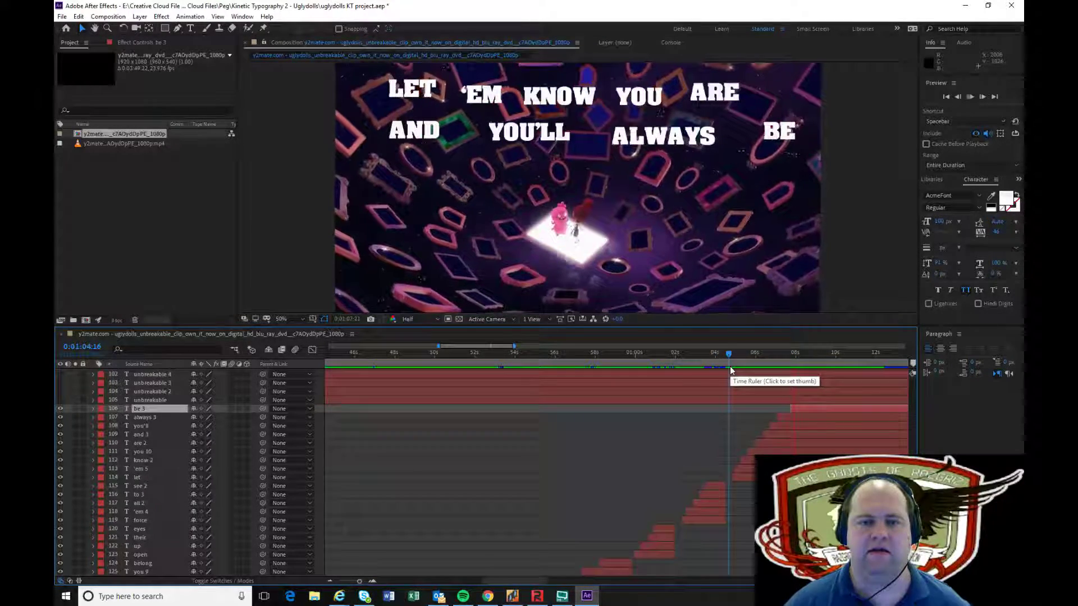
Fine-tune the start of the "be 3" layer to 0:01:07:21, playing the lines back to check the timing
click(794, 357)
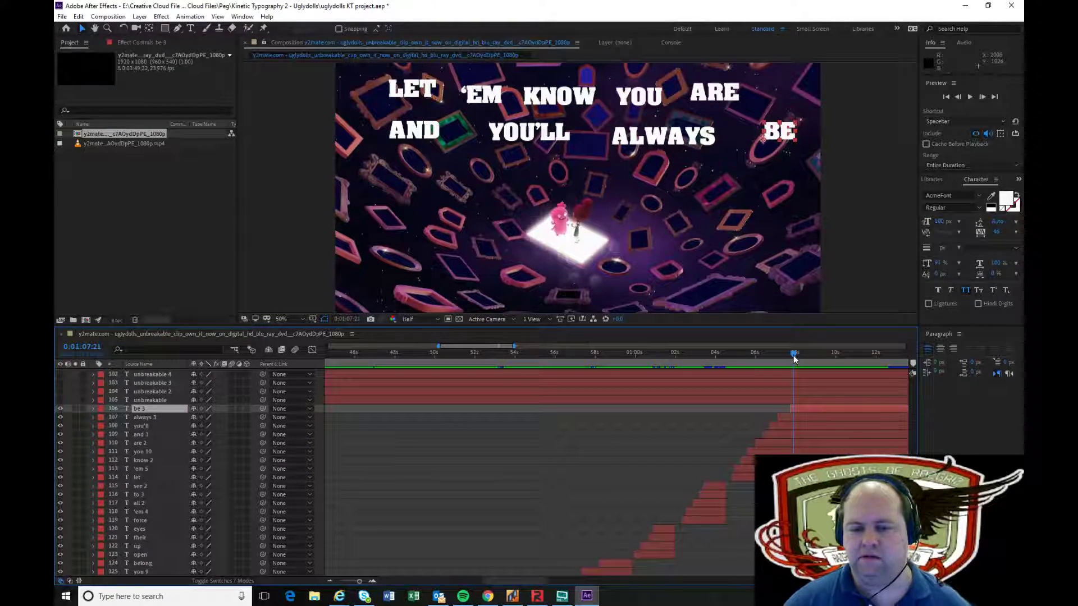
key(Page_Up)
scroll(793, 360, up, 1)
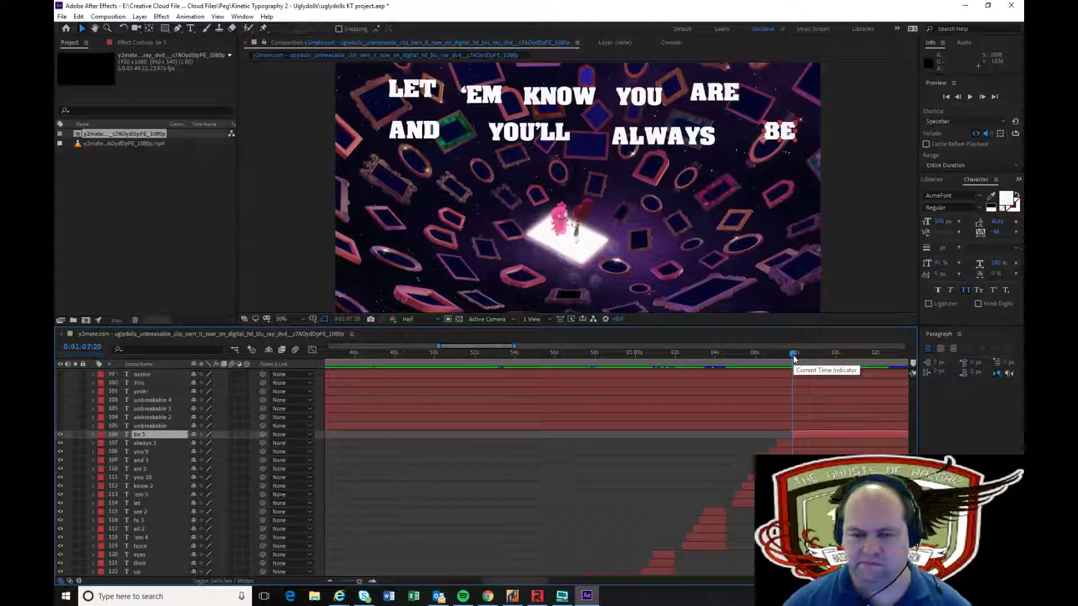
drag(793, 360, 734, 368)
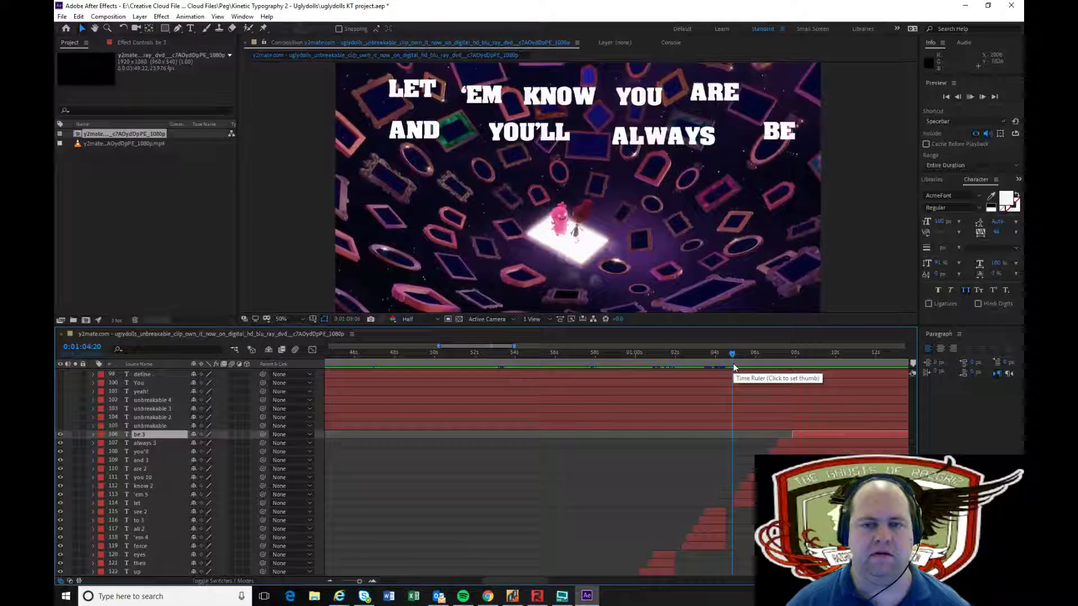
key(space)
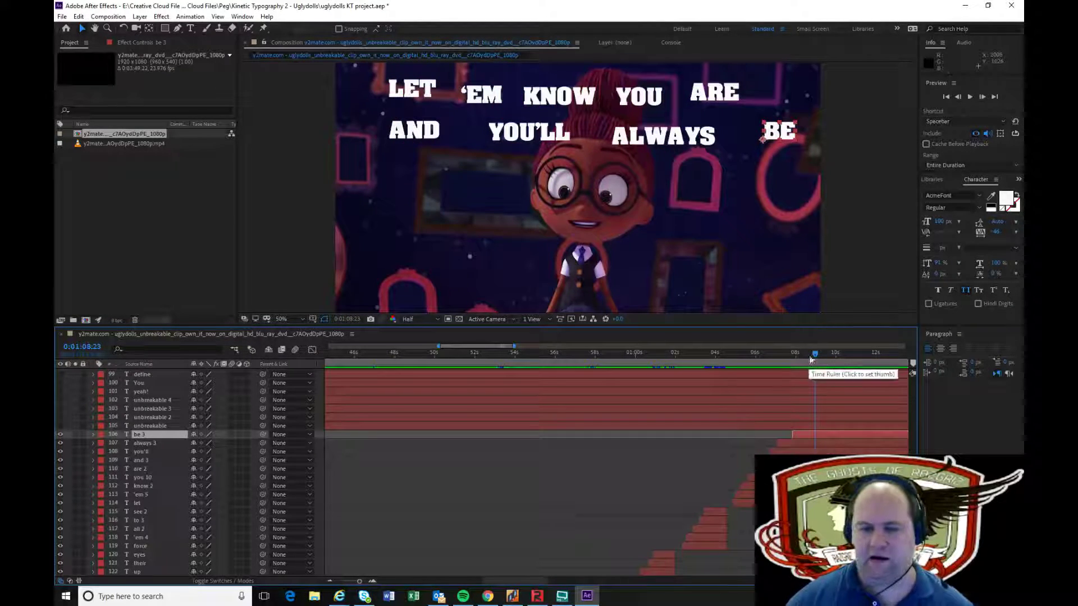
drag(814, 367, 791, 354)
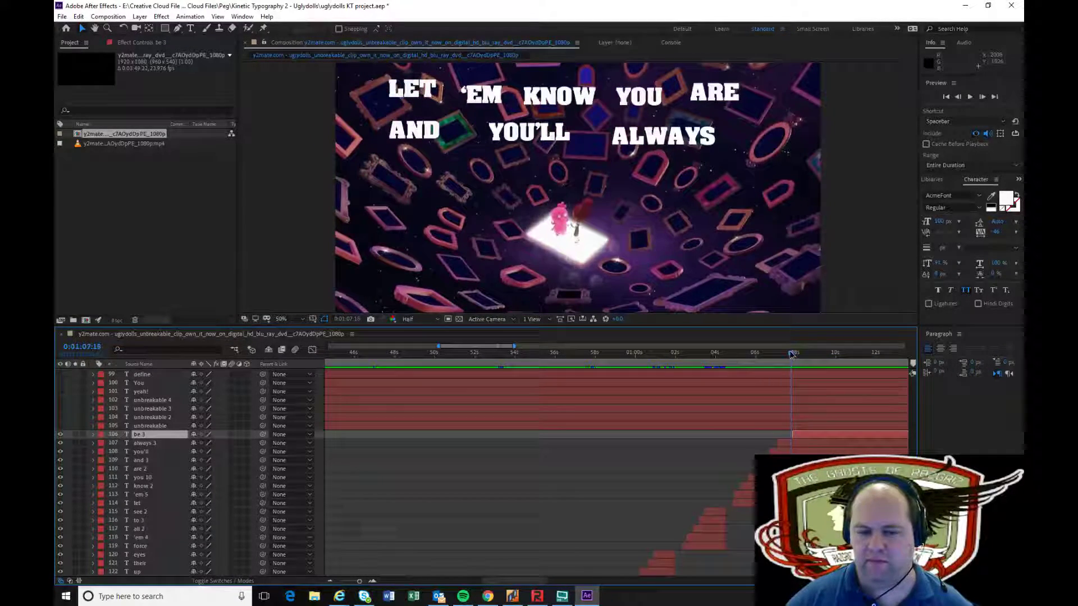
key(Page_Down)
key(Page_Down)
key(Page_Down)
key(Page_Down)
key(Page_Down)
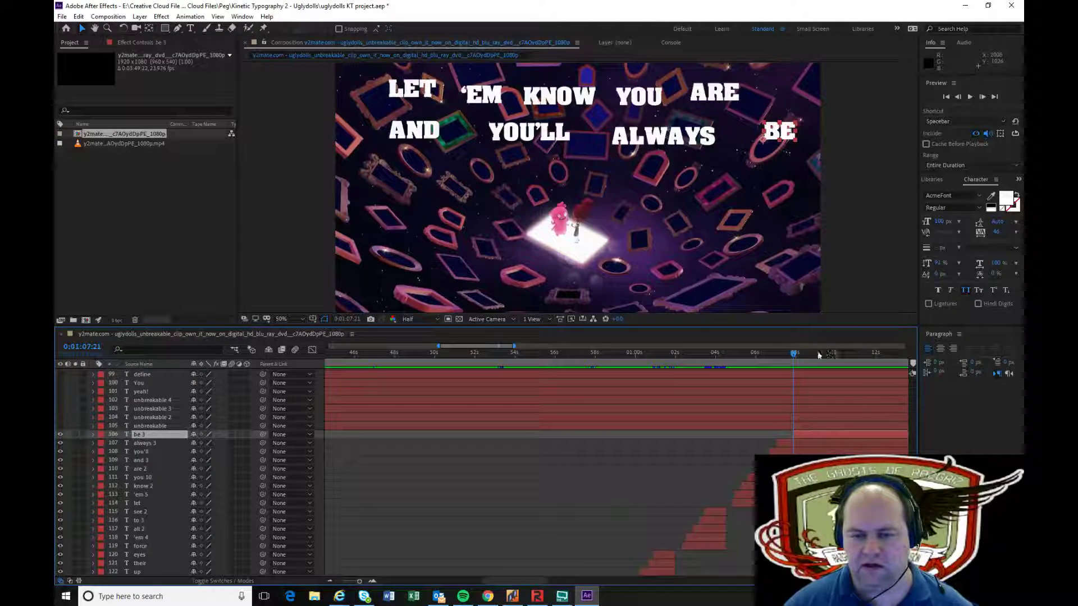
Trim the ends of all layers from "be 3" to "let" to 0:01:09:02 and play the section back
drag(784, 354, 816, 357)
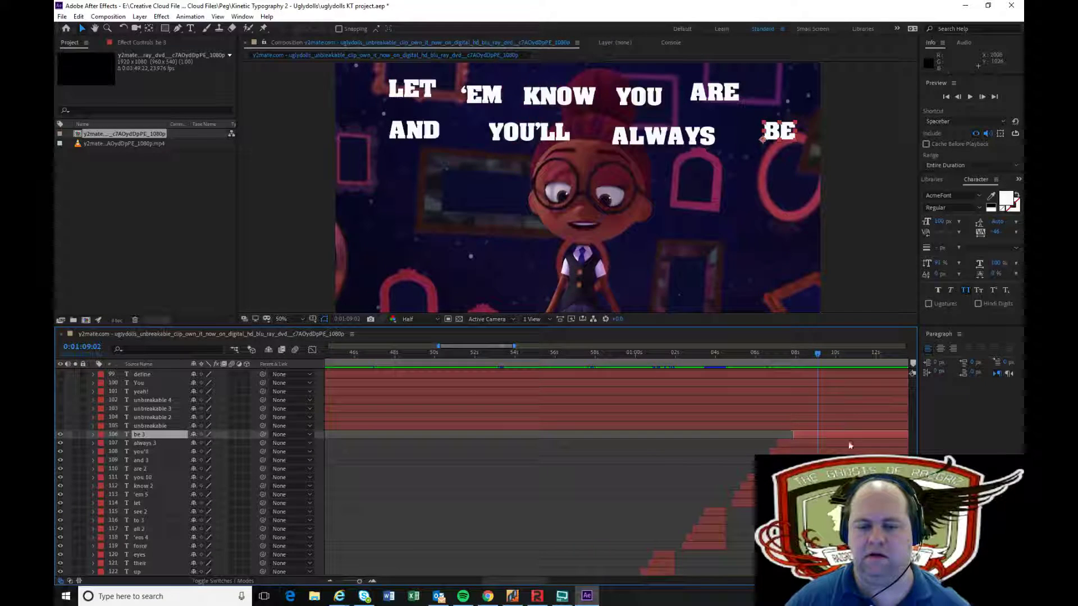
shift+click(146, 503)
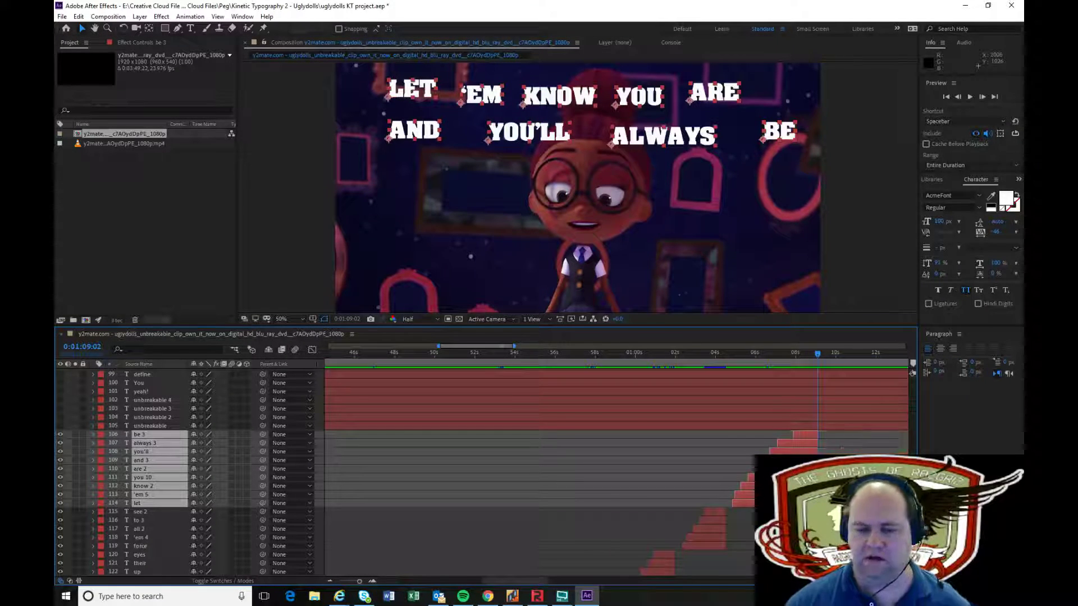
drag(827, 373, 725, 375)
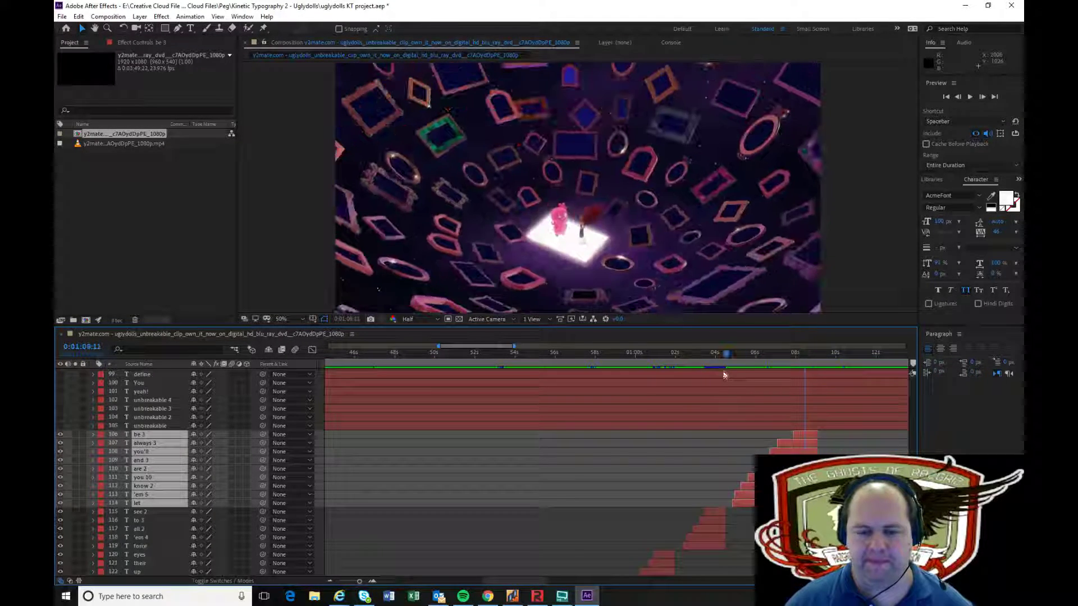
key(space)
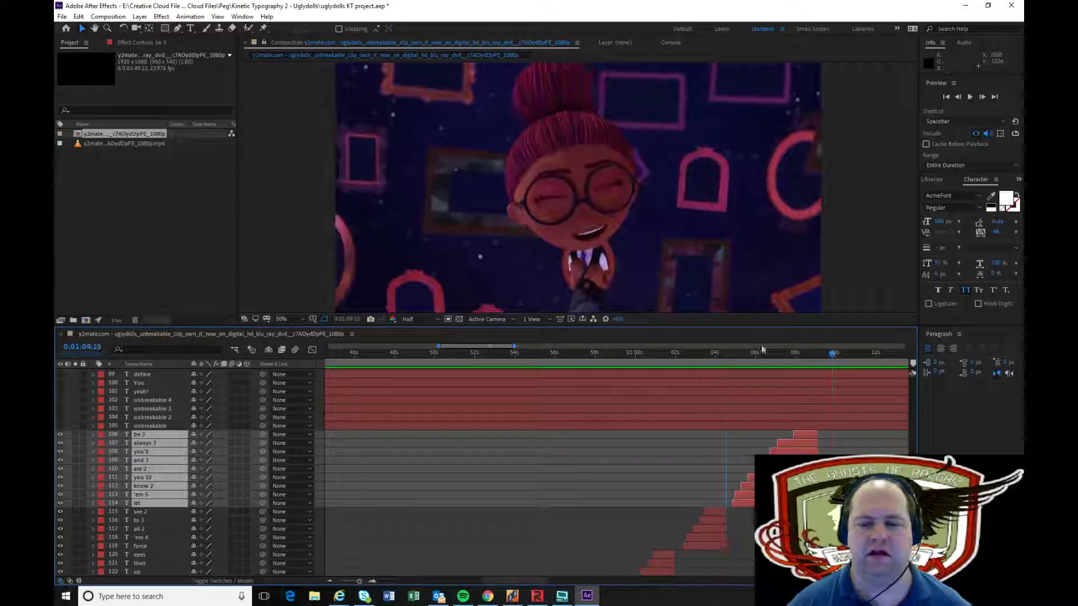
click(831, 358)
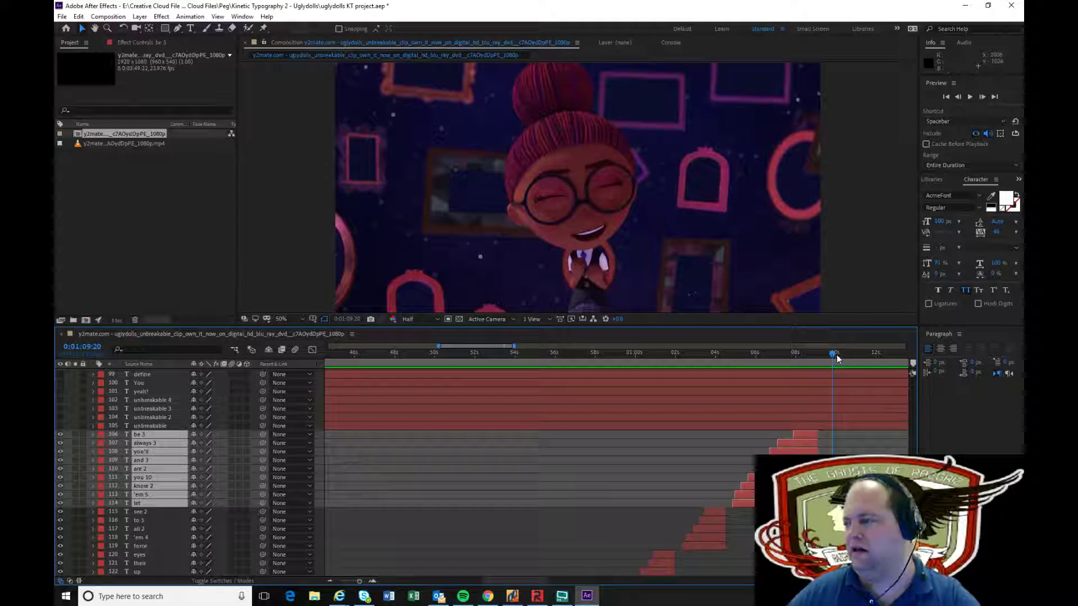